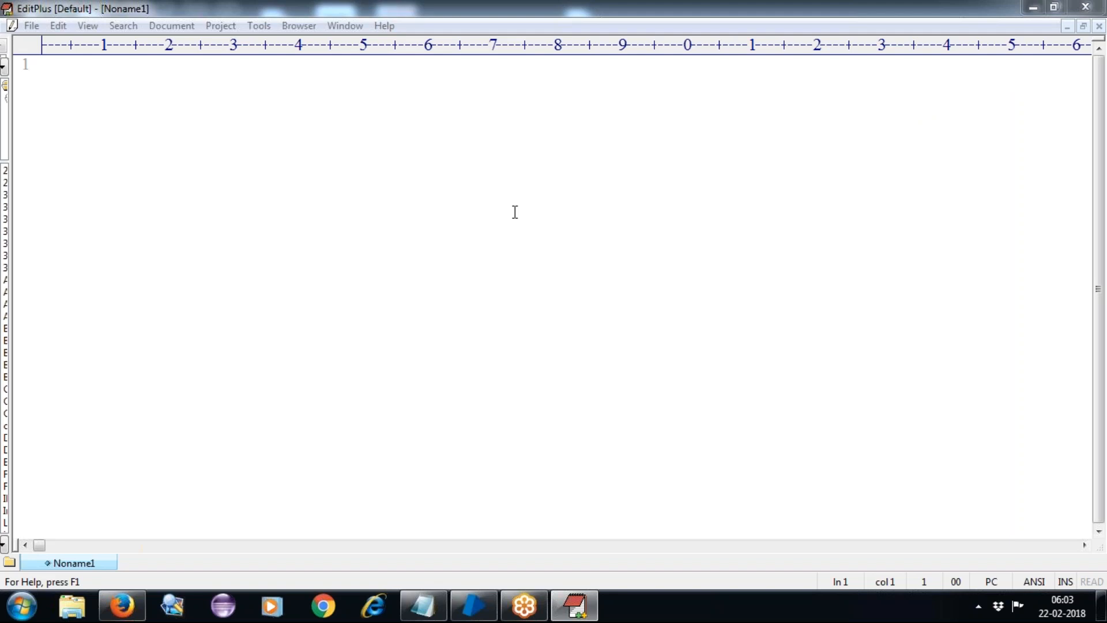
Insert an empty first line in the Noname1 EditPlus document.
left_click(293, 170)
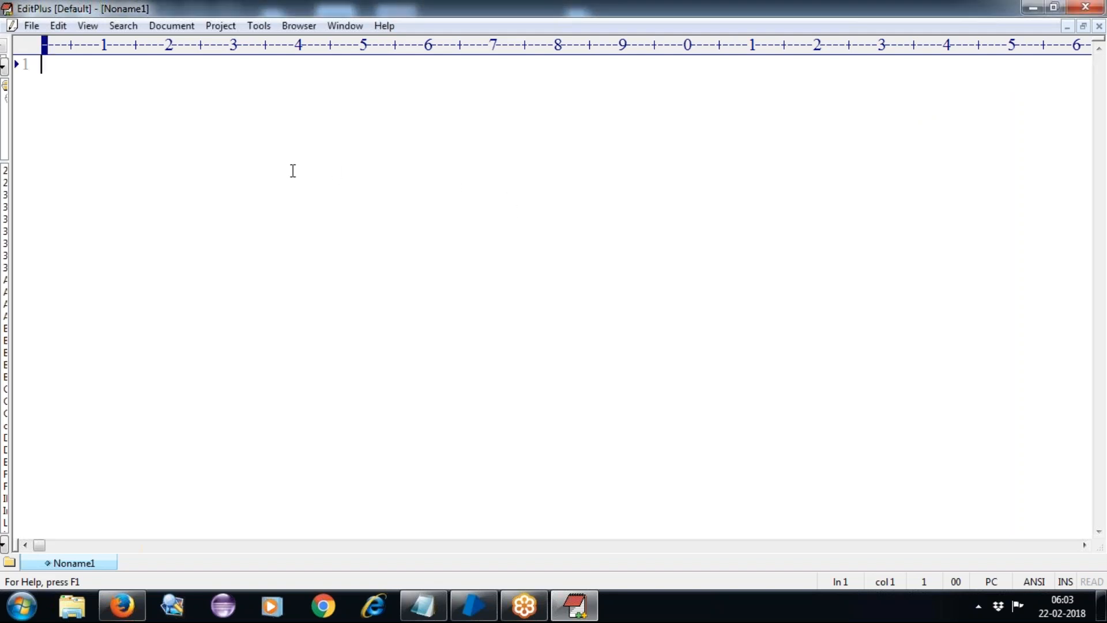
key("Return")
Write the heading 'Stages' with a row of ten dashes beneath it.
type("Stages")
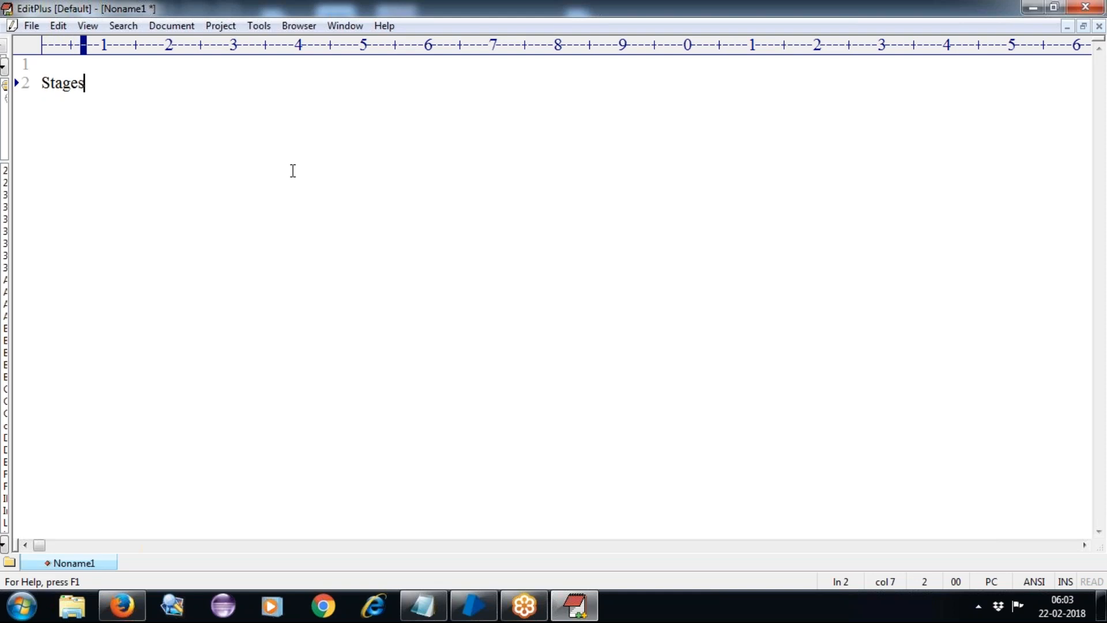
key("Return")
type("----------")
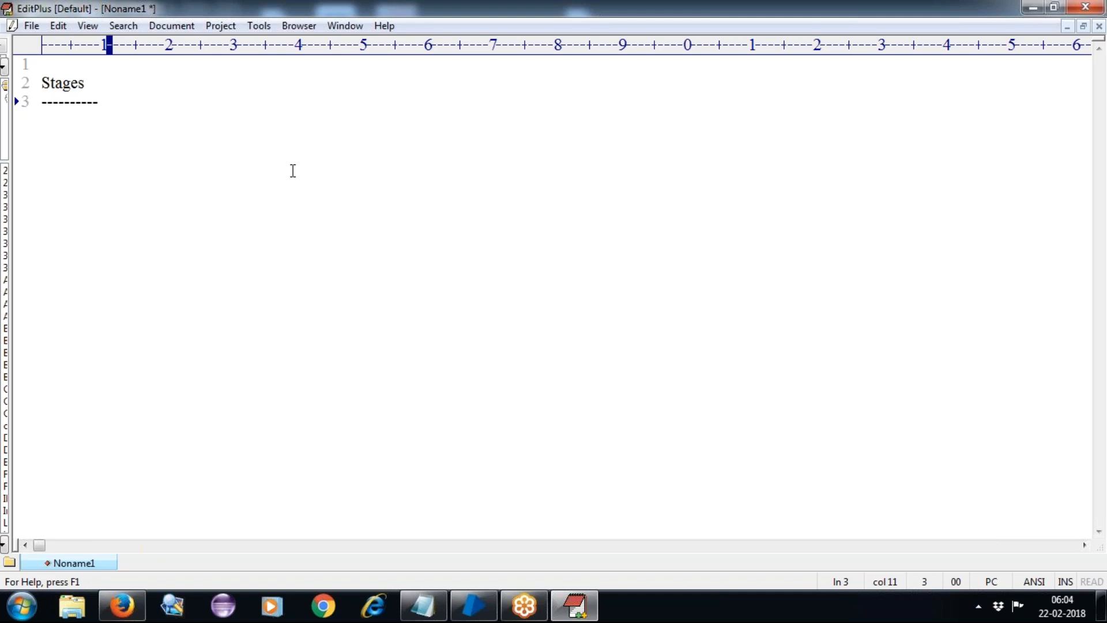
key("Return")
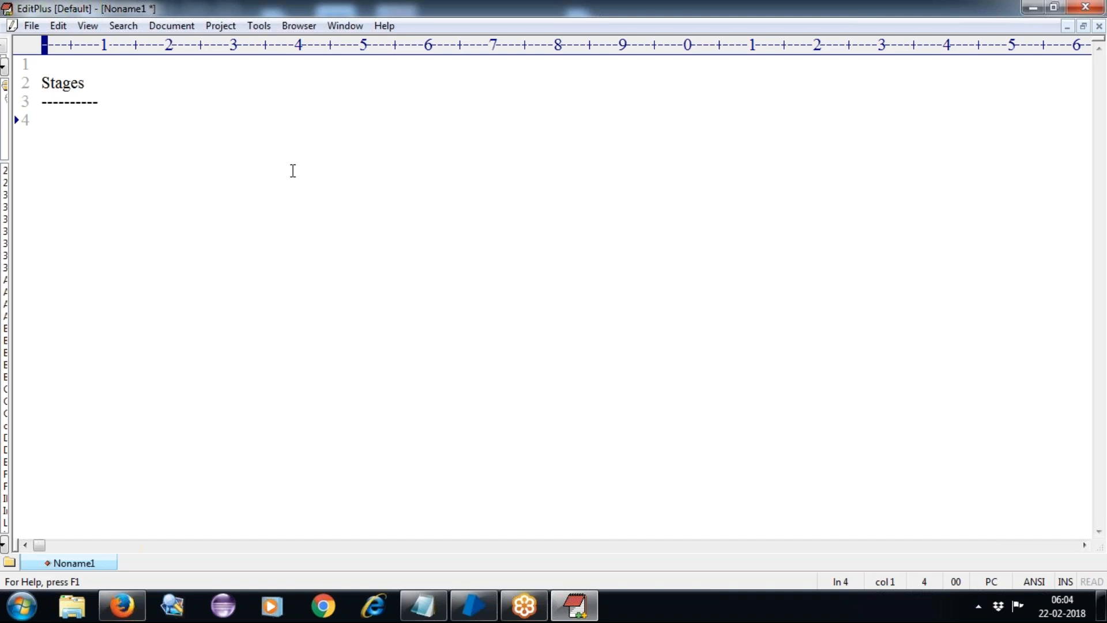
List '-->Navigate:', '-->Write:', '-->link:' and '-->DataItem:' on separate lines.
type("-->Navigate:")
key("Return")
type("-->Write:")
key("Return")
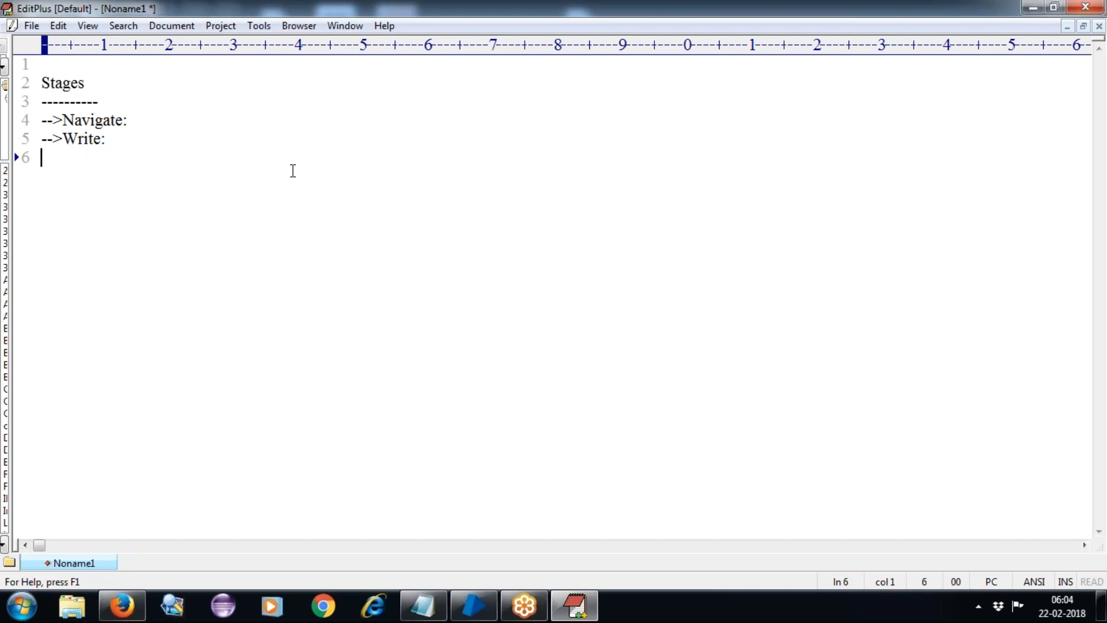
type("-->Data")
key("BackSpace")
key("BackSpace")
key("BackSpace")
key("BackSpace")
type("link:")
key("Return")
type("-->Data")
type("Item")
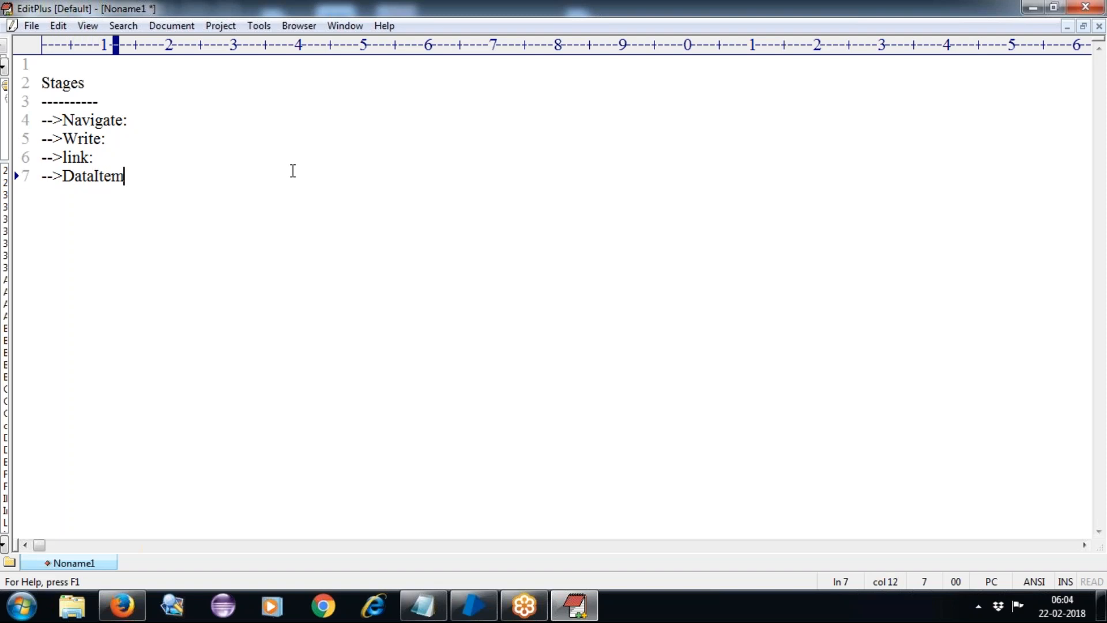
type(":")
key("Return")
Add the Start, End, Caluculation, Decision, Anchor and Choice stage lines.
type("-")
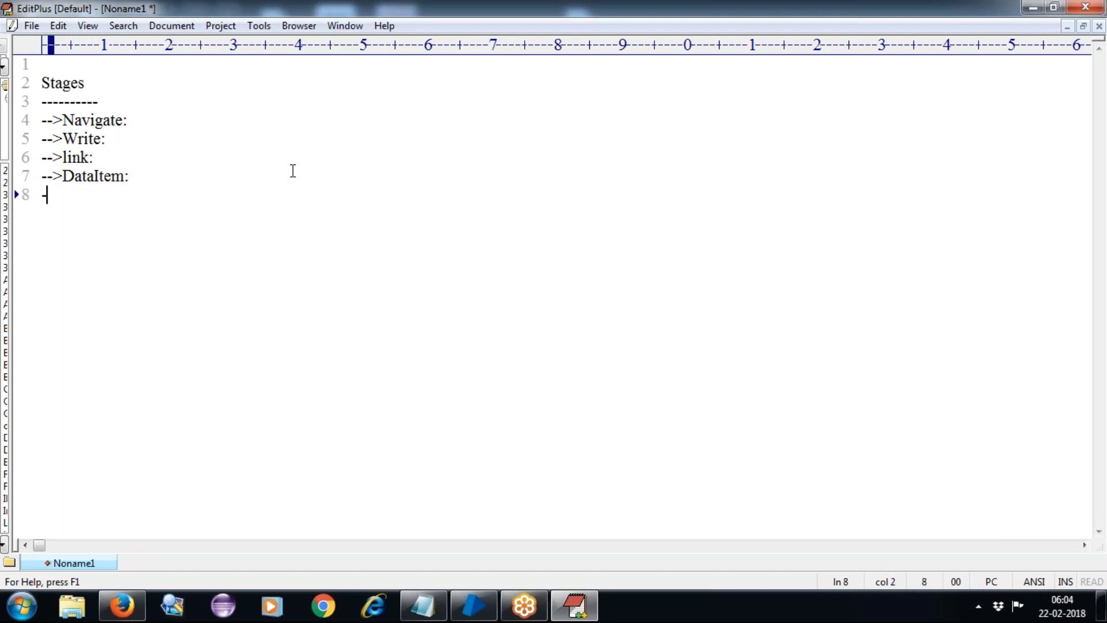
type("->Start")
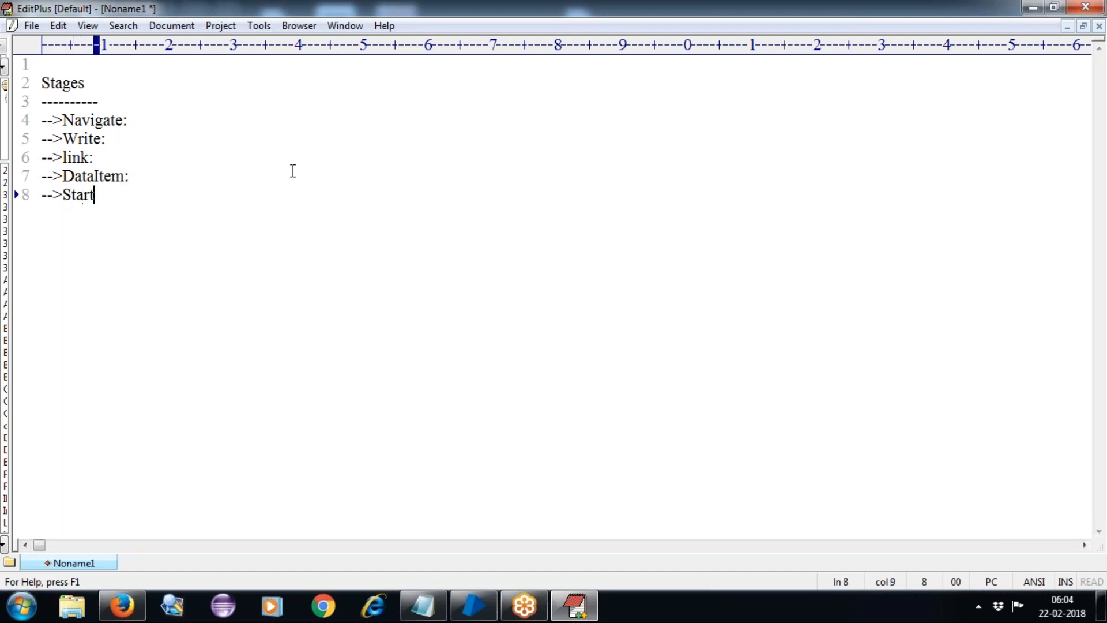
type(":")
key("Return")
type("-->En")
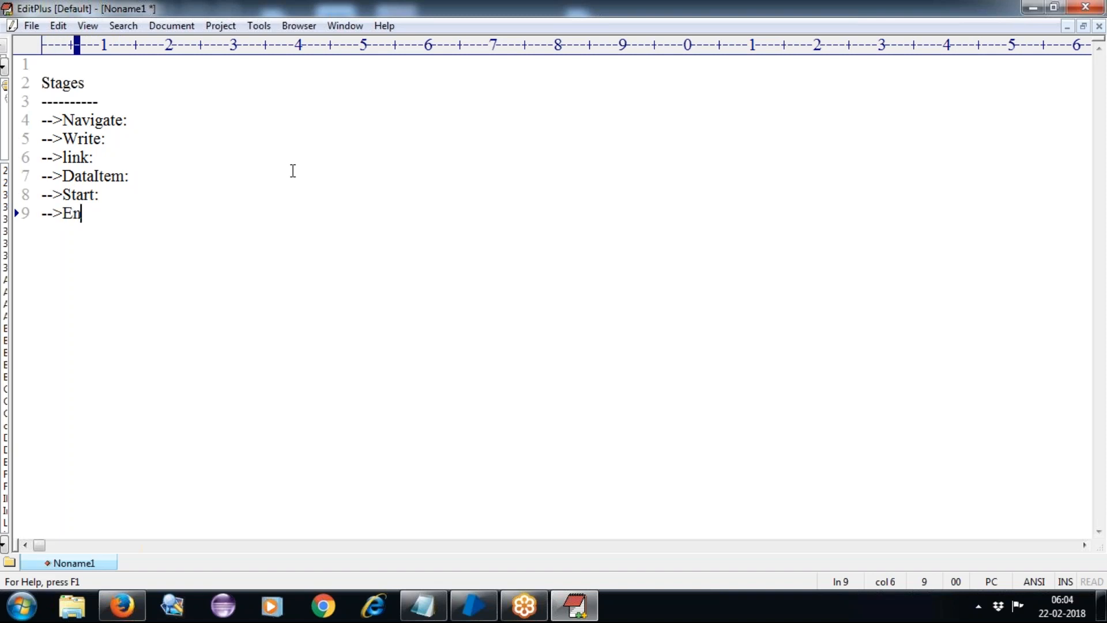
type("d:")
key("Return")
type("-->Caluc")
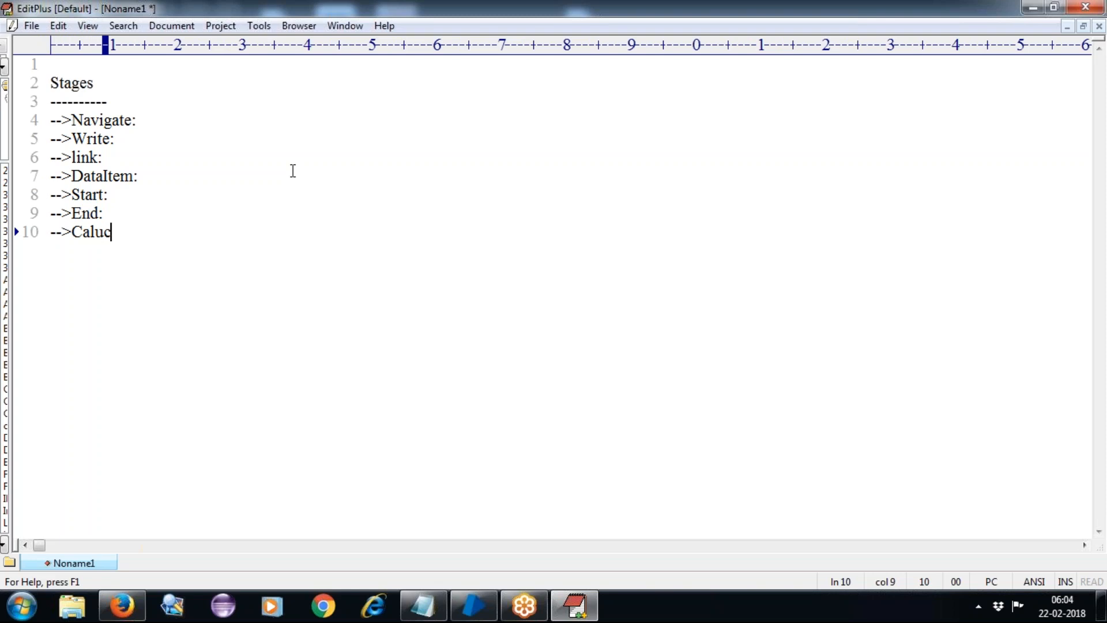
type("u")
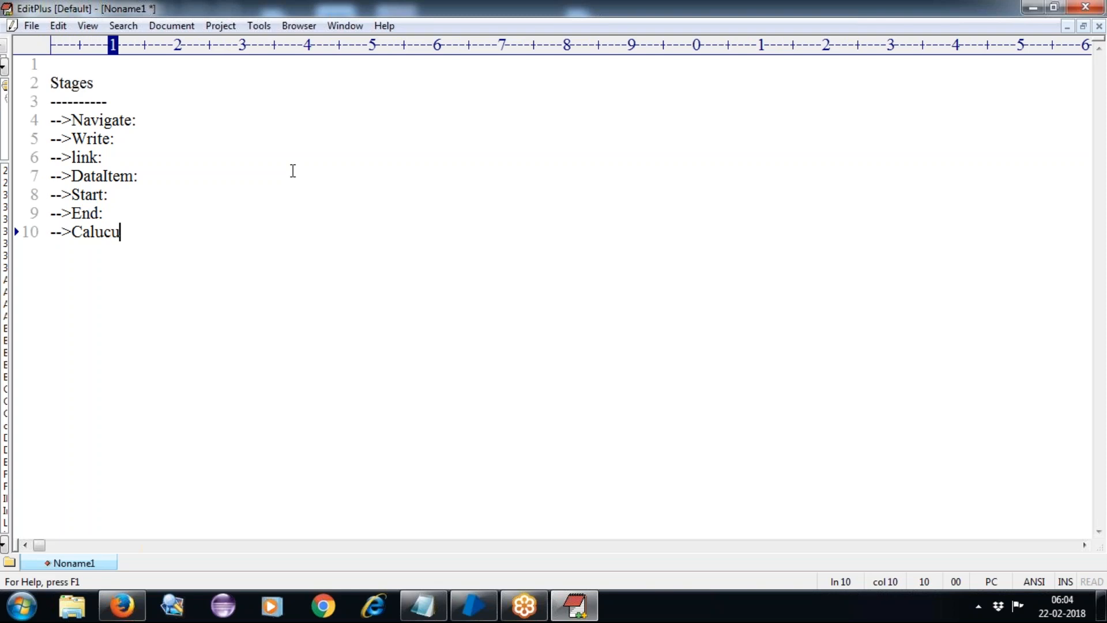
type("lation:")
key("Return")
type("-->")
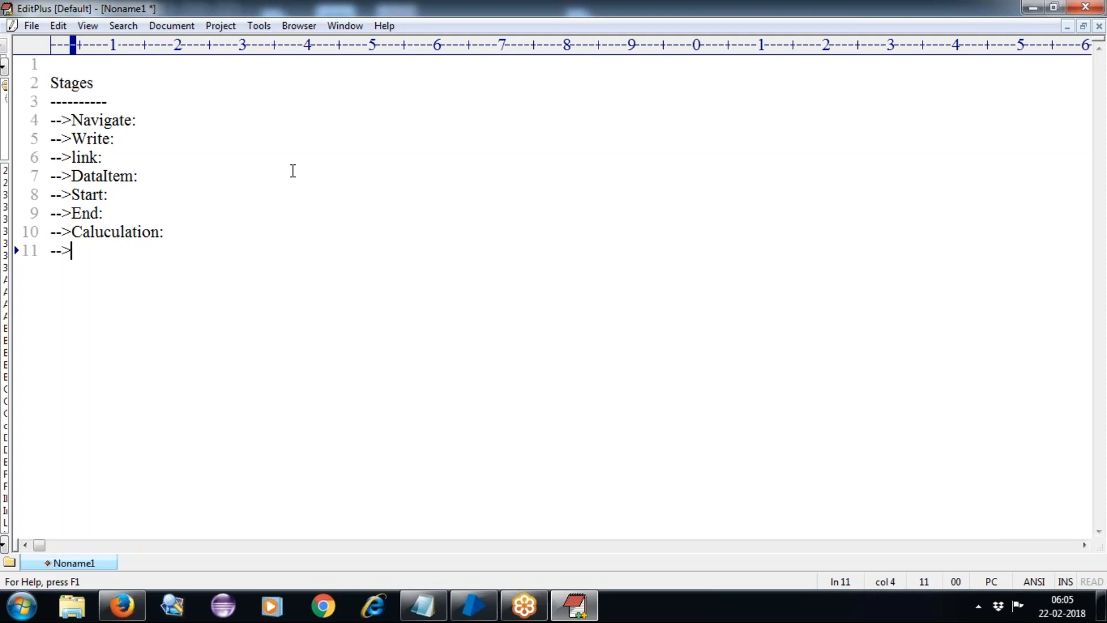
type("Decis")
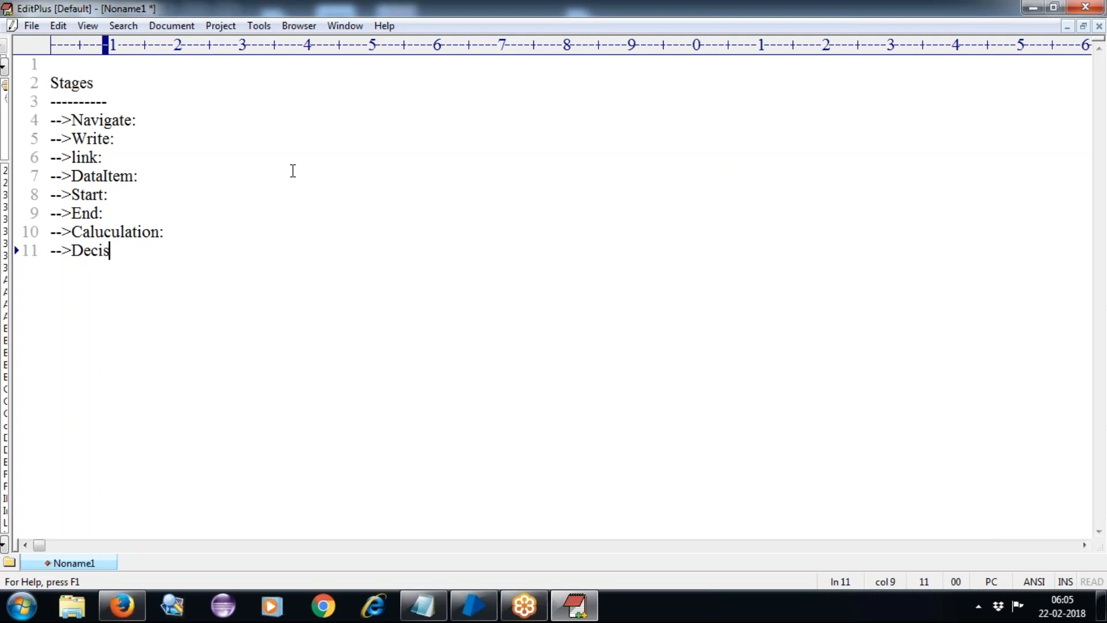
type("ion:")
key("Return")
type("-->A")
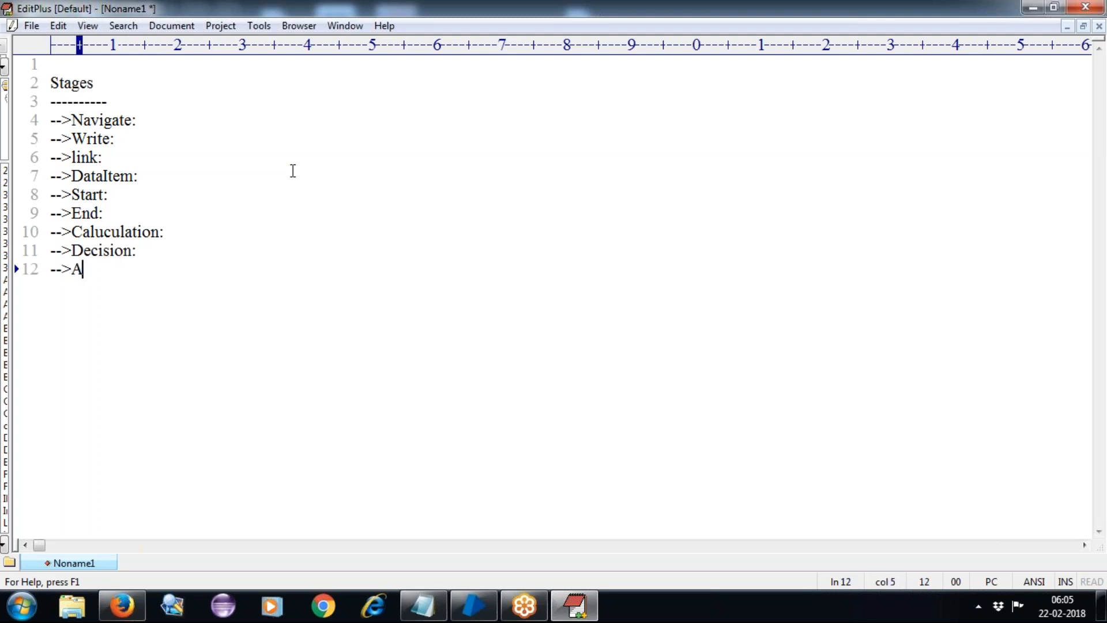
type("ndhor:")
key("Return")
type("-->Choice")
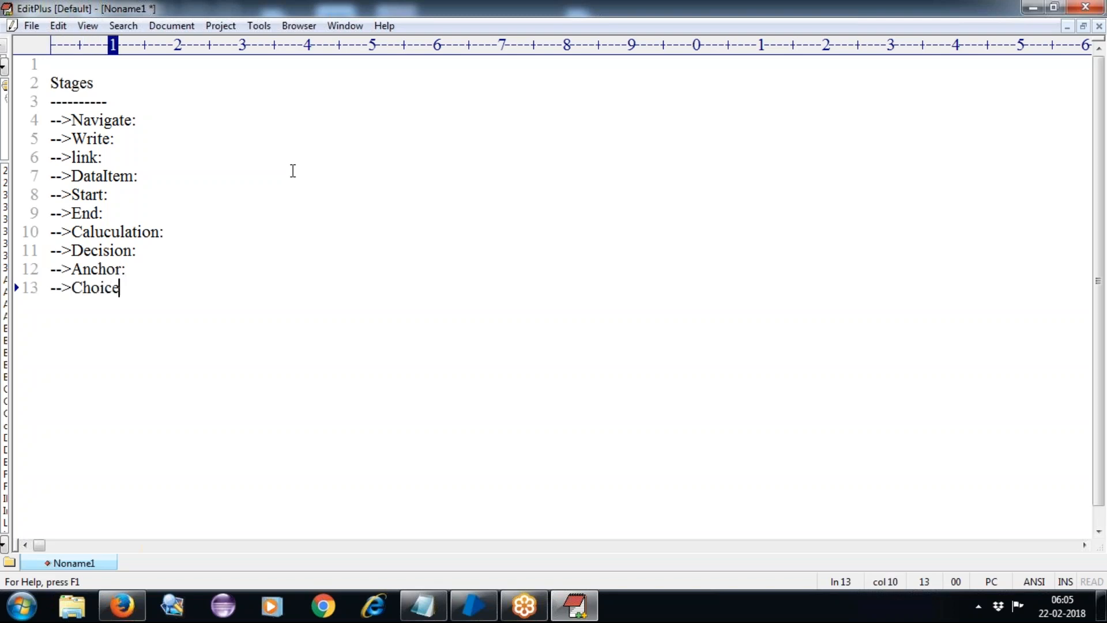
key("Return")
Type '==Circular path:' on line 14.
type("-")
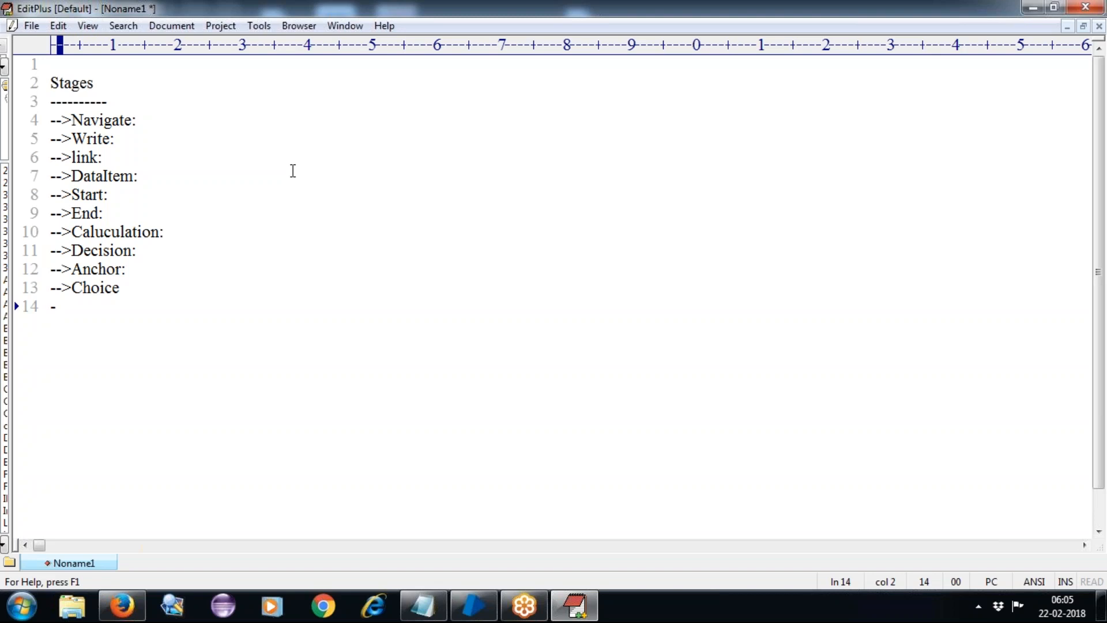
key("BackSpace")
type("==Circulr")
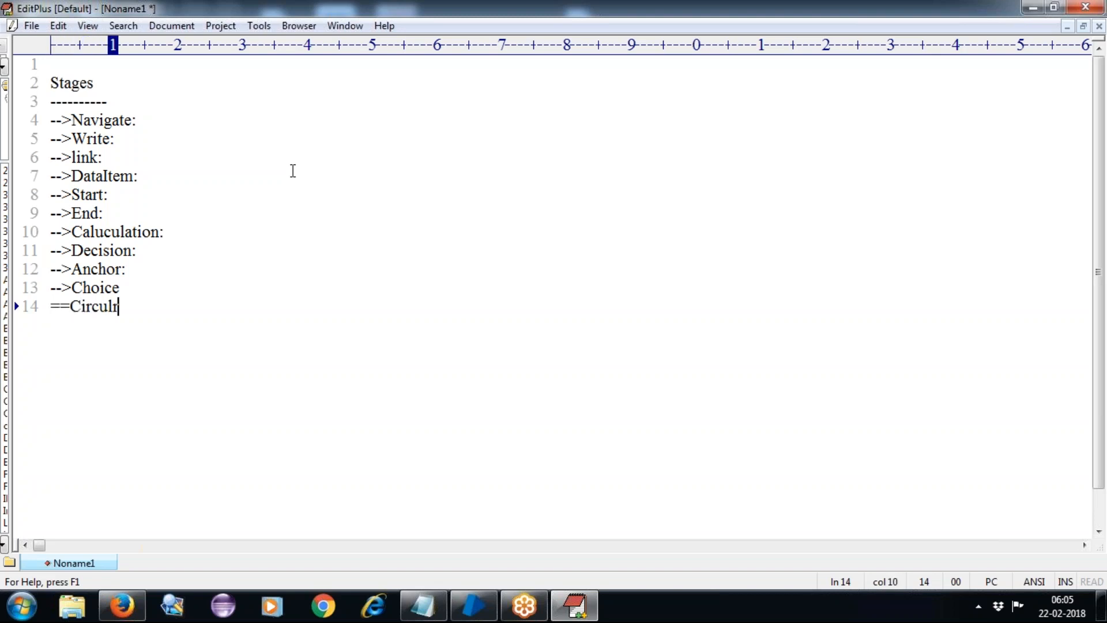
key("BackSpace")
type("ar path")
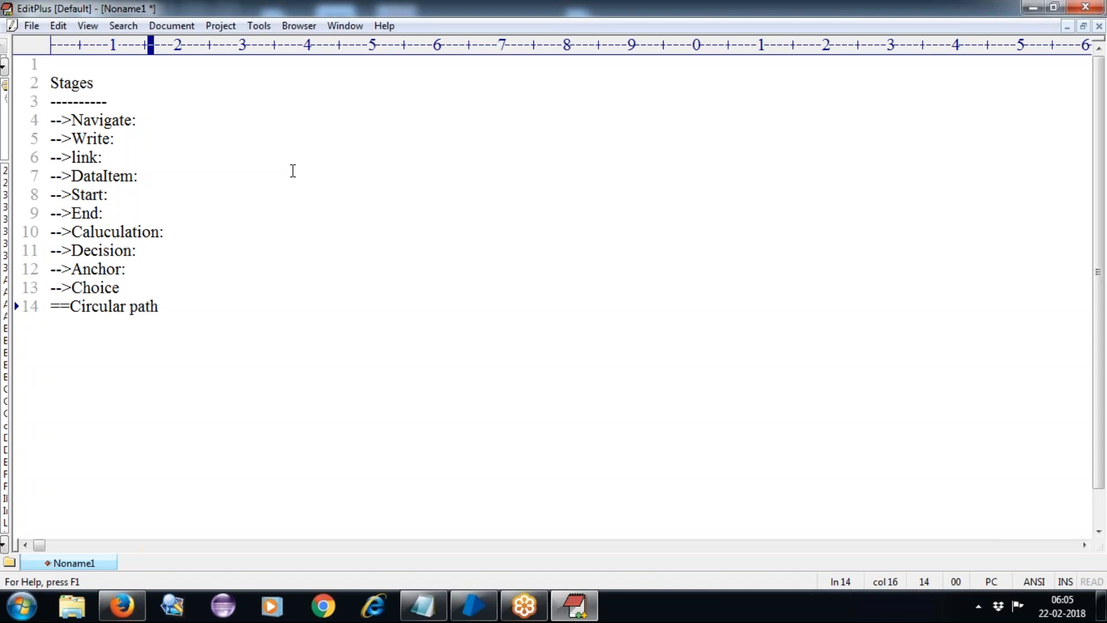
type(":")
Add '-->Collection :', '-->Loop :' and '-->MultiCal:' on new lines under Circular path.
key("Return")
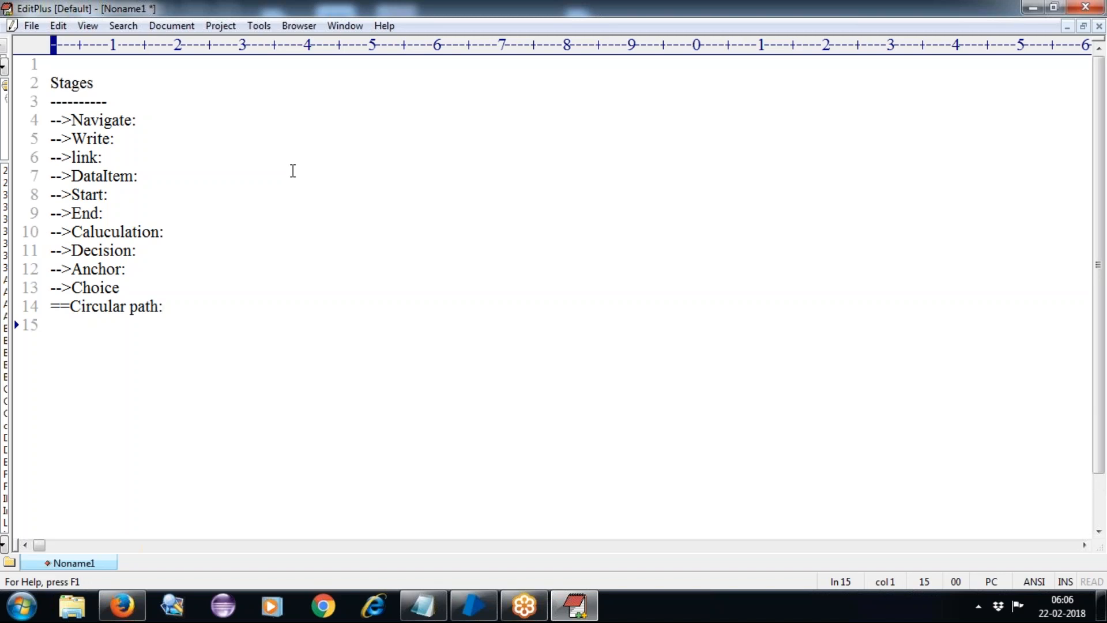
type("-->Colle")
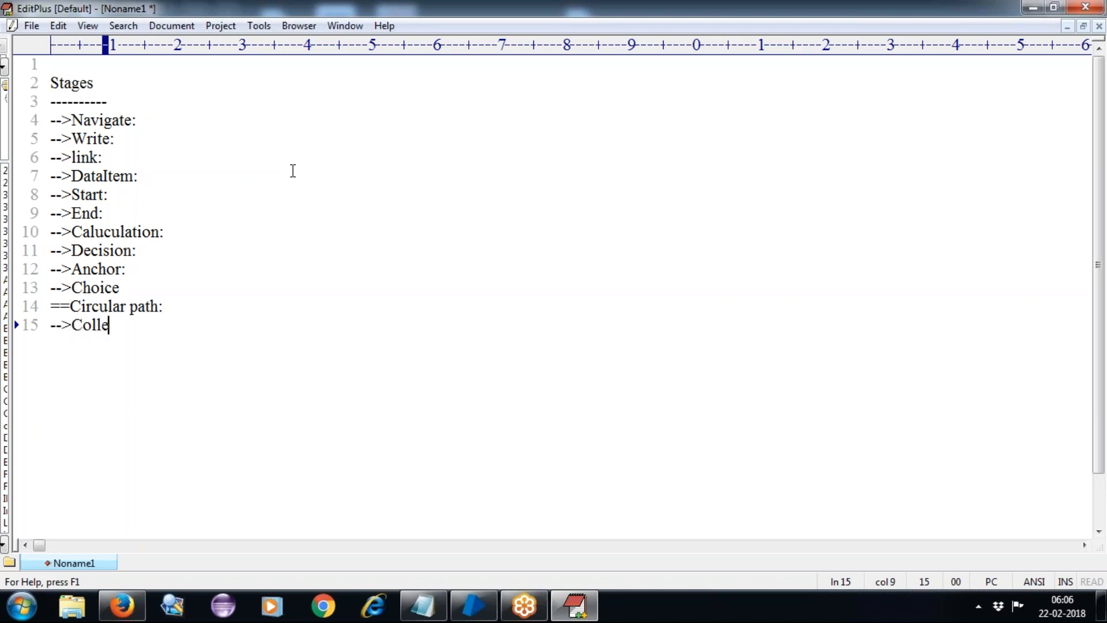
type("ction :")
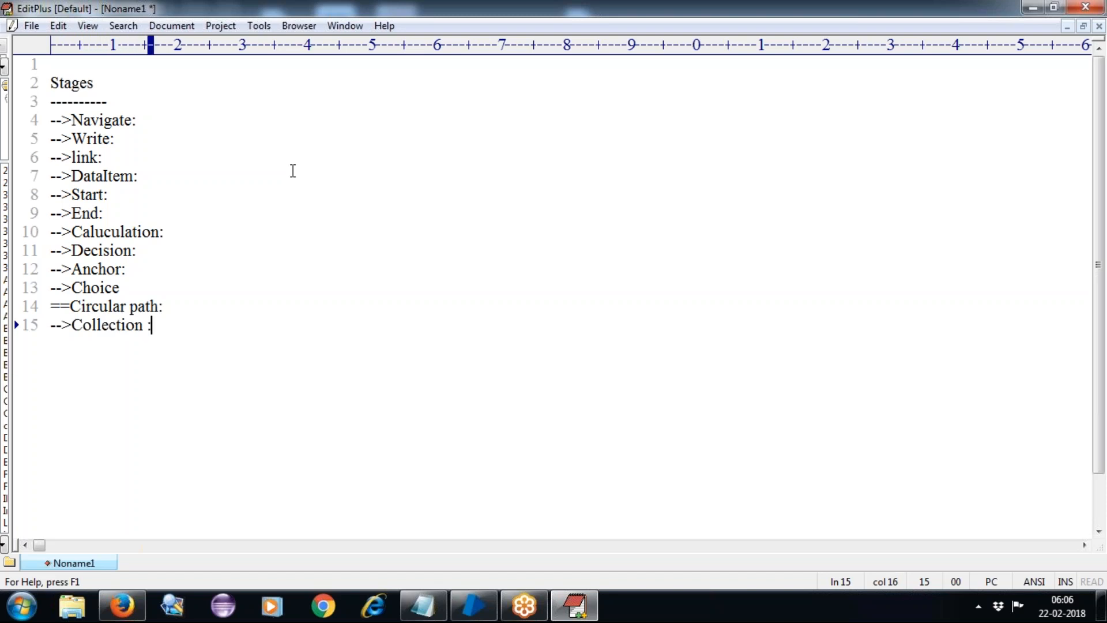
key("Return")
type("-->")
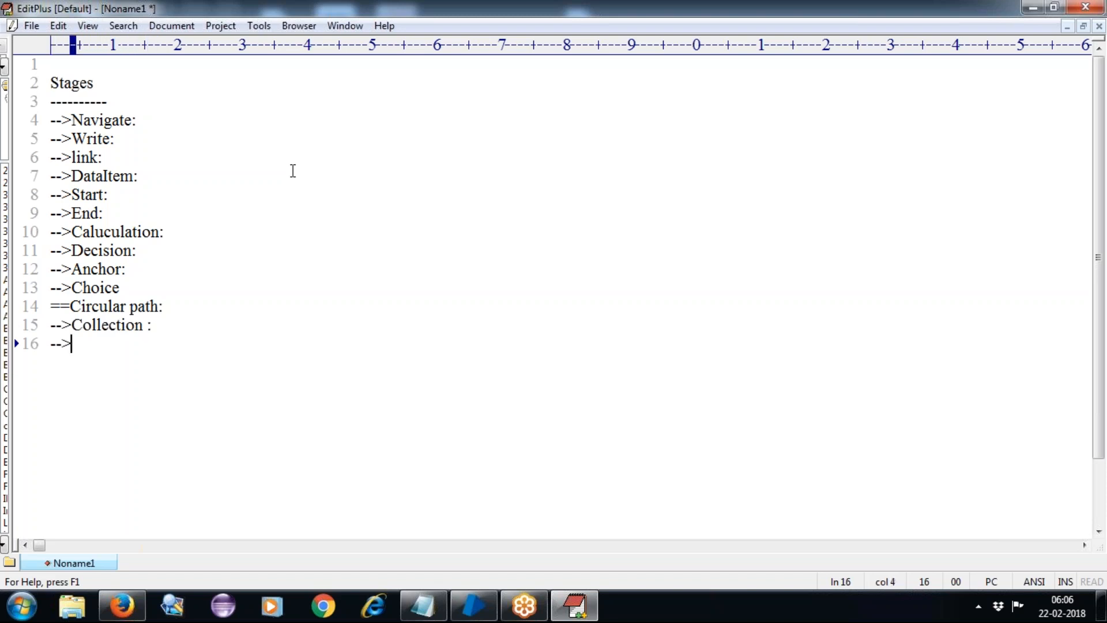
type("Loop :")
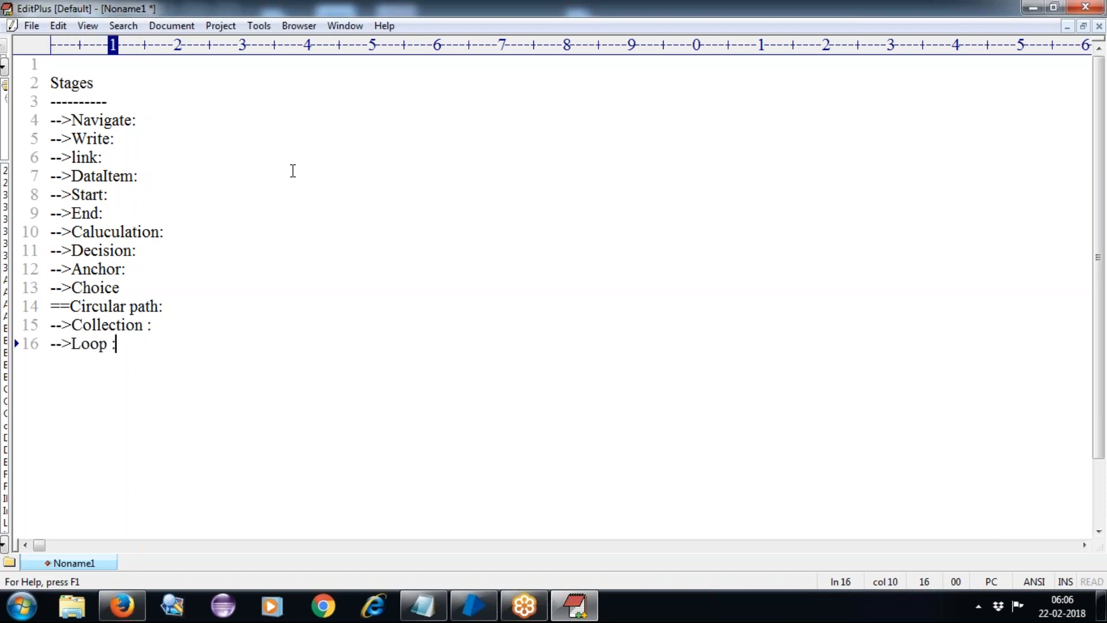
key("Return")
type("-->")
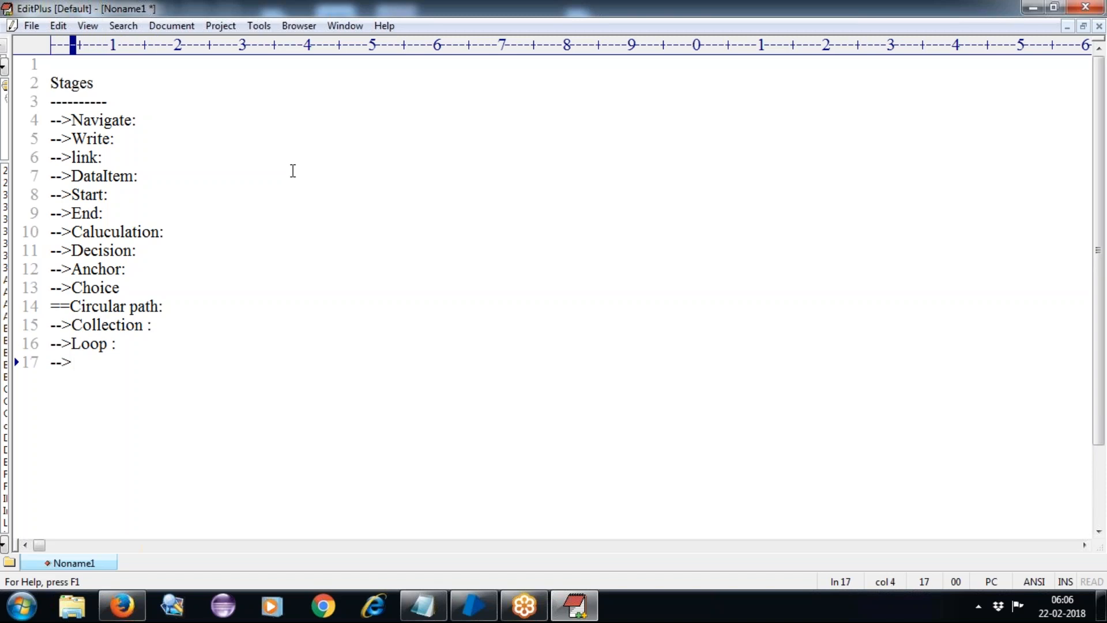
type("Mult")
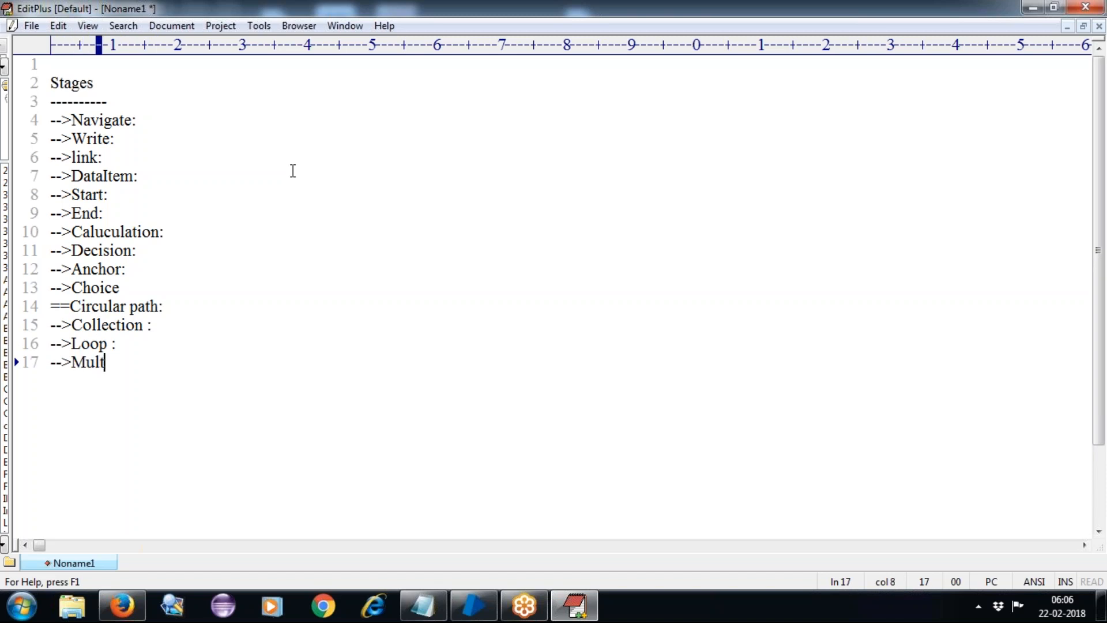
type("iCal:")
key("Return")
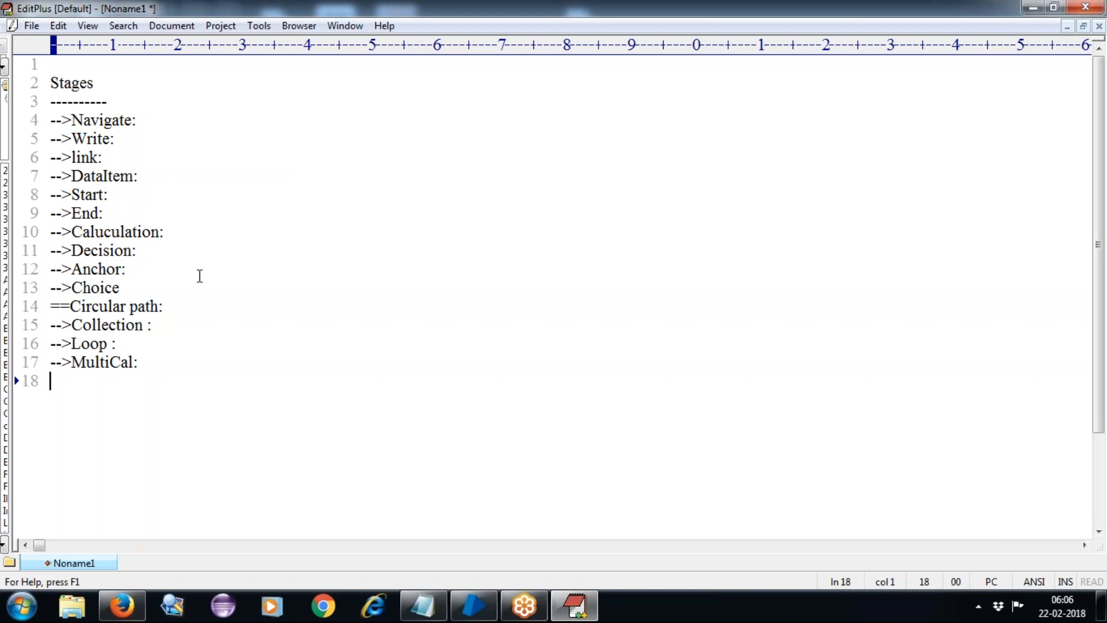
left_click(169, 328)
left_click(169, 177)
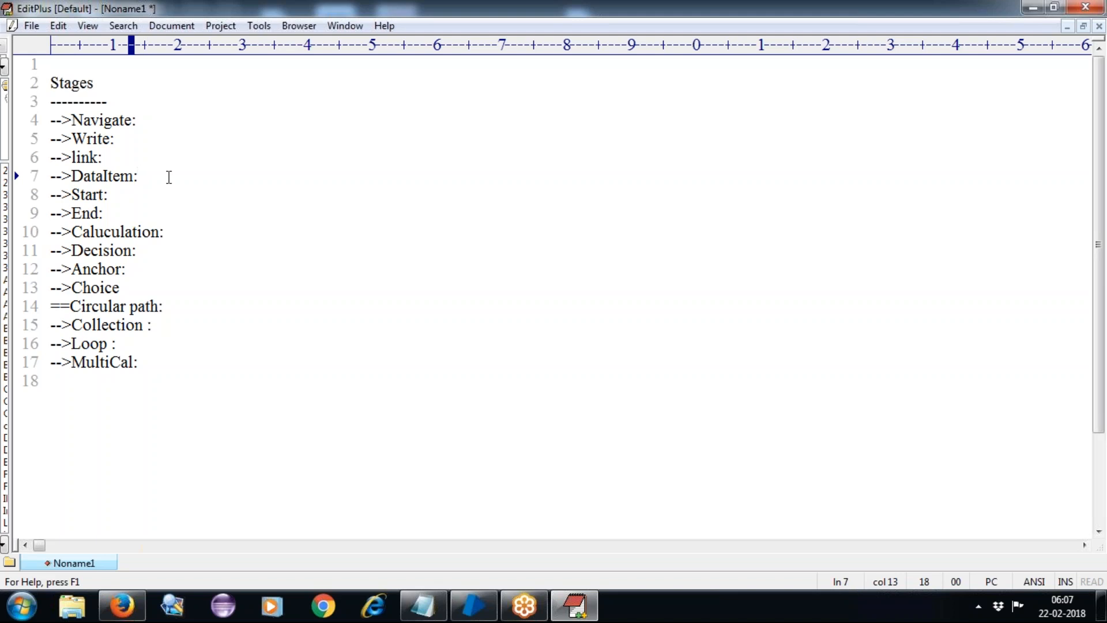
type("to store any ")
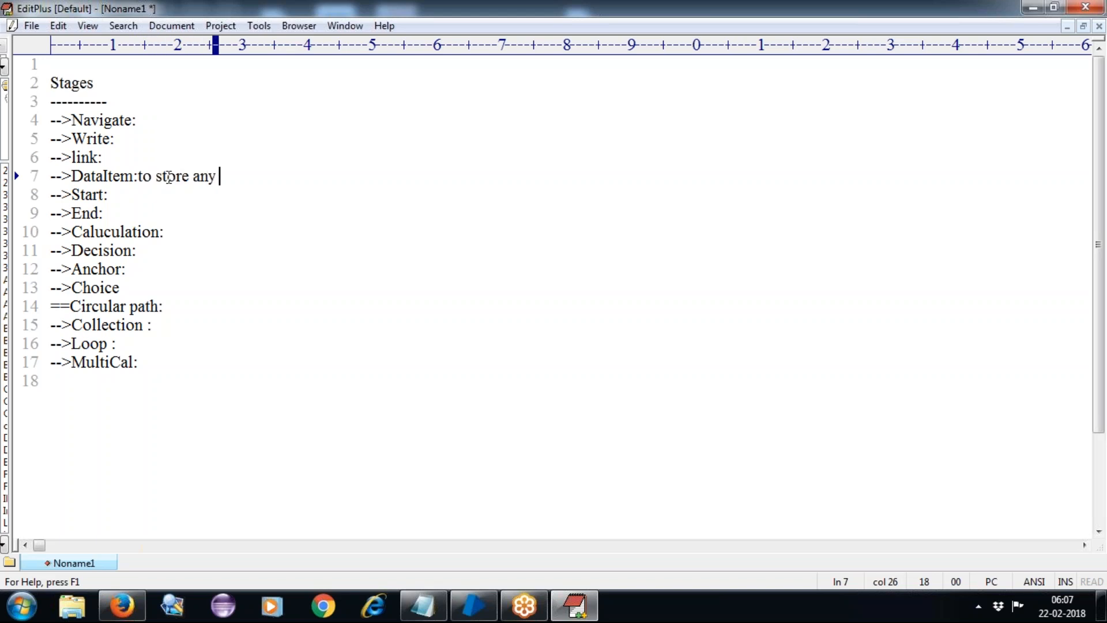
type("particl")
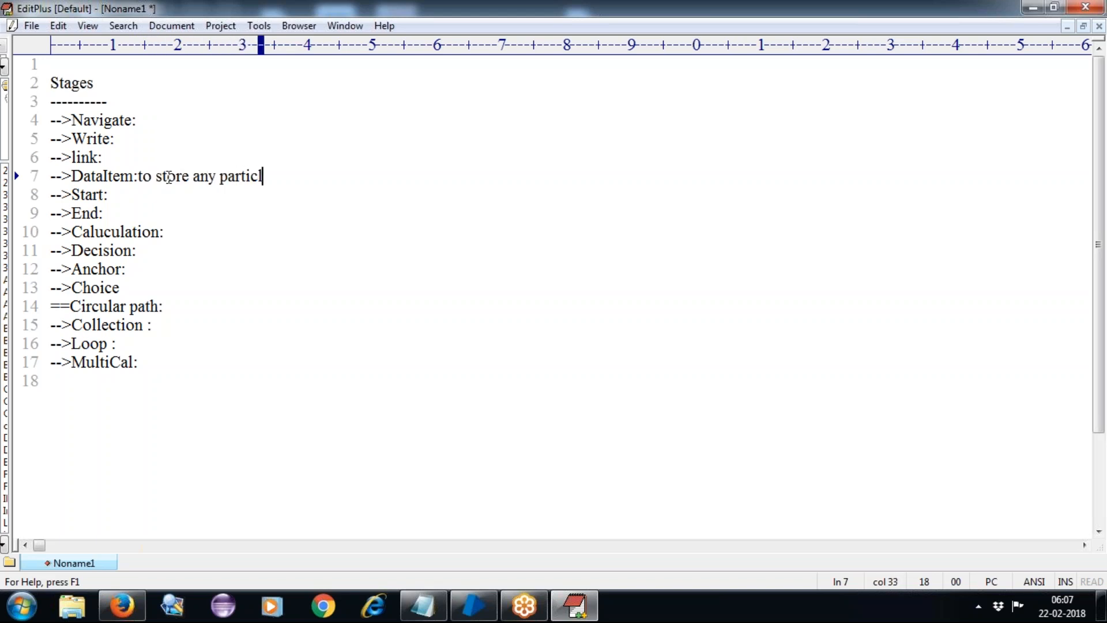
type("uar data")
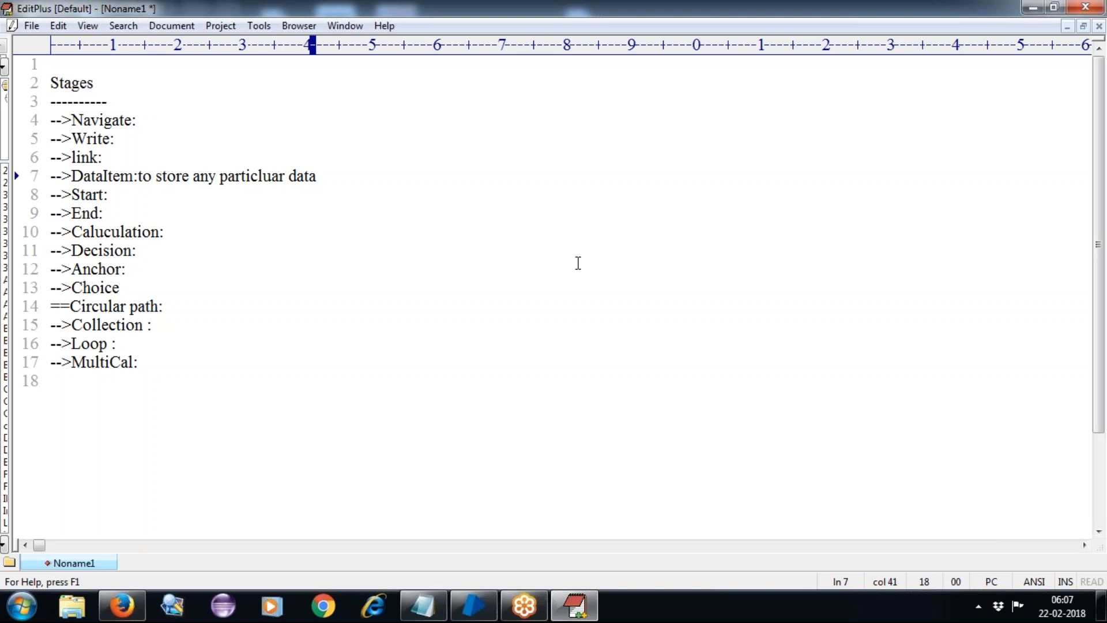
Append 'To store multipul data in table format' to the Collection line, then switch to Blue Prism.
left_click(193, 324)
type("To ")
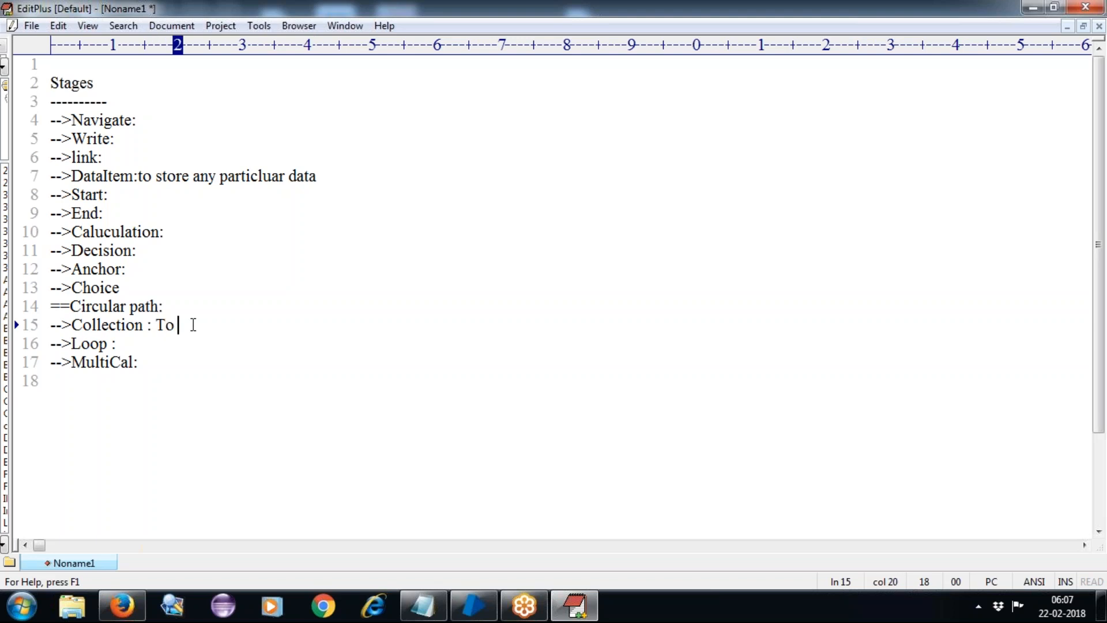
type("store m")
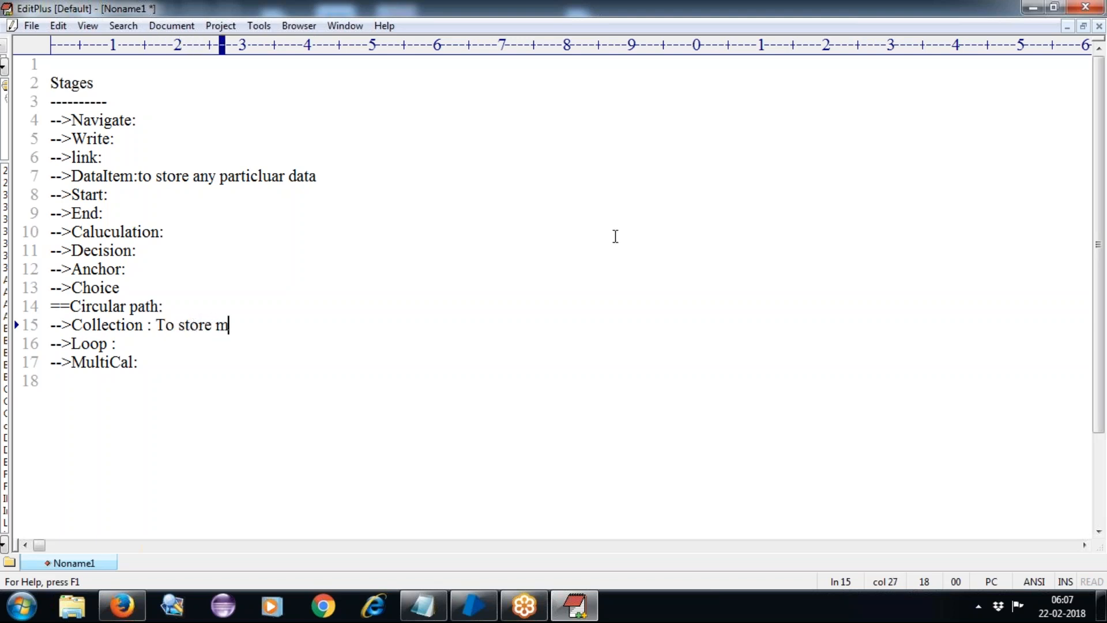
type("ultipu")
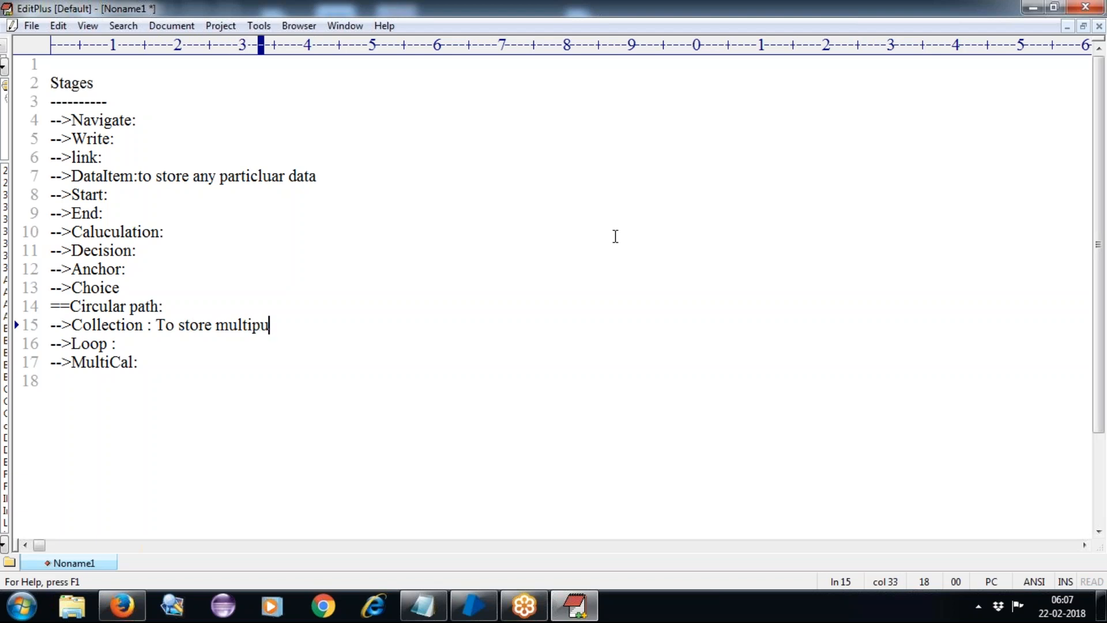
type("l data ")
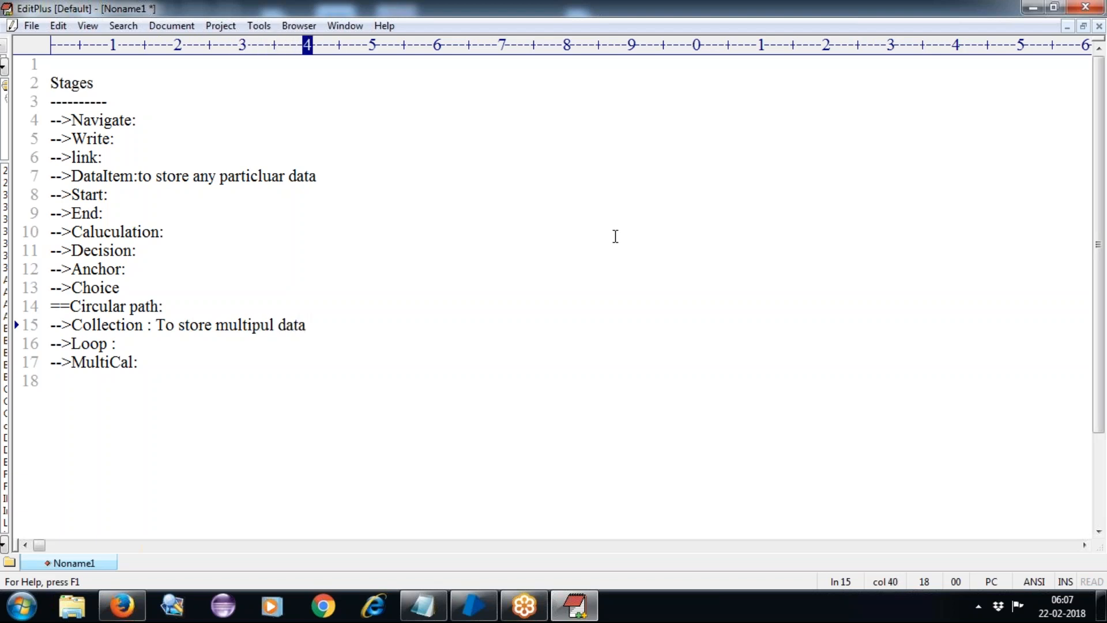
type("in tab")
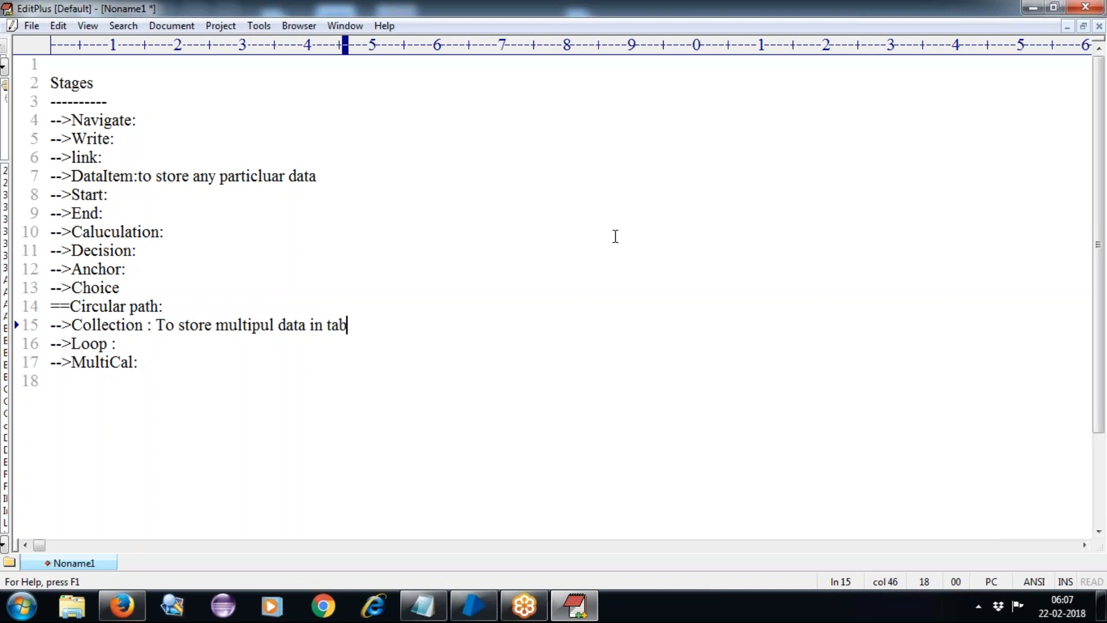
type("le format")
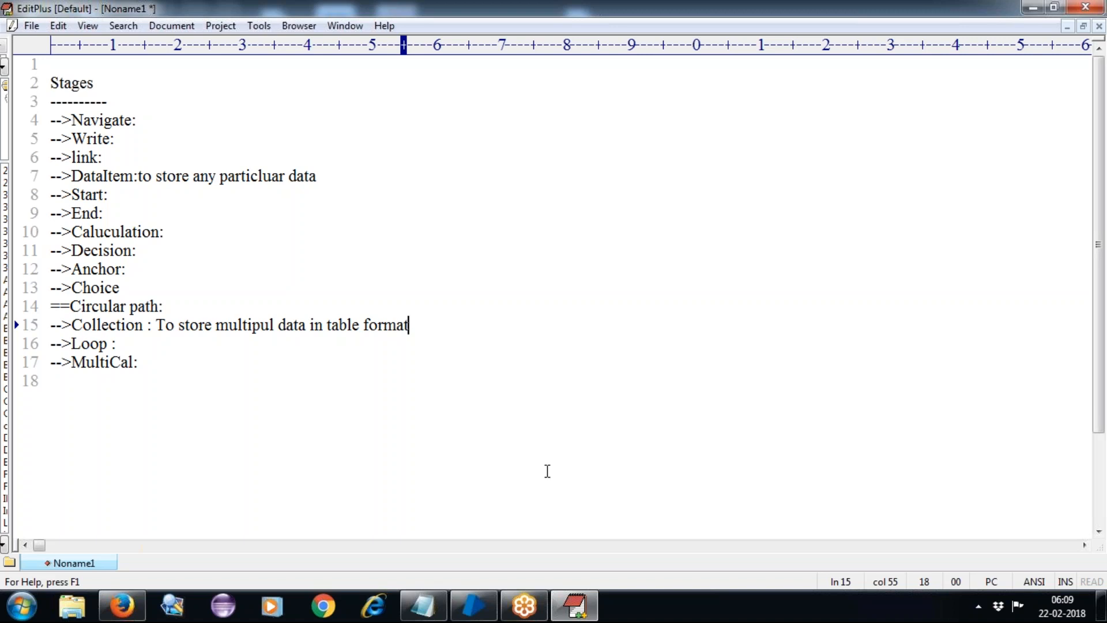
left_click(473, 605)
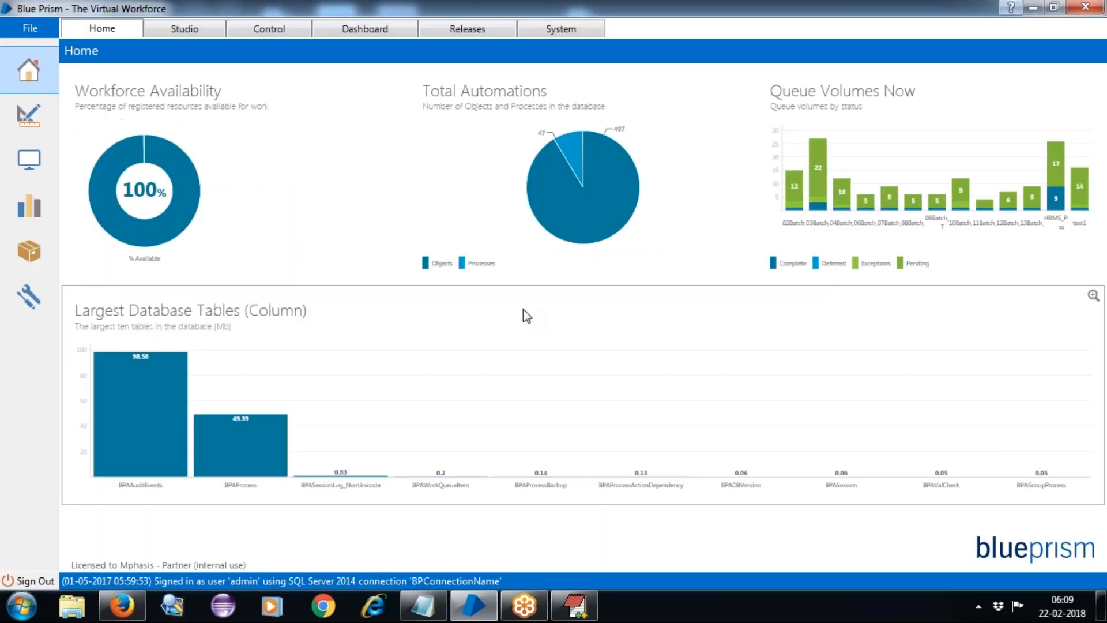
In Studio, expand Objects and bring up the options for the 16BatchCT group.
left_click(170, 29)
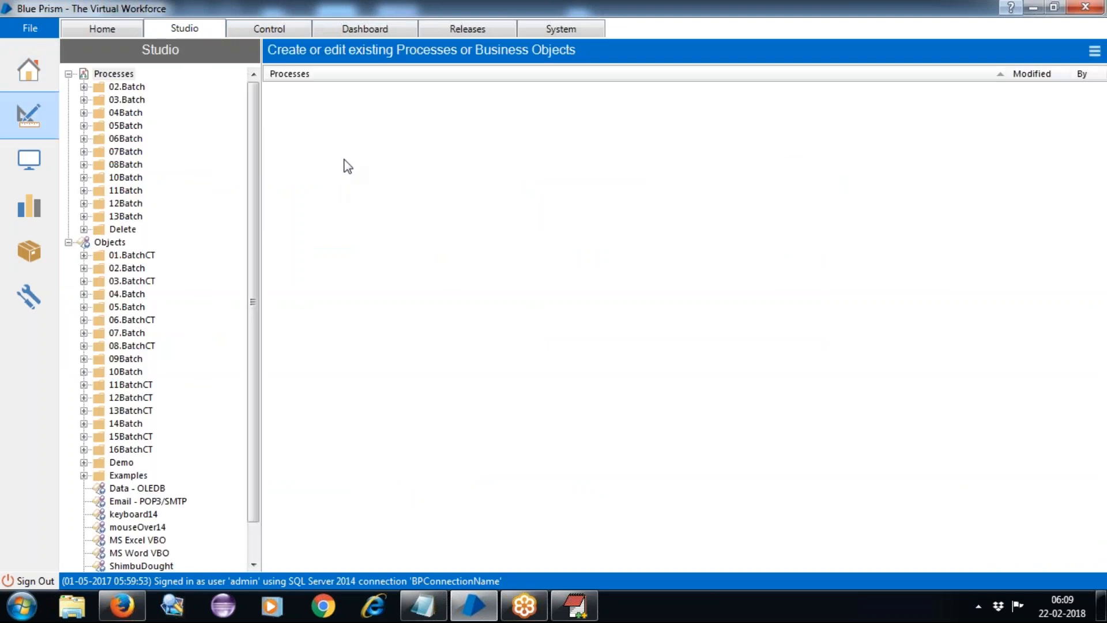
left_click_drag(255, 99, 430, 158)
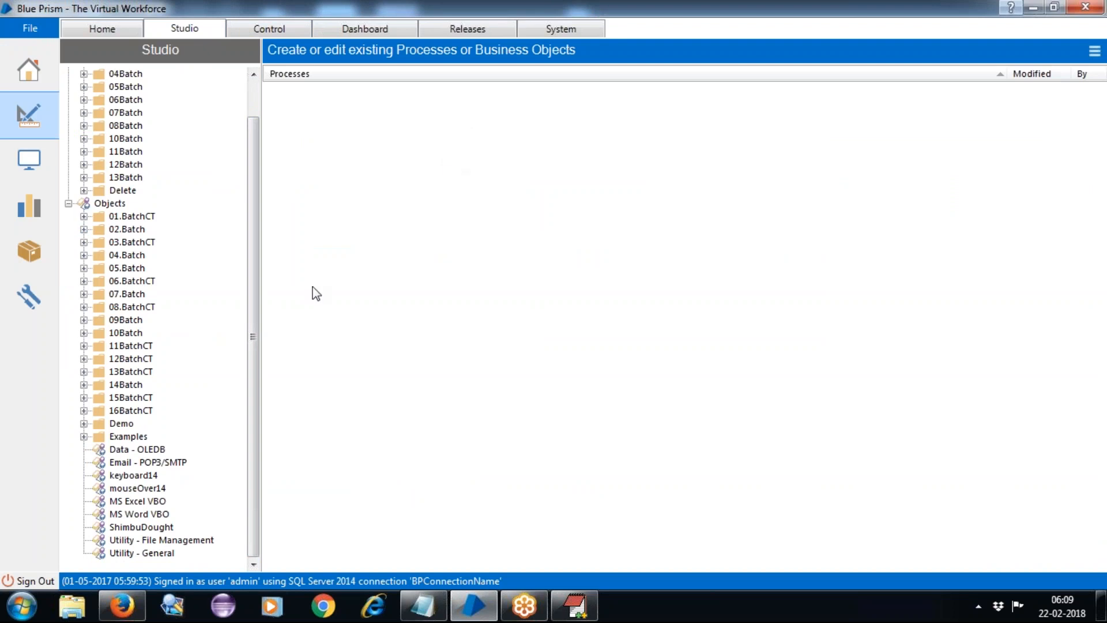
left_click(83, 410)
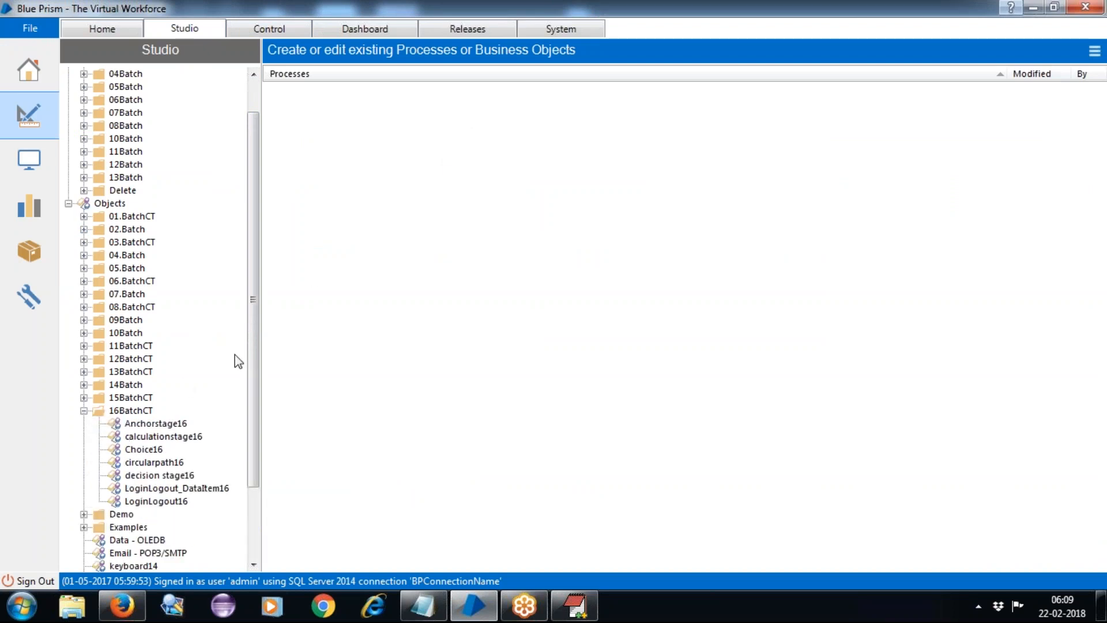
left_click_drag(251, 158, 269, 277)
left_click(130, 321)
right_click(130, 323)
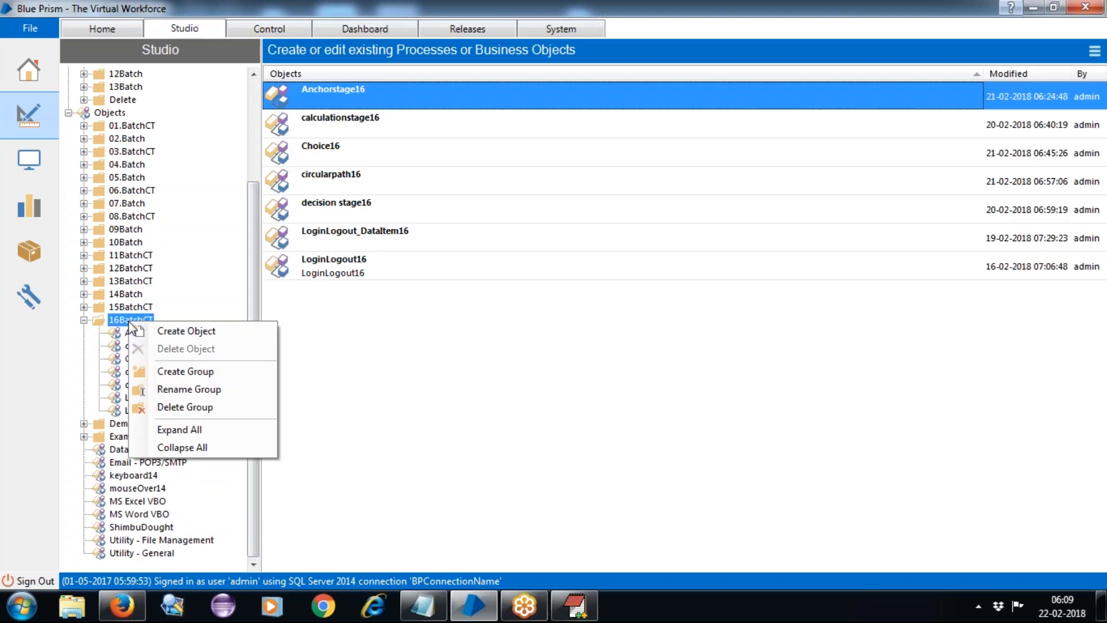
Create the business object Collection16 in 16BatchCT and open it in Object Studio.
left_click(196, 332)
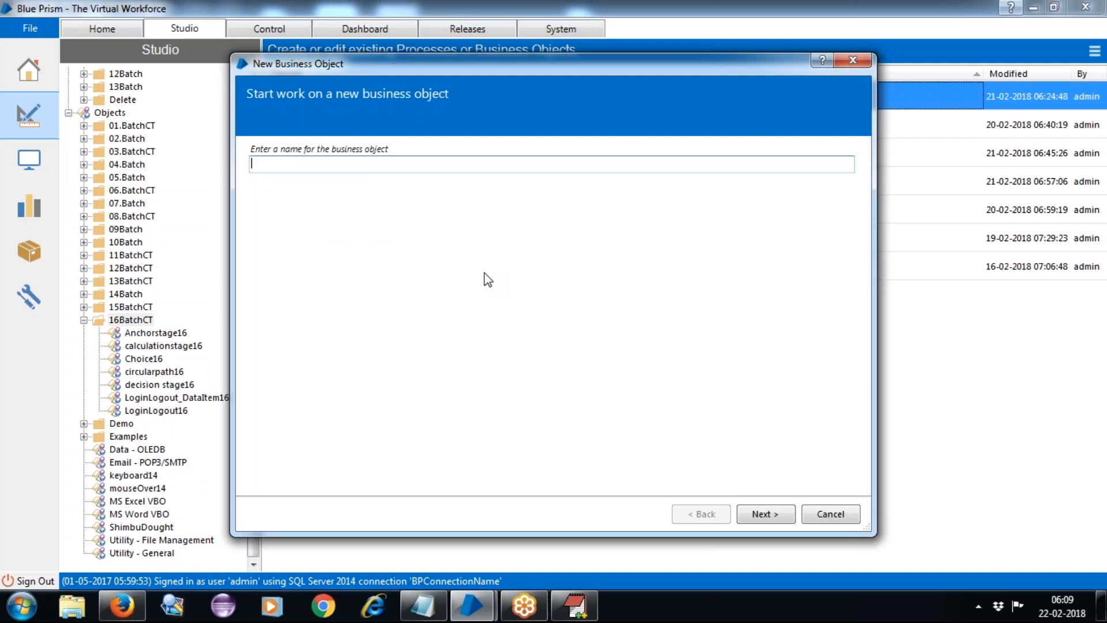
type("Collection16")
left_click(770, 514)
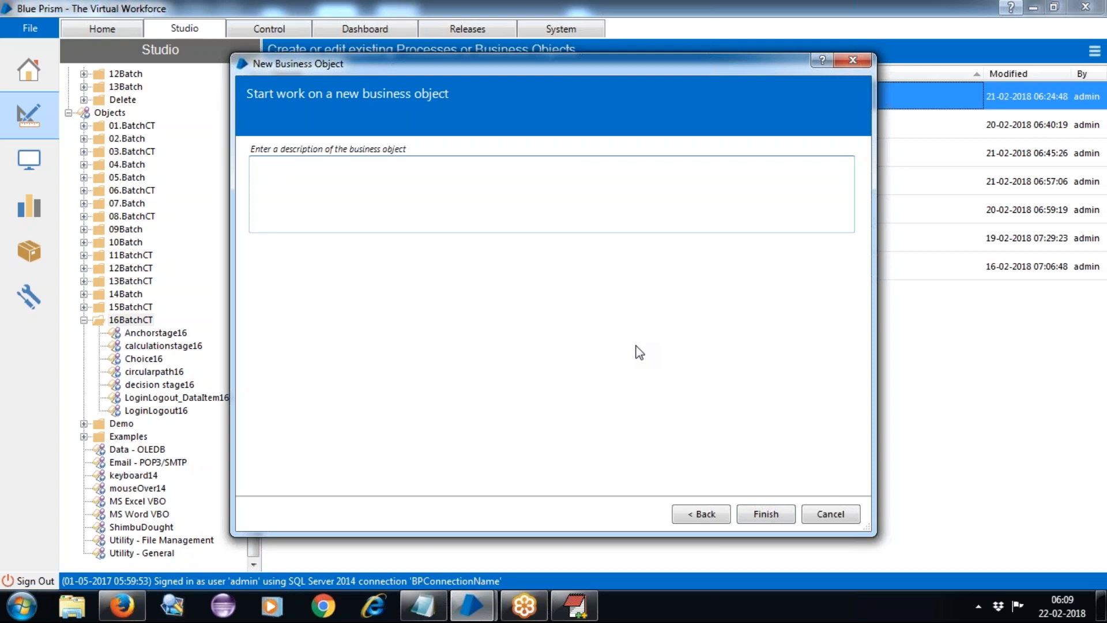
left_click(767, 515)
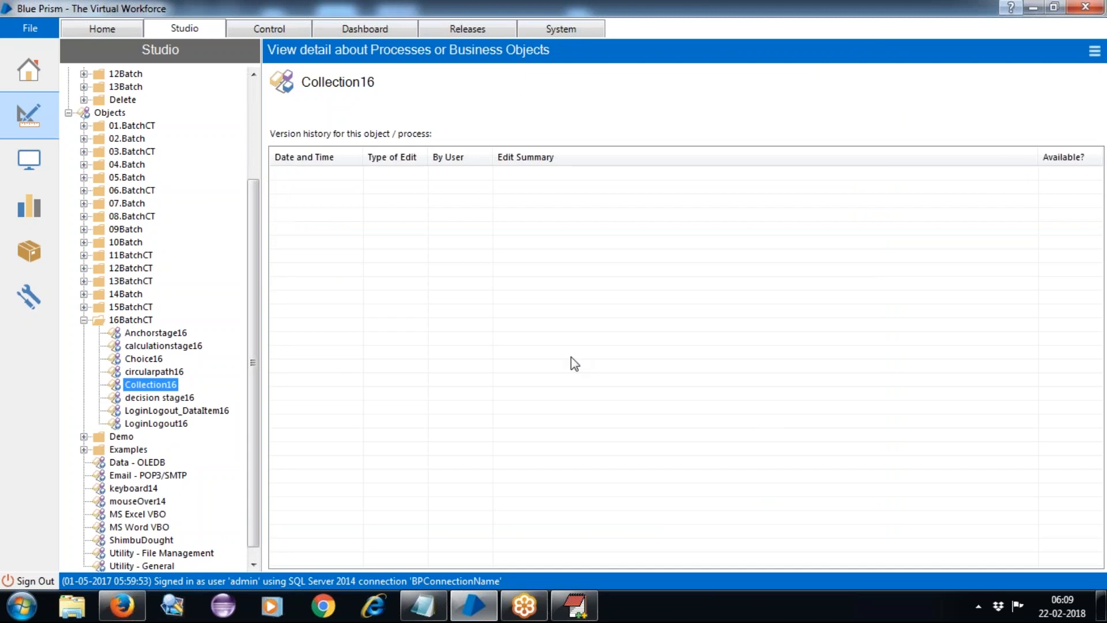
double_click(143, 385)
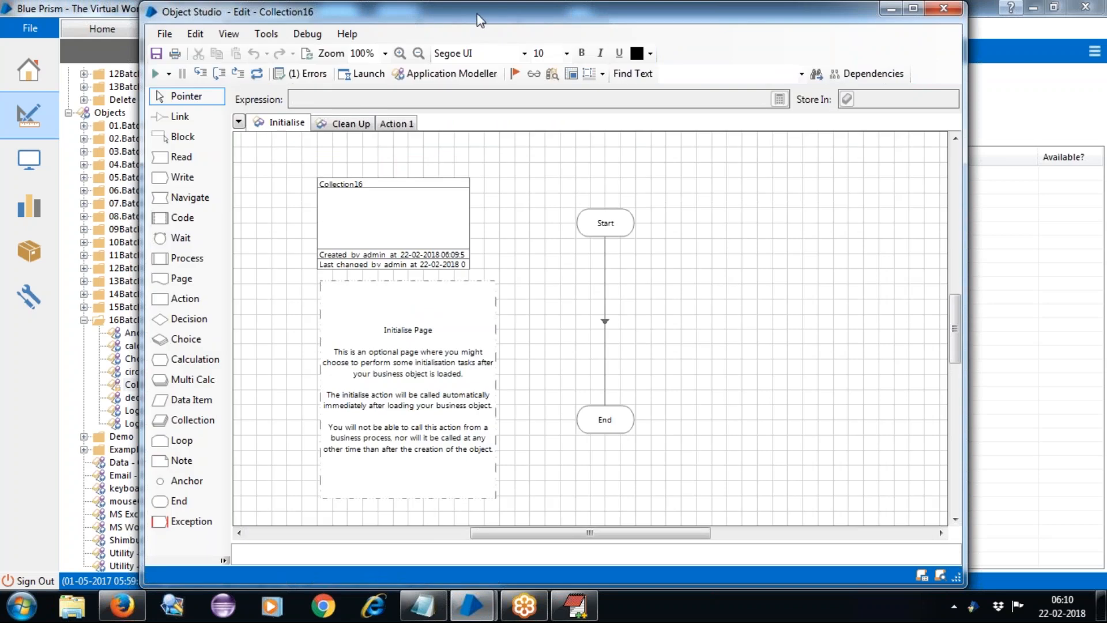
Maximise Object Studio and rename the Action 1 page to 'collection'.
double_click(476, 13)
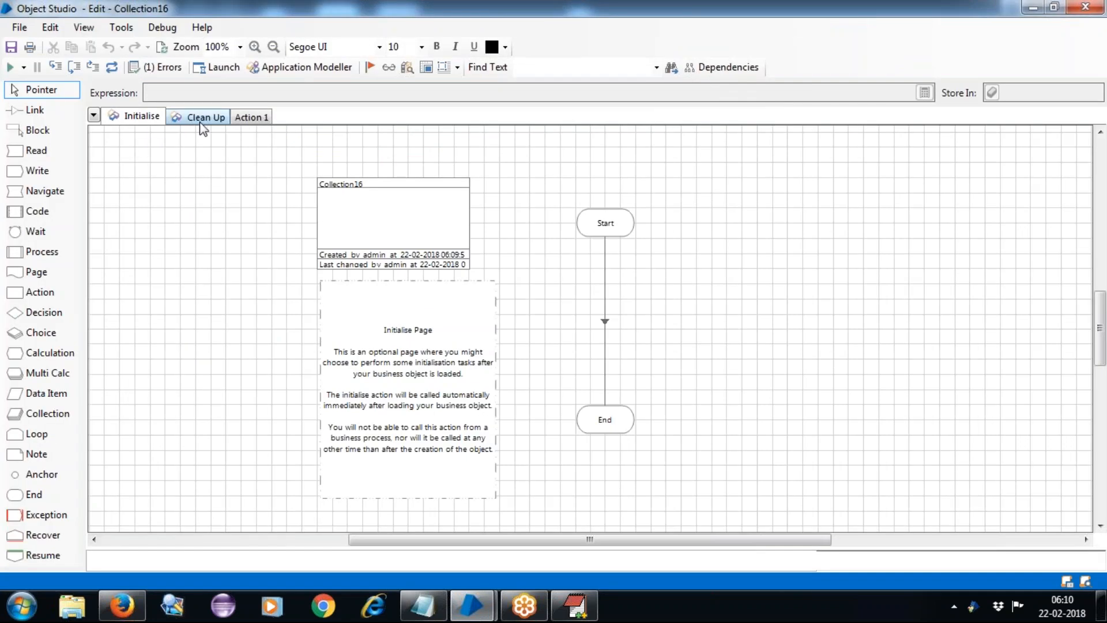
left_click(250, 118)
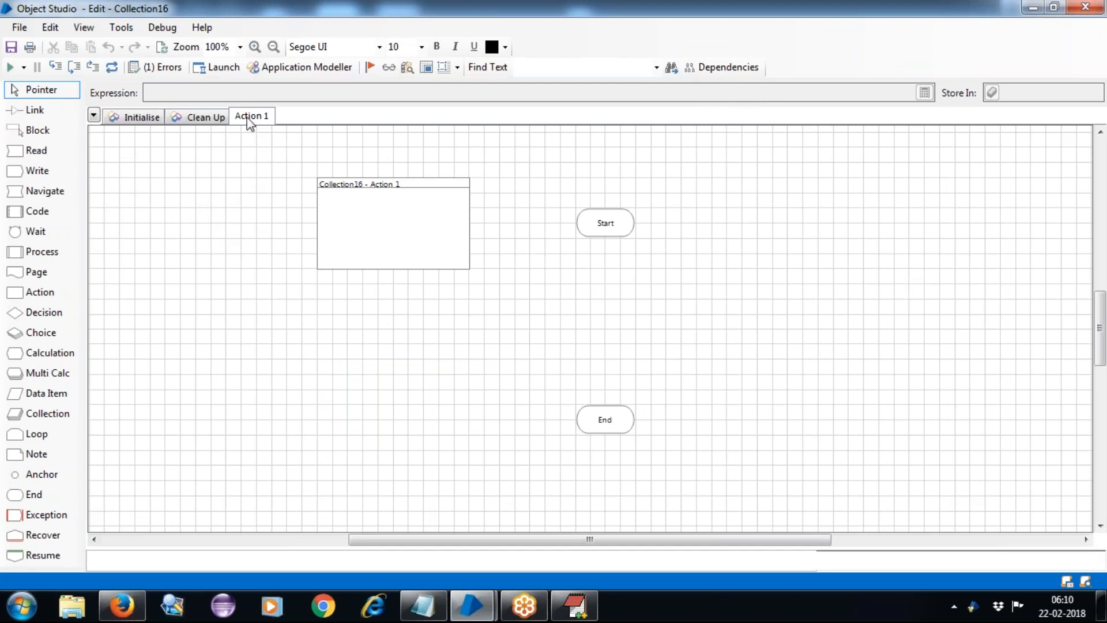
right_click(250, 123)
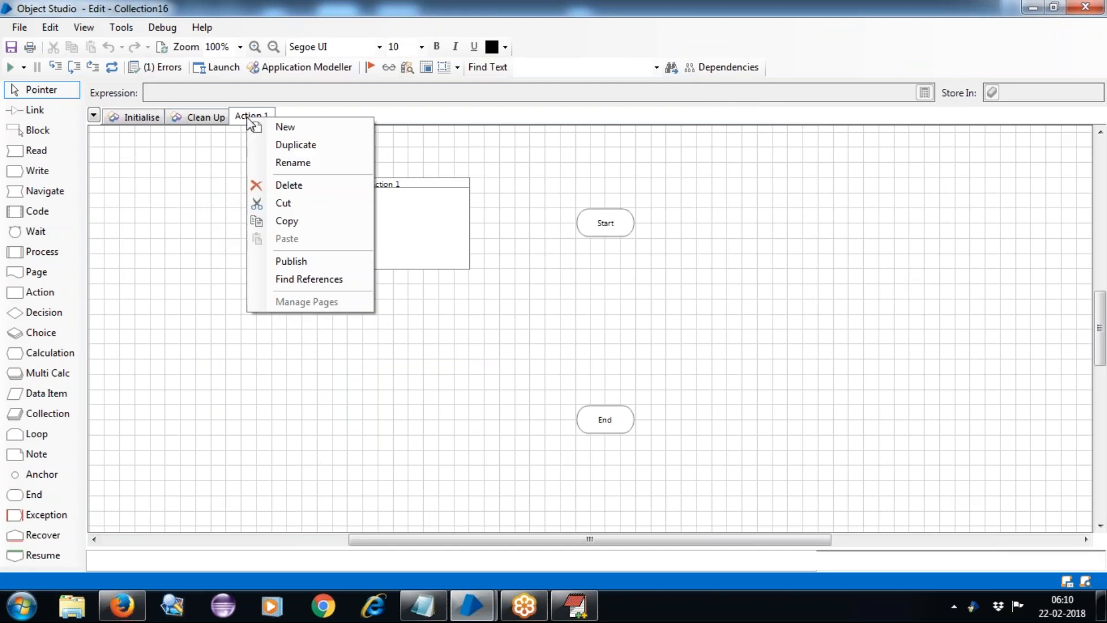
left_click(321, 164)
type("c")
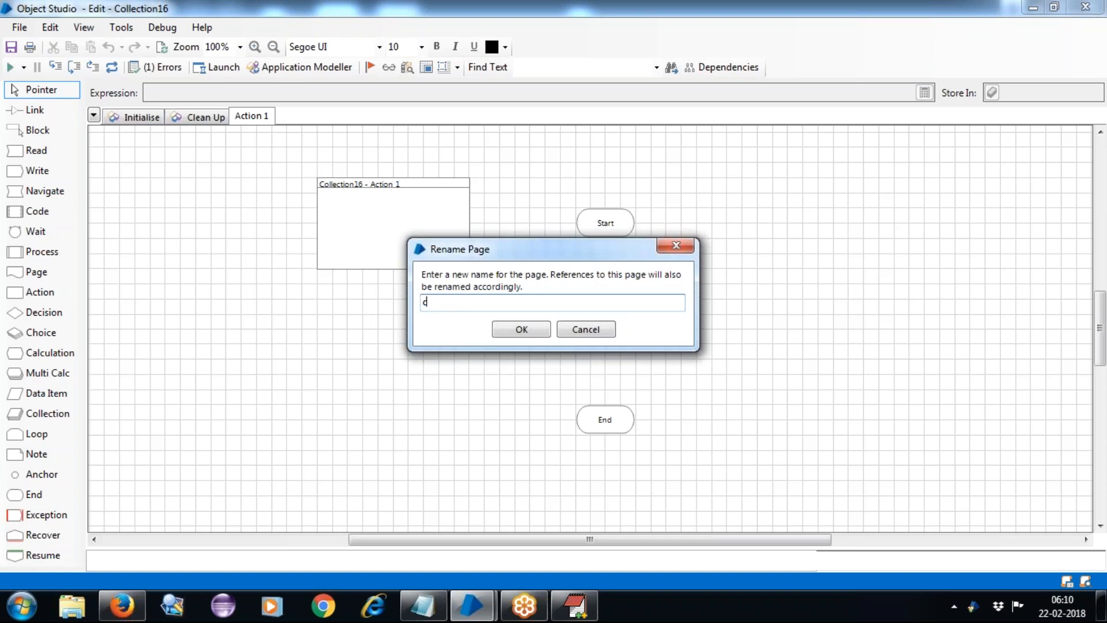
type("ollection")
left_click(520, 330)
Move the page info box to the top-left and select the Start and End stages.
left_click_drag(372, 228, 174, 199)
left_click(536, 298)
left_click_drag(478, 203, 679, 433)
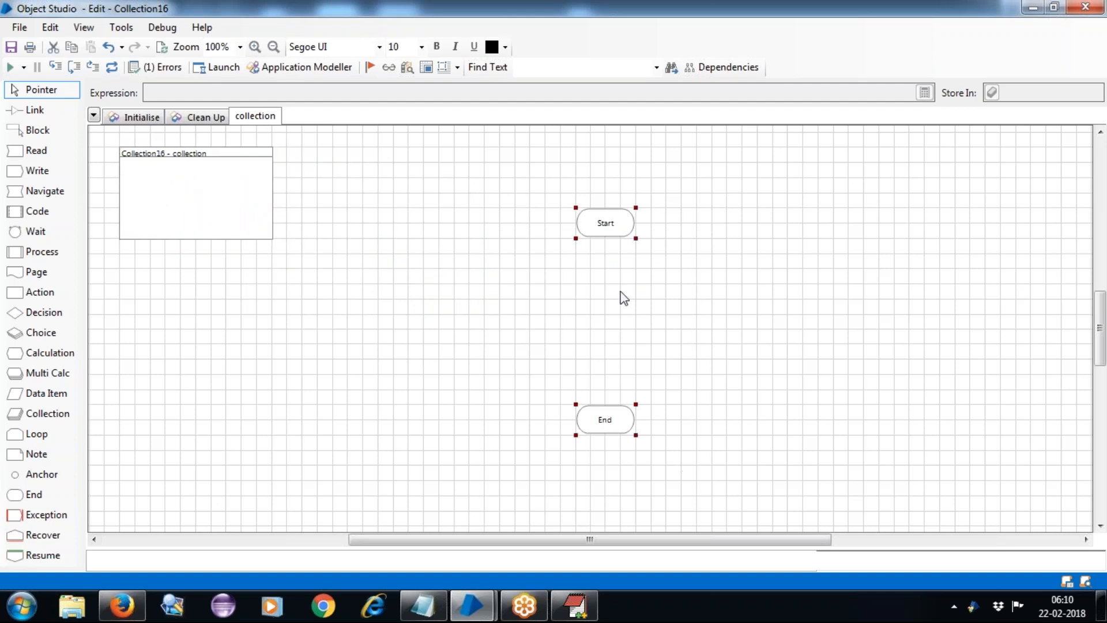
Move the Start and End stages to the left side of the page.
left_click_drag(608, 235, 152, 304)
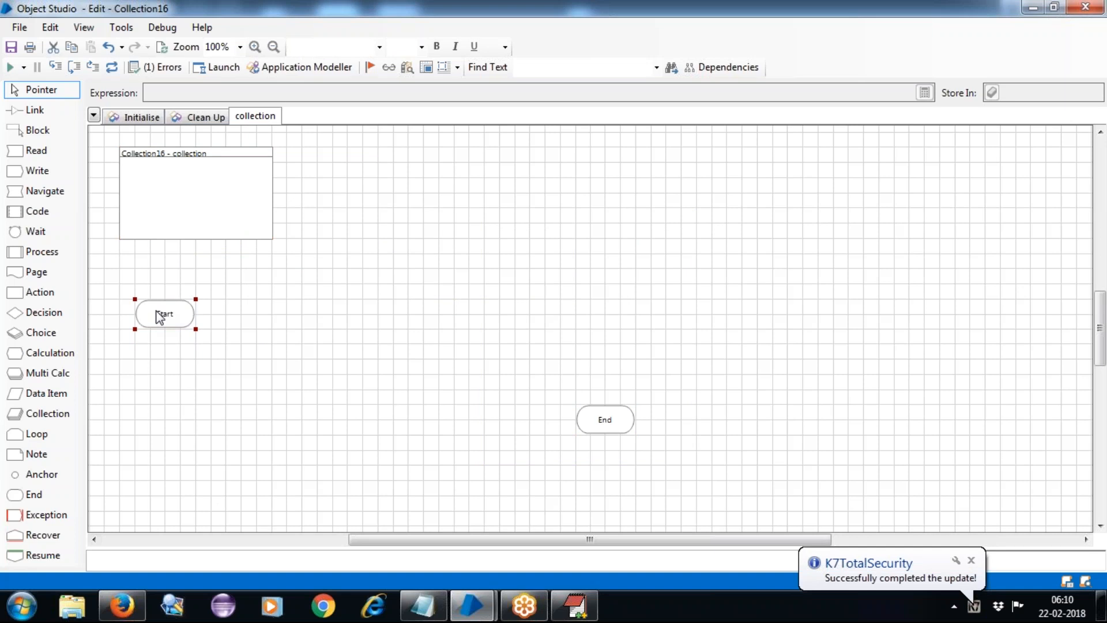
left_click_drag(614, 419, 188, 403)
left_click(321, 381)
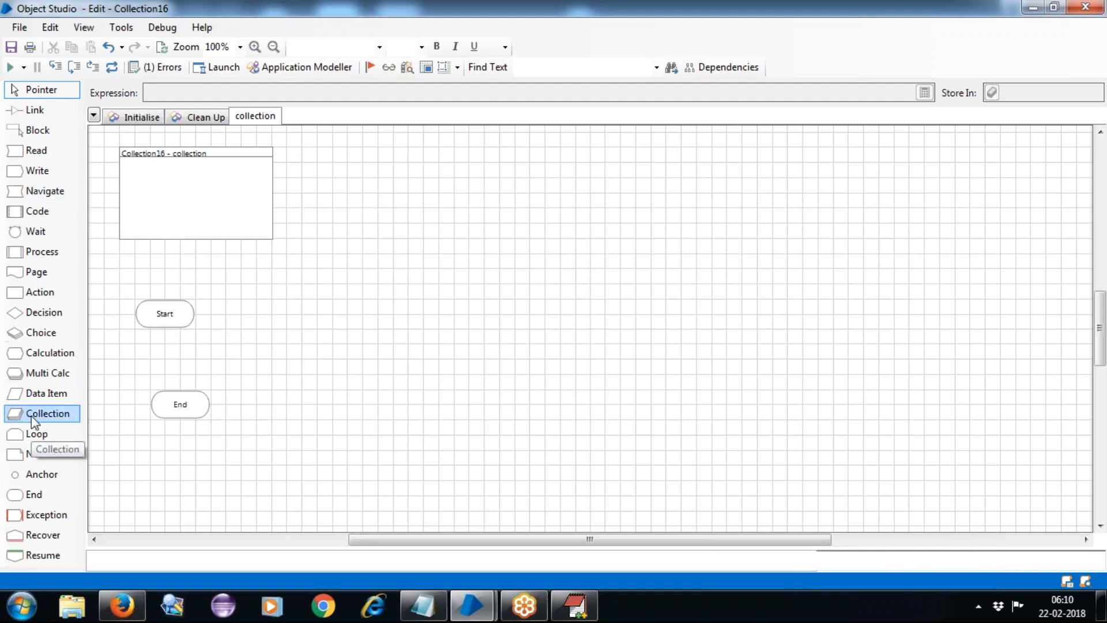
Place a Collection stage, Coll1, near the top of the page and select it.
left_click_drag(31, 416, 473, 194)
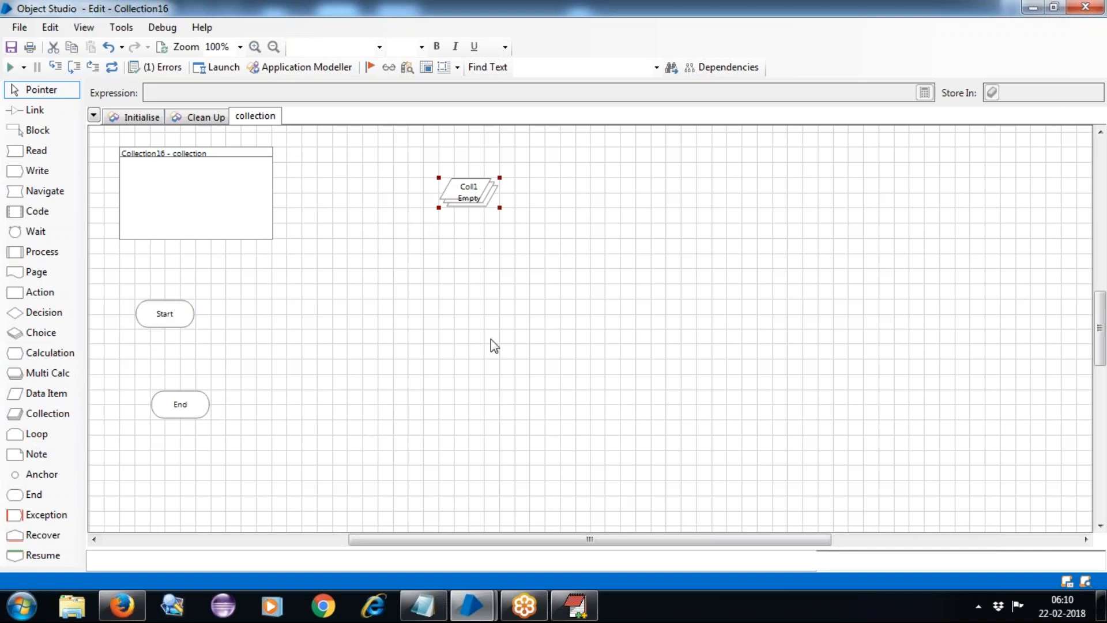
left_click(495, 352)
left_click(468, 194)
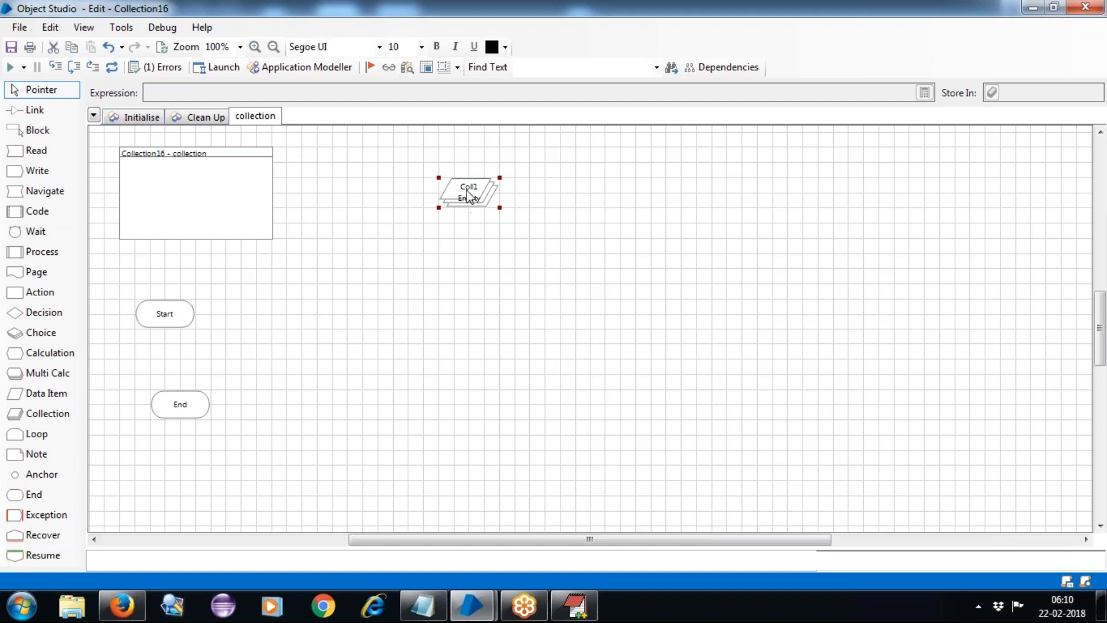
Name the Coll1 collection EmpData in its properties, checking the Initial Values and Fields tabs.
double_click(467, 195)
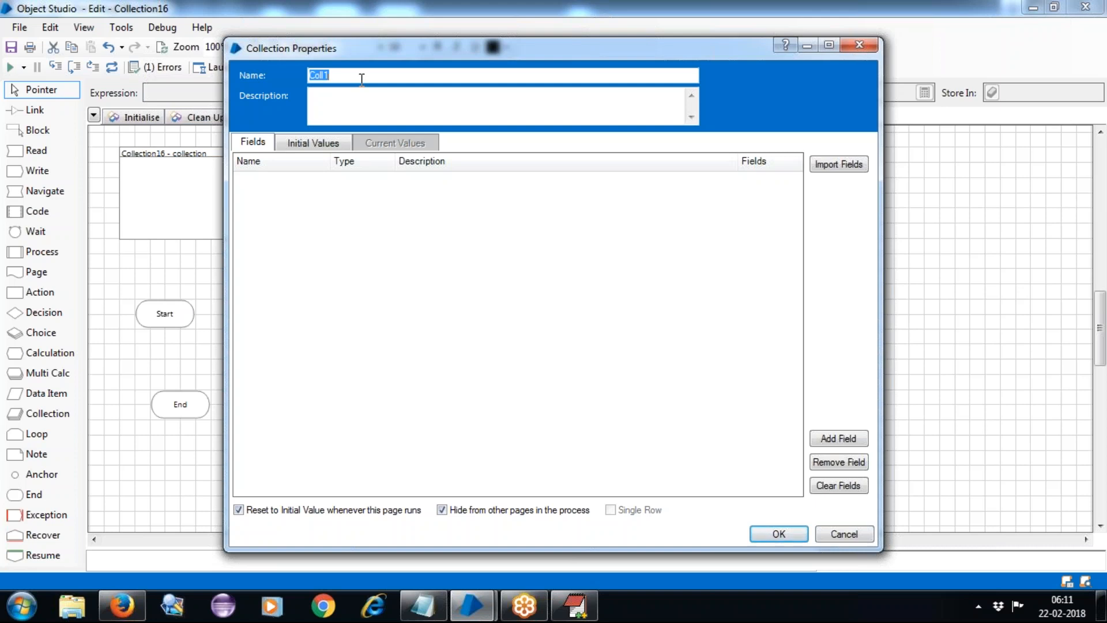
type("EmpData")
left_click(306, 148)
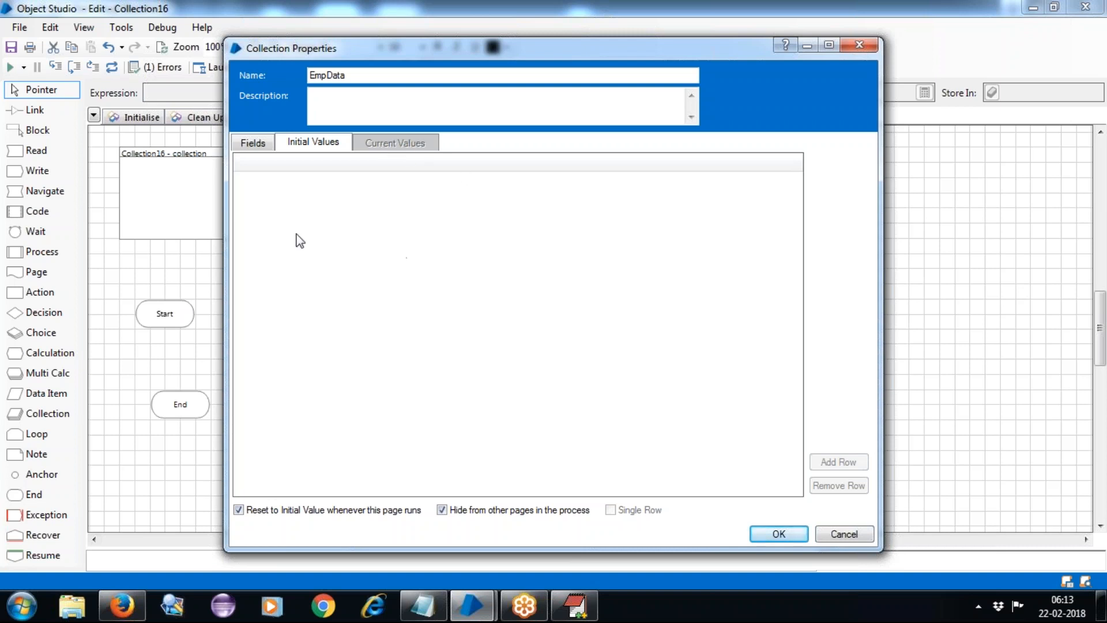
left_click(255, 144)
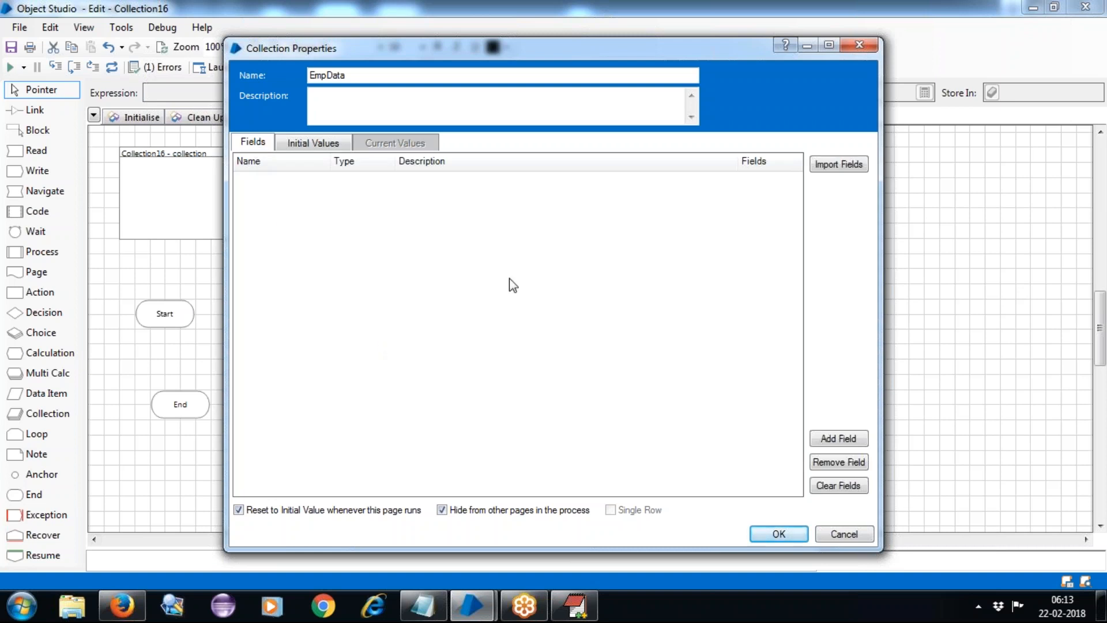
Add an EmpID field of type Number to the EmpData collection.
left_click(838, 439)
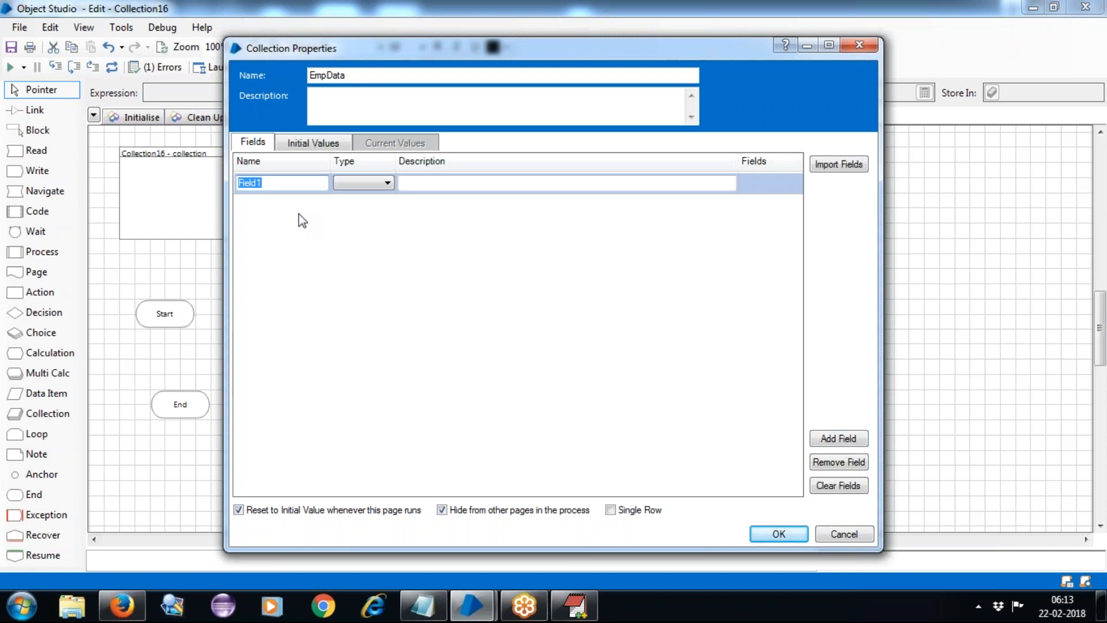
type("EmpID")
left_click(360, 185)
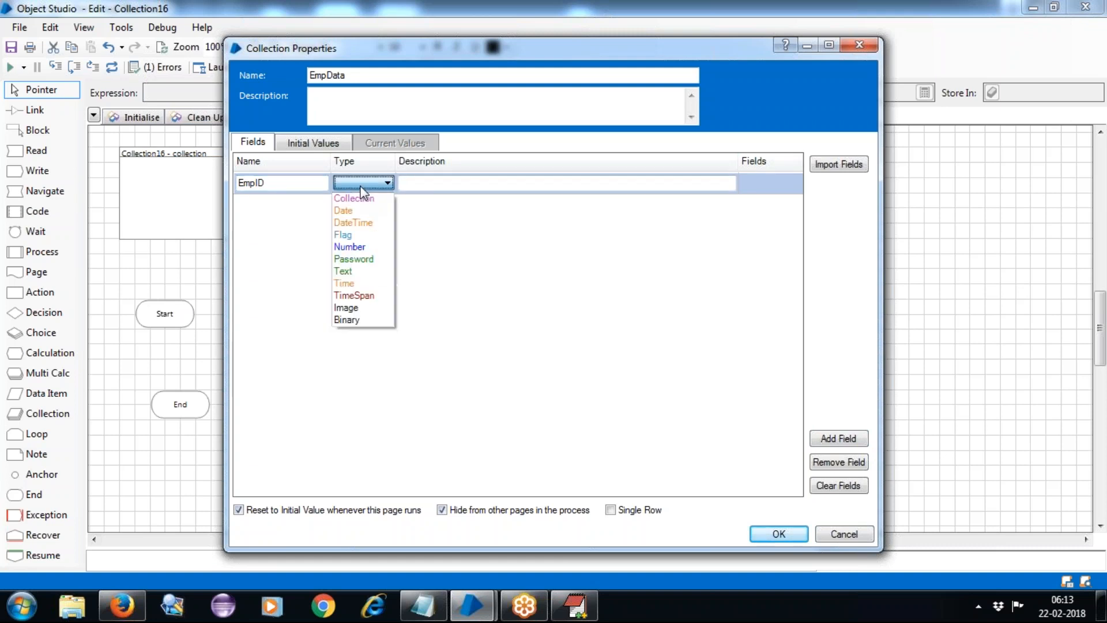
left_click(370, 251)
left_click(420, 182)
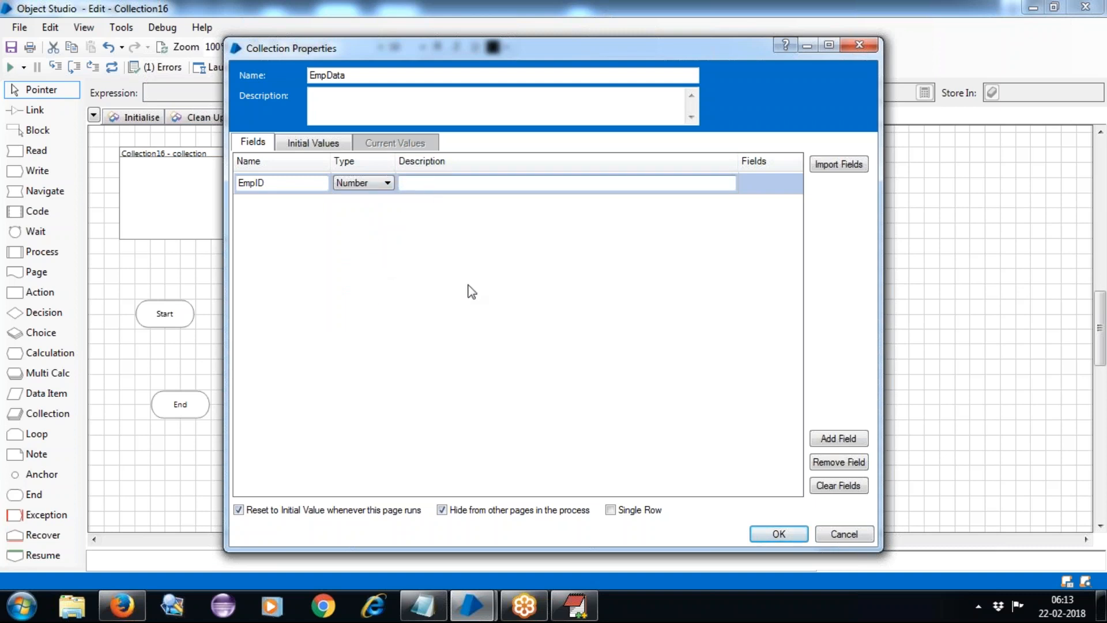
Add an EmpName Text field and an EmpSal Number field to EmpData.
left_click(853, 441)
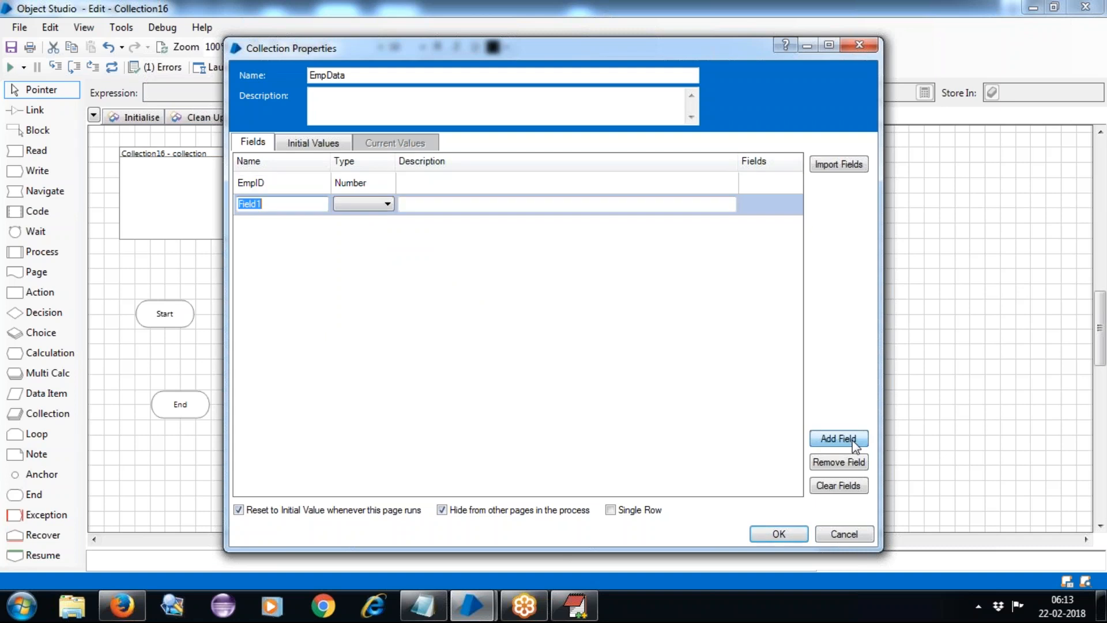
type("EmpName")
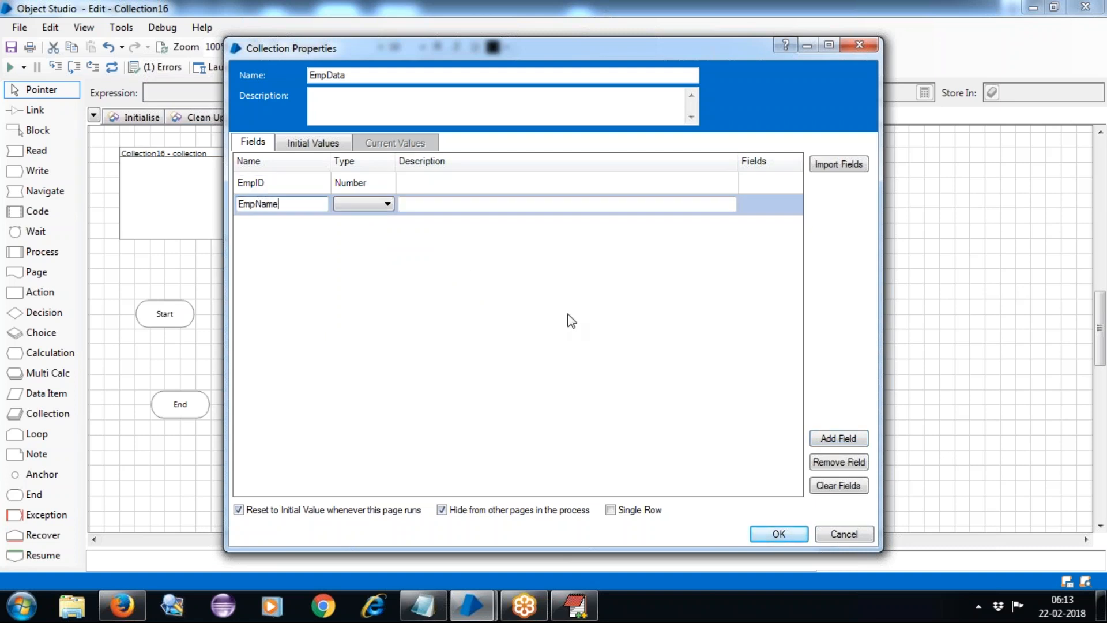
left_click(363, 205)
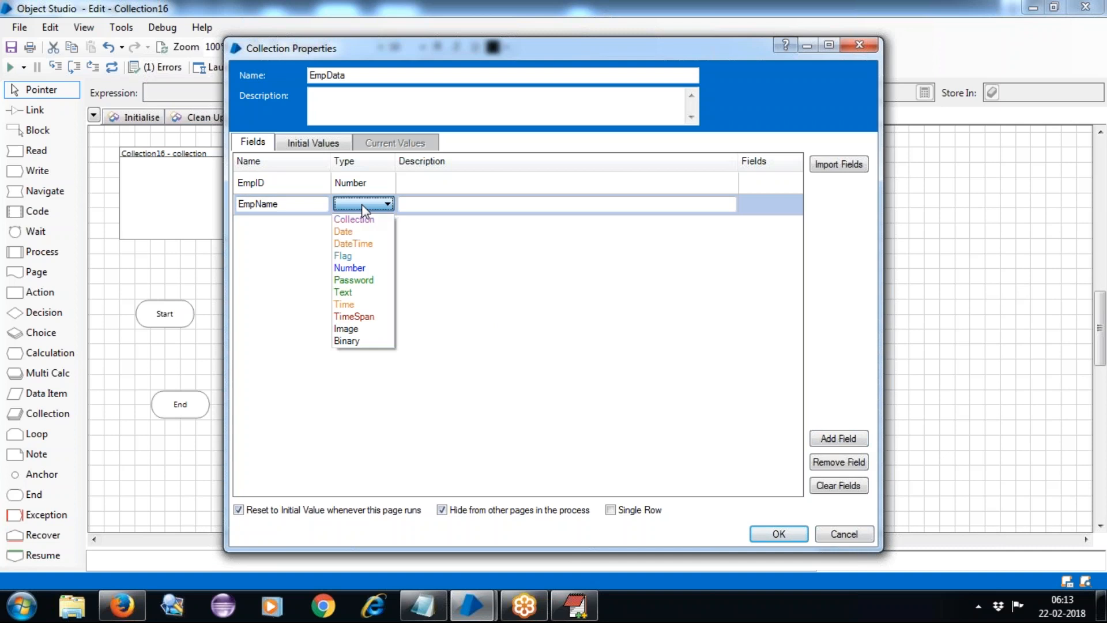
left_click(369, 291)
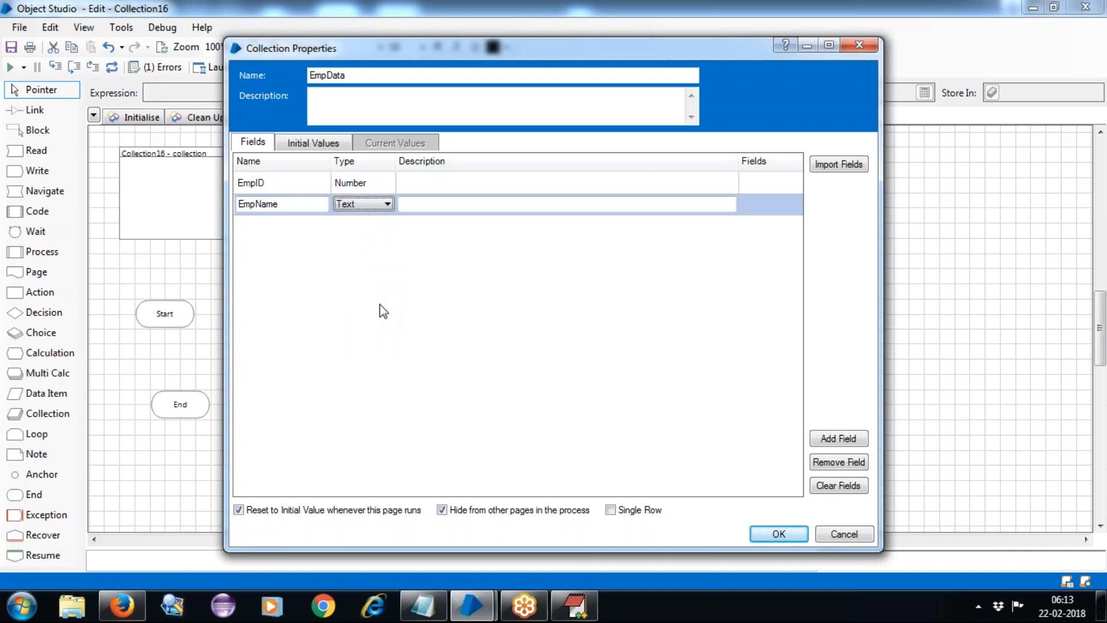
left_click(854, 445)
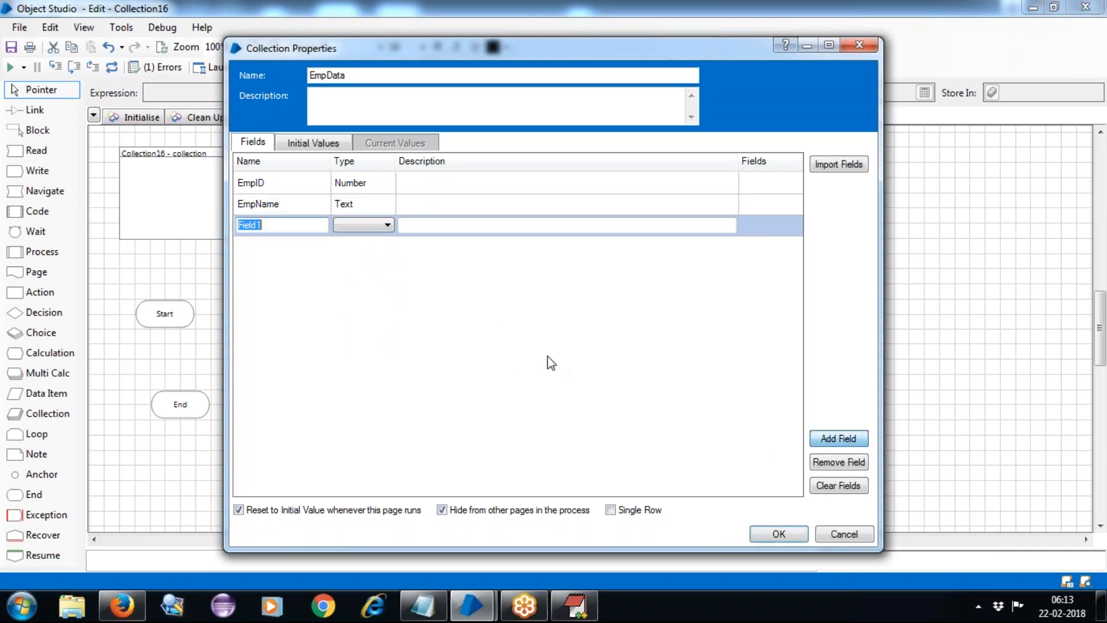
type("EmpSal")
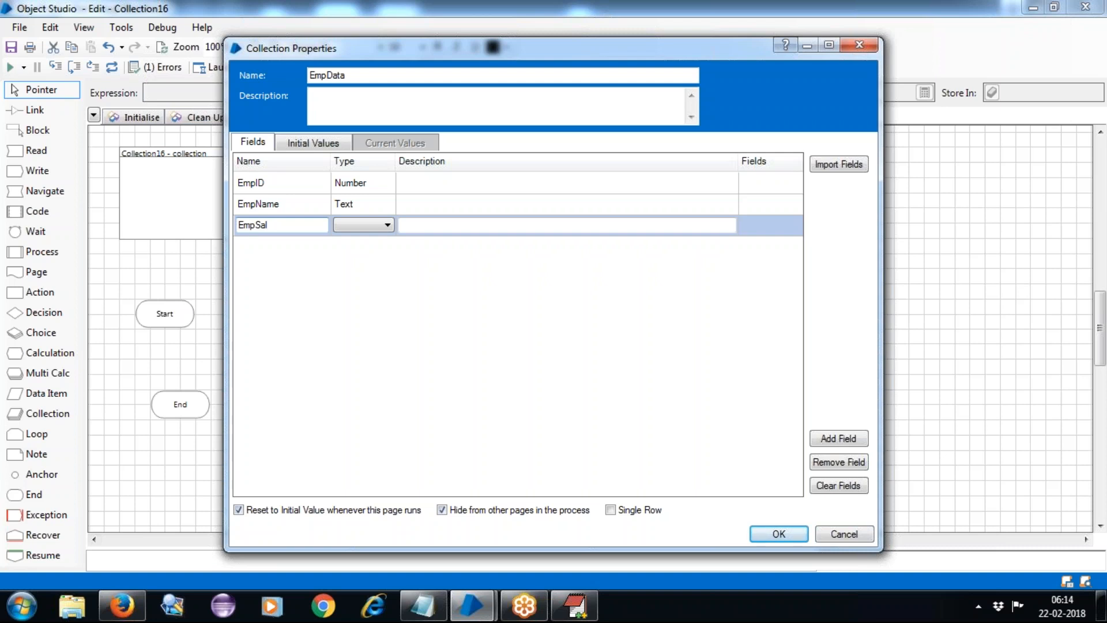
left_click(348, 224)
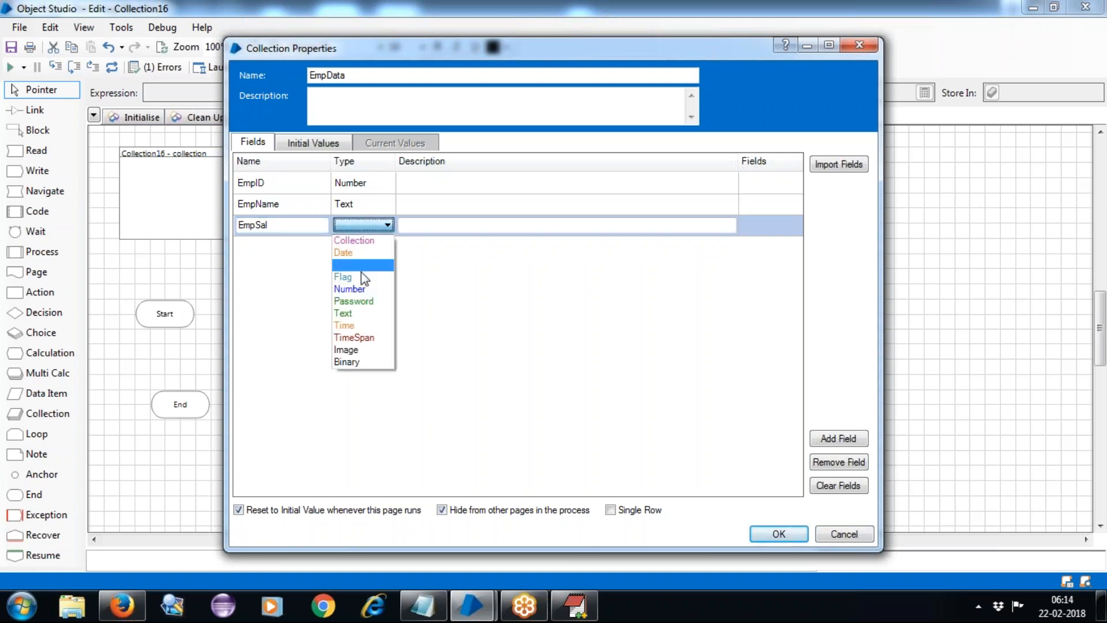
left_click(351, 288)
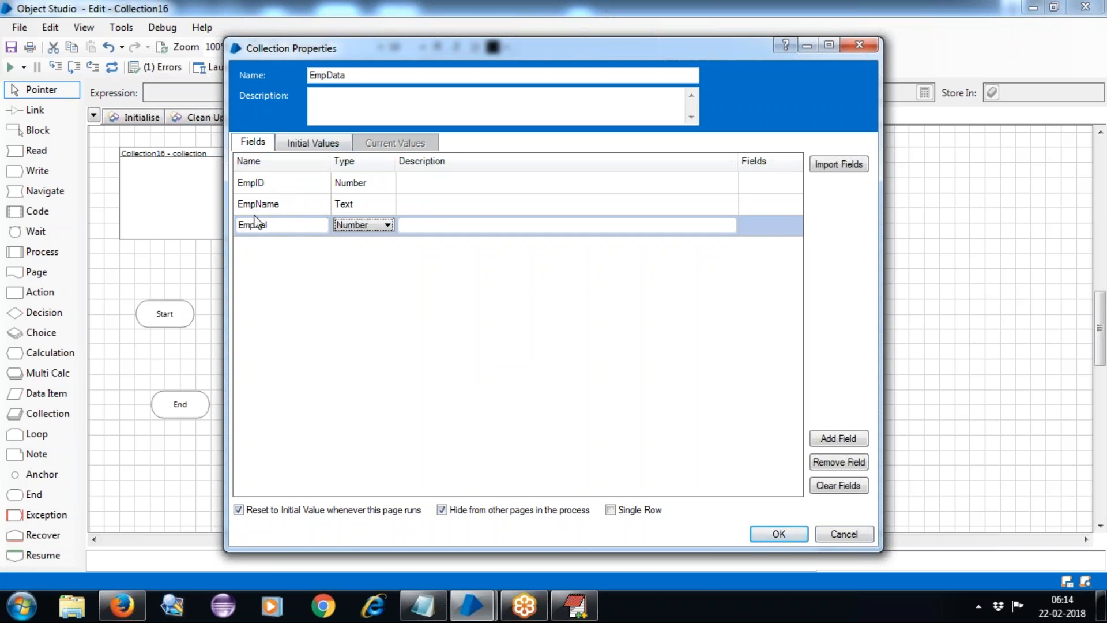
left_click(309, 143)
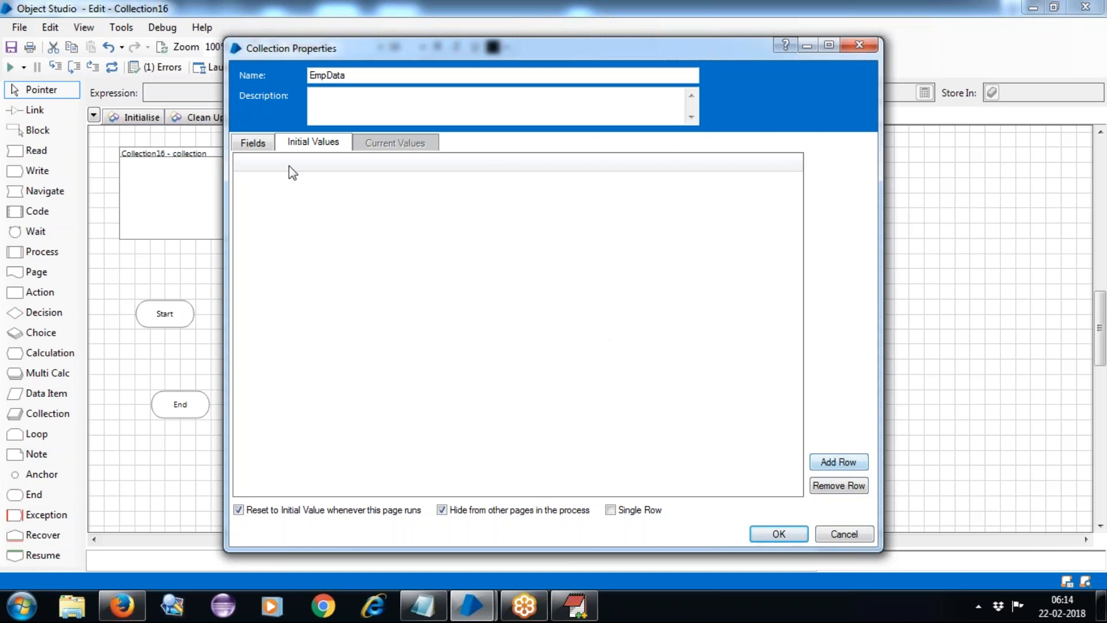
Add the first initial row: EmpID 101, an employee name, EmpSal 1000.
left_click(254, 143)
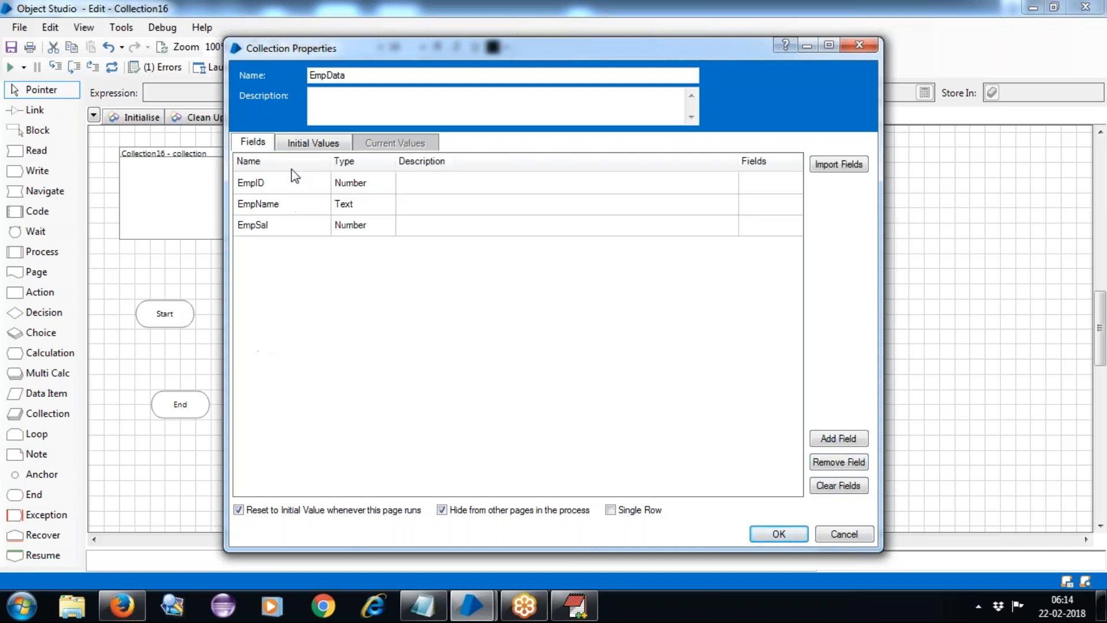
left_click(304, 146)
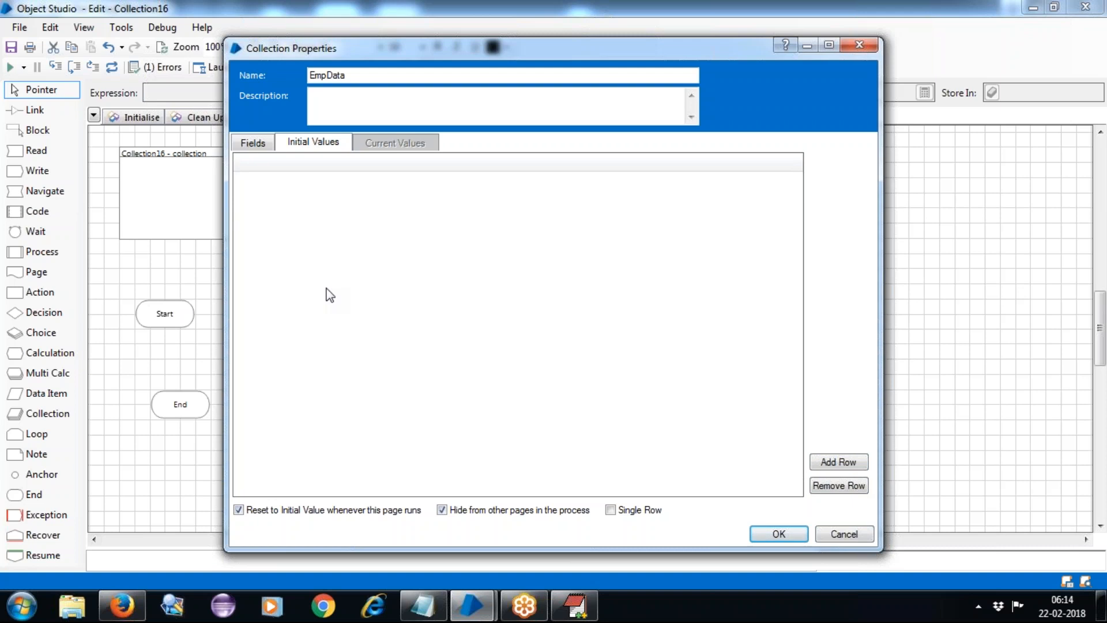
left_click(846, 463)
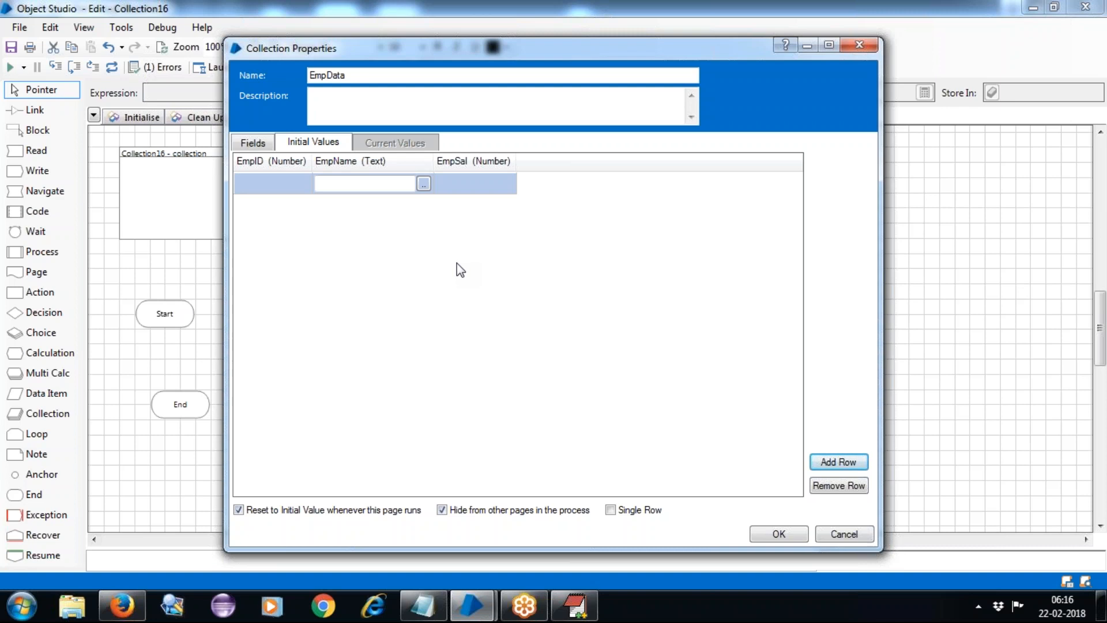
left_click(247, 178)
type("101")
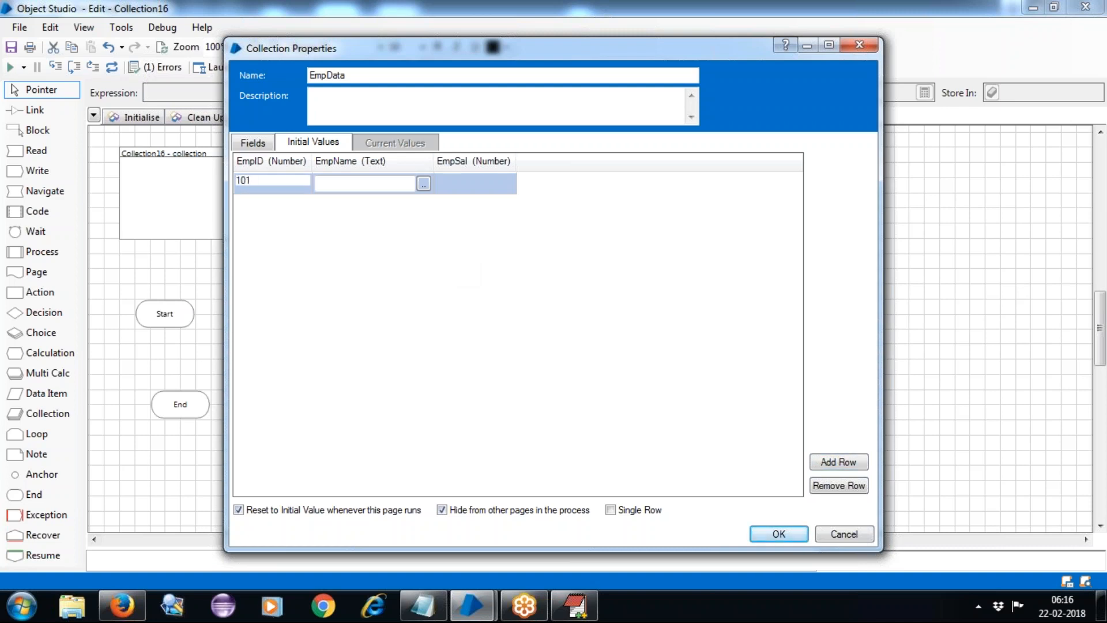
left_click(347, 181)
type("suresh")
key("Tab")
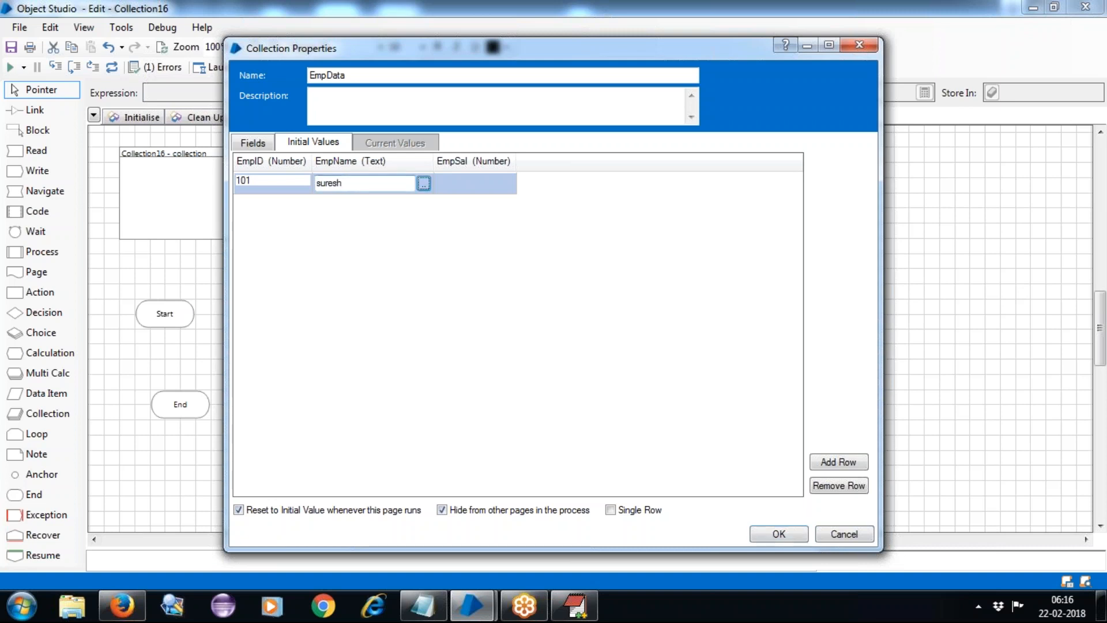
key("Tab")
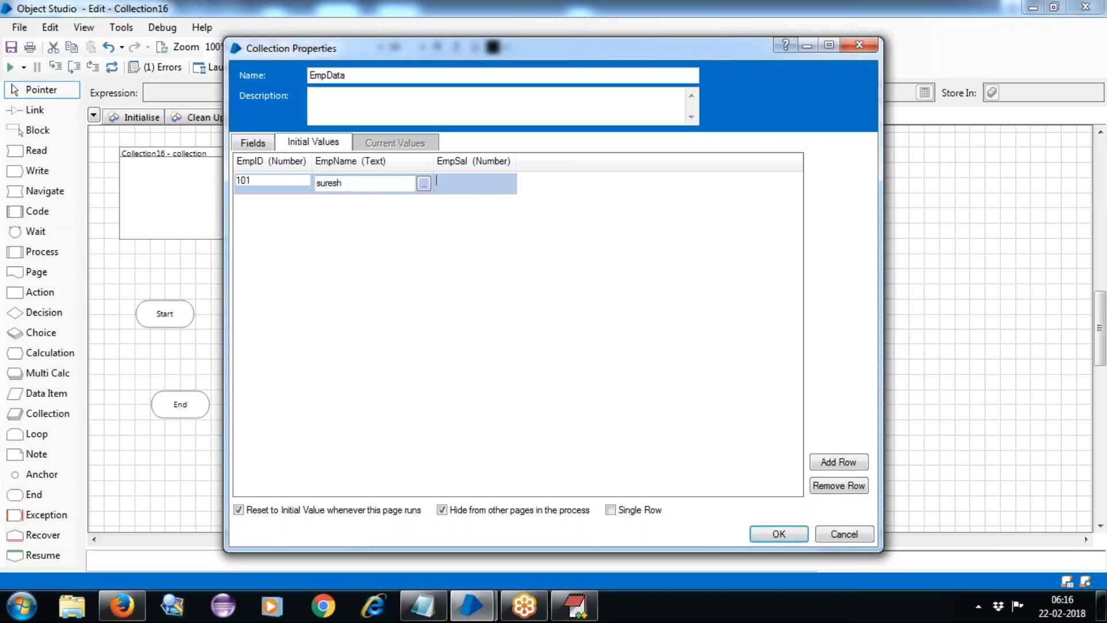
type("1000")
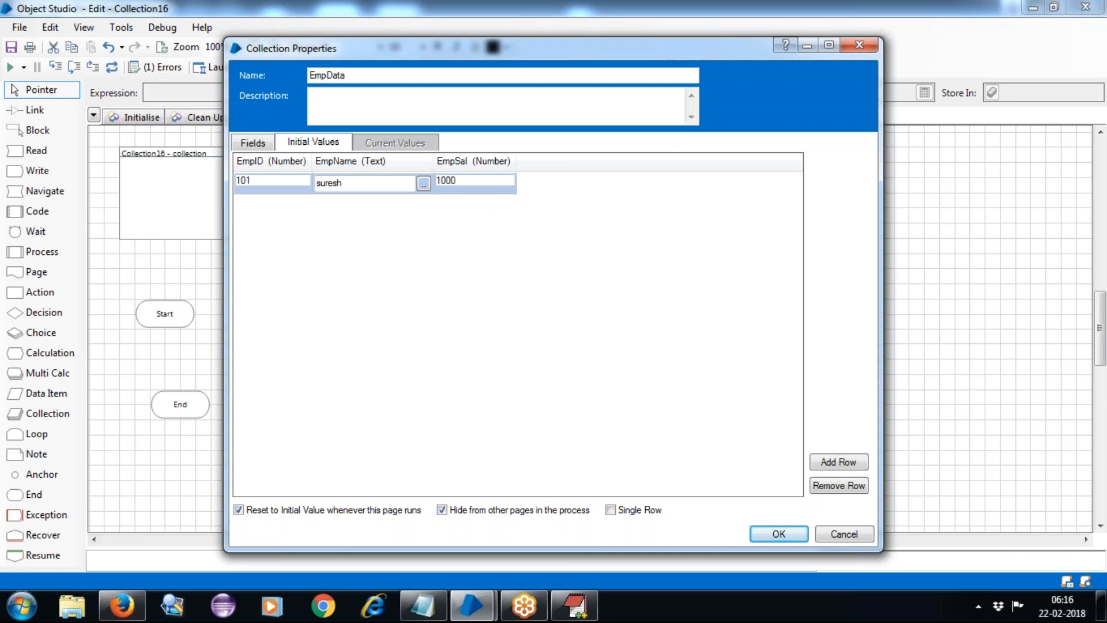
key("Tab")
Add the second row: EmpID 102, an employee name, EmpSal 2000.
left_click(824, 463)
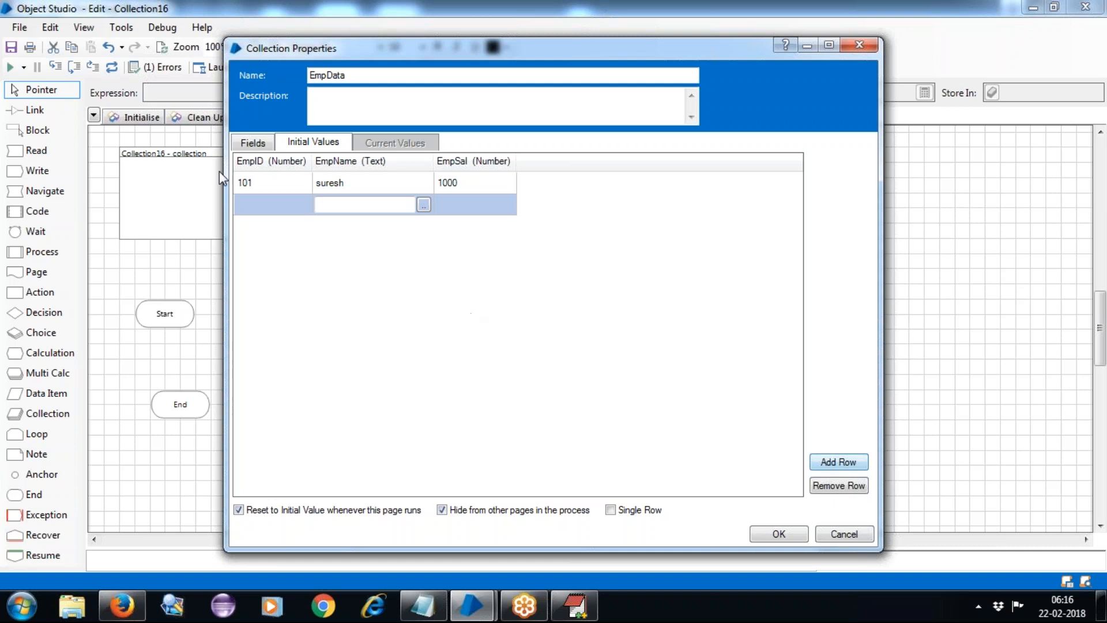
left_click(265, 199)
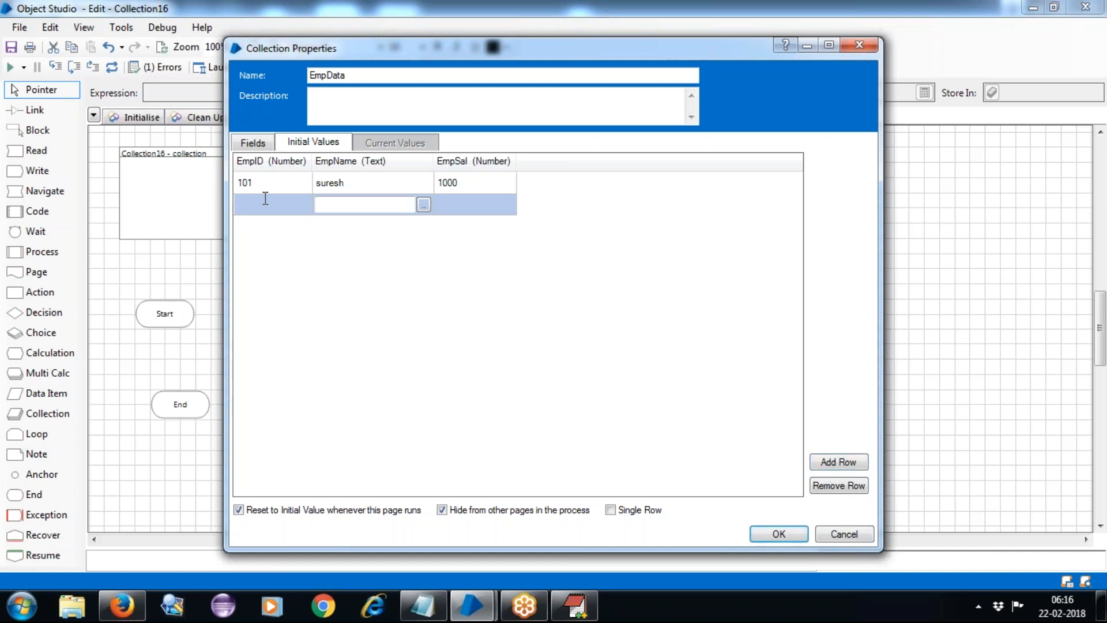
type("102")
key("Tab")
key("Tab")
key("Tab")
type("20000")
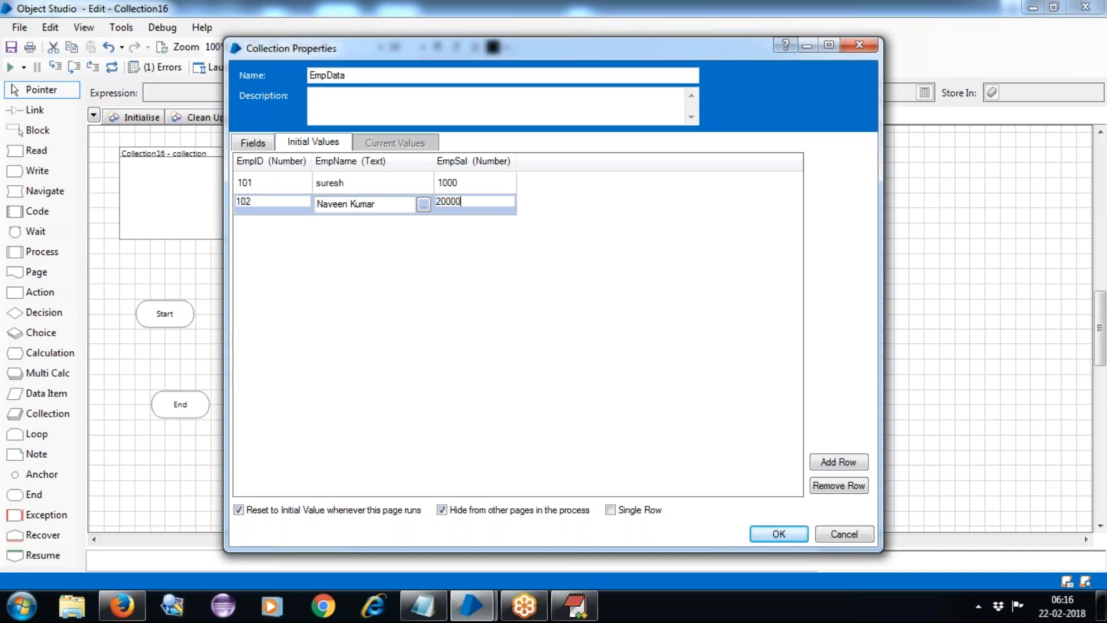
key("BackSpace")
Add the third row: EmpID 103, an employee name, EmpSal 3000.
left_click(833, 463)
left_click(244, 223)
type("103")
key("Tab")
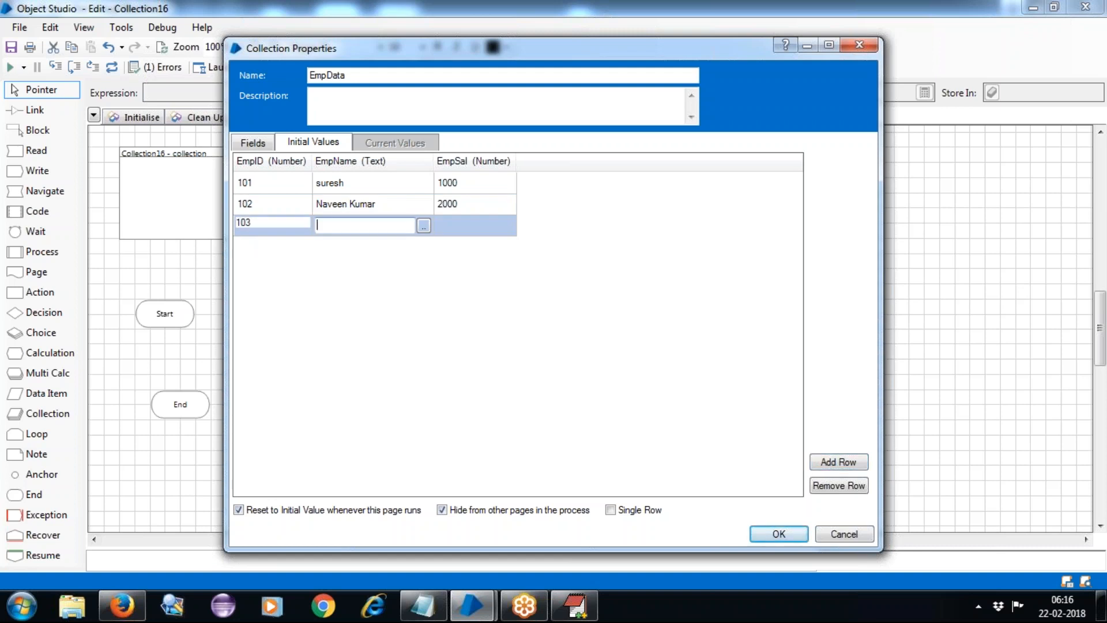
type("Hari")
key("Tab")
key("Tab")
type("3000")
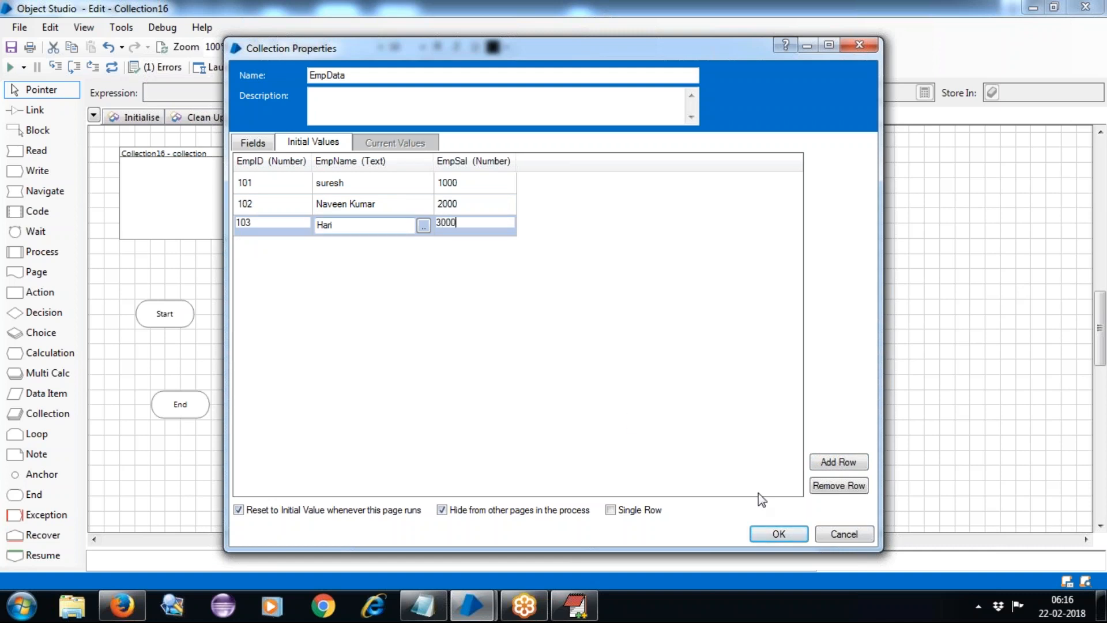
Add the fourth row: EmpID 104, an employee name, EmpSal 4000.
left_click(845, 463)
type("10")
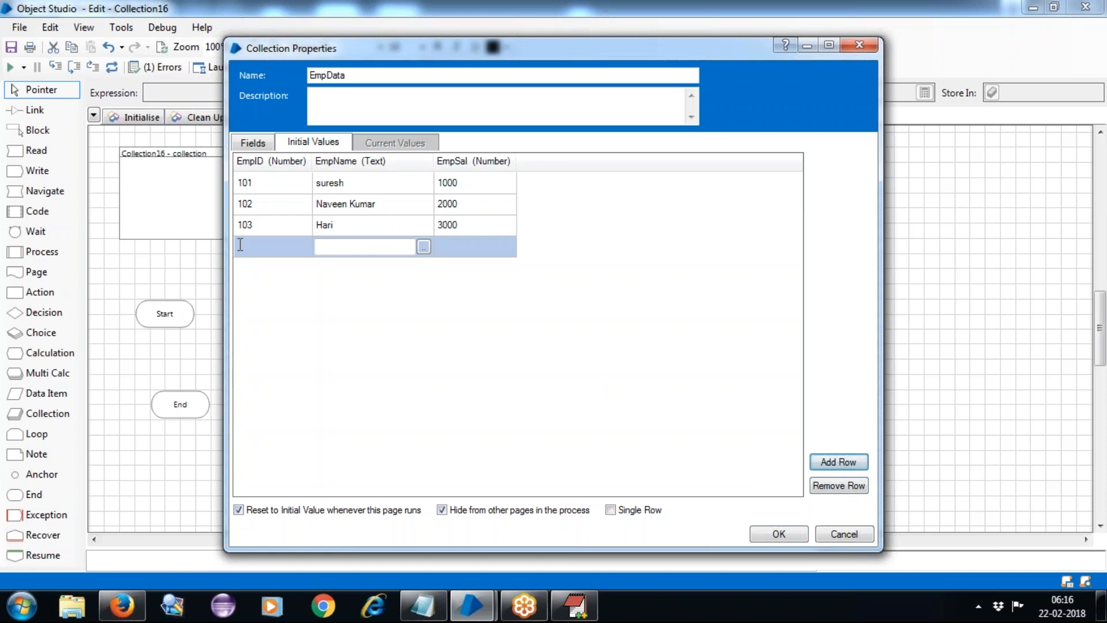
type("4")
key("Tab")
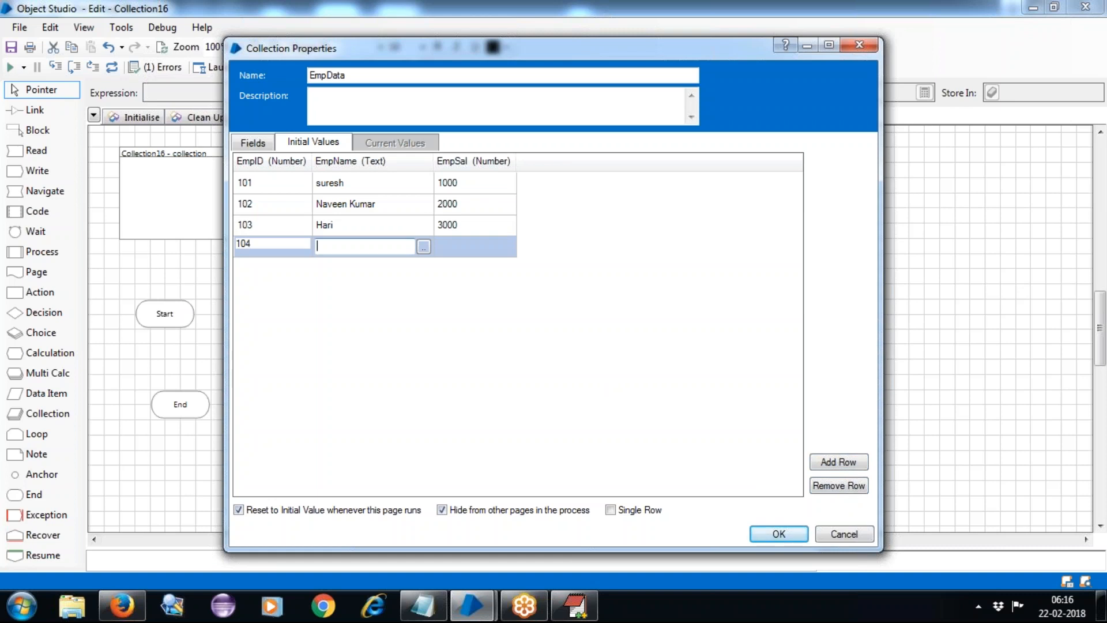
key("Tab")
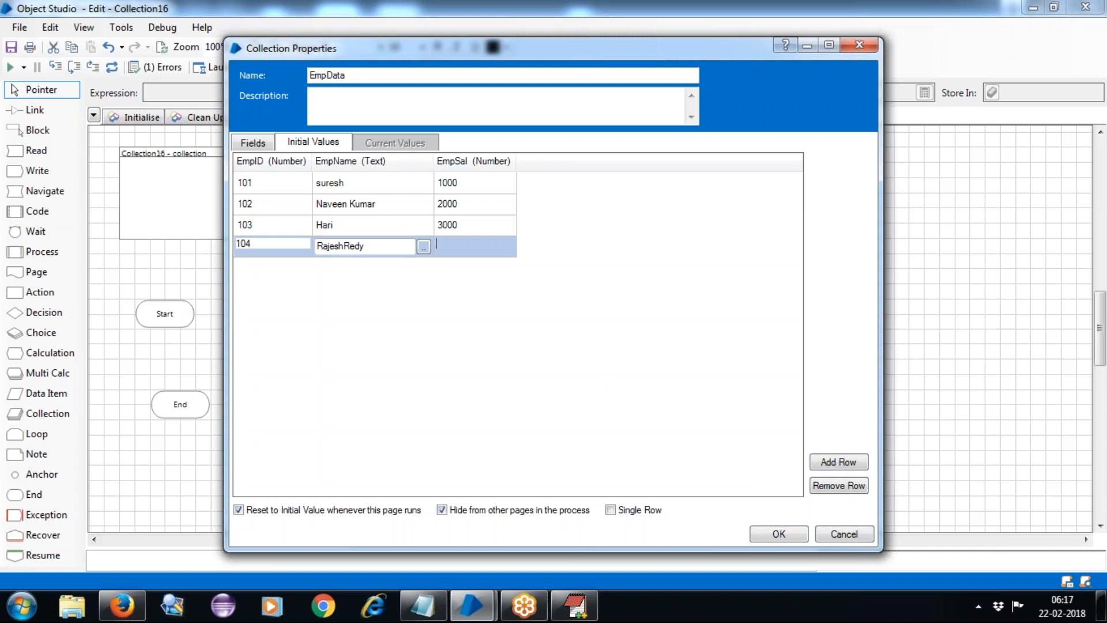
type("4000")
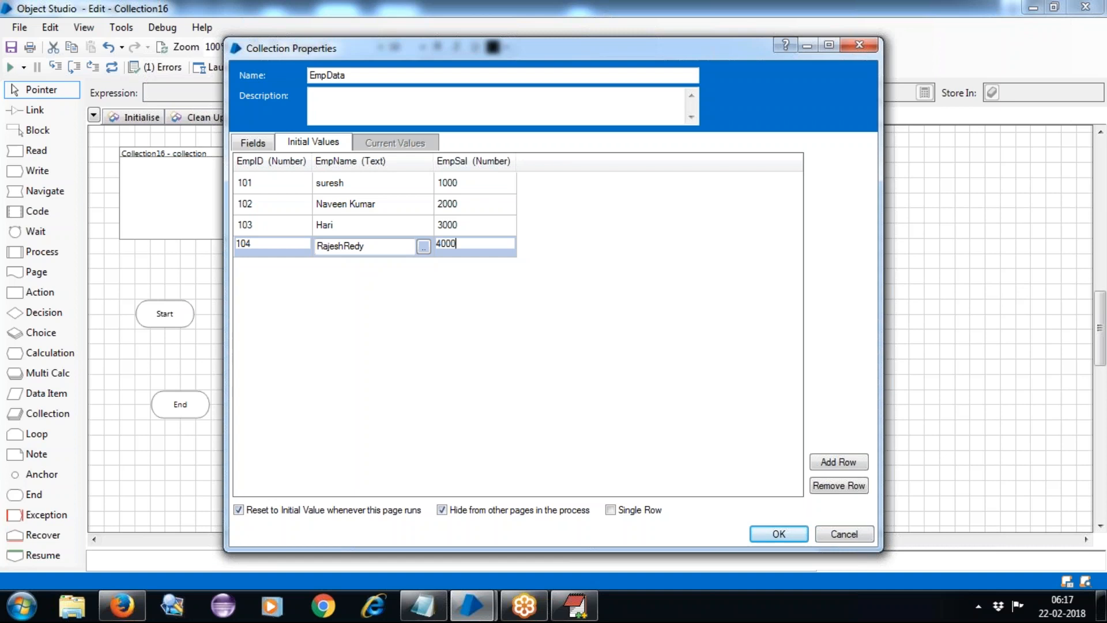
left_click(253, 142)
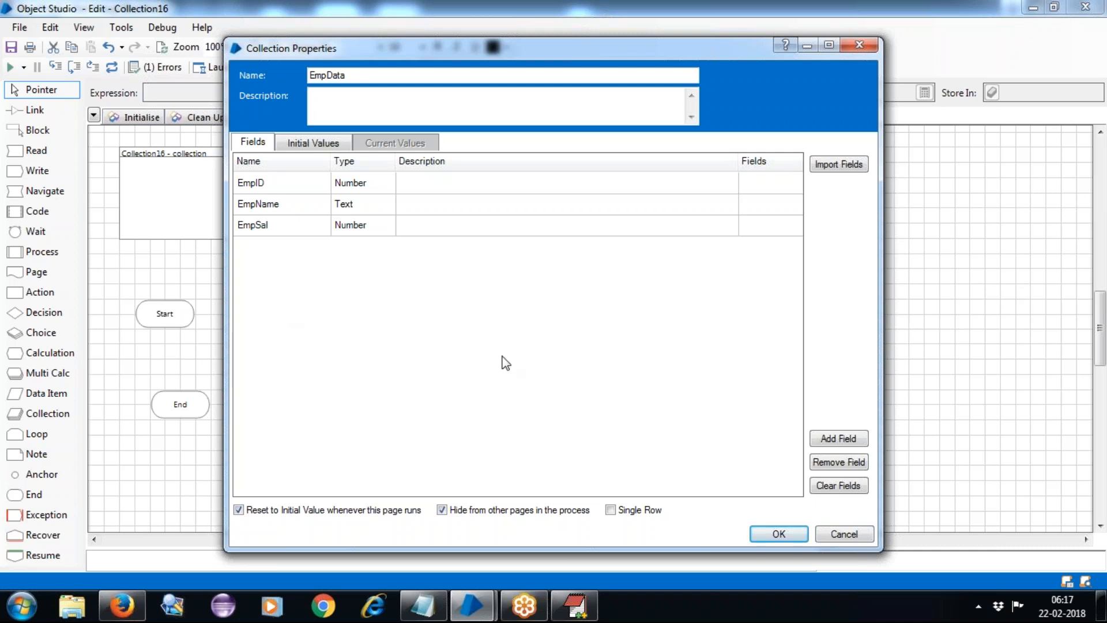
Confirm the EmpData collection properties so the stage shows four initial rows.
left_click(802, 536)
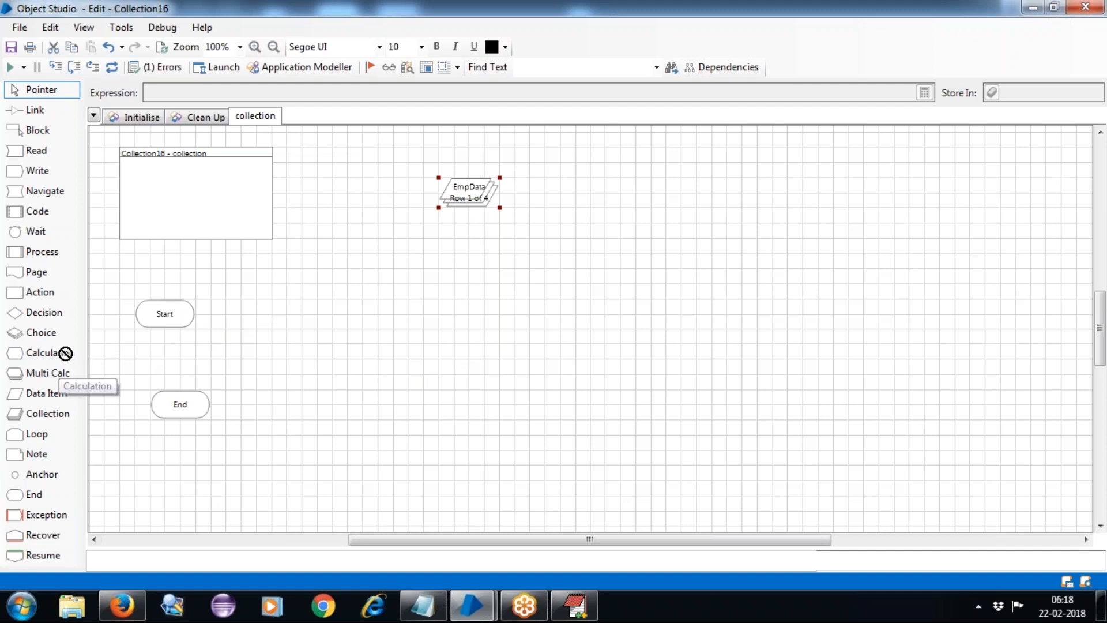
Add a Read_EmpID calculation after Start with expression [EmpData.EmpID].
left_click_drag(40, 352, 245, 316)
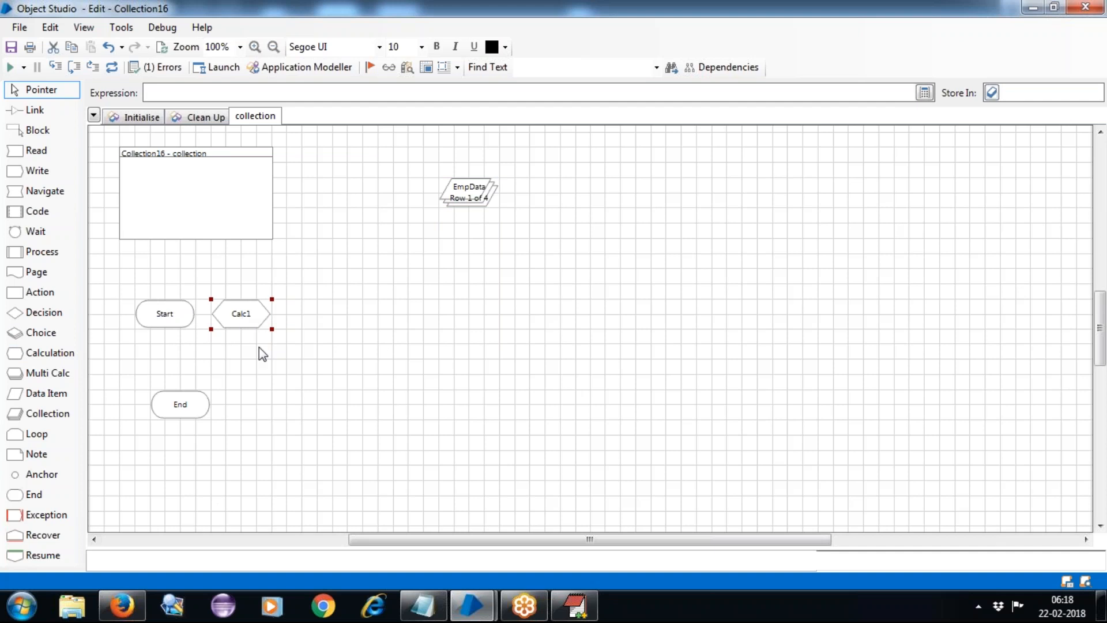
type("Re")
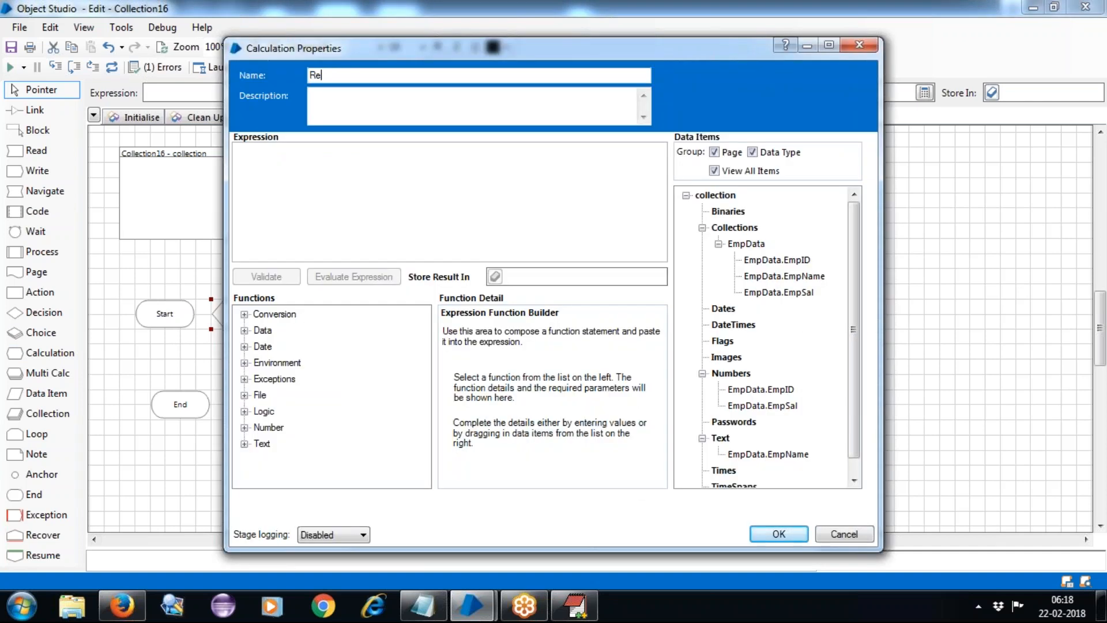
type("ad Empl")
type("D")
left_click_drag(744, 249, 280, 171)
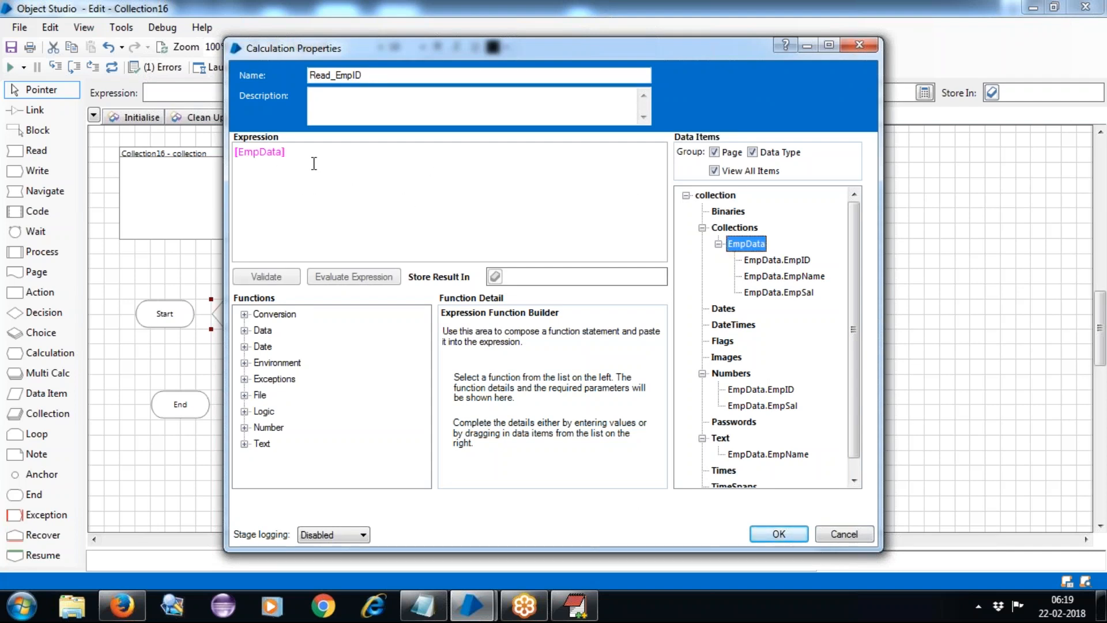
left_click(429, 163)
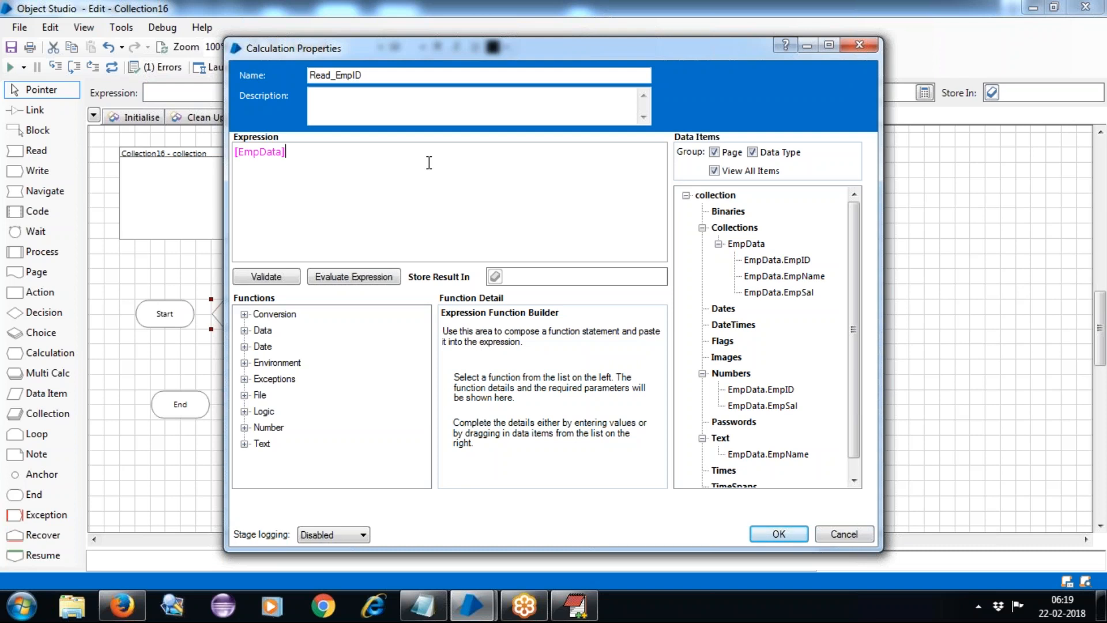
key("Left")
type(".")
type("EmpID")
double_click(299, 151)
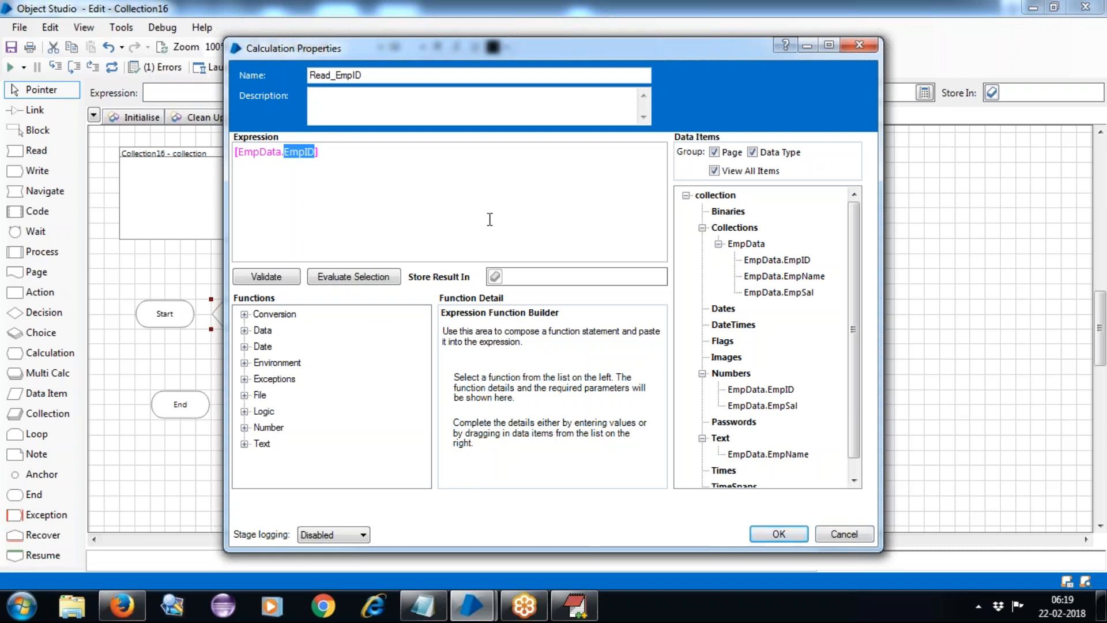
Store the result in a new data item res_empid, validate, and save the calculation.
left_click(507, 276)
type("res")
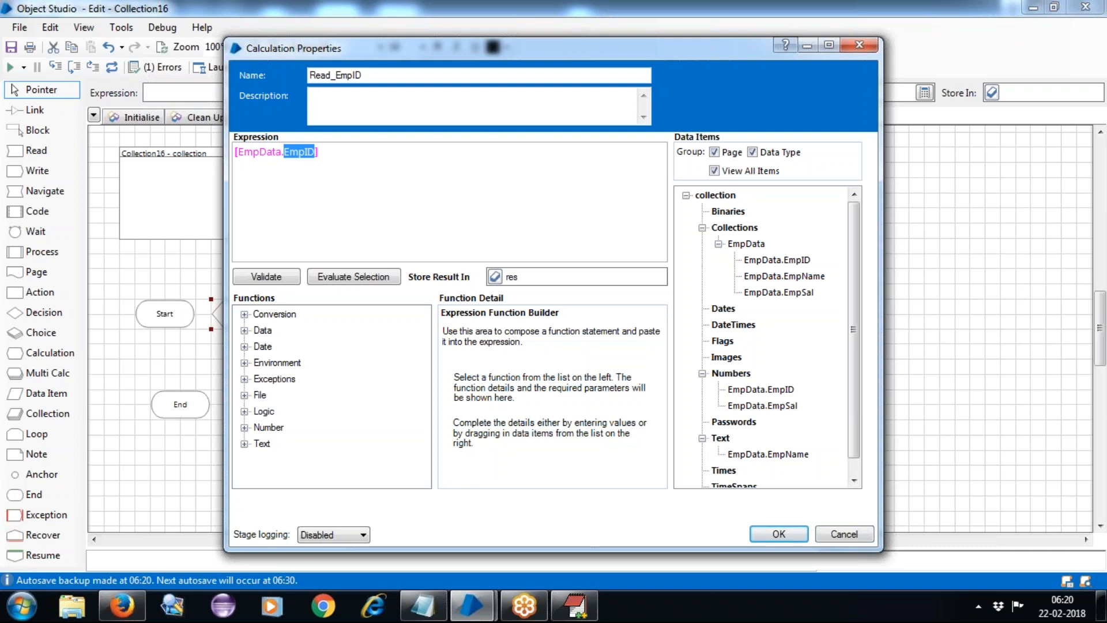
type("_empid")
left_click(494, 277)
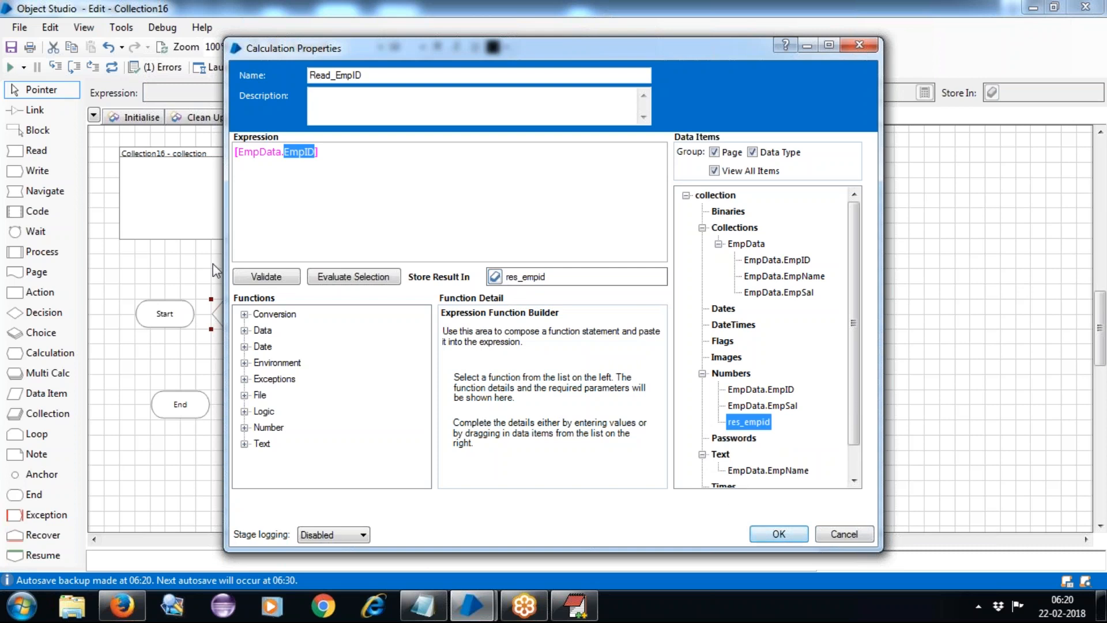
left_click(267, 280)
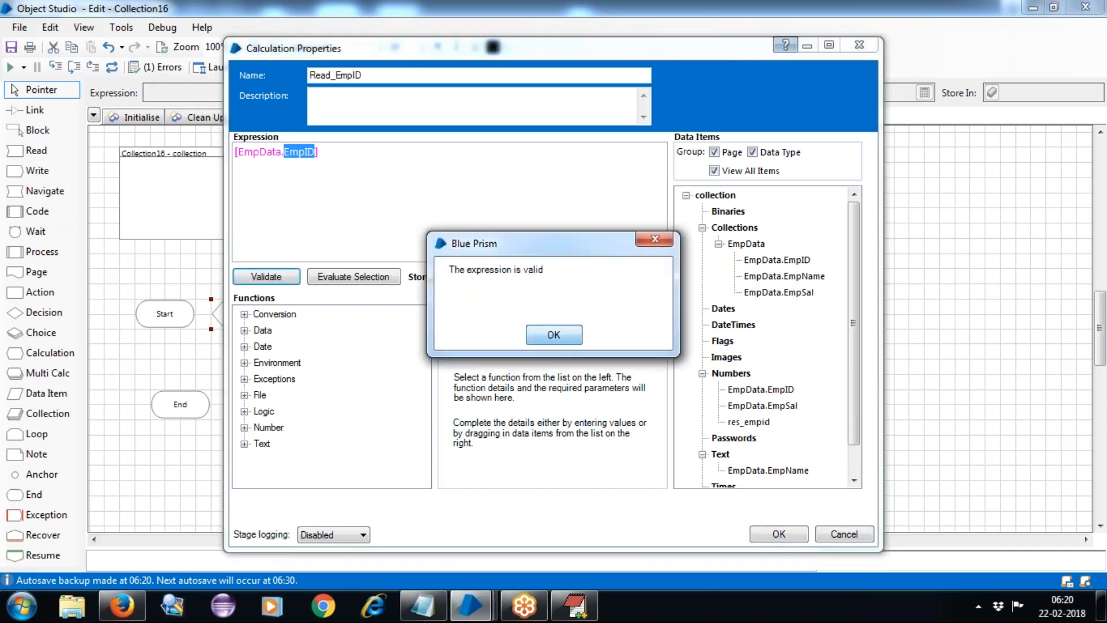
left_click(571, 333)
left_click(785, 539)
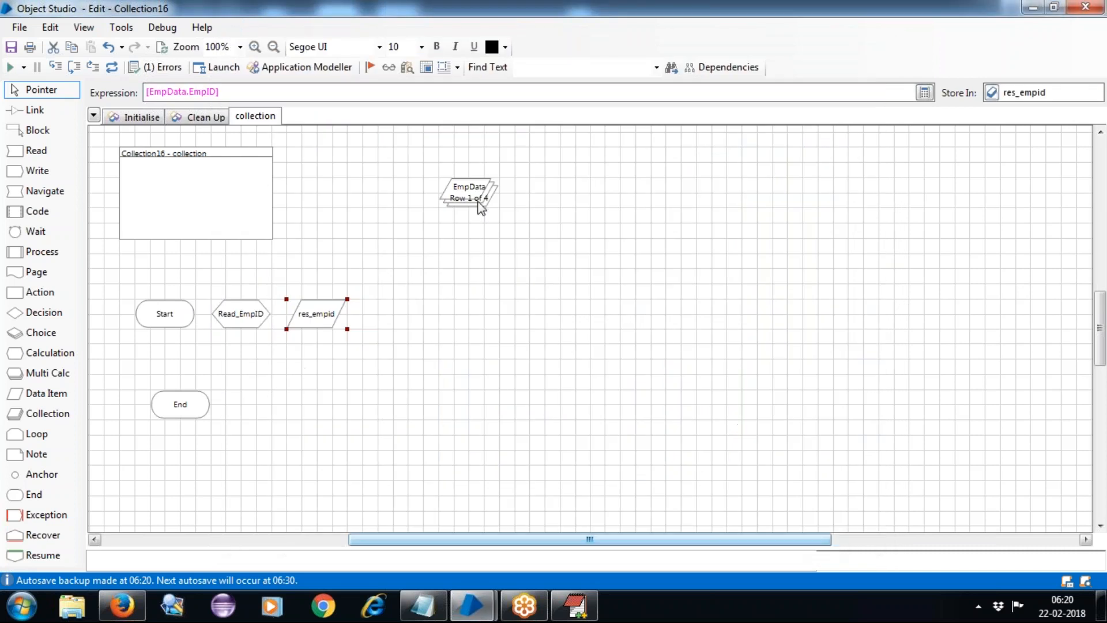
Place res_empid beside EmpData and nudge both items slightly right.
left_click_drag(320, 319, 328, 181)
left_click_drag(527, 168, 392, 188)
left_click(390, 230)
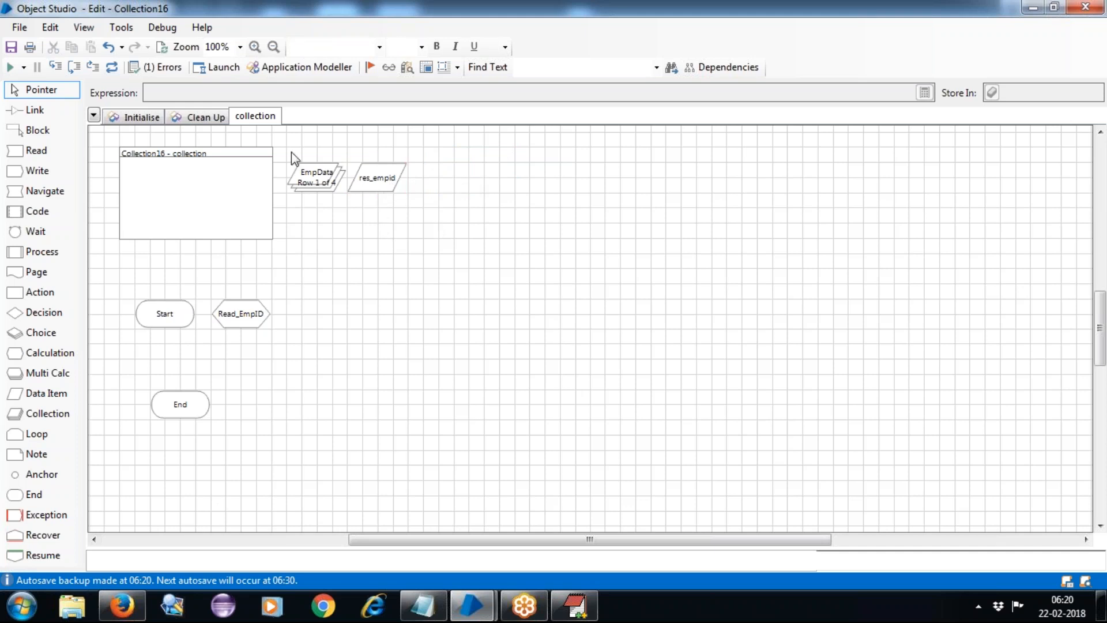
left_click_drag(289, 153, 417, 218)
left_click_drag(315, 177, 330, 179)
left_click(353, 368)
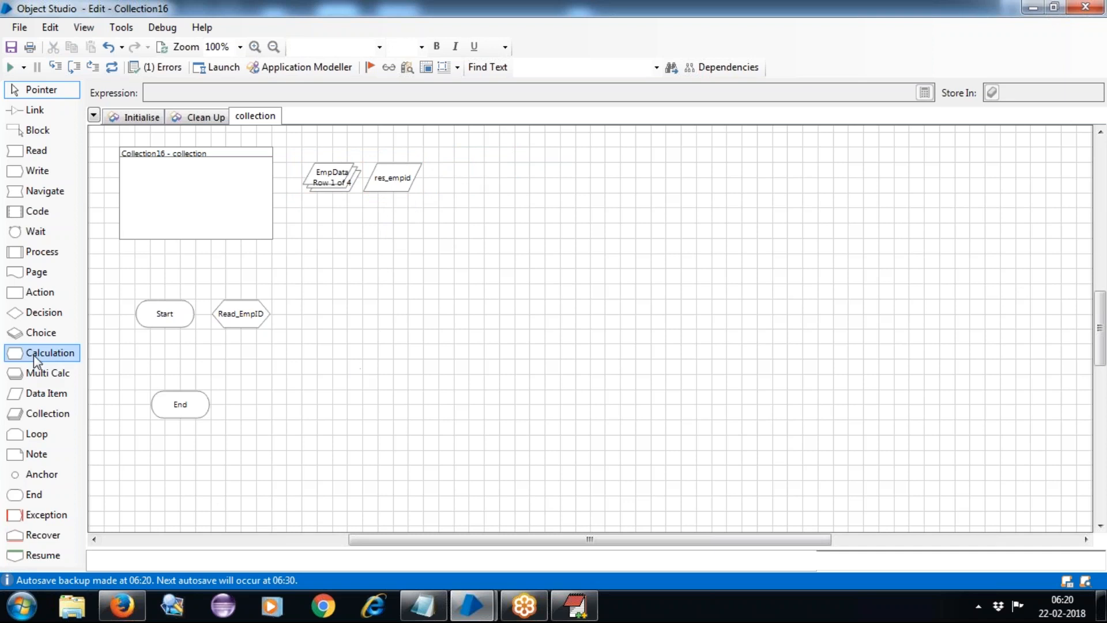
Add a Read_EmpSal calculation with expression [EmpData.EmpSal] after Read_EmpID.
left_click_drag(319, 317, 320, 316)
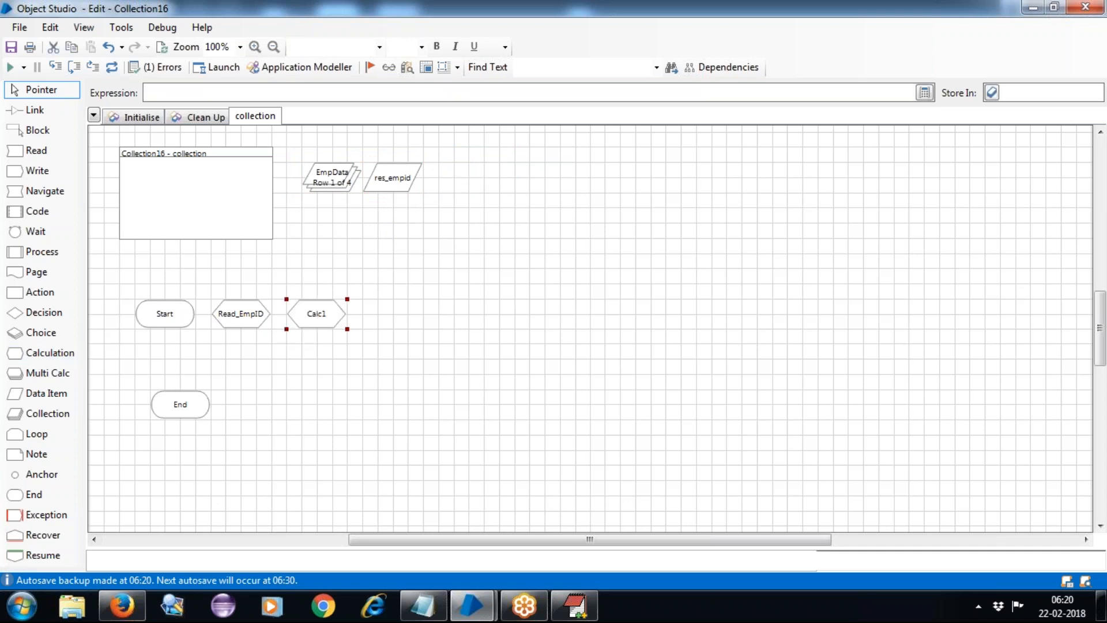
double_click(319, 315)
type("Read_")
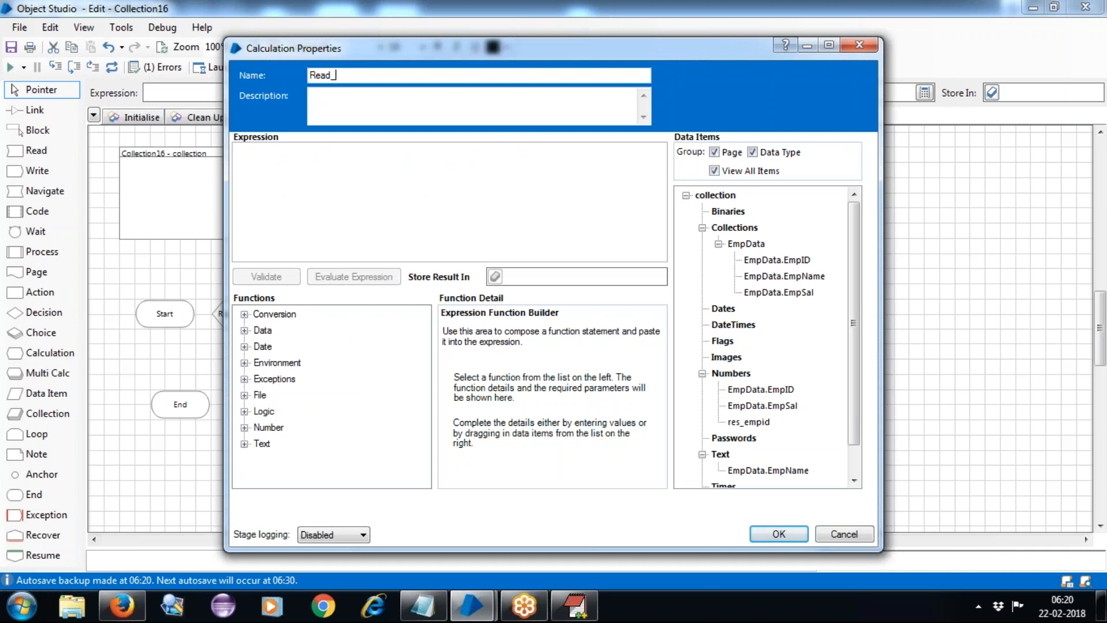
type("EmpSal")
left_click(333, 184)
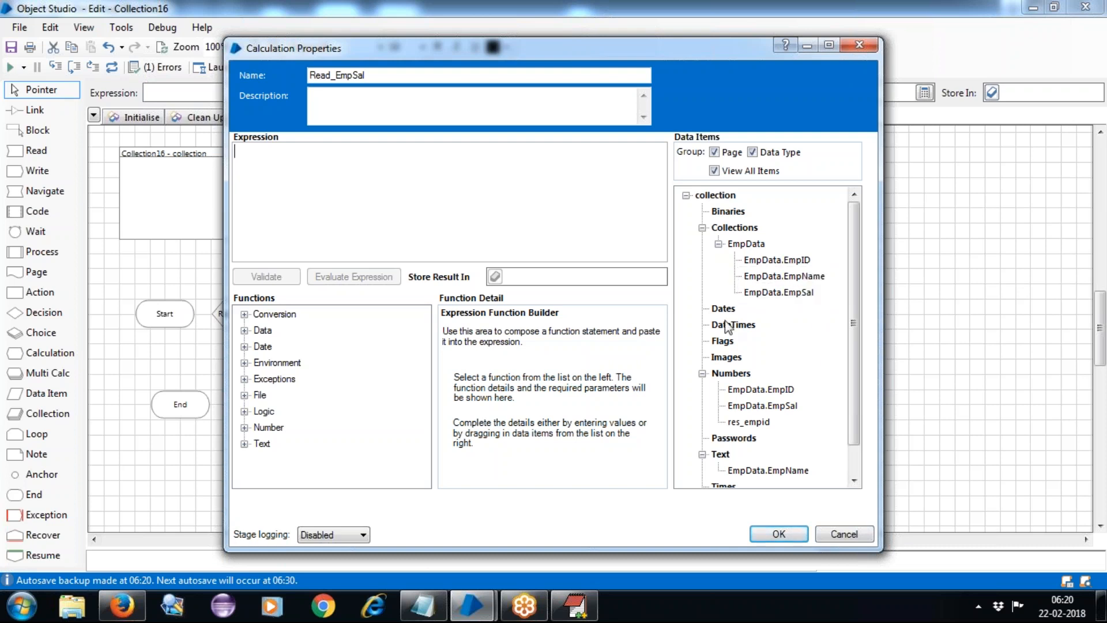
left_click_drag(781, 283, 779, 336)
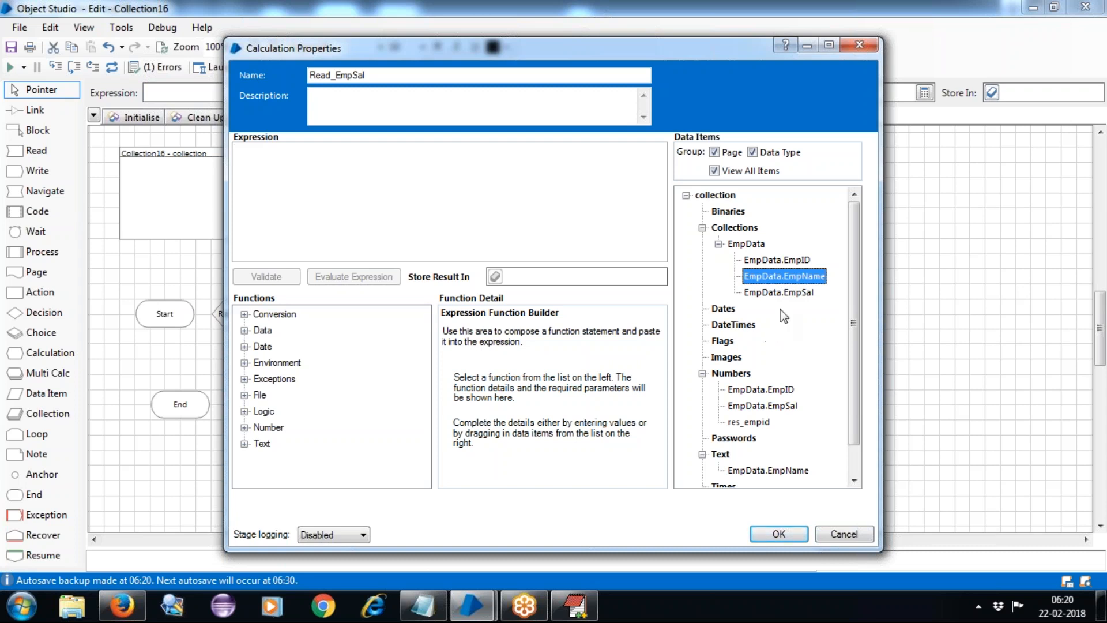
left_click_drag(778, 296, 476, 226)
left_click_drag(316, 176, 317, 176)
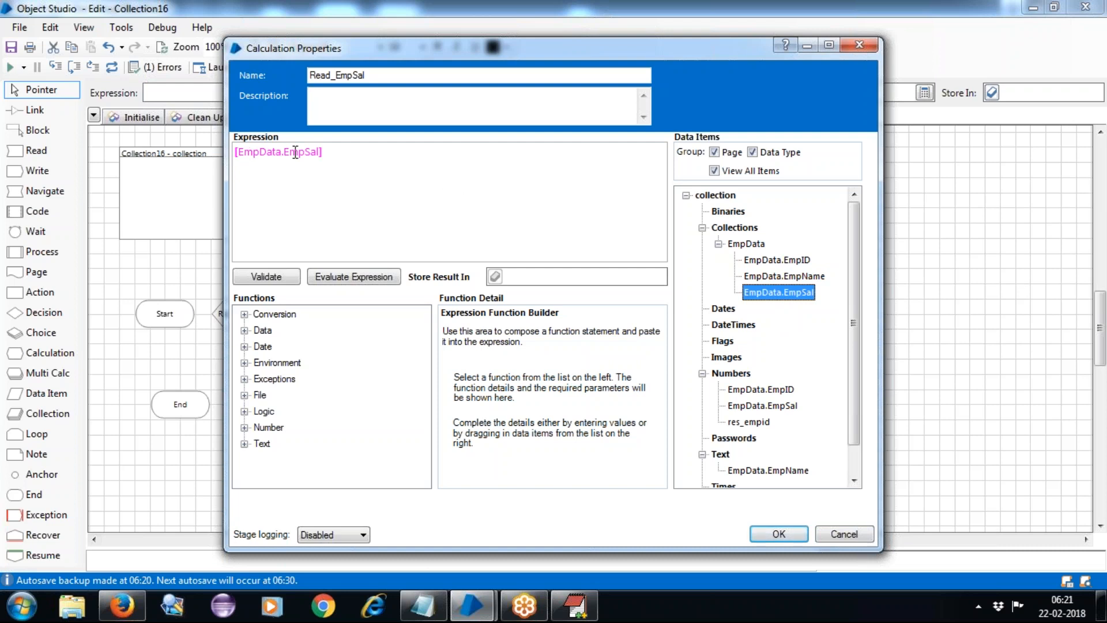
Store the salary in new item res_sal beside res_empid, then add another calculation stage.
left_click(562, 277)
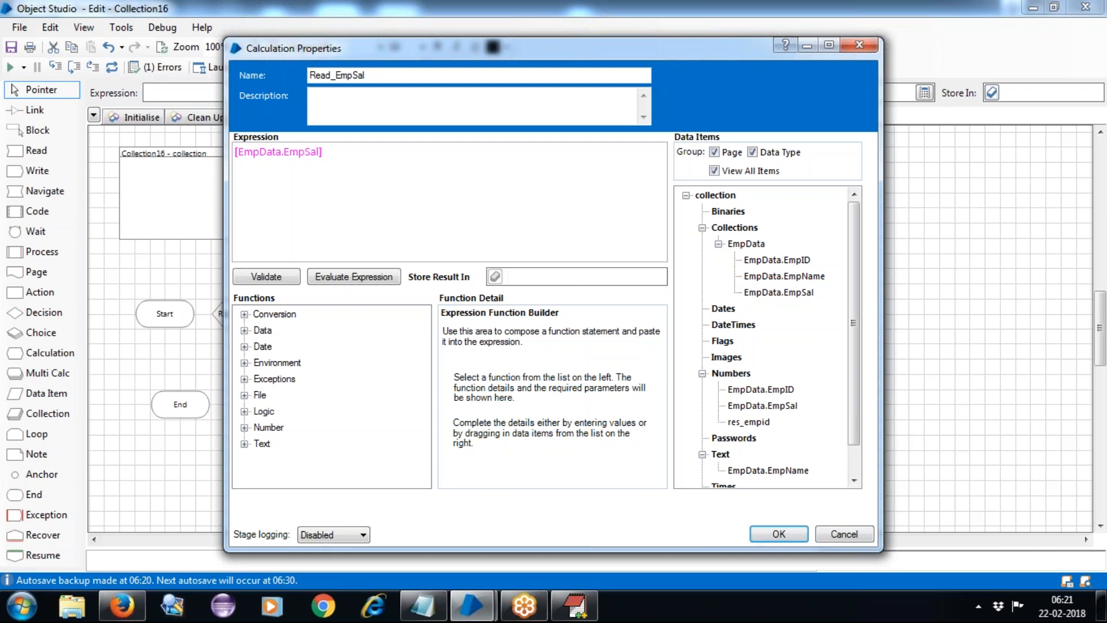
type("res_sal")
left_click(495, 278)
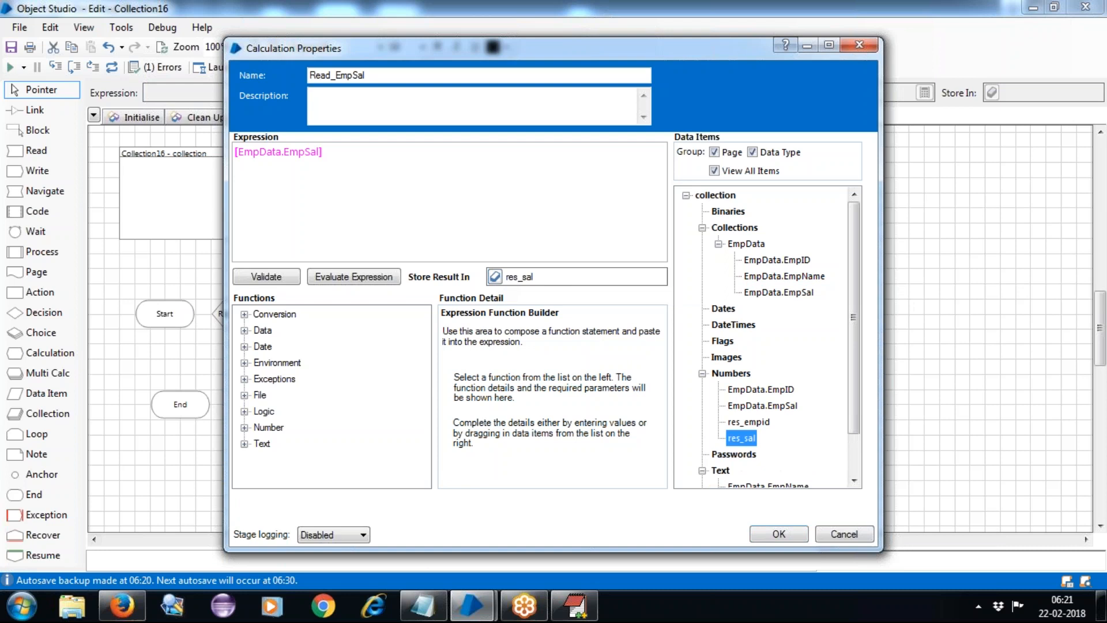
left_click(766, 533)
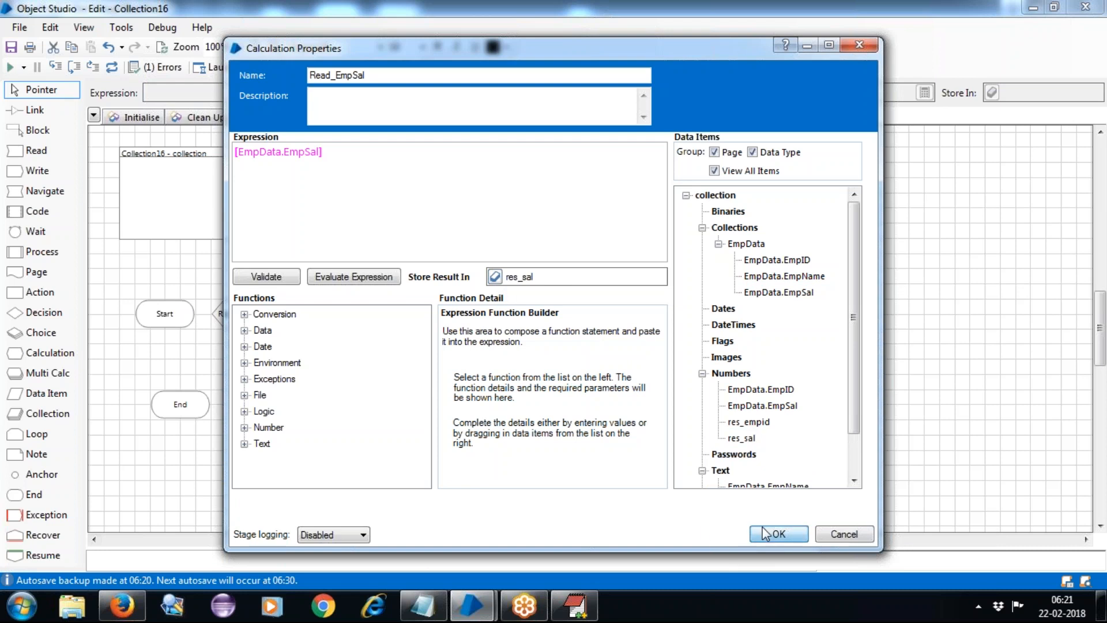
left_click_drag(388, 316, 445, 178)
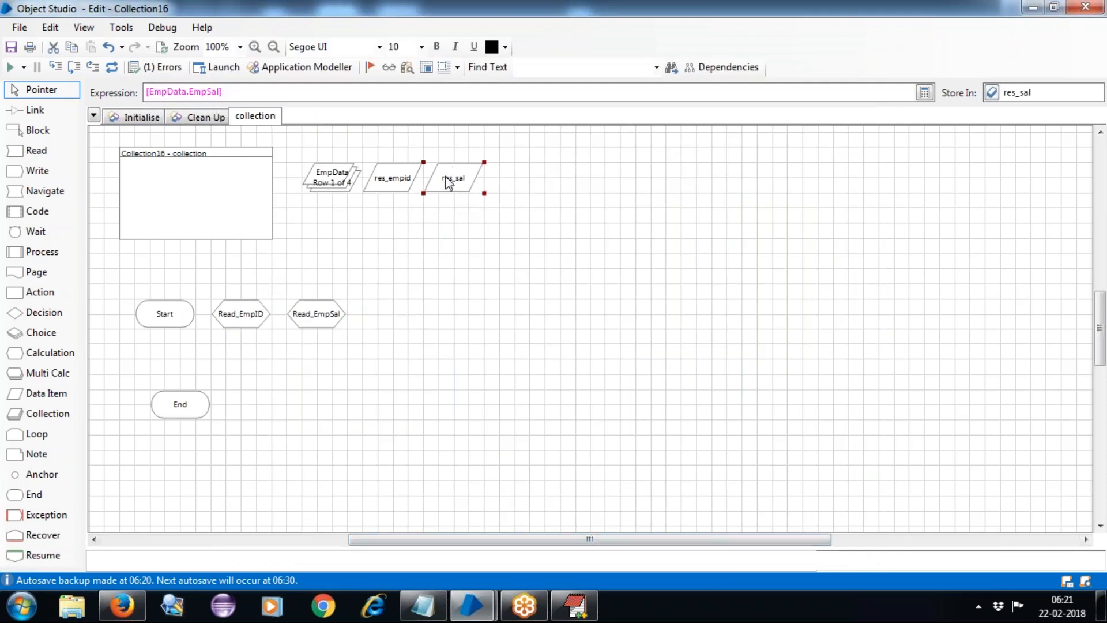
left_click(511, 282)
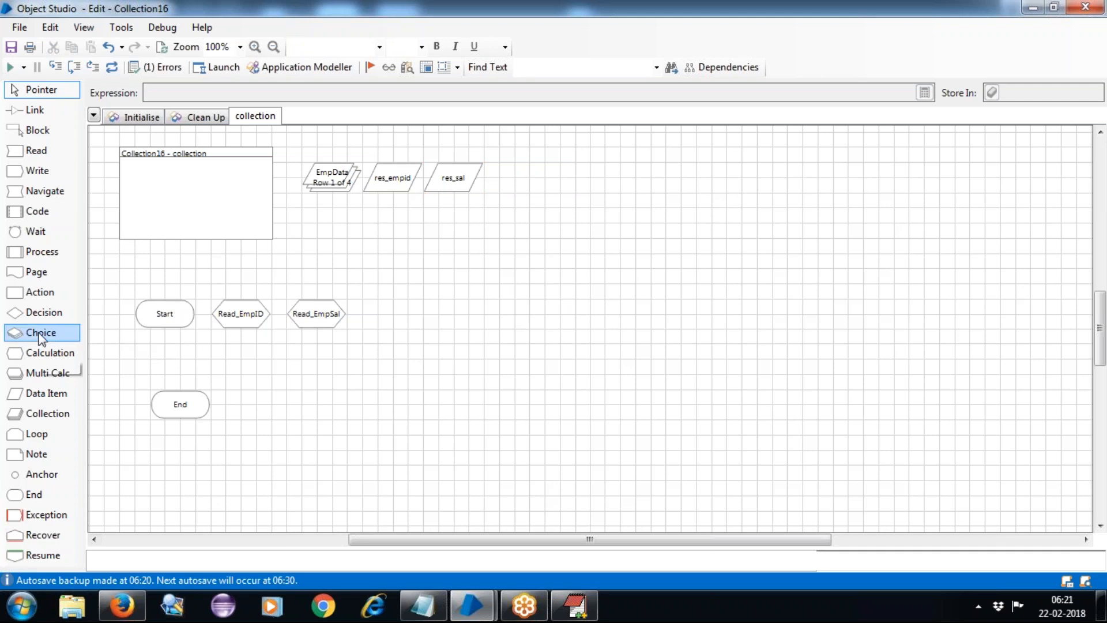
left_click_drag(36, 352, 395, 313)
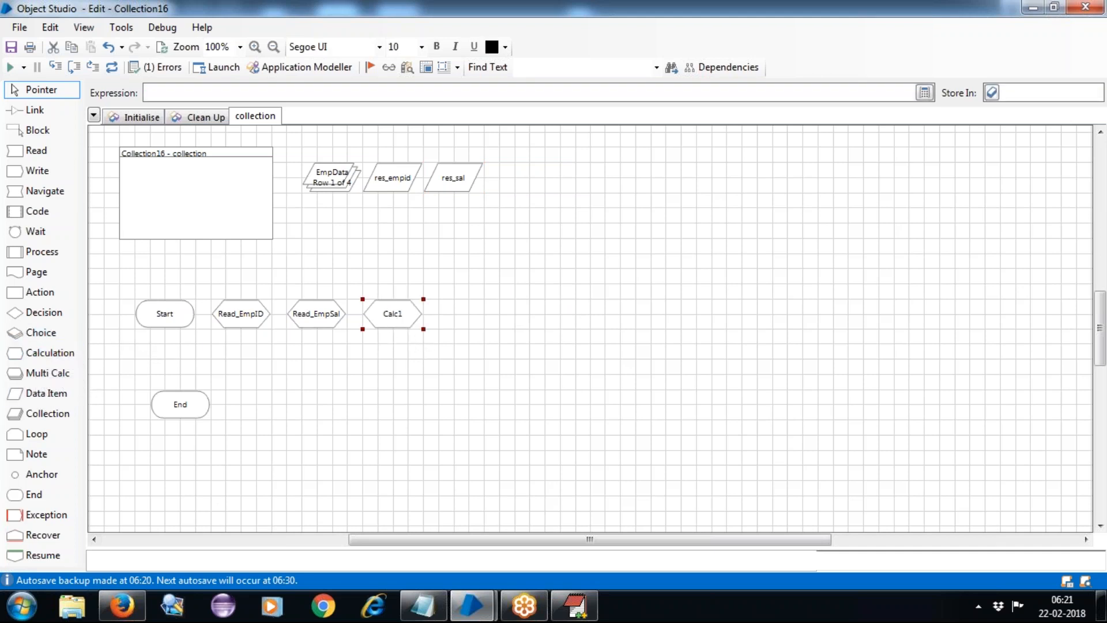
double_click(394, 316)
Name it Read_EmpName, store [EmpData.EmpName] in new res_empname, validate, and place it beside res_sal.
type("R")
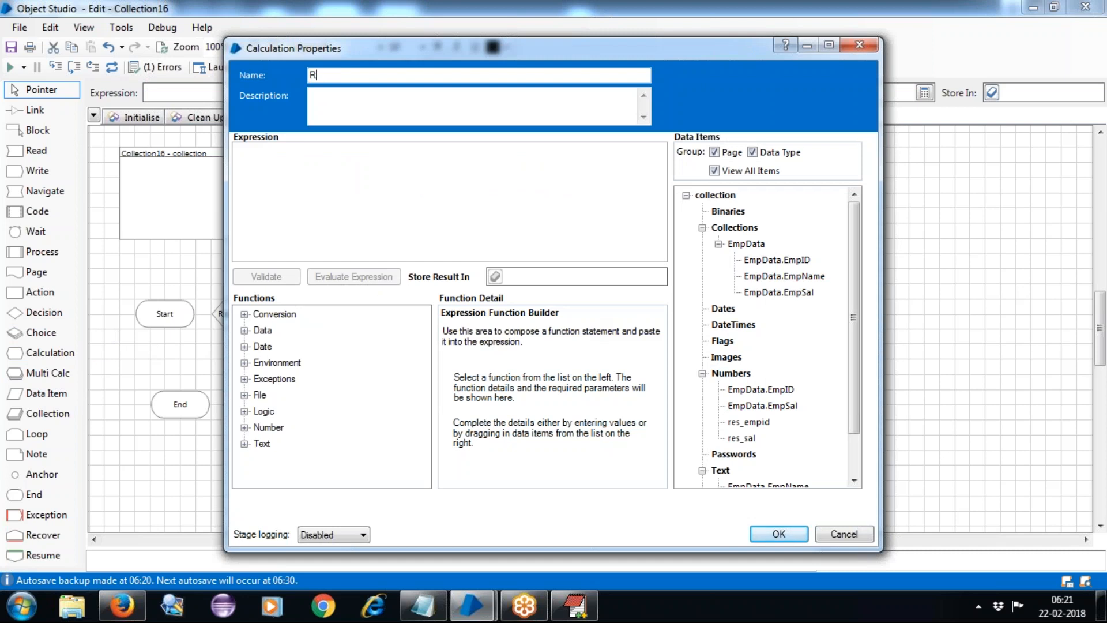
type("ead_EmpName")
left_click_drag(785, 277, 410, 195)
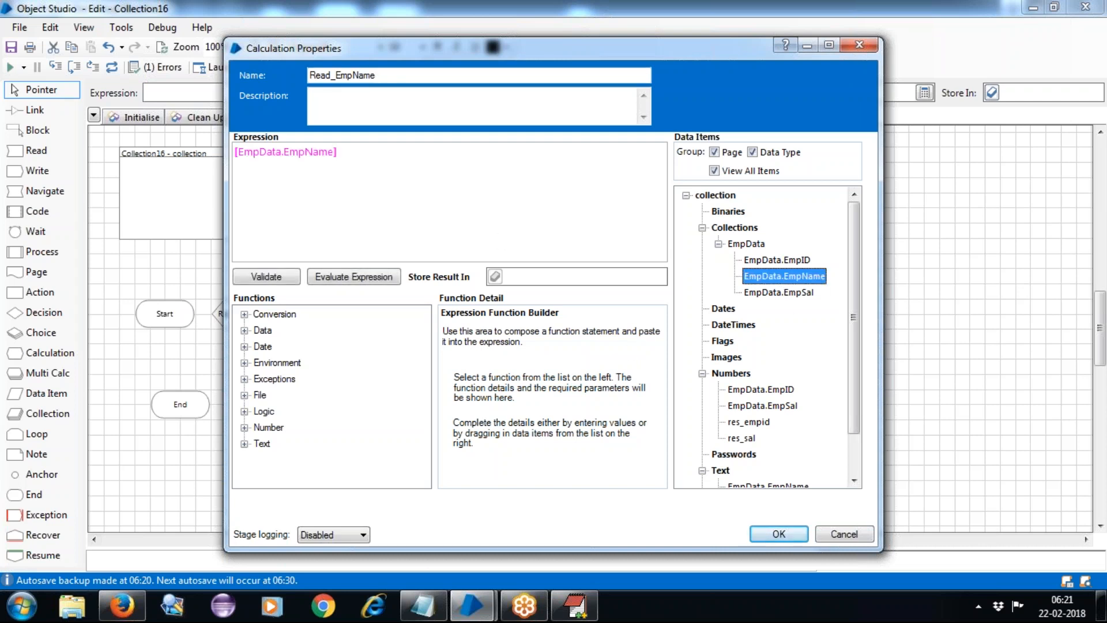
left_click(536, 277)
type("res_")
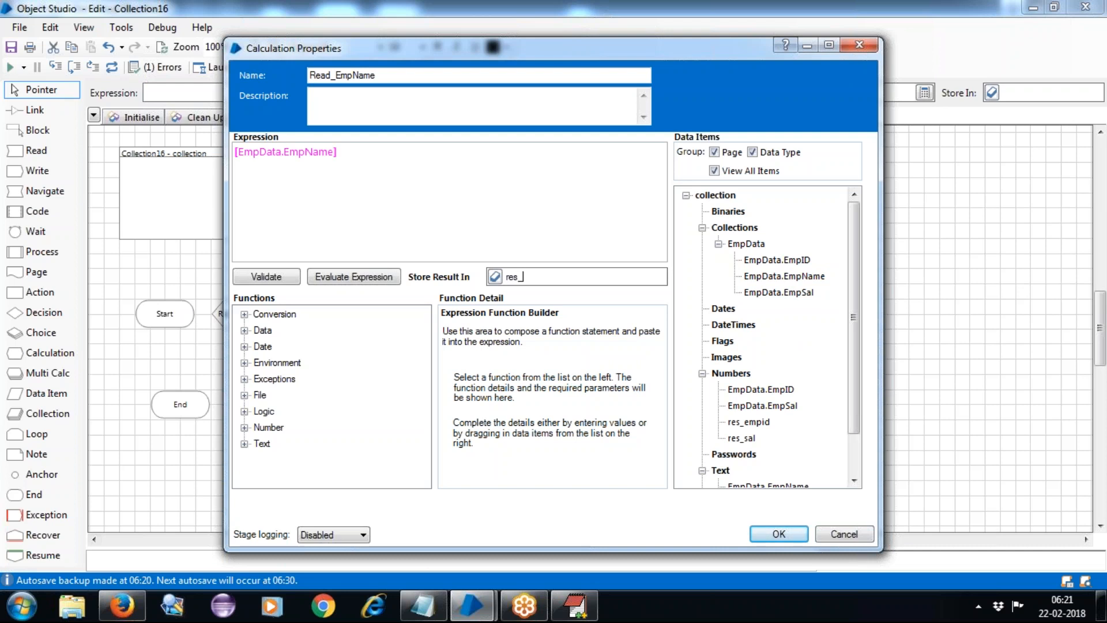
type("empname")
left_click(496, 277)
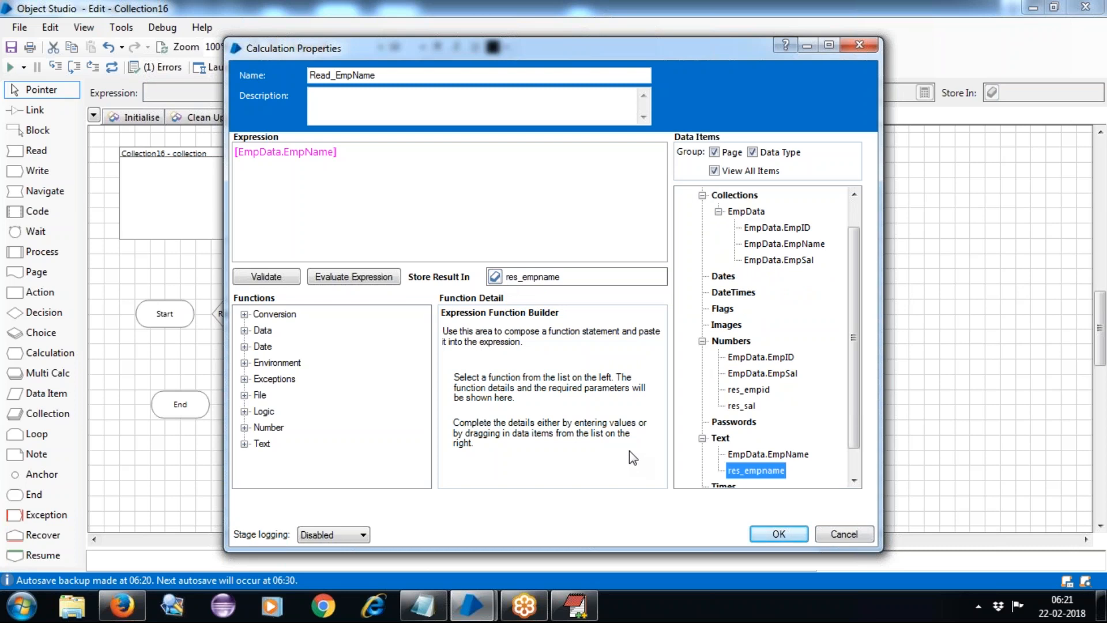
left_click(272, 277)
left_click(555, 334)
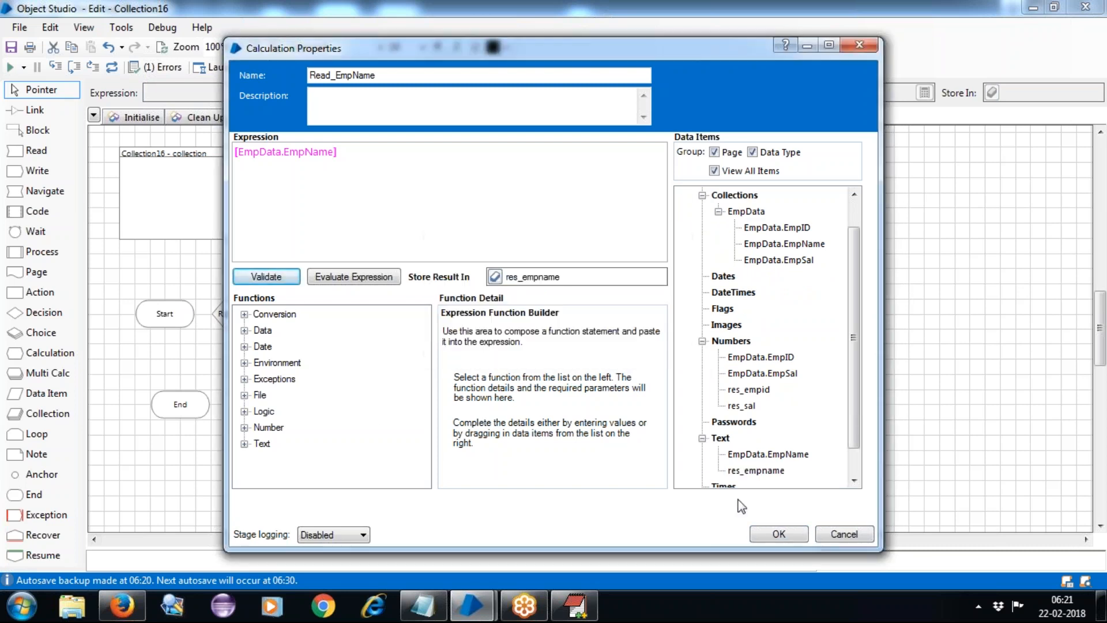
left_click(777, 534)
left_click_drag(470, 316, 512, 184)
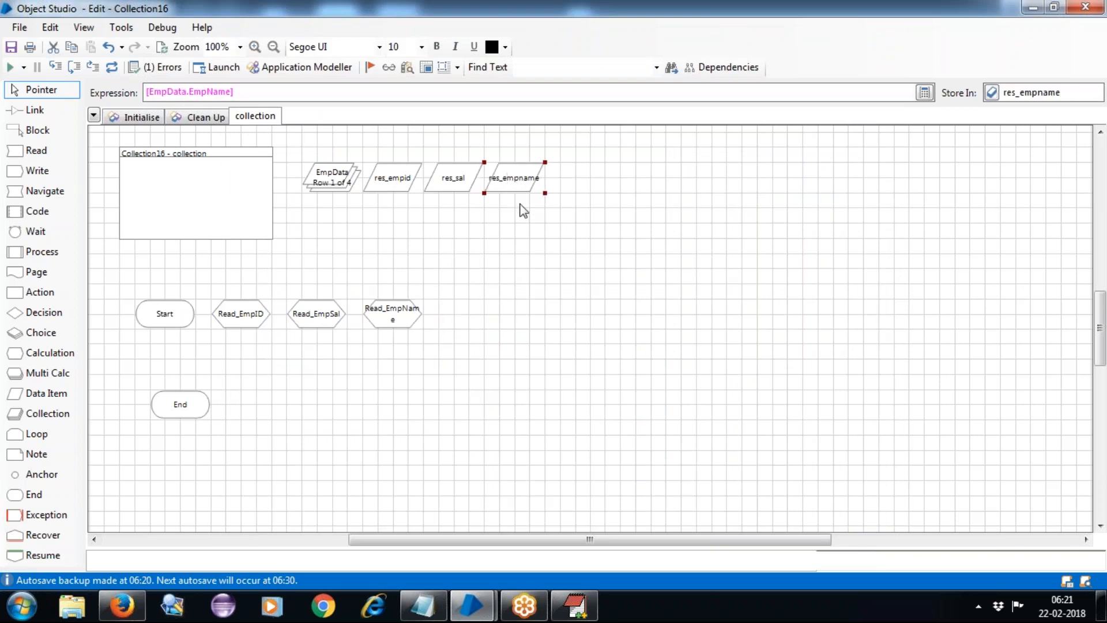
Move End after Read_EmpName and begin linking stages, joining Start to Read_EmpID.
left_click(572, 281)
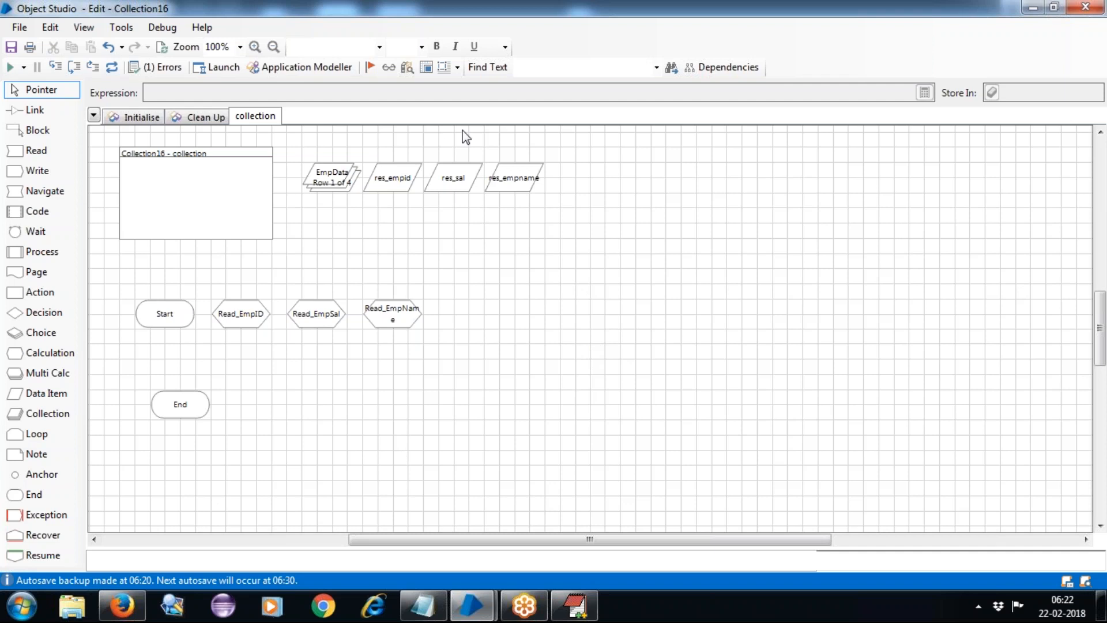
left_click_drag(185, 418, 468, 318)
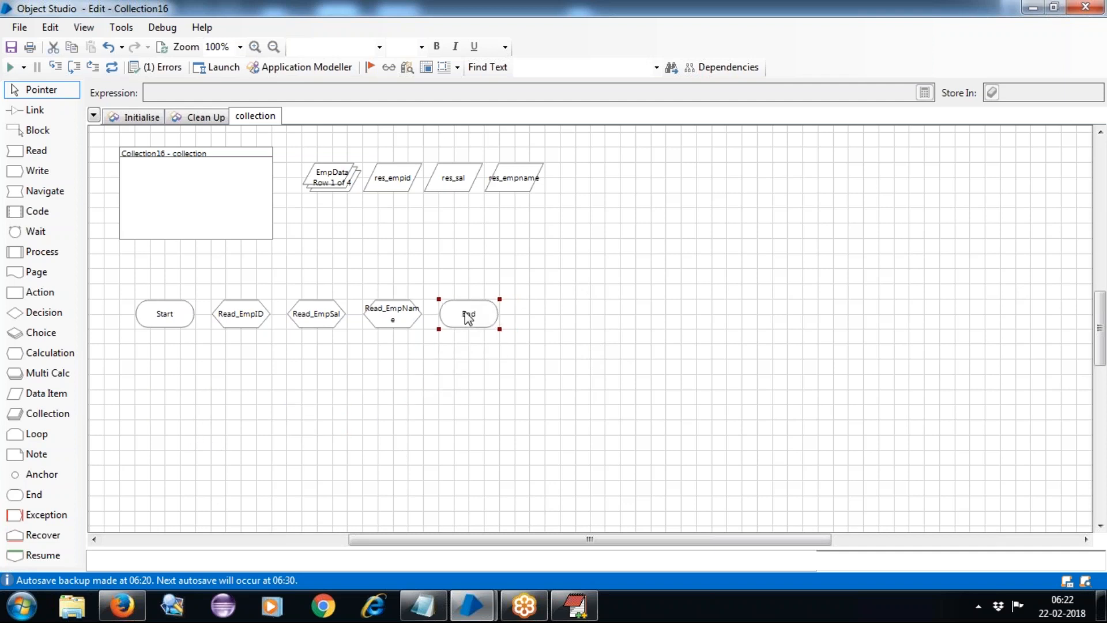
left_click(509, 429)
left_click(32, 111)
left_click_drag(174, 310, 465, 321)
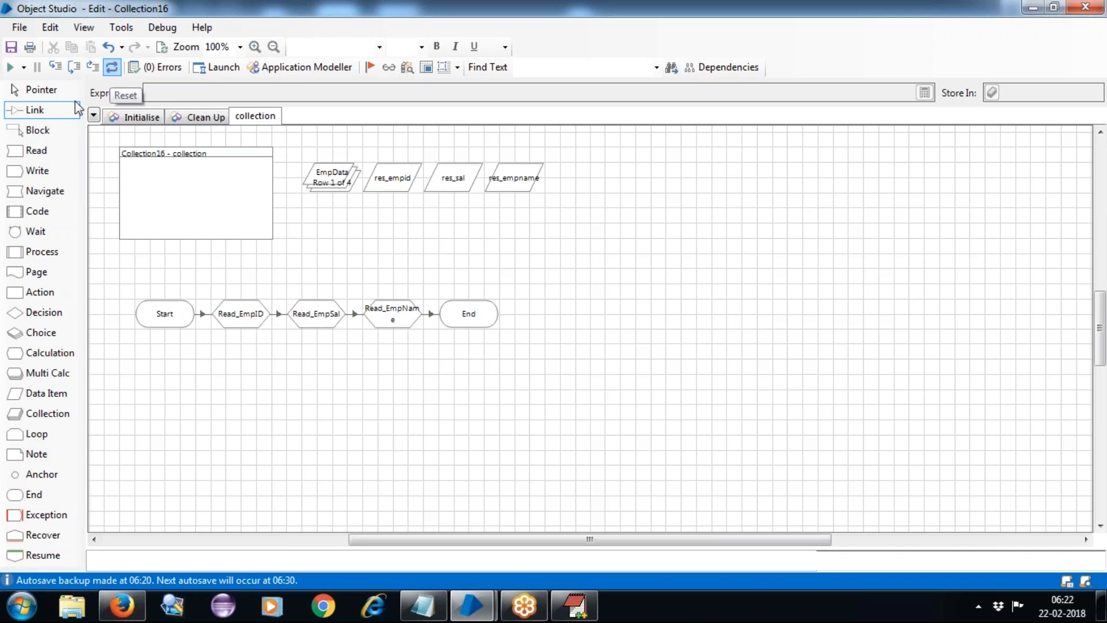
Run the flow at Slow speed to completion, then bring up the EditPlus Stages notes.
left_click(24, 68)
left_click_drag(46, 122, 45, 154)
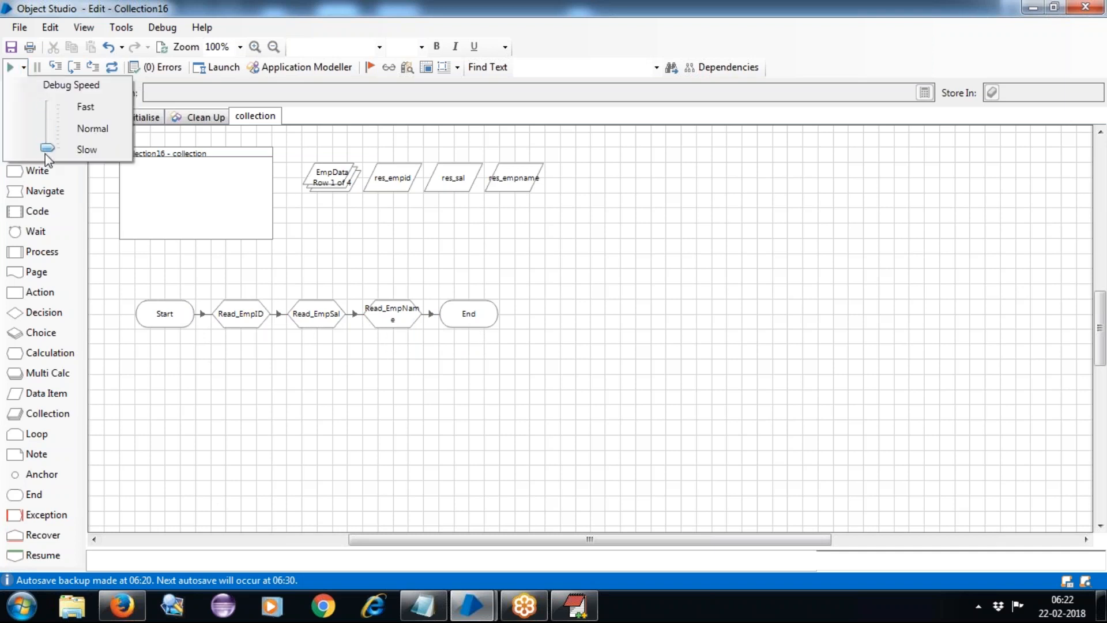
left_click(196, 361)
left_click(39, 89)
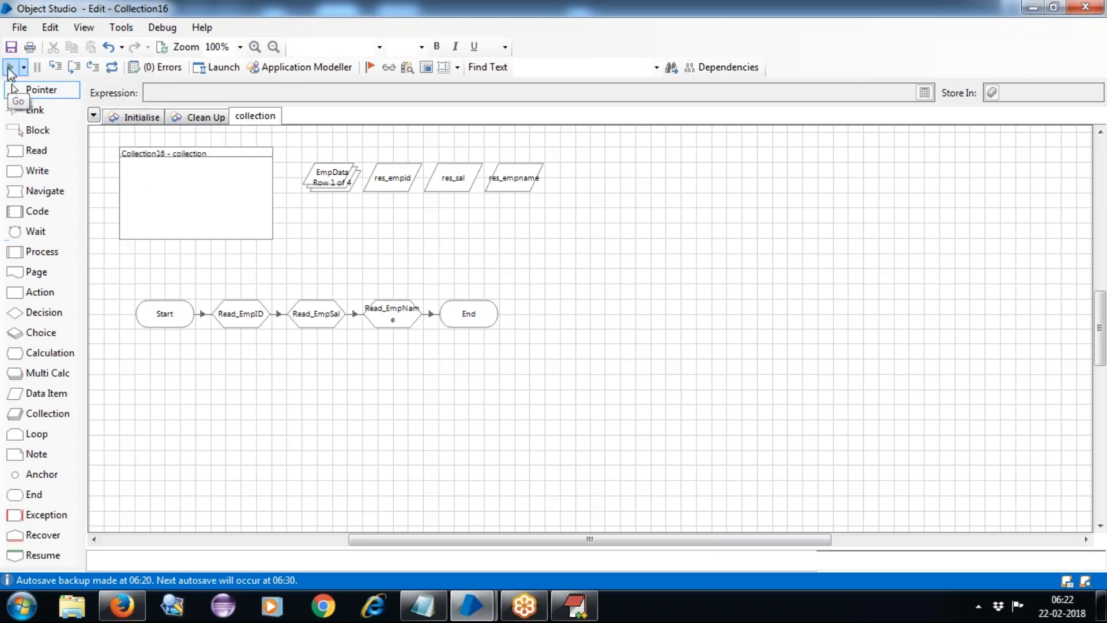
left_click(10, 69)
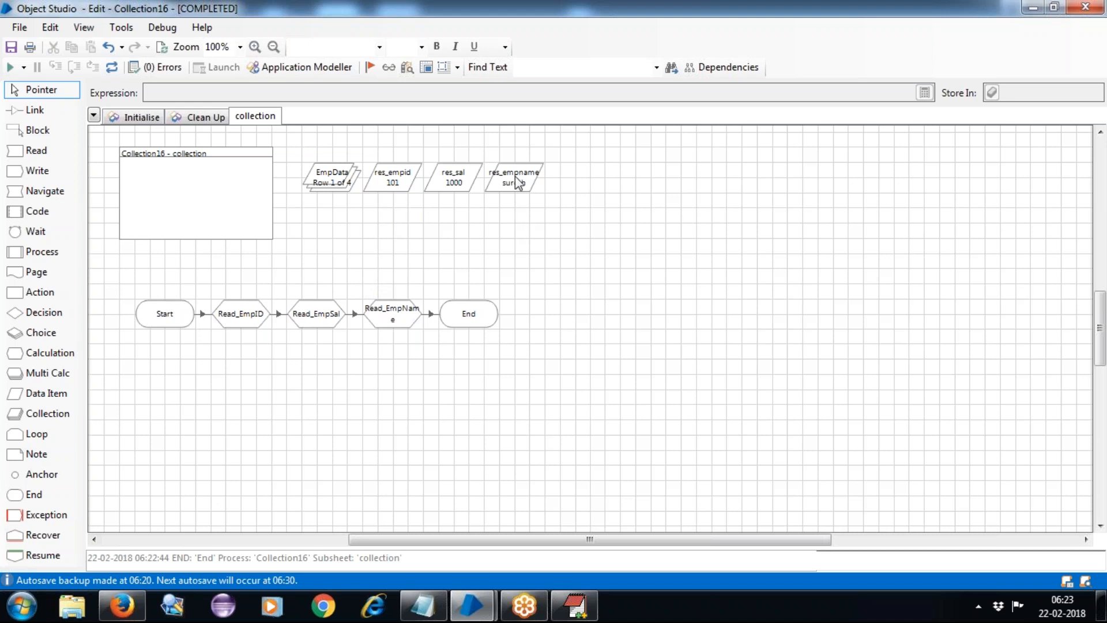
left_click(563, 604)
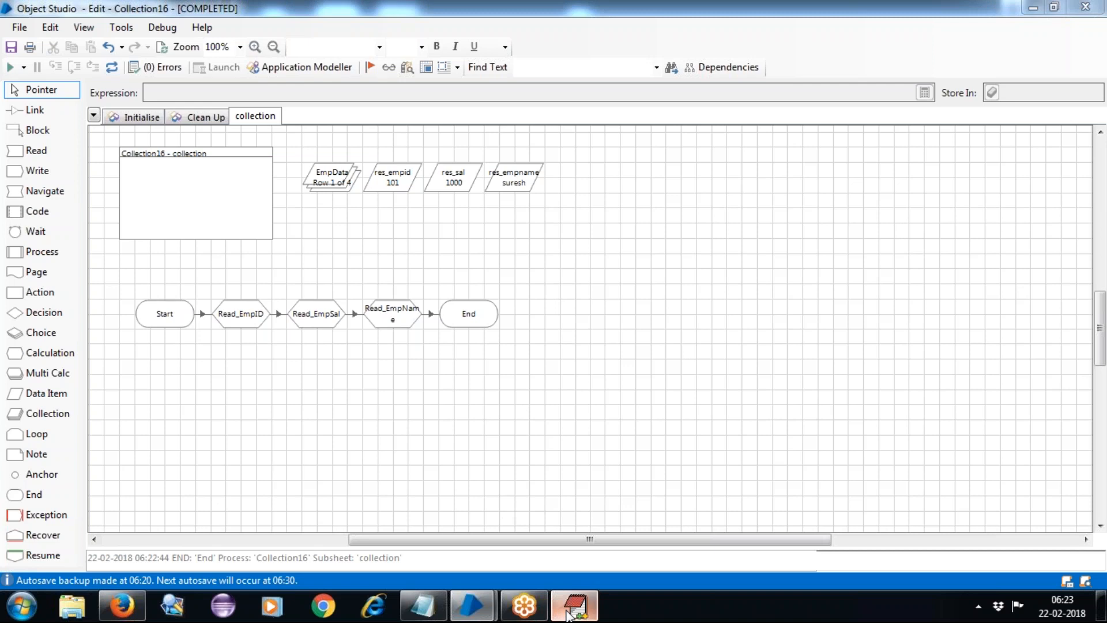
Add a '=' separator line and append '--Loop : loopstart ,loopend ,loopincr' to the Circular path line.
left_click(53, 380)
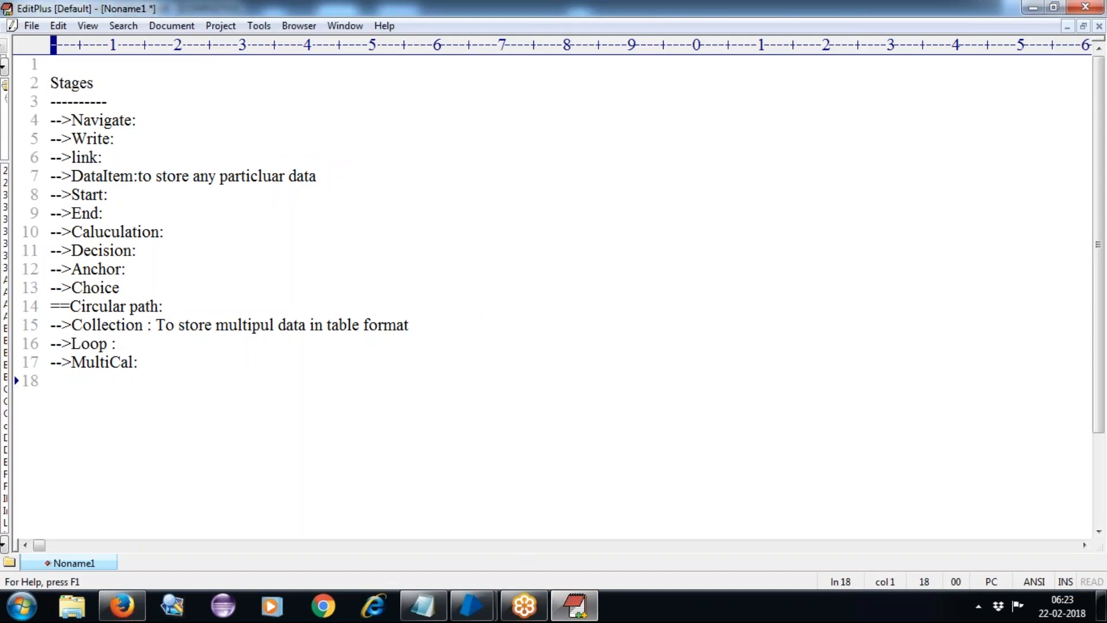
type("========================")
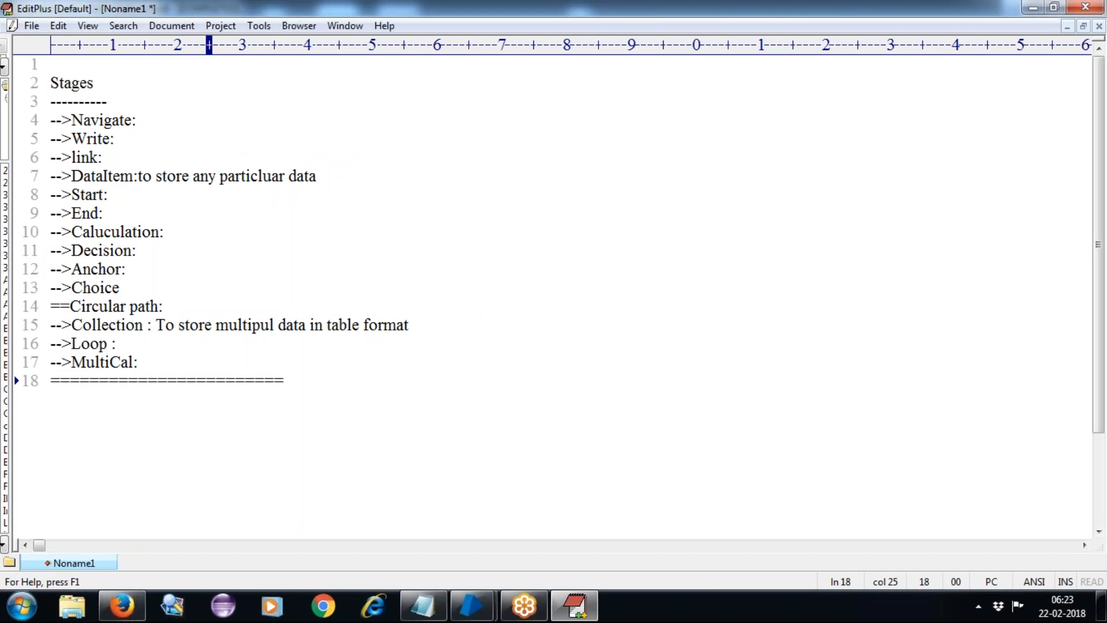
left_click(207, 306)
type("--Loop :")
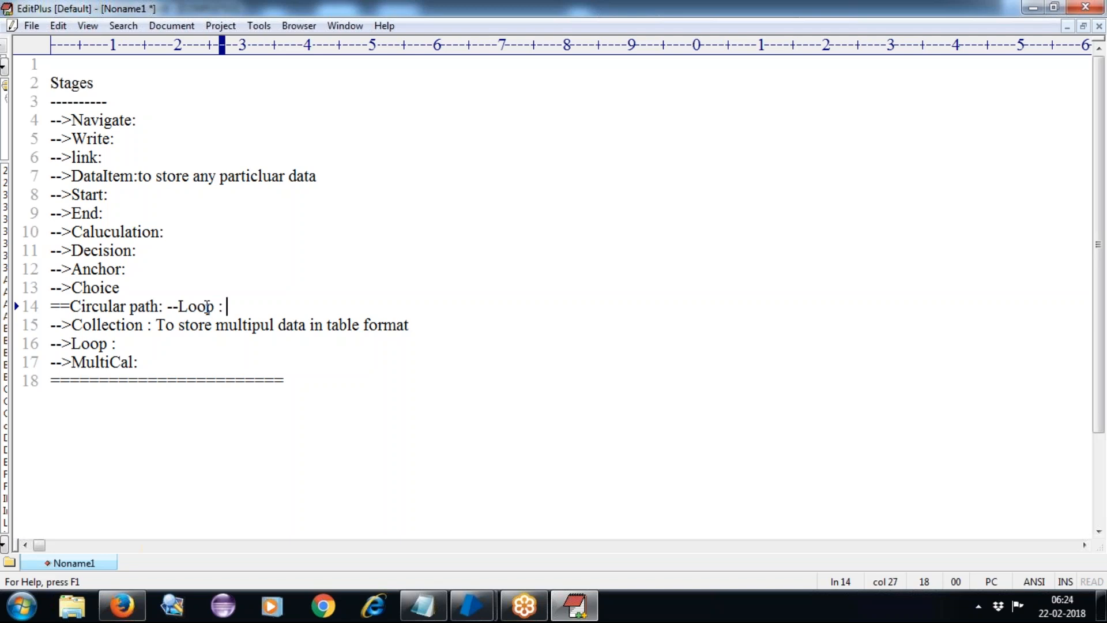
type("loopsta")
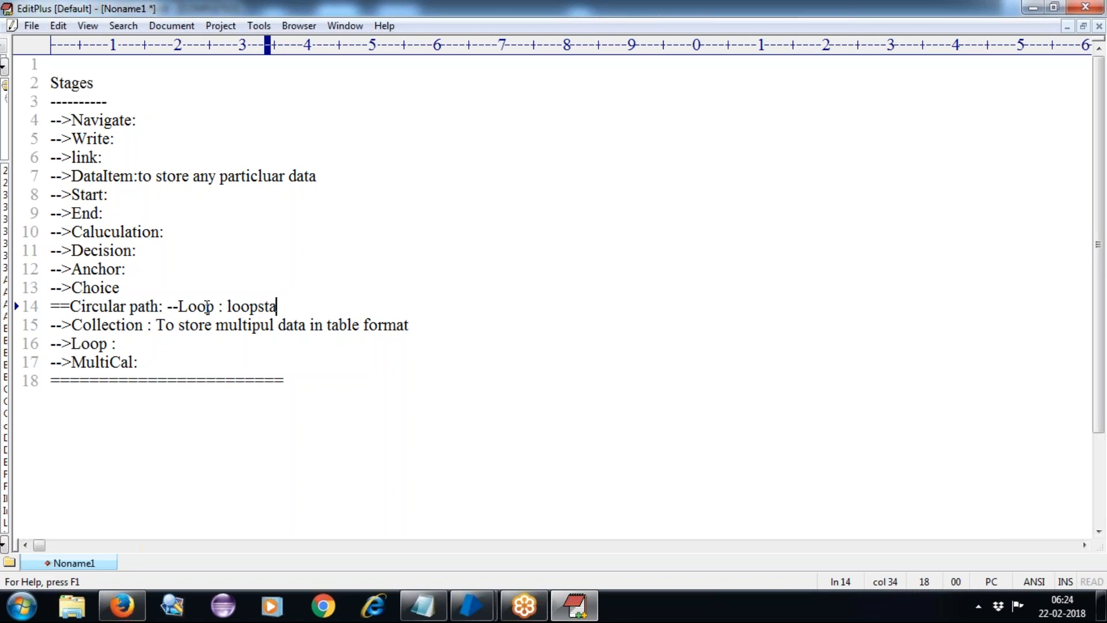
type("rt ,loopend")
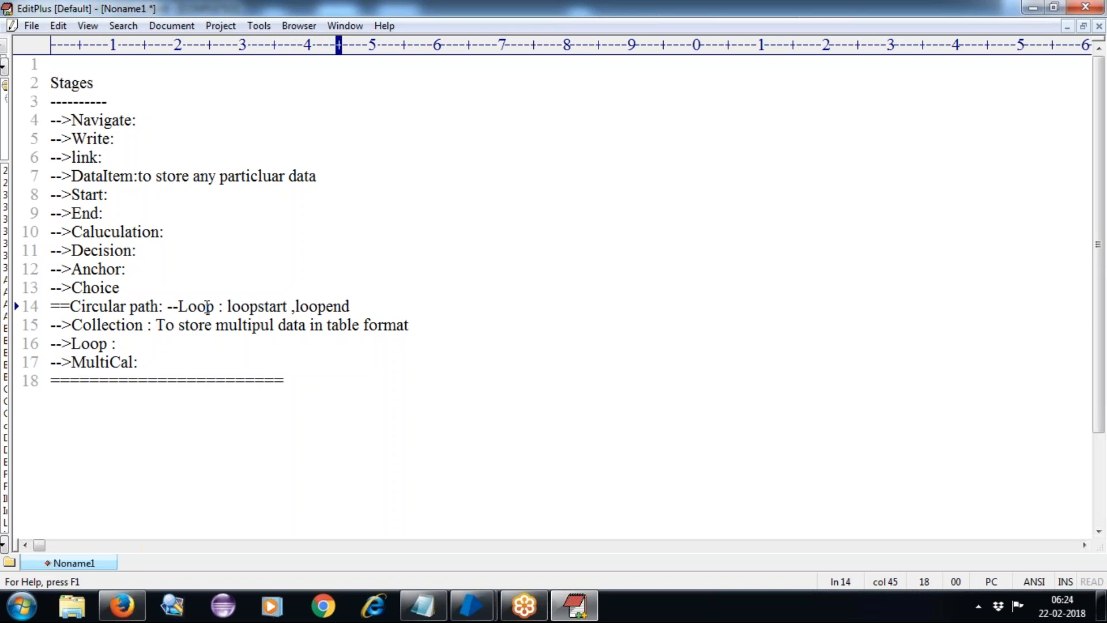
type(".")
key("BackSpace")
type(".loop")
key("BackSpace")
key("BackSpace")
key("BackSpace")
key("BackSpace")
key("BackSpace")
type(".loopincr")
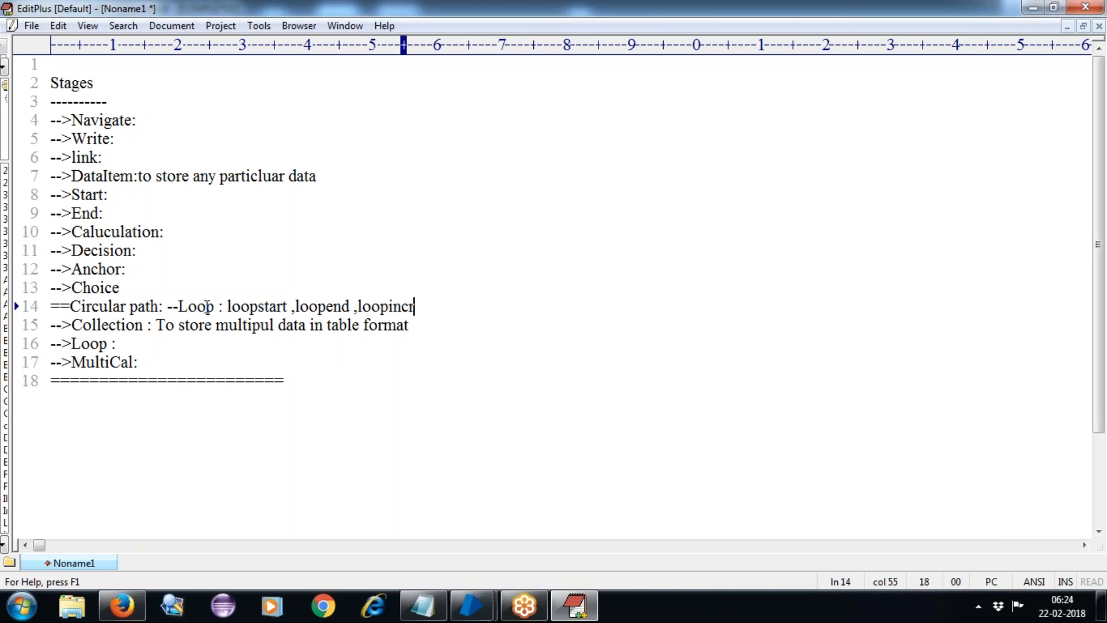
type(" ,")
double_click(133, 306)
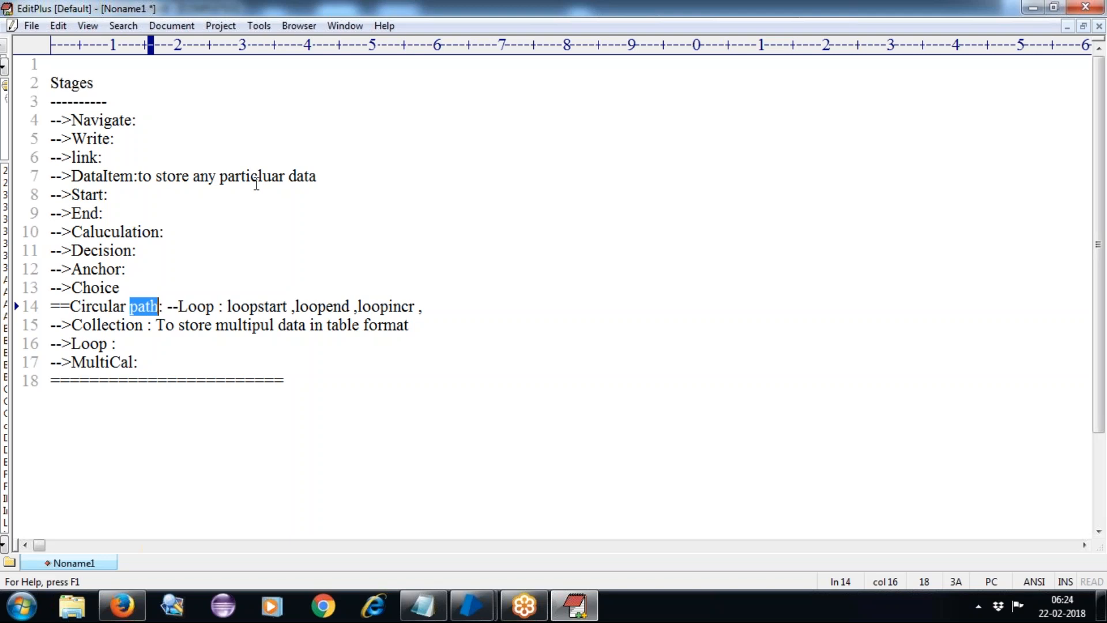
double_click(245, 306)
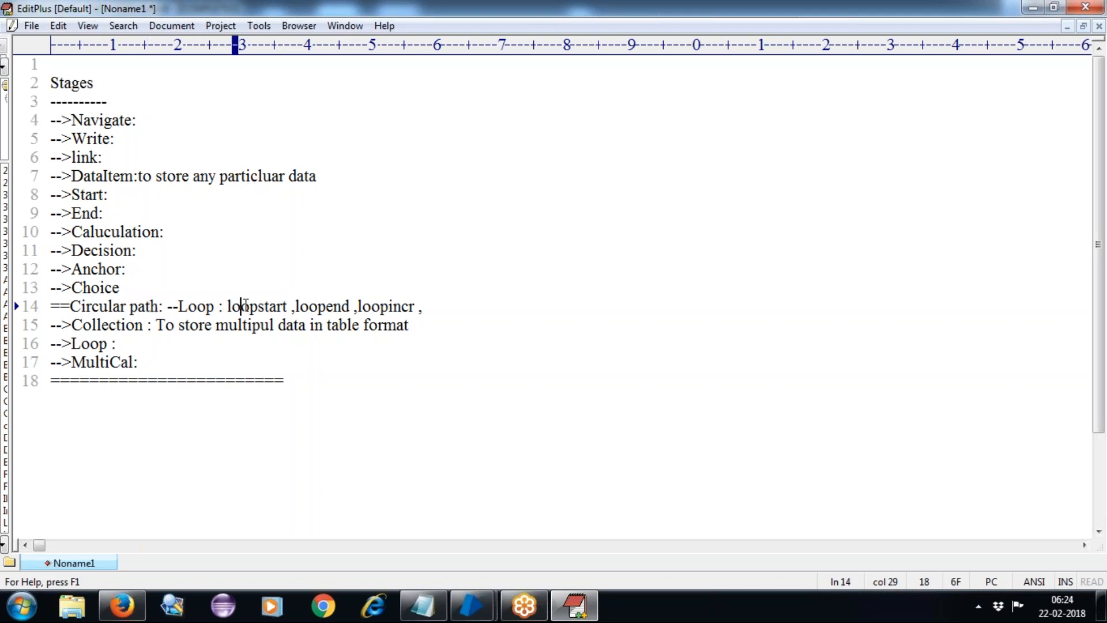
double_click(324, 310)
double_click(325, 310)
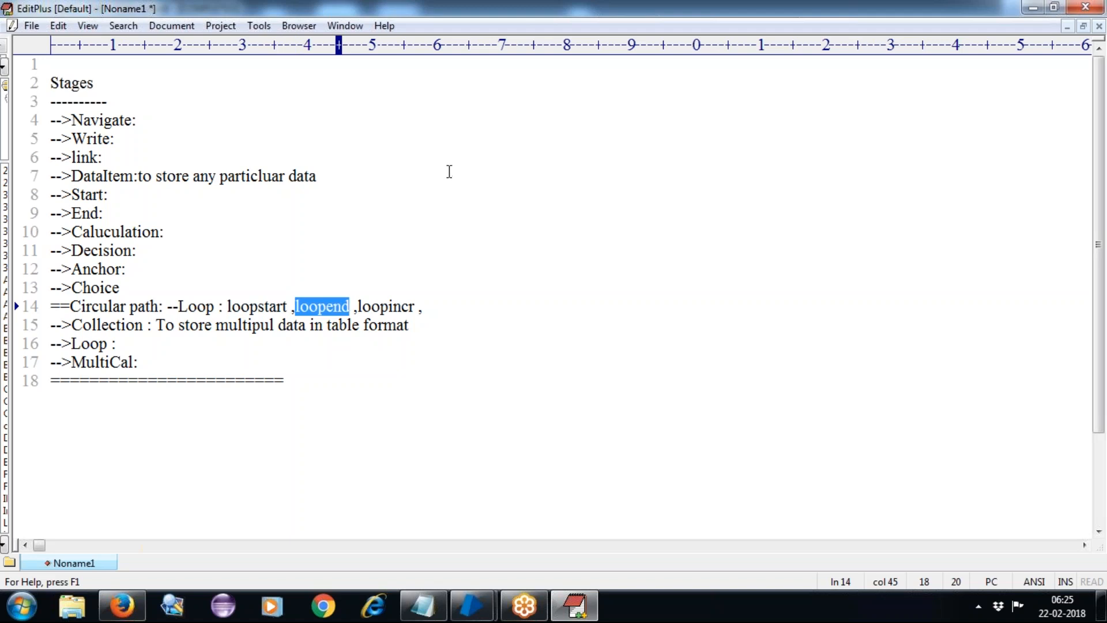
mouse_move(488, 612)
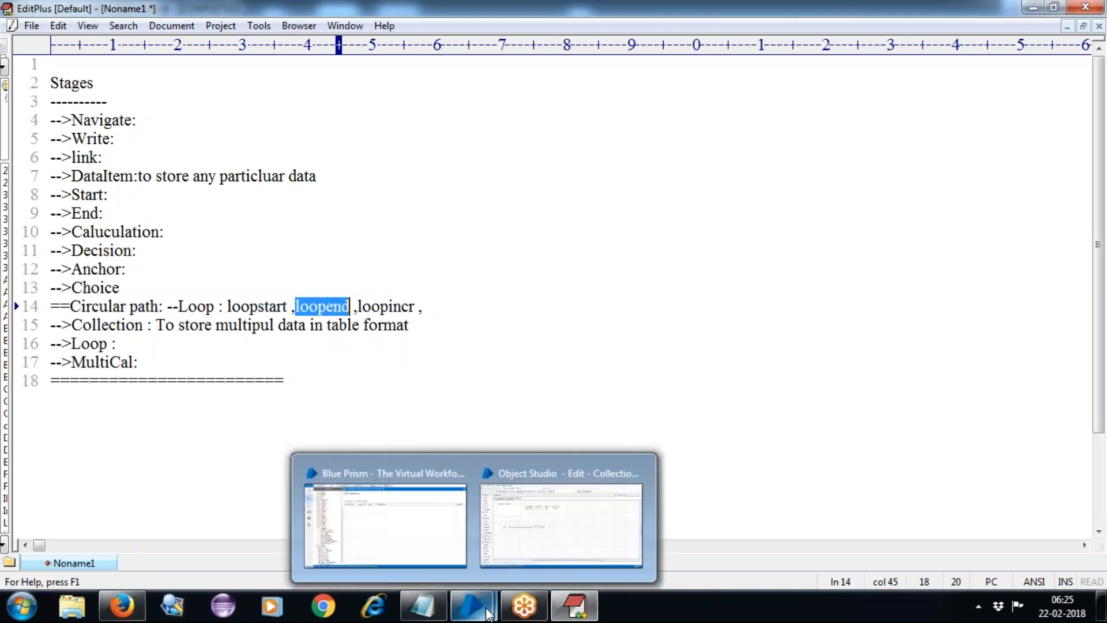
Bring Object Studio's Collection16 page, with EmpData at Row 1 of 4, to the front.
left_click(532, 540)
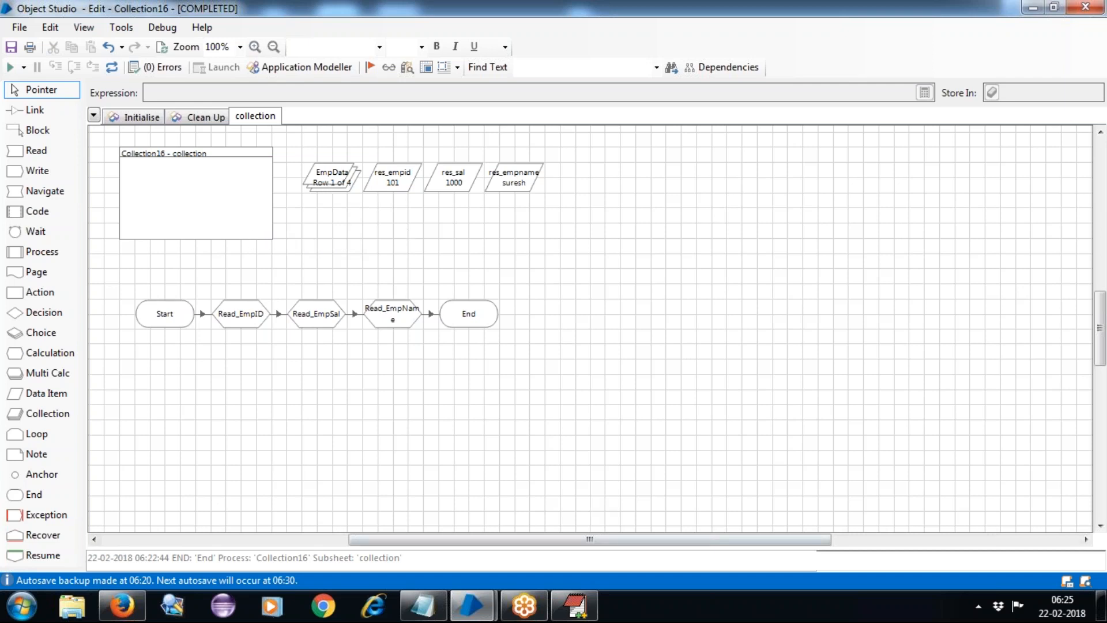
In EditPlus, add 'to continue loop activity based on collection' after 'Loop :' on line 16.
mouse_move(571, 603)
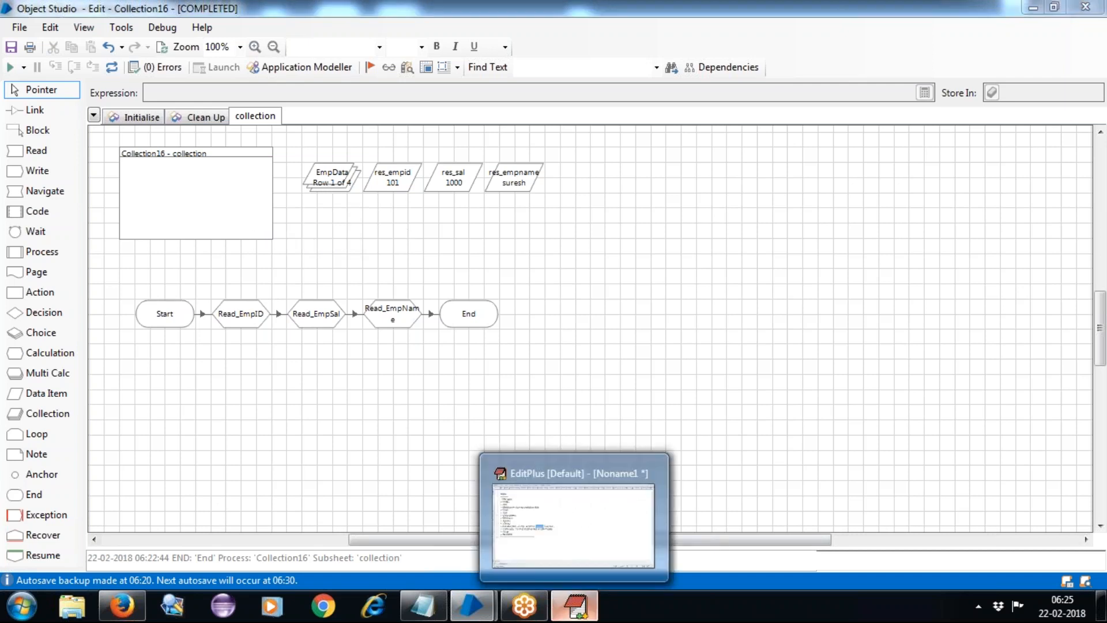
left_click(573, 605)
left_click(124, 345)
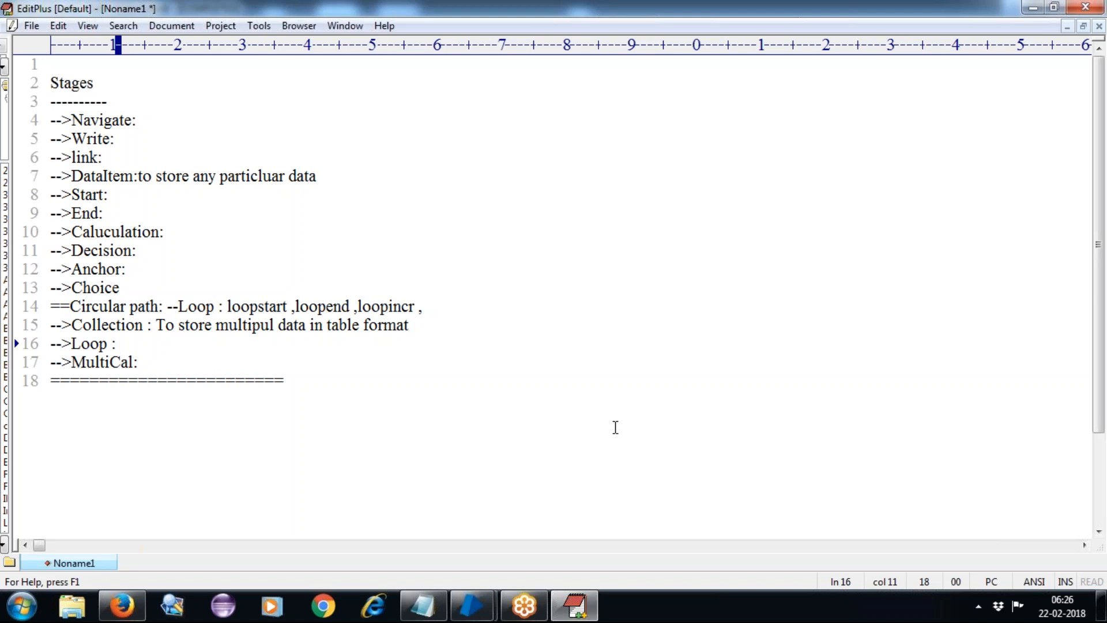
type("to conti")
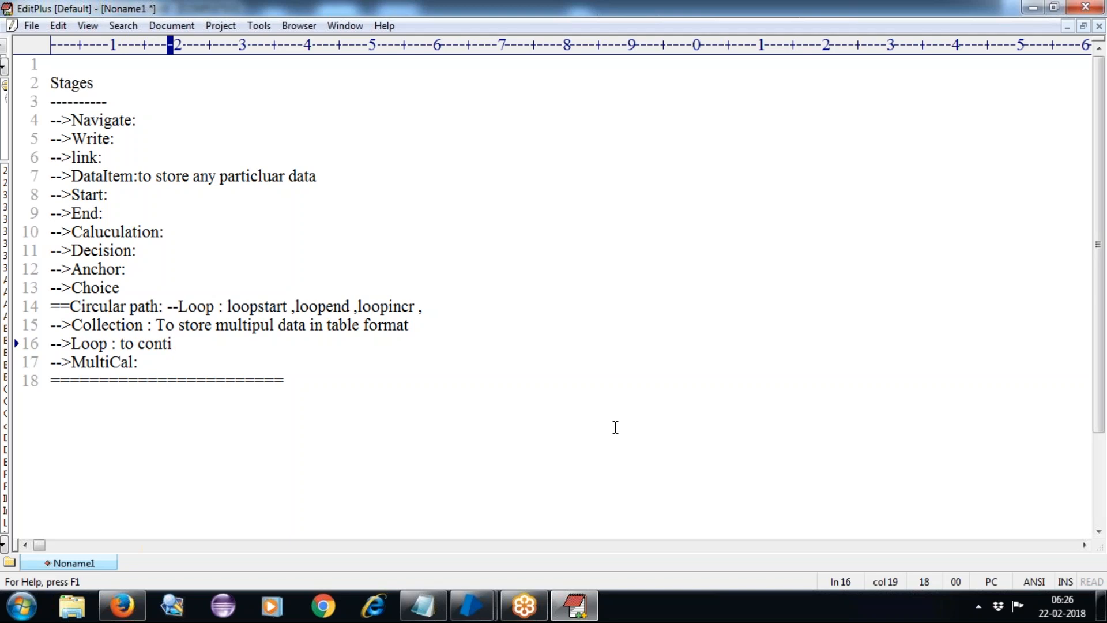
type("nue lo")
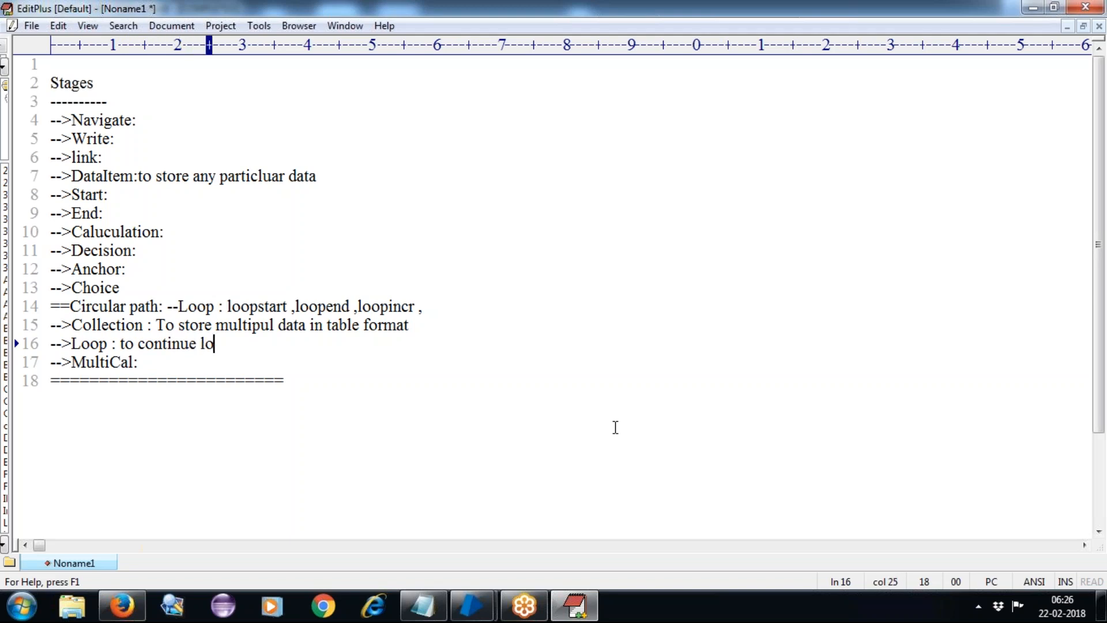
type("op activ")
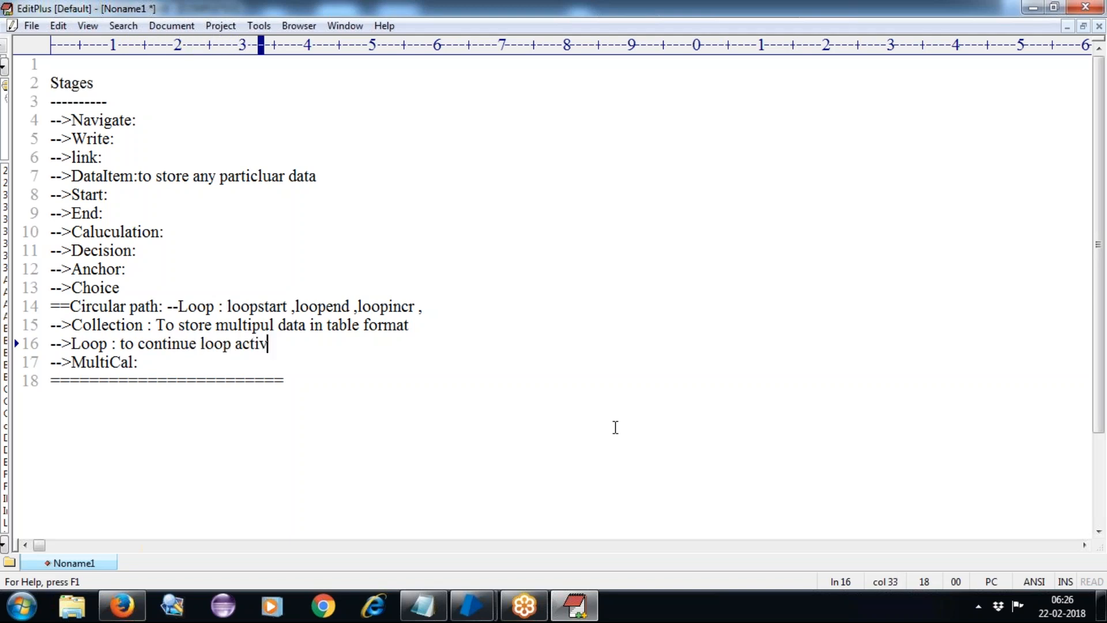
type("ity base")
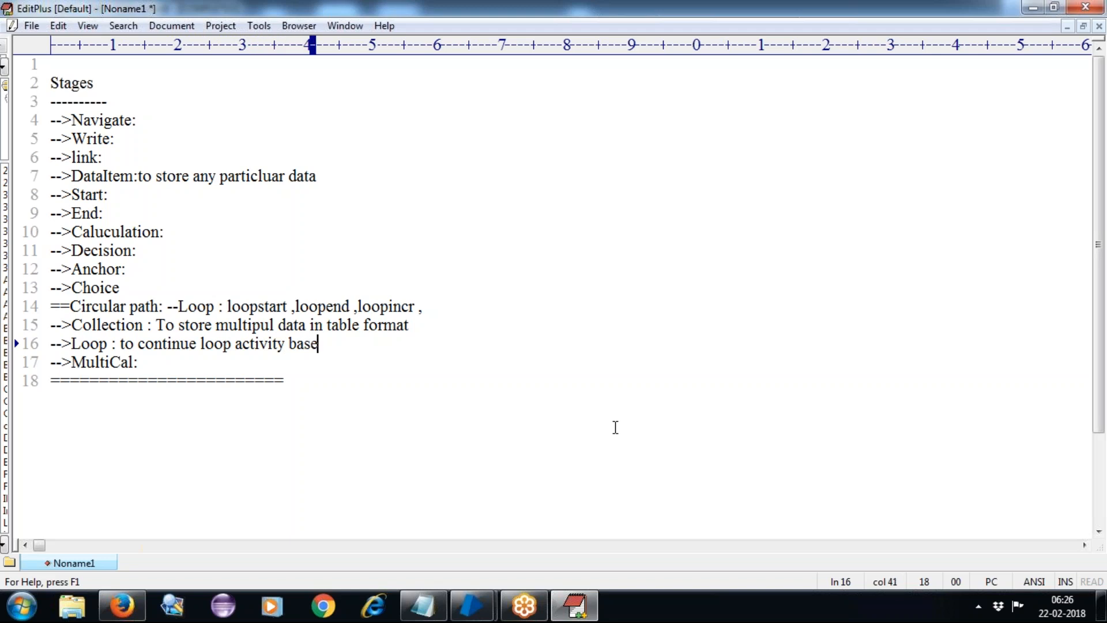
type("d on colle")
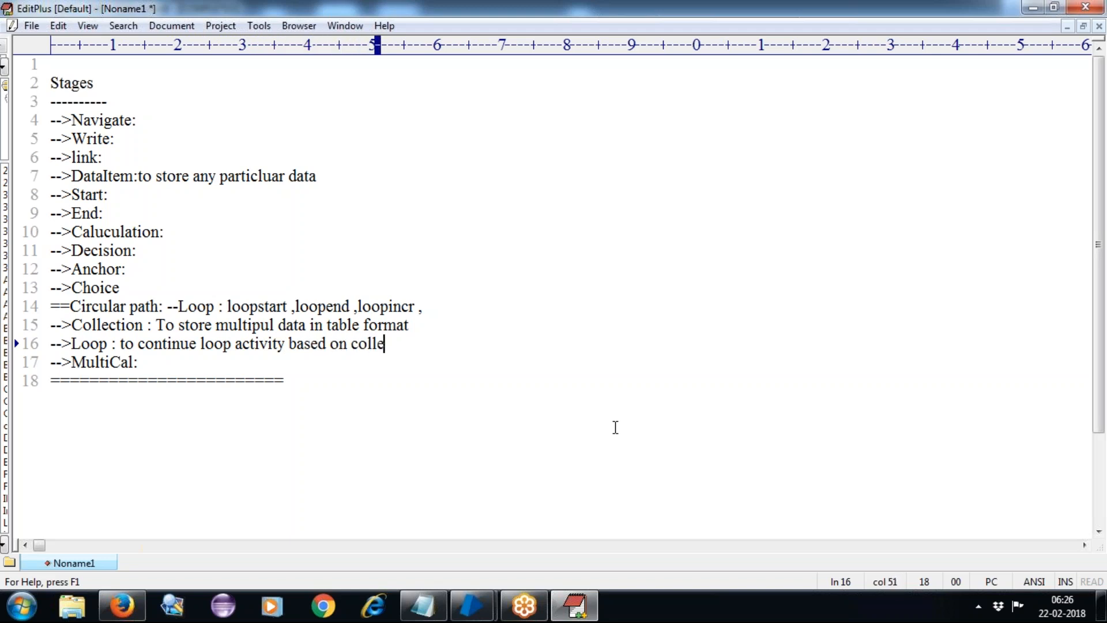
type("ction")
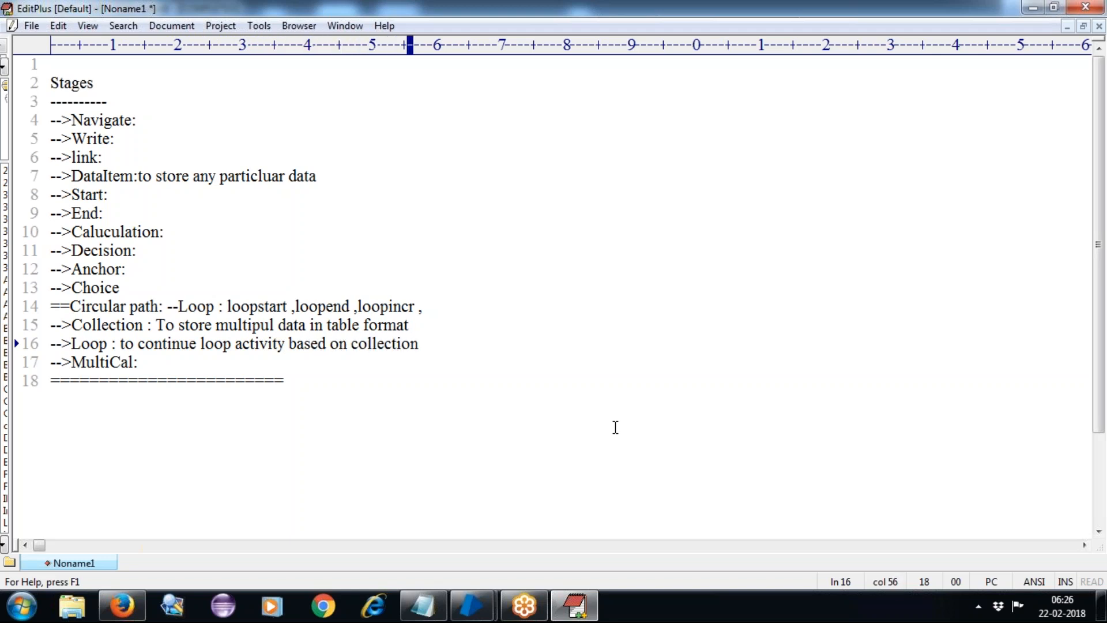
Highlight the words loop, activity, based and collection, then return to the Collection16 flow.
double_click(227, 346)
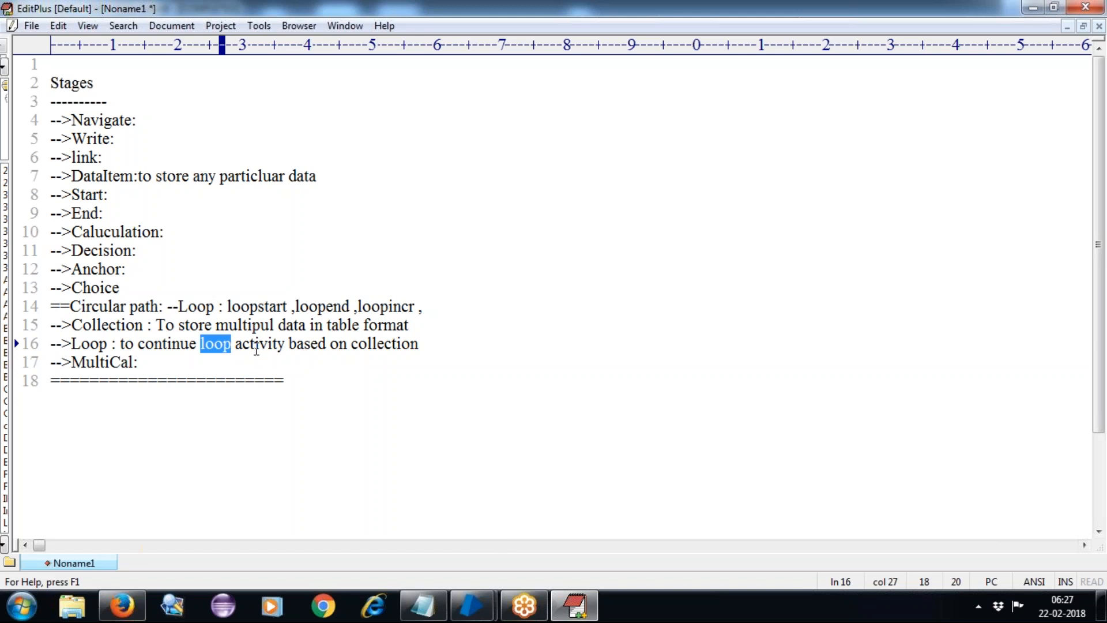
left_click(255, 346)
double_click(255, 346)
double_click(298, 346)
left_click(372, 346)
double_click(372, 346)
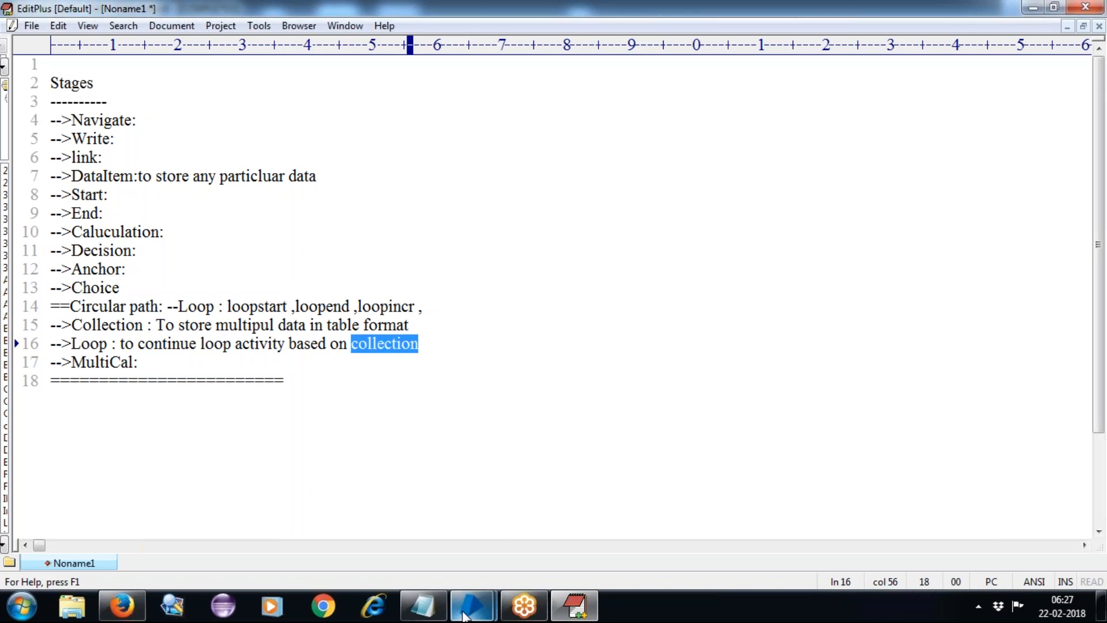
mouse_move(472, 606)
left_click(531, 539)
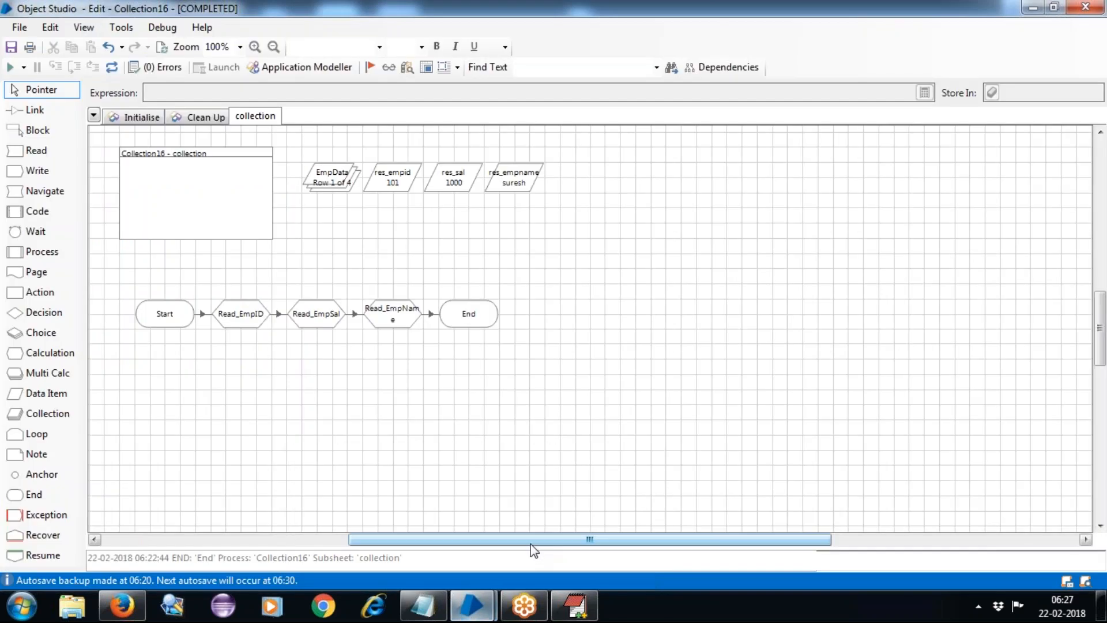
Select the EmpData collection stage showing Row 1 of 4, then go back to the EditPlus notes.
left_click(331, 184)
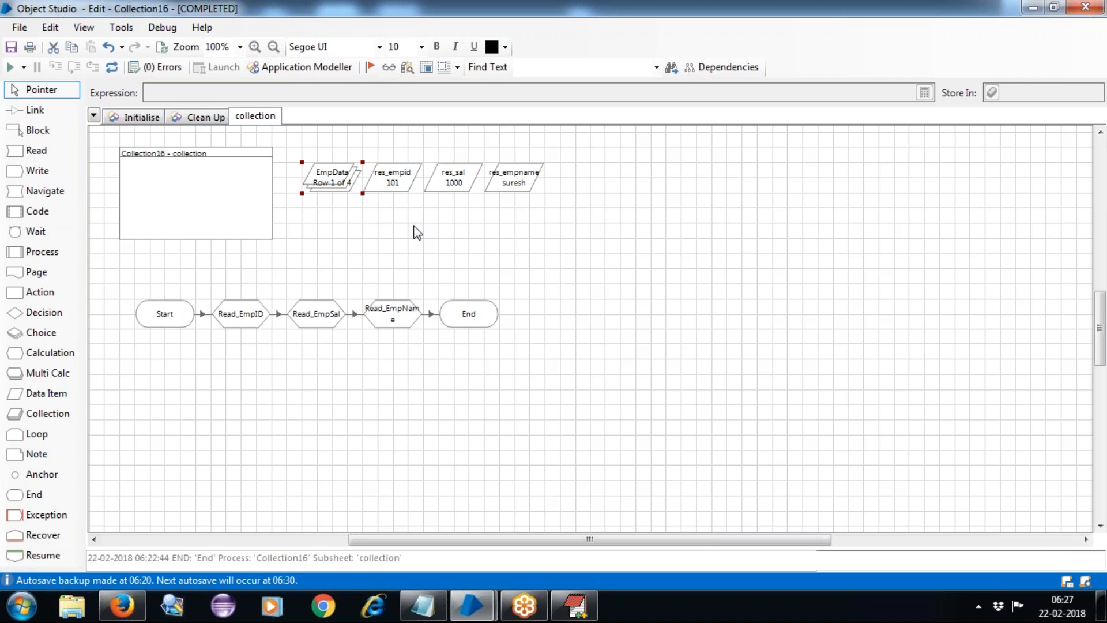
left_click(574, 605)
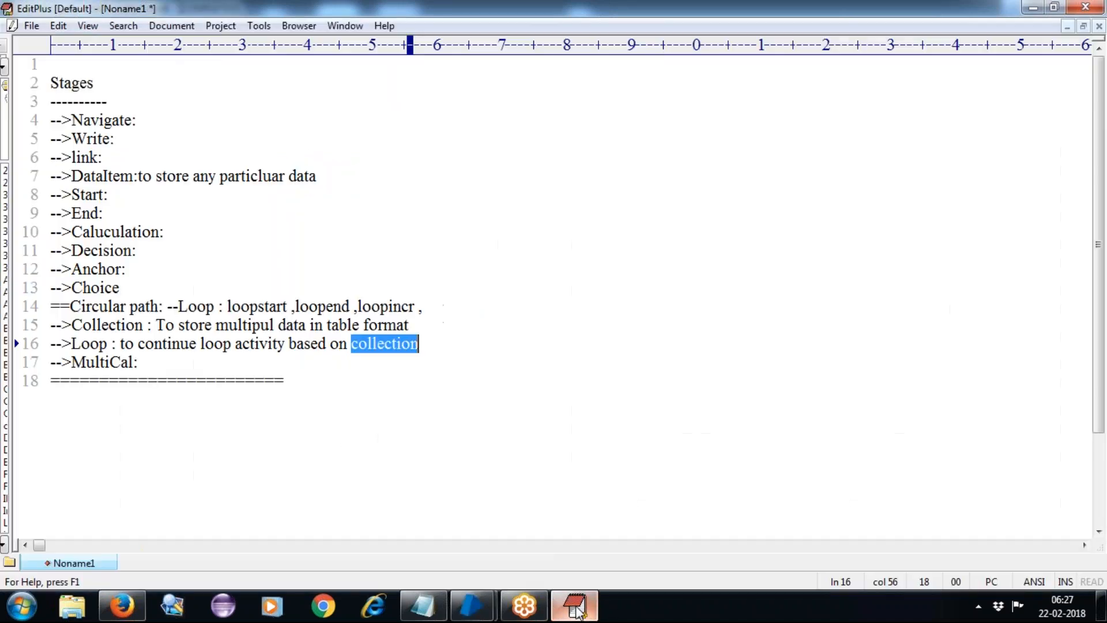
Highlight 'Loop' on line 16 and minimize EditPlus to reveal the Collection16 flow.
double_click(89, 344)
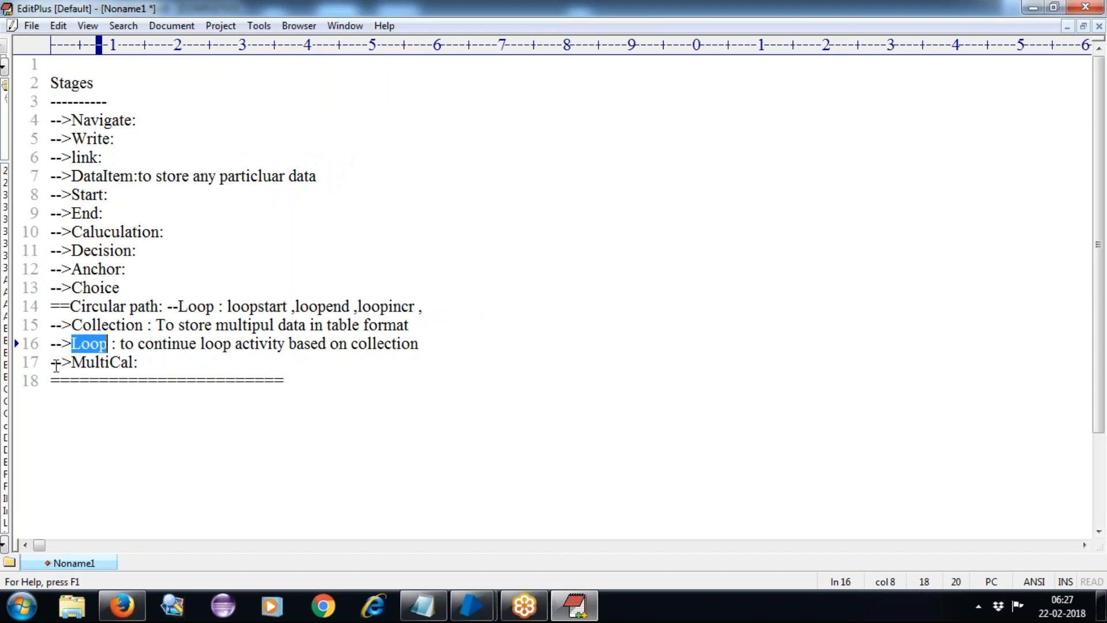
left_click(575, 606)
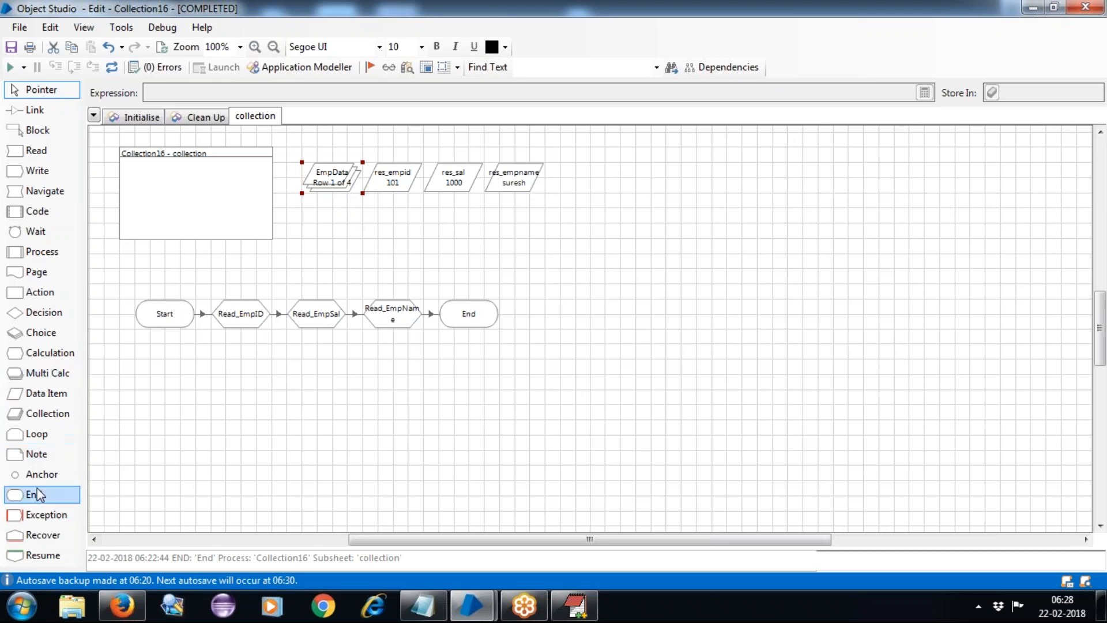
Add a Loop Start1/Loop End1 pair, placing Loop Start1 below Collection16 and Loop End1 above End.
left_click(32, 438)
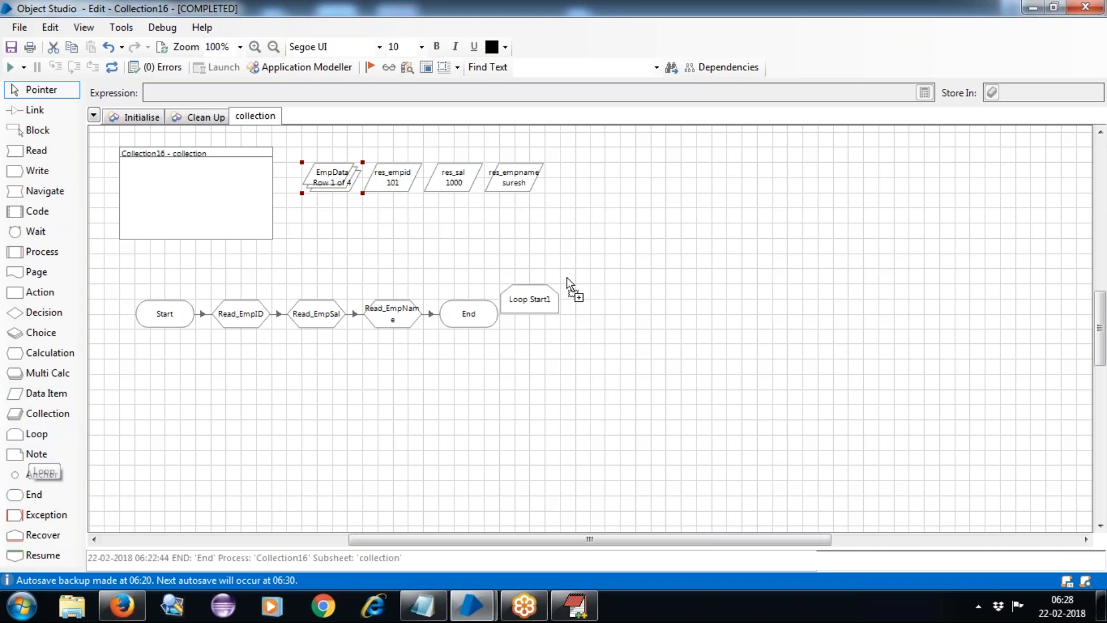
left_click(641, 226)
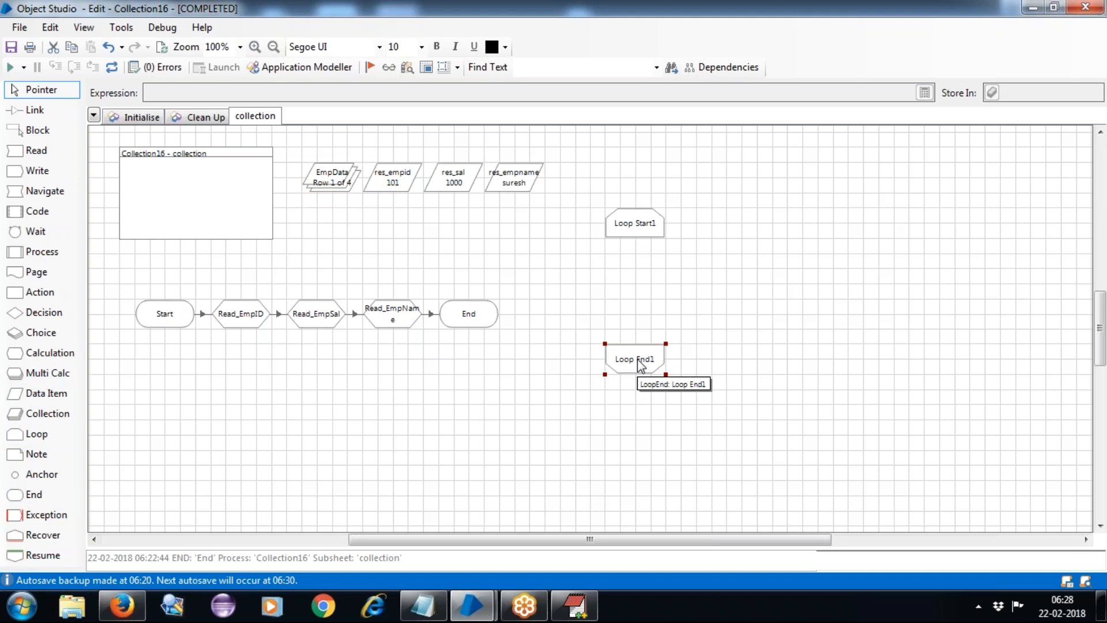
key("Delete")
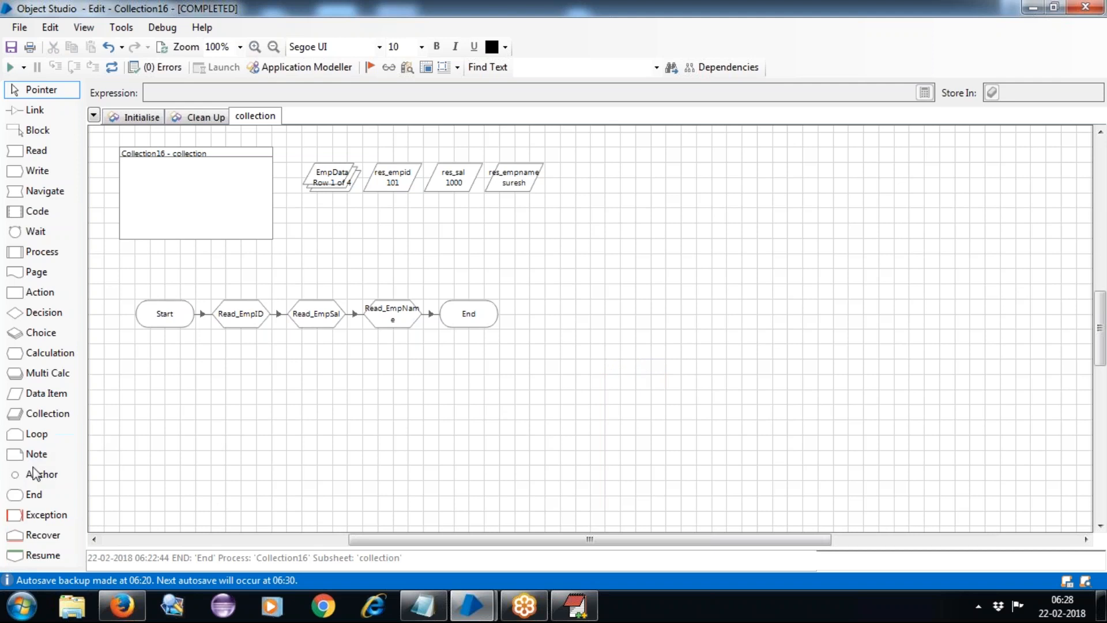
left_click_drag(27, 430, 654, 225)
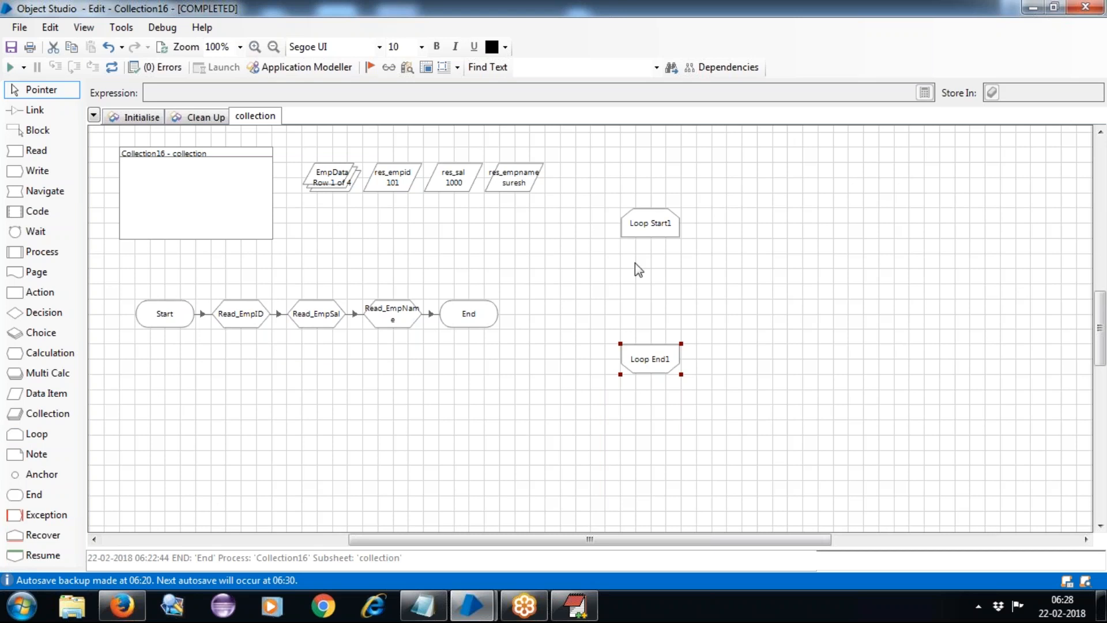
left_click(657, 225)
left_click_drag(660, 226, 205, 269)
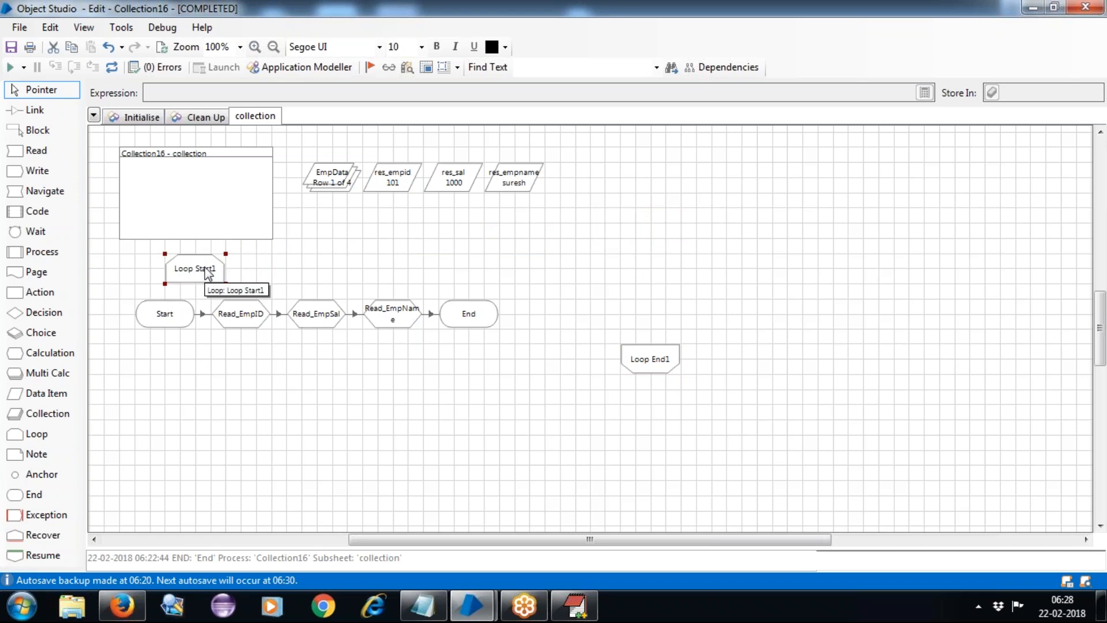
left_click_drag(654, 369, 443, 268)
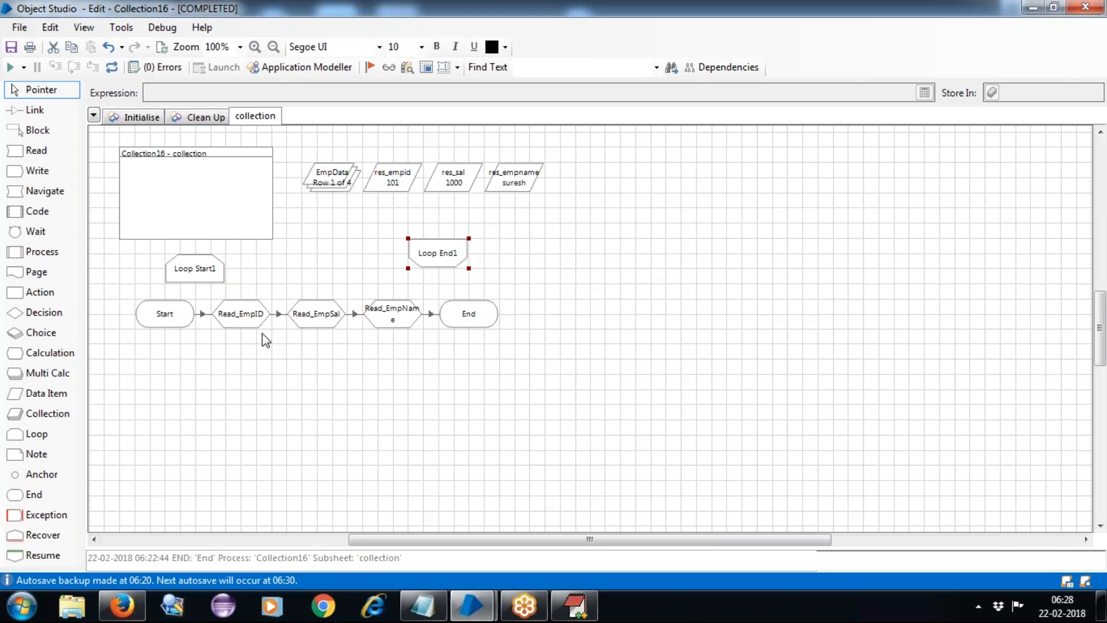
left_click_drag(443, 258, 443, 274)
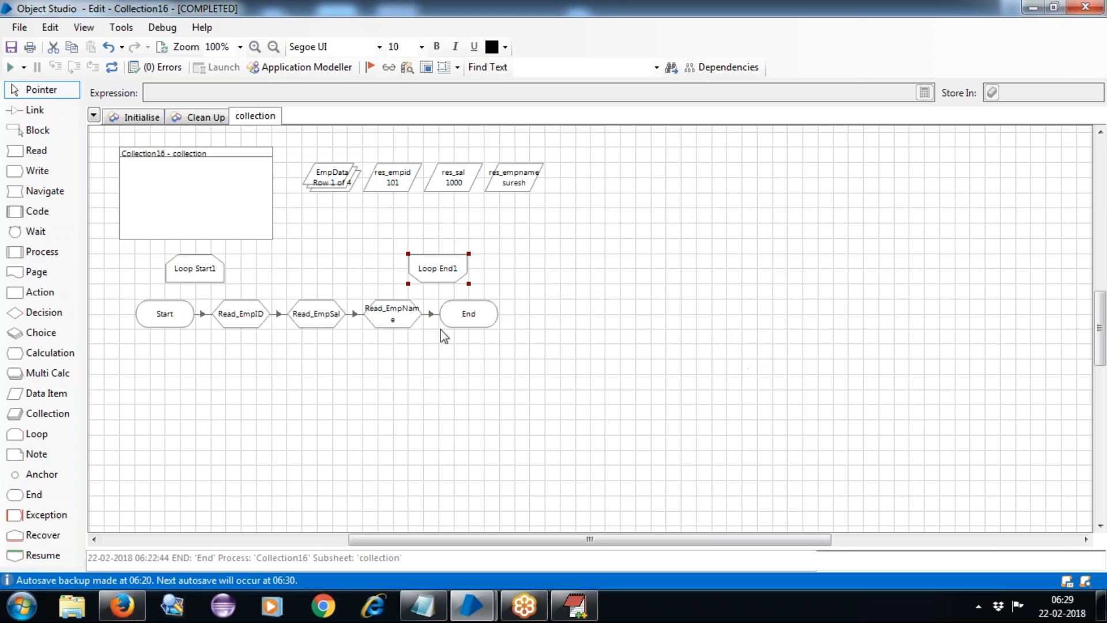
left_click(34, 110)
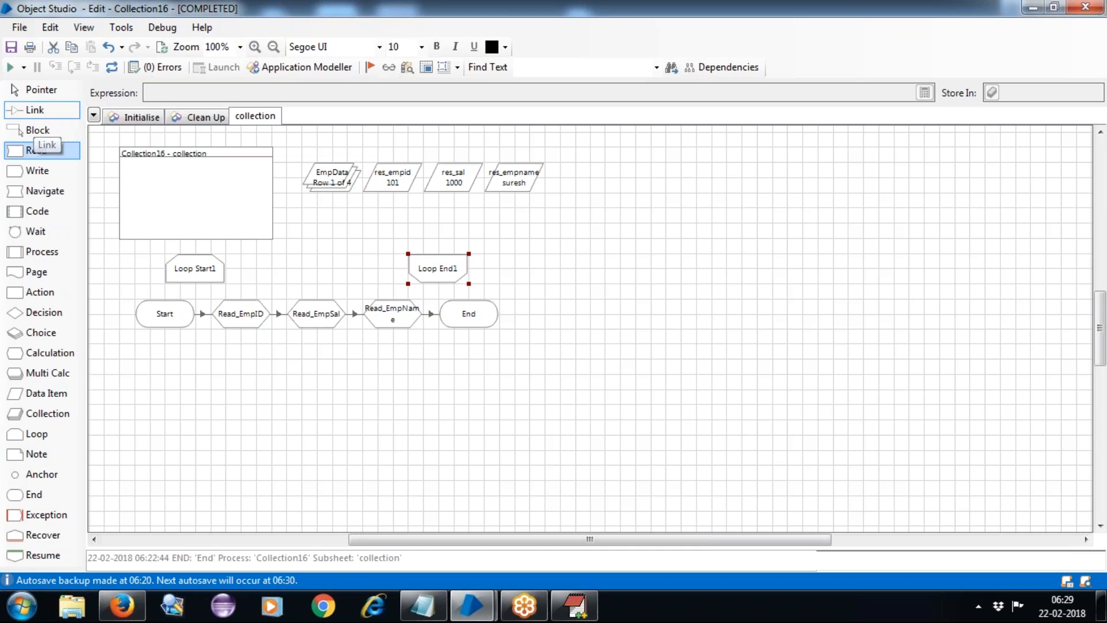
Link Start→Loop Start1→Read_EmpID and Read_EmpName→Loop End1→End, then reset the process.
left_click_drag(179, 316, 230, 311)
left_click_drag(404, 317, 461, 314)
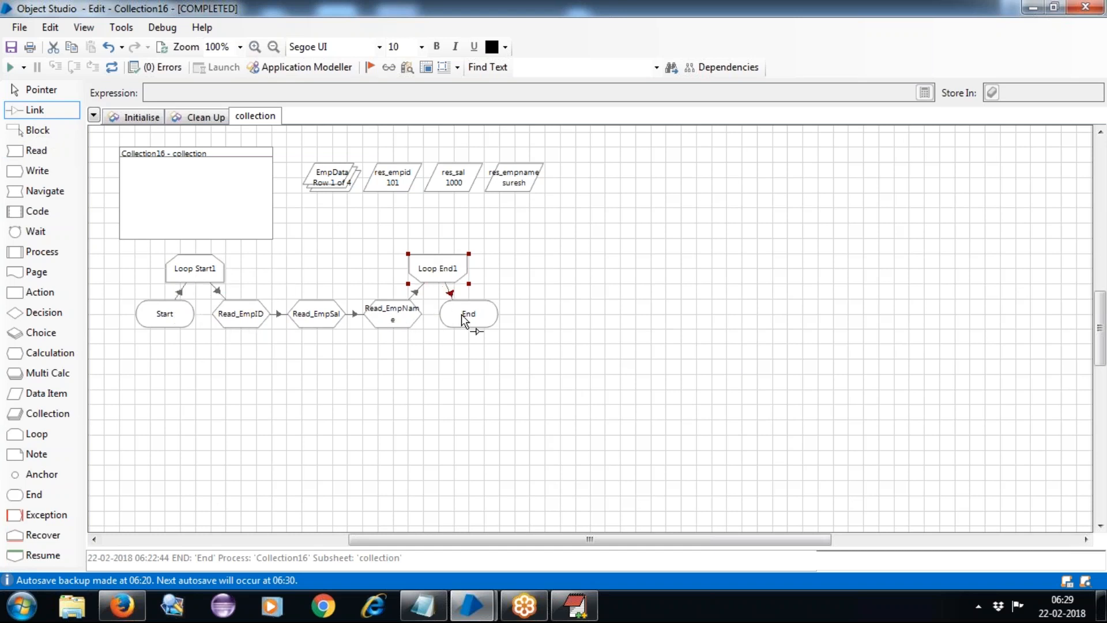
left_click(111, 67)
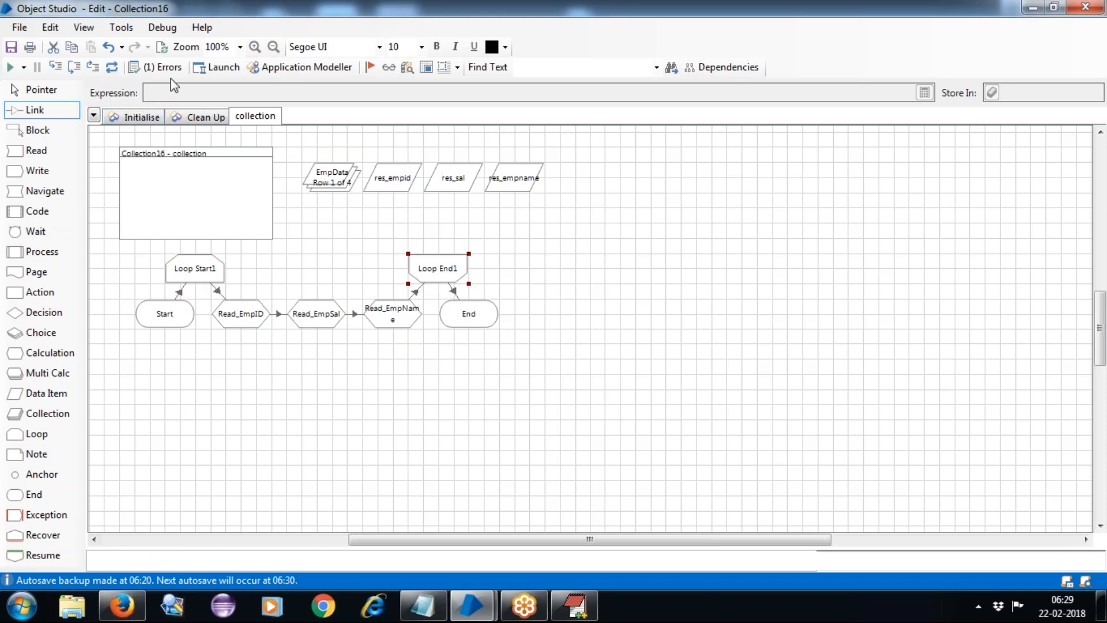
left_click(37, 91)
left_click(195, 278)
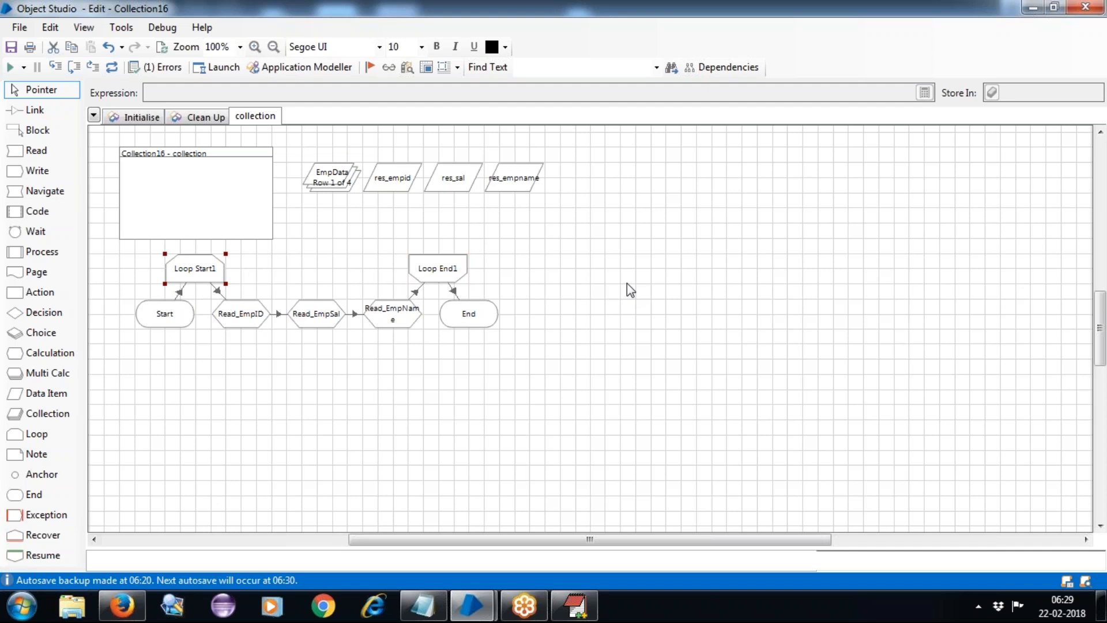
Check which collections Loop Start1 can loop over, then cancel its properties.
double_click(203, 270)
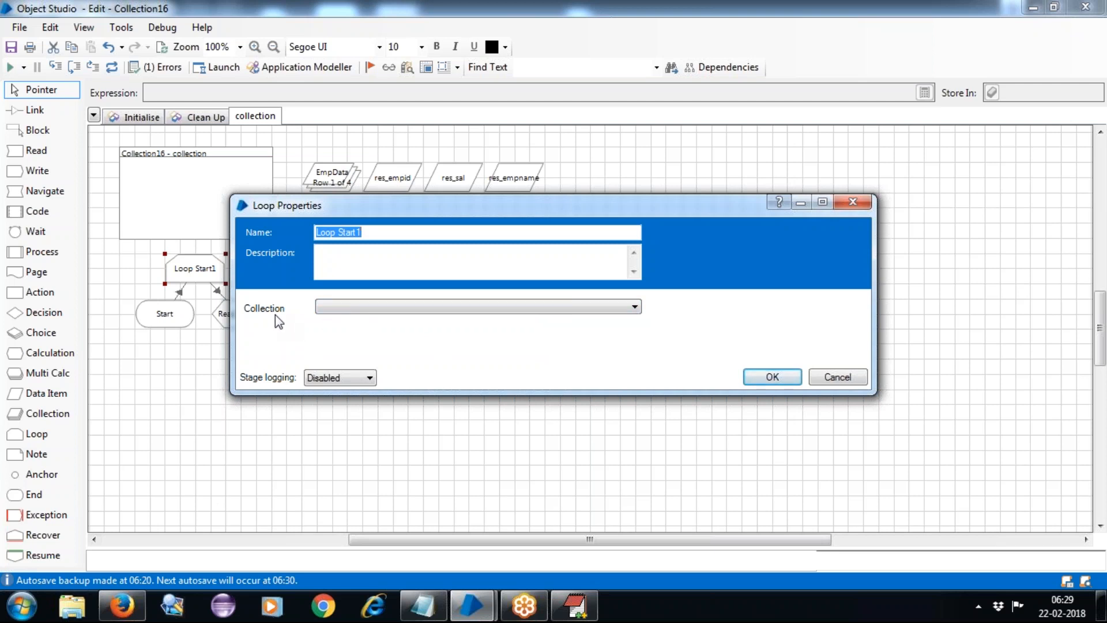
left_click(348, 307)
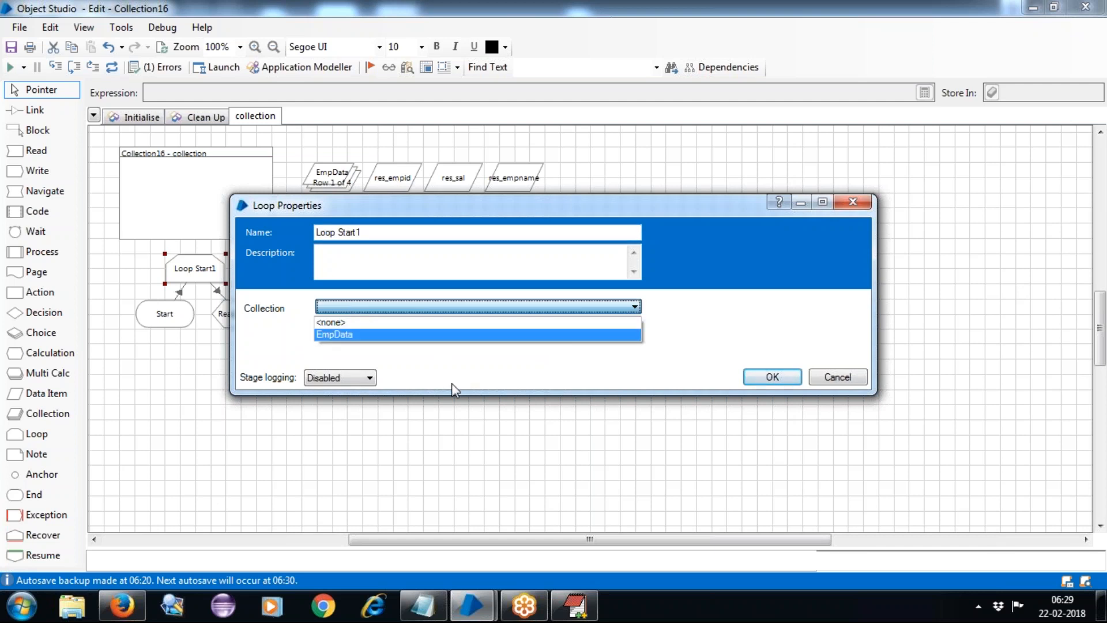
left_click(451, 383)
left_click(375, 304)
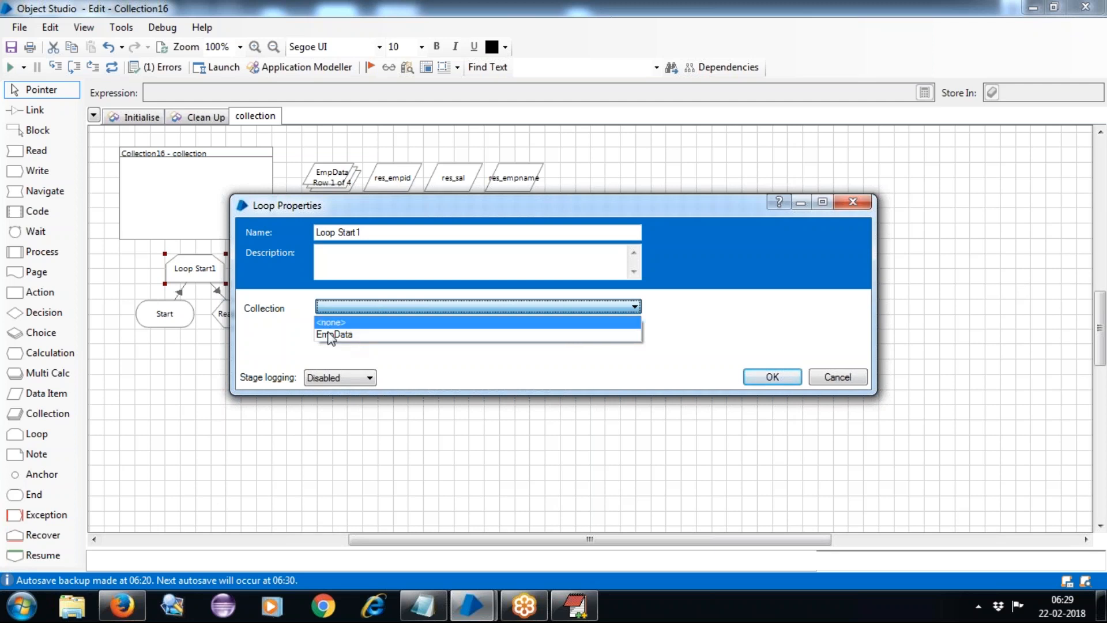
left_click(435, 363)
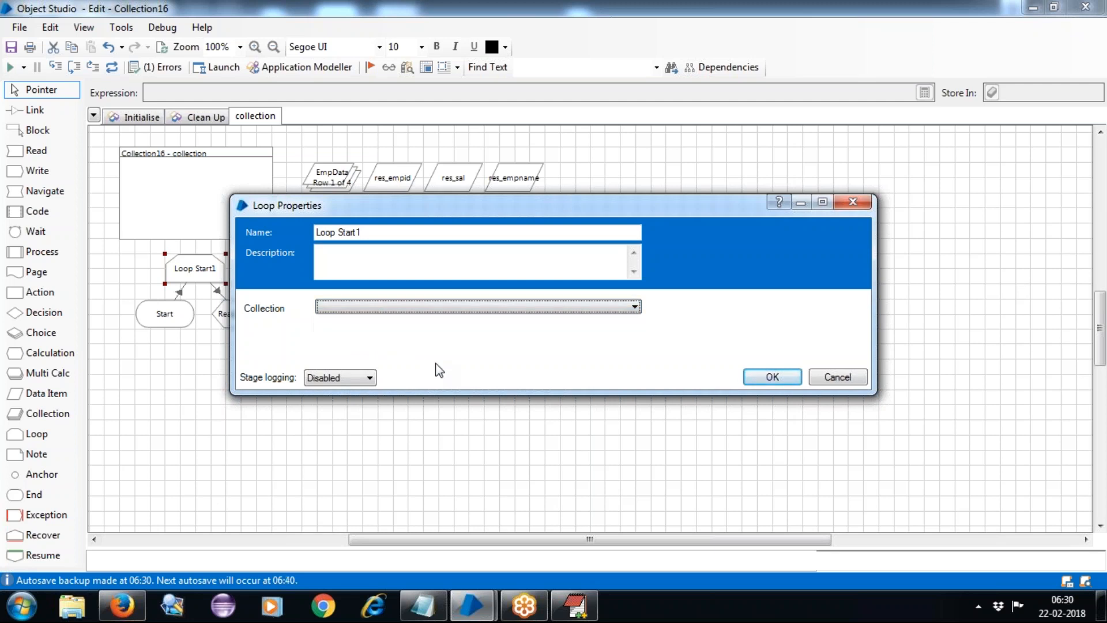
left_click(828, 379)
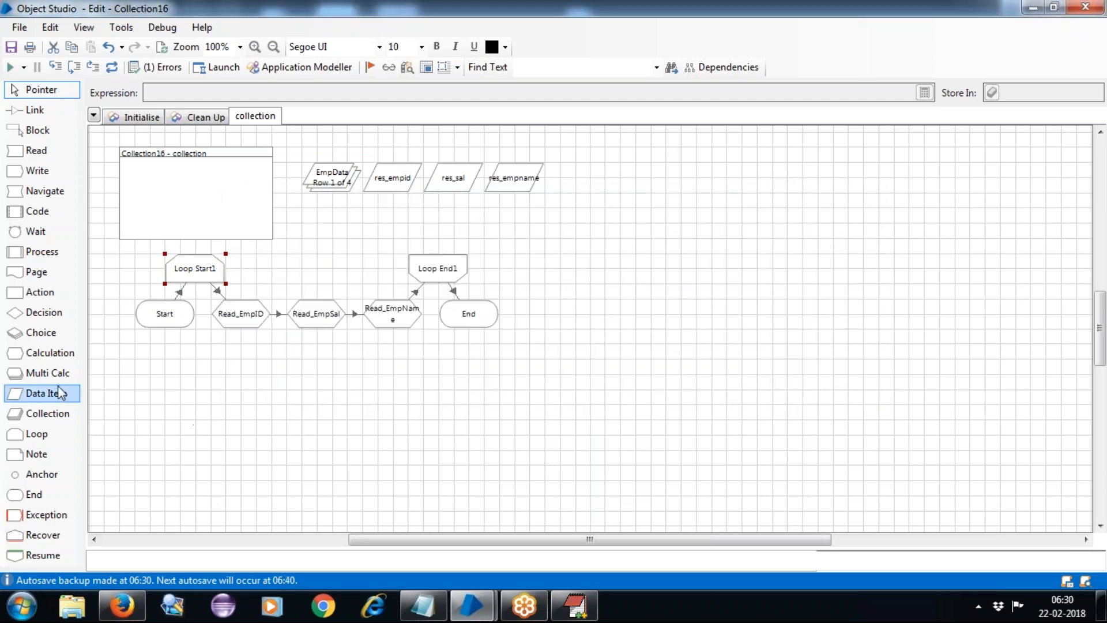
Add a temporary Coll1 collection stage, confirm it appears in the loop list, then delete it.
left_click_drag(34, 414, 399, 431)
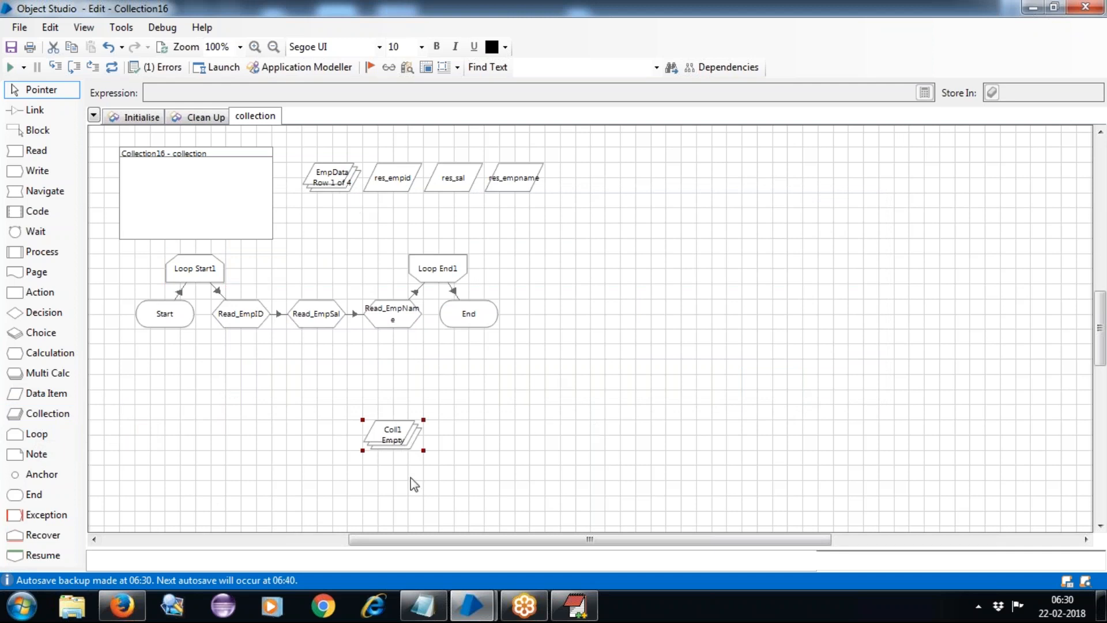
double_click(188, 279)
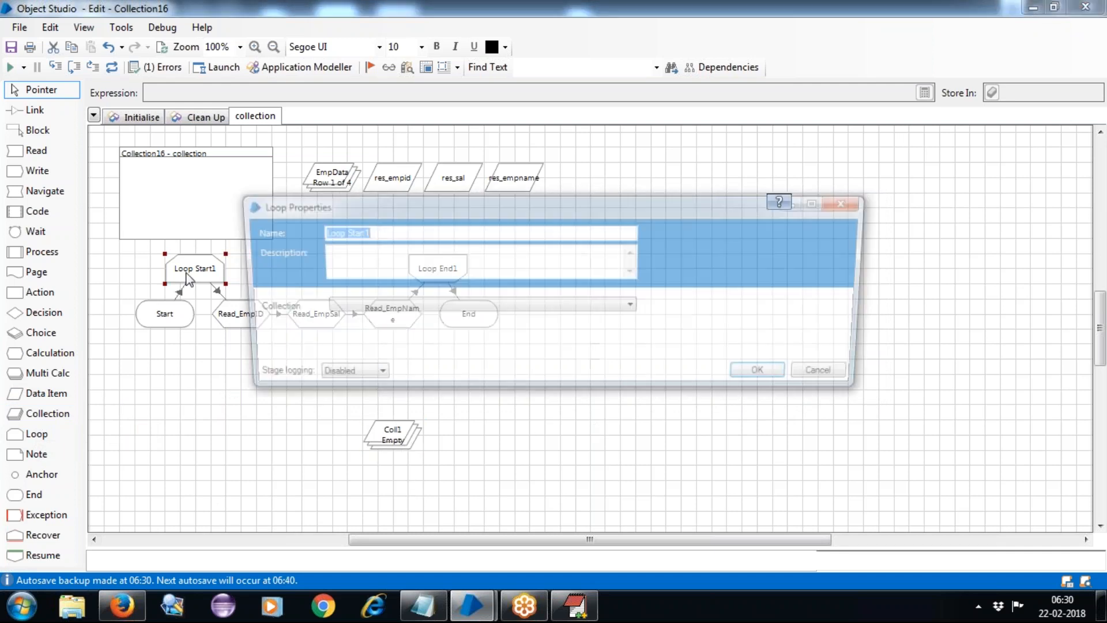
left_click(369, 307)
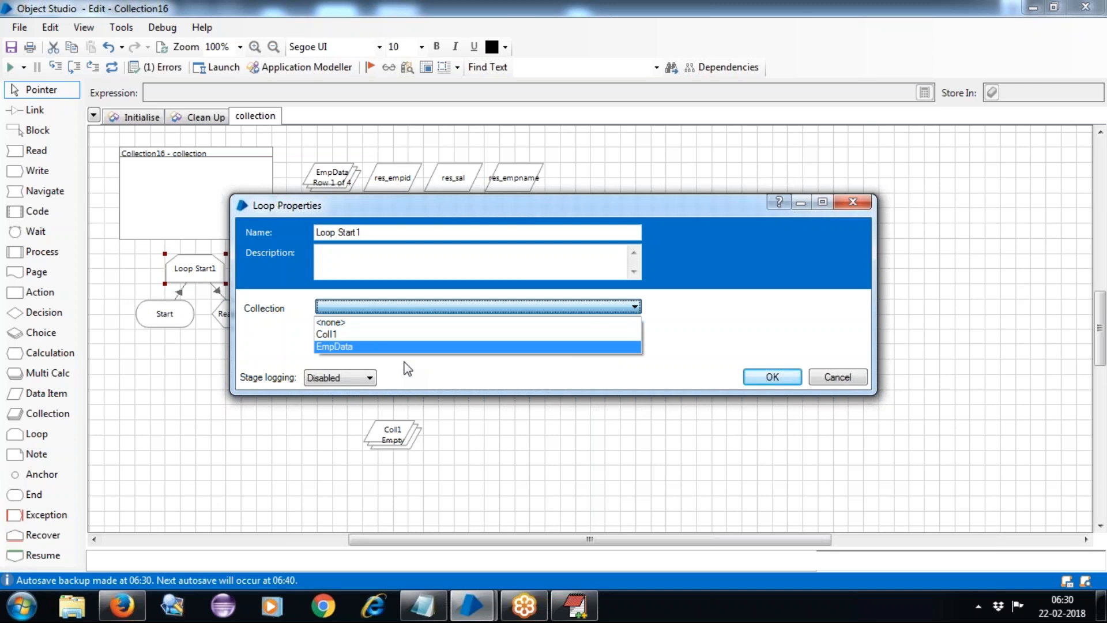
left_click(839, 380)
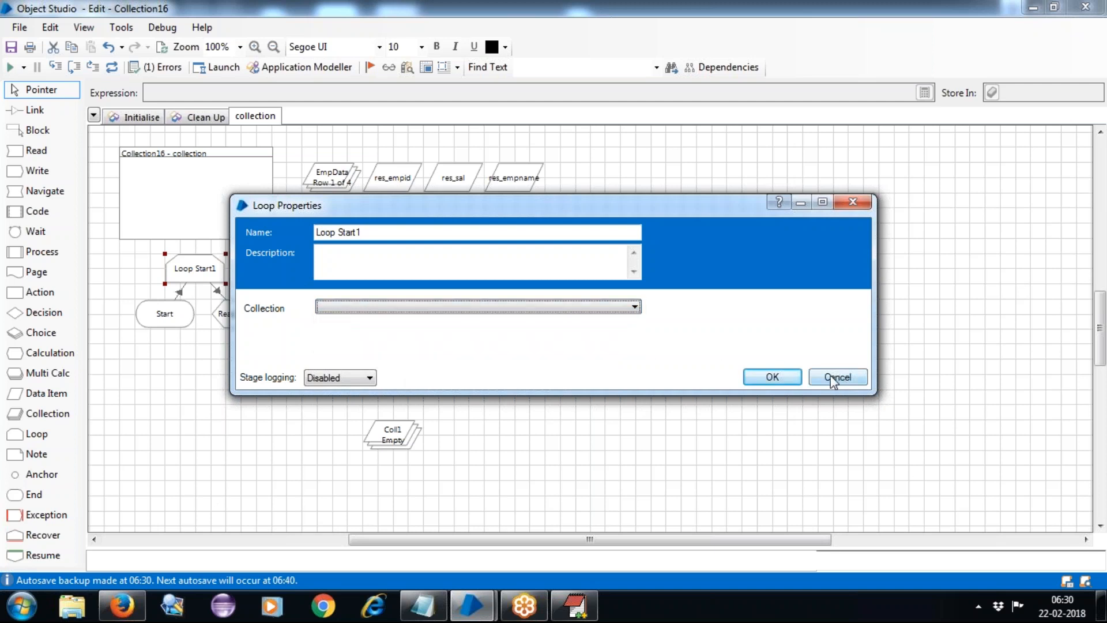
left_click(836, 377)
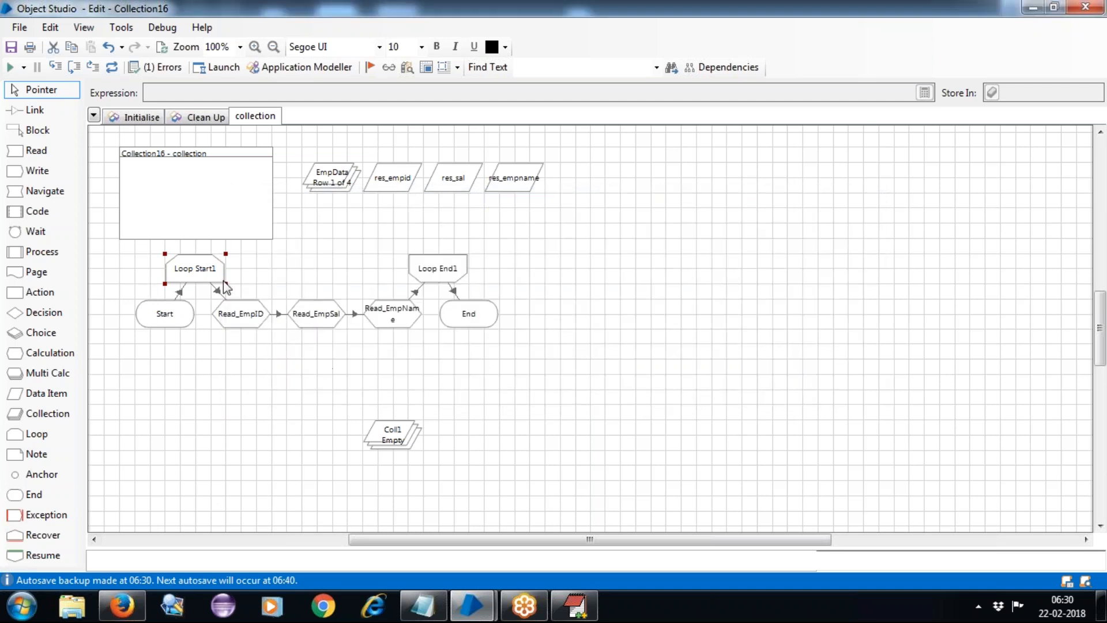
left_click(389, 440)
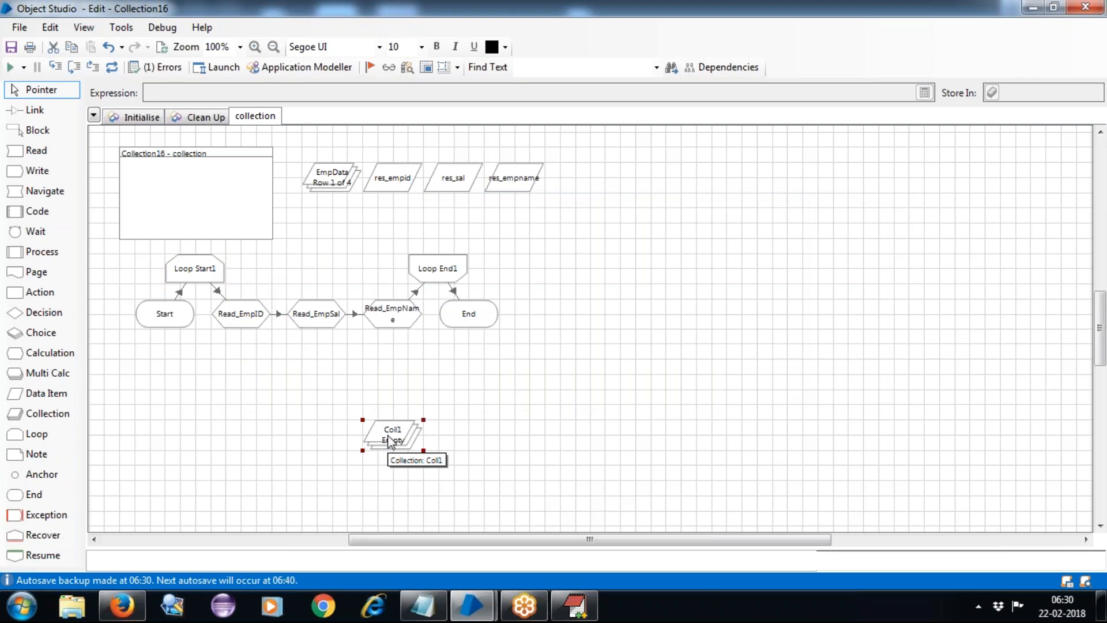
key("Delete")
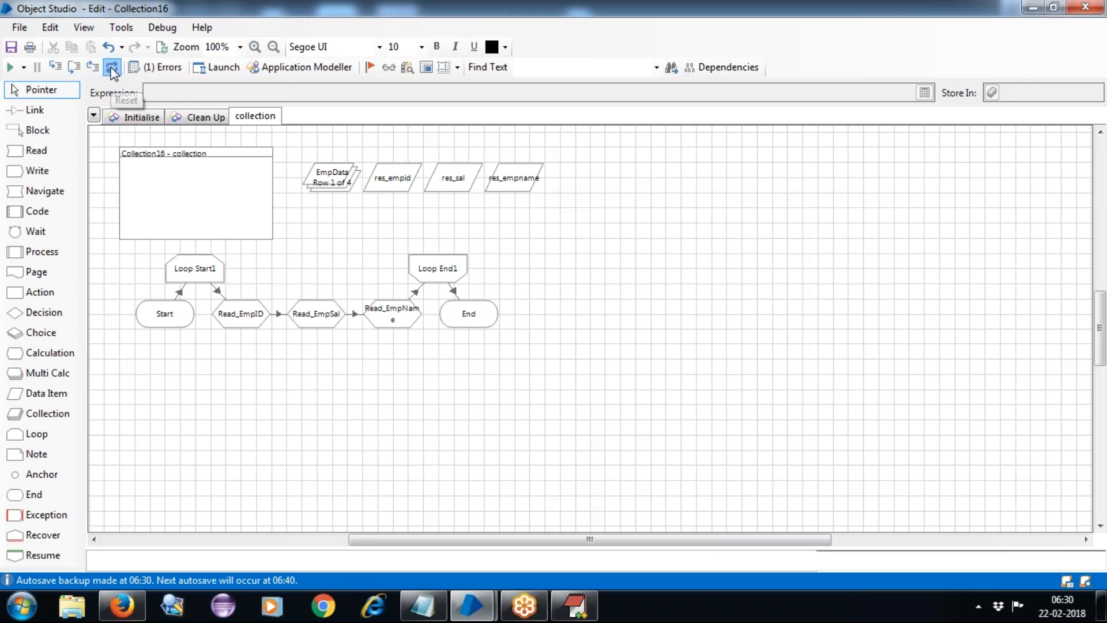
Set Loop Start1 to loop over the EmpData collection and run the process.
double_click(180, 268)
left_click(323, 307)
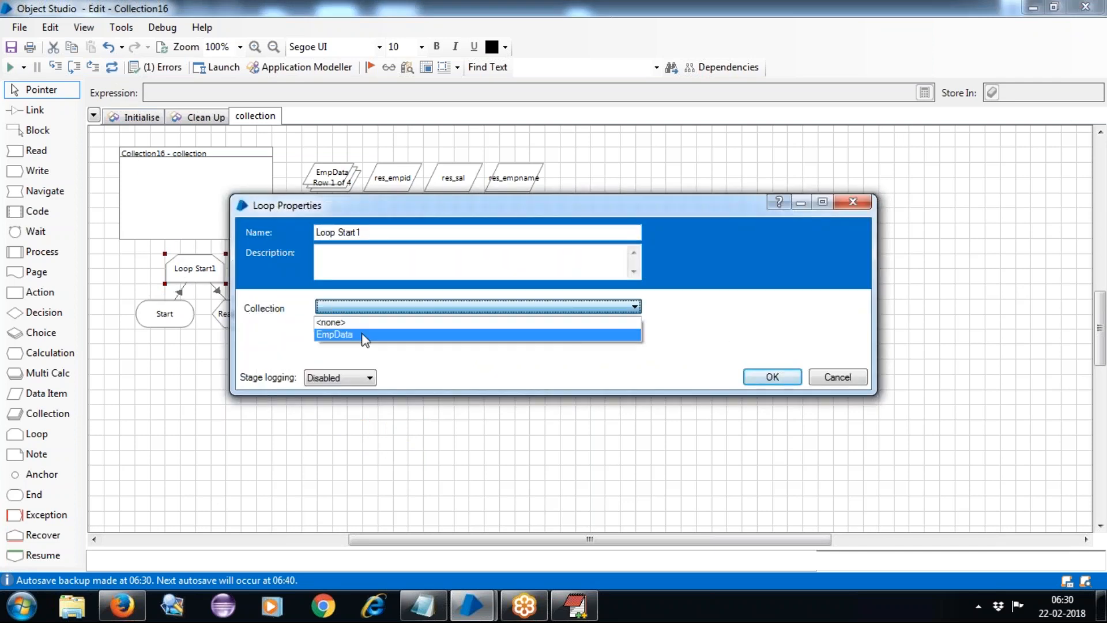
left_click(358, 332)
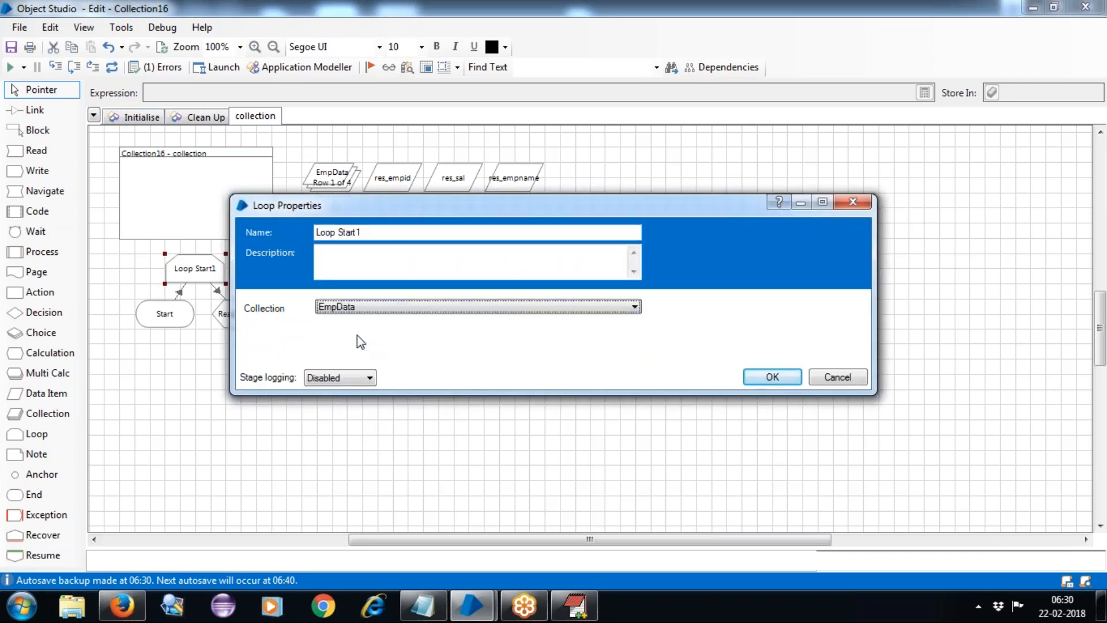
left_click(773, 378)
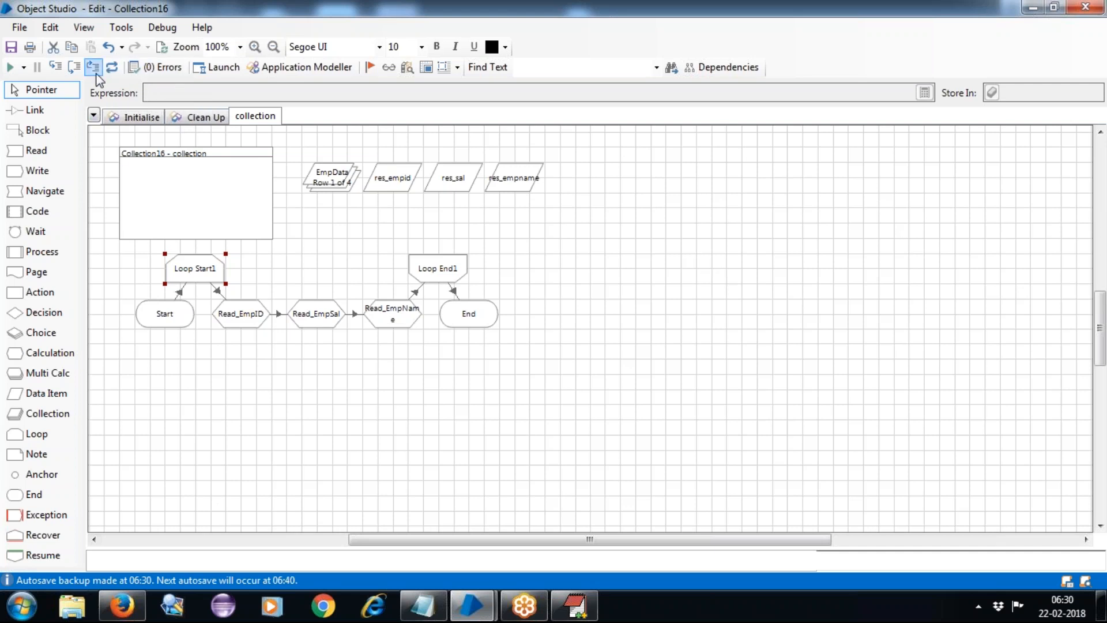
left_click(9, 69)
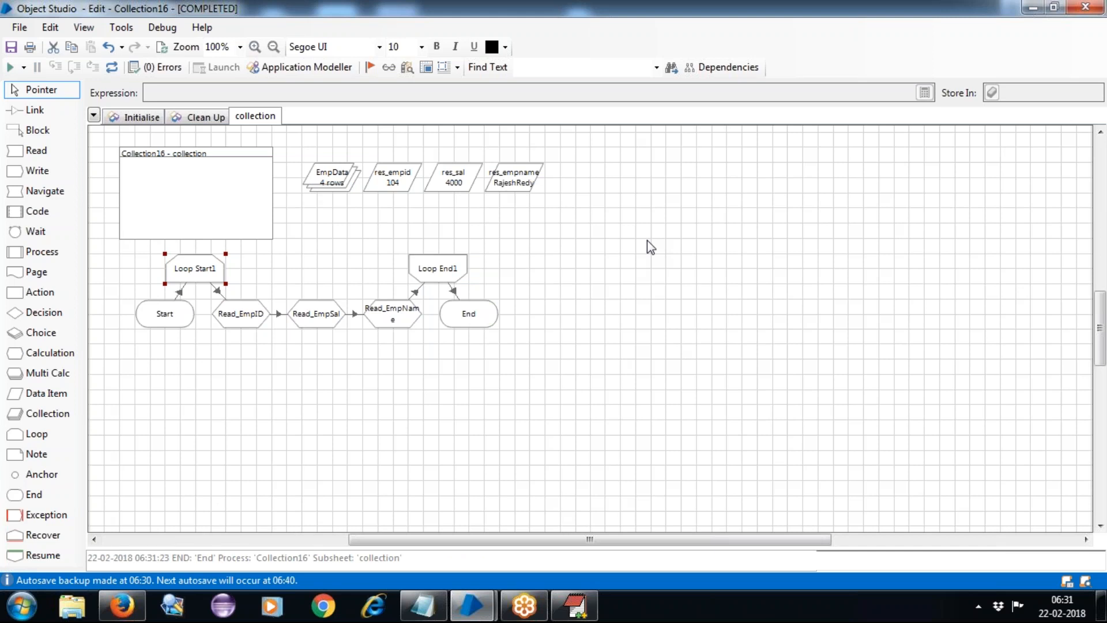
After the run finishes, bring the EditPlus Stages notes back to the front.
left_click(574, 605)
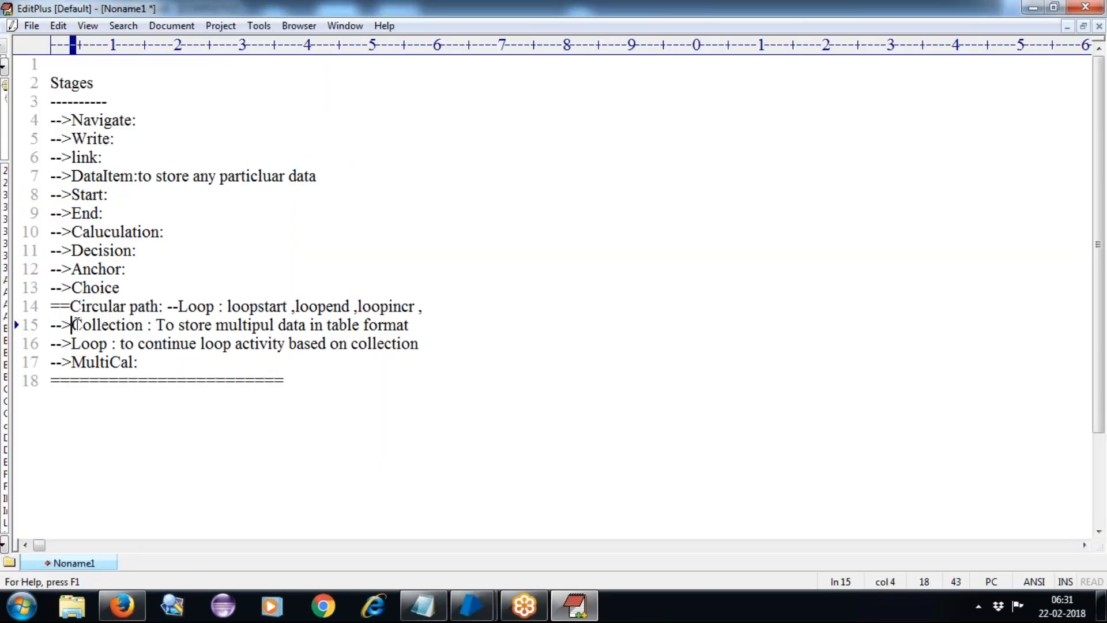
Highlight 'Collection' and 'Loop' in the notes, then Alt+Tab back to Object Studio.
double_click(78, 326)
double_click(89, 346)
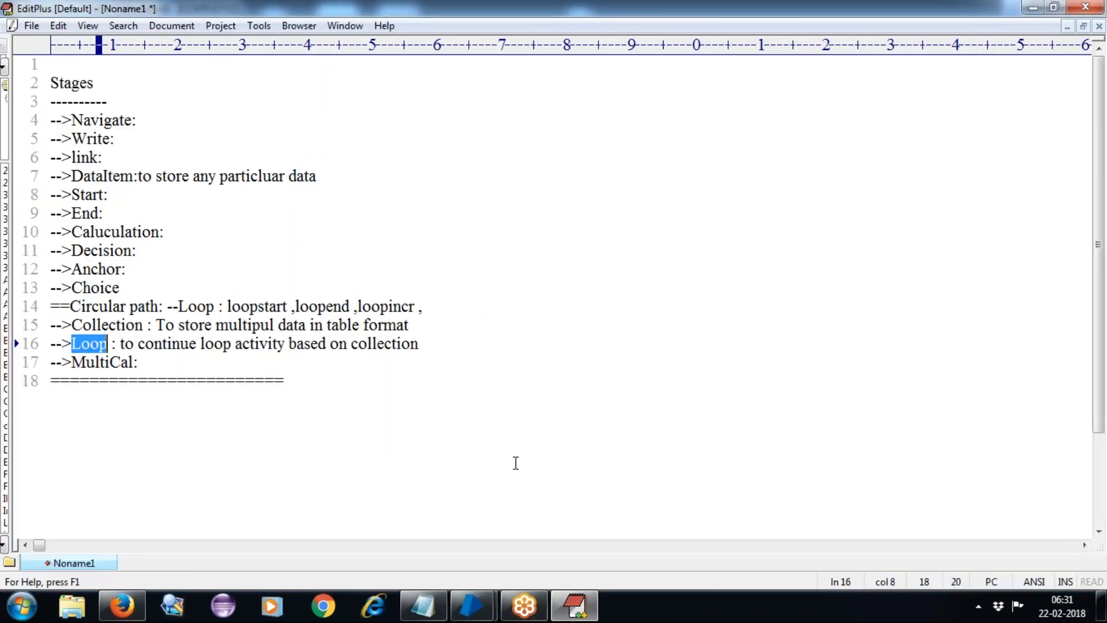
key("alt+Tab")
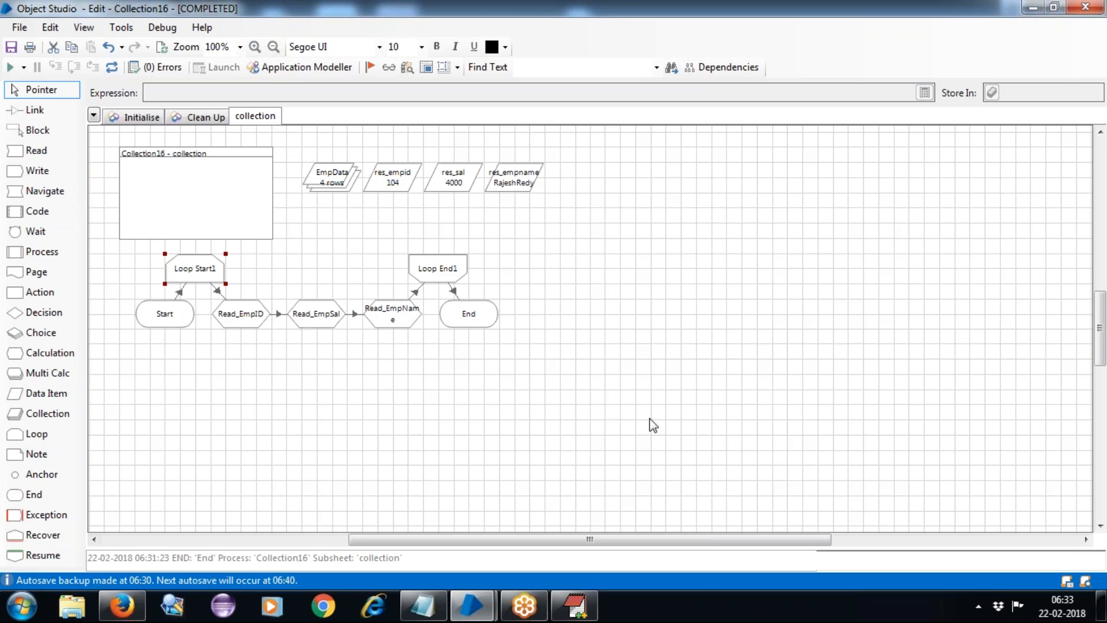
Switch from Object Studio to the EditPlus stage notes ending at '-->MultiCal:'.
left_click(579, 602)
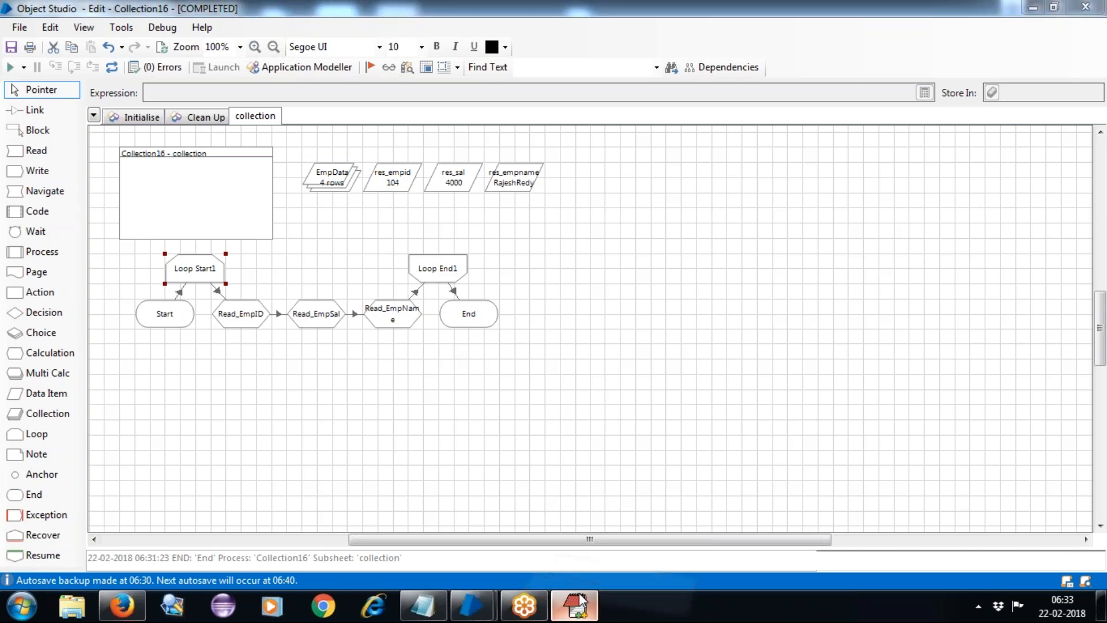
left_click(156, 361)
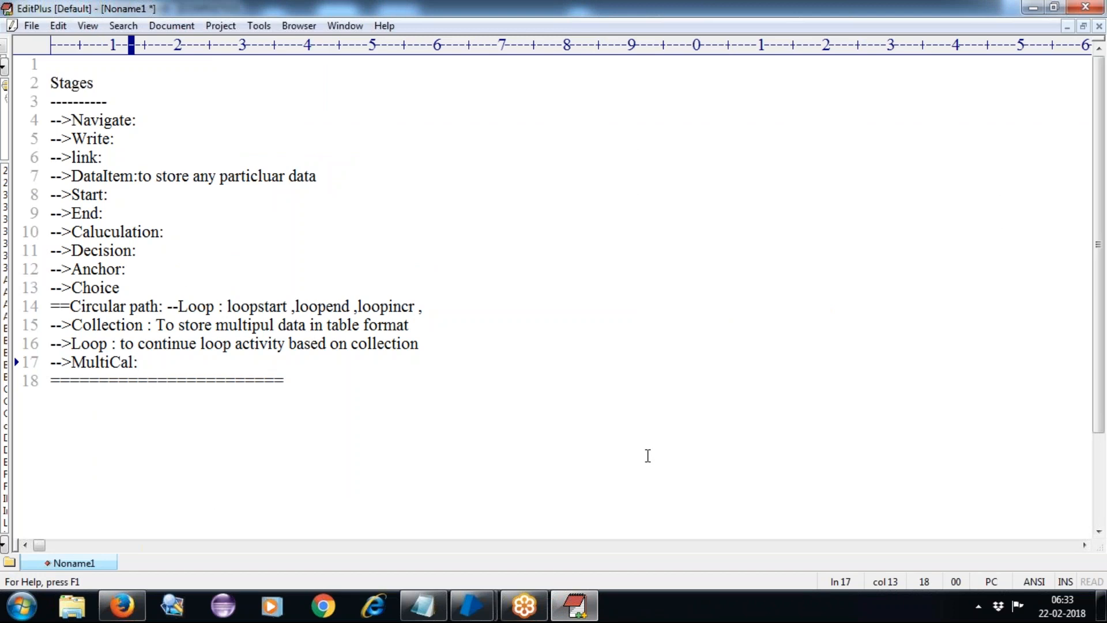
Describe the Caluculation stage as 'to perform any single cal'.
left_click(169, 231)
left_click(158, 362)
left_click(202, 230)
type("to perform")
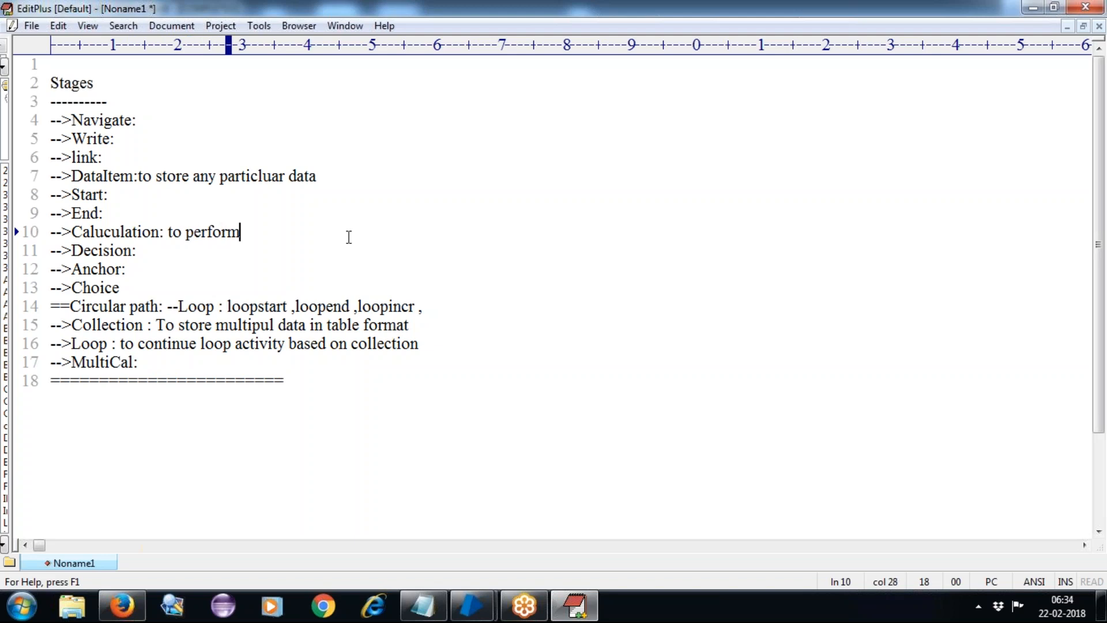
type(" any sing")
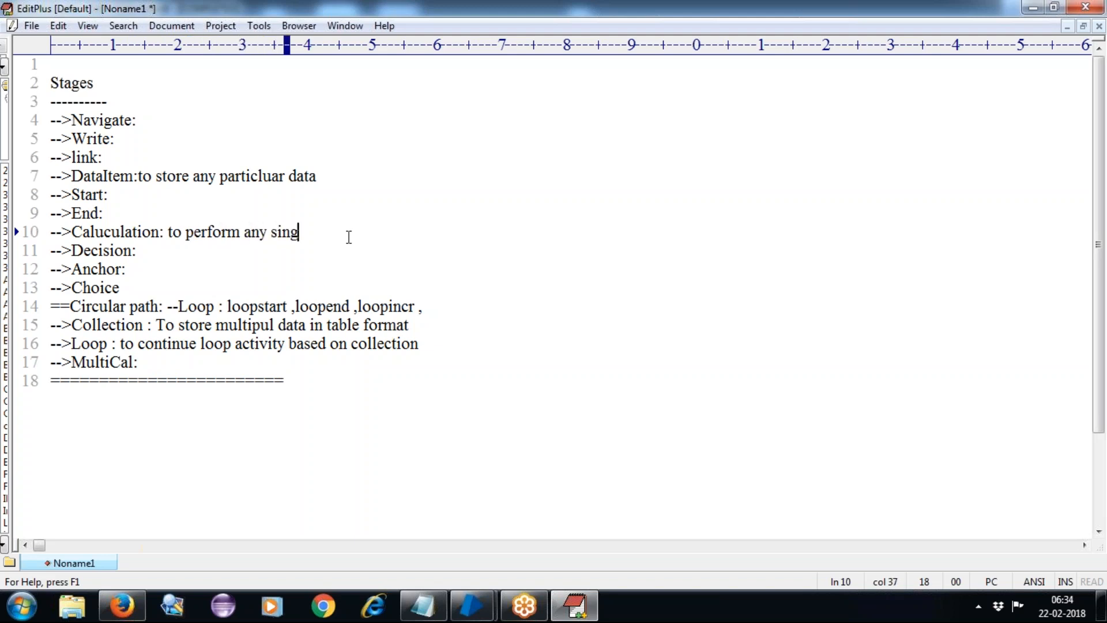
type("le can")
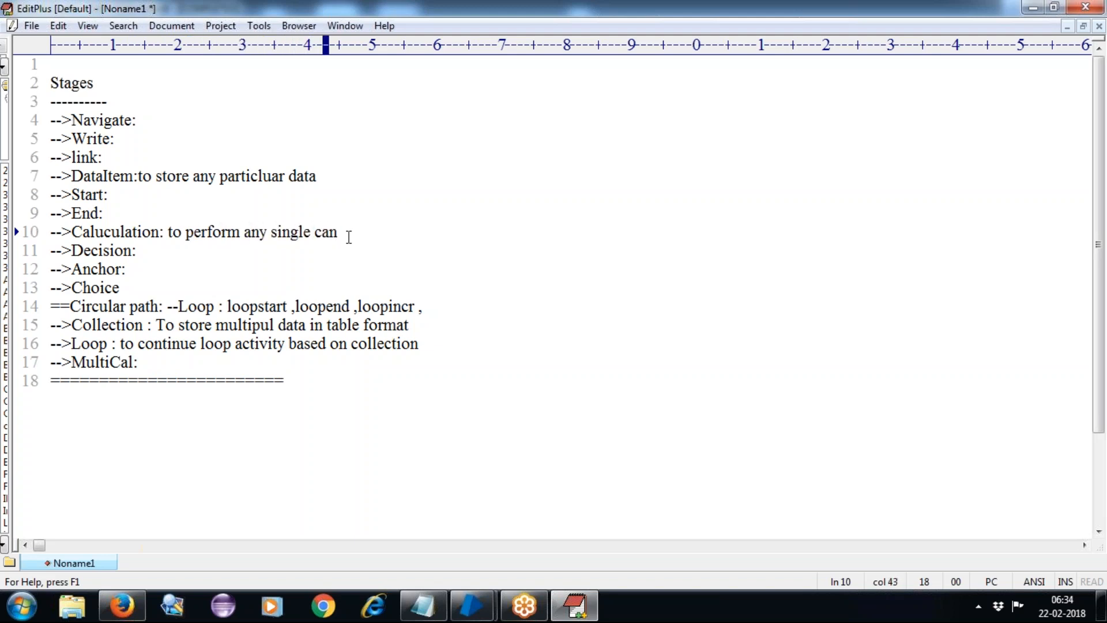
key("BackSpace")
type("l")
Describe the MultiCal stage as 'to perform multipul cal in a single step'.
left_click(154, 362)
type("to per")
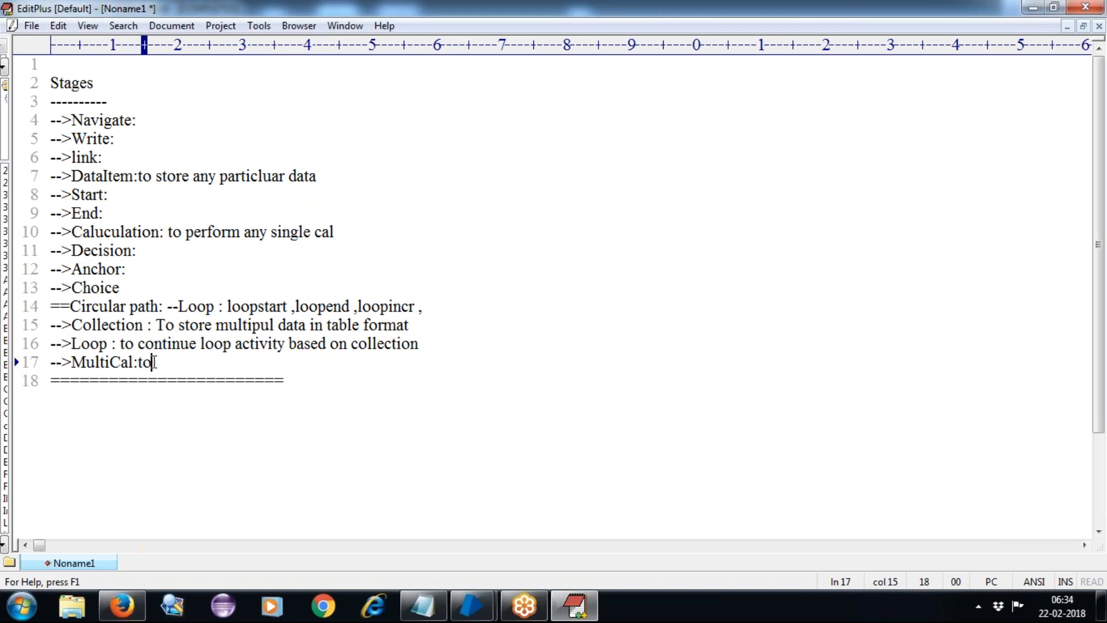
type("from")
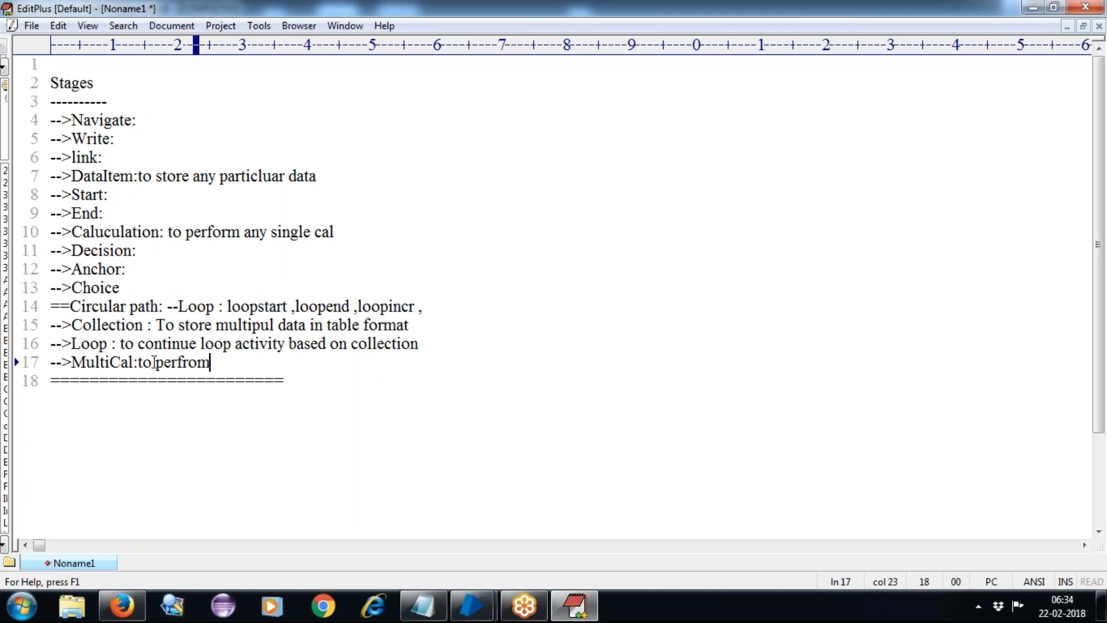
key("BackSpace")
key("BackSpace")
key("BackSpace")
key("BackSpace")
type("f")
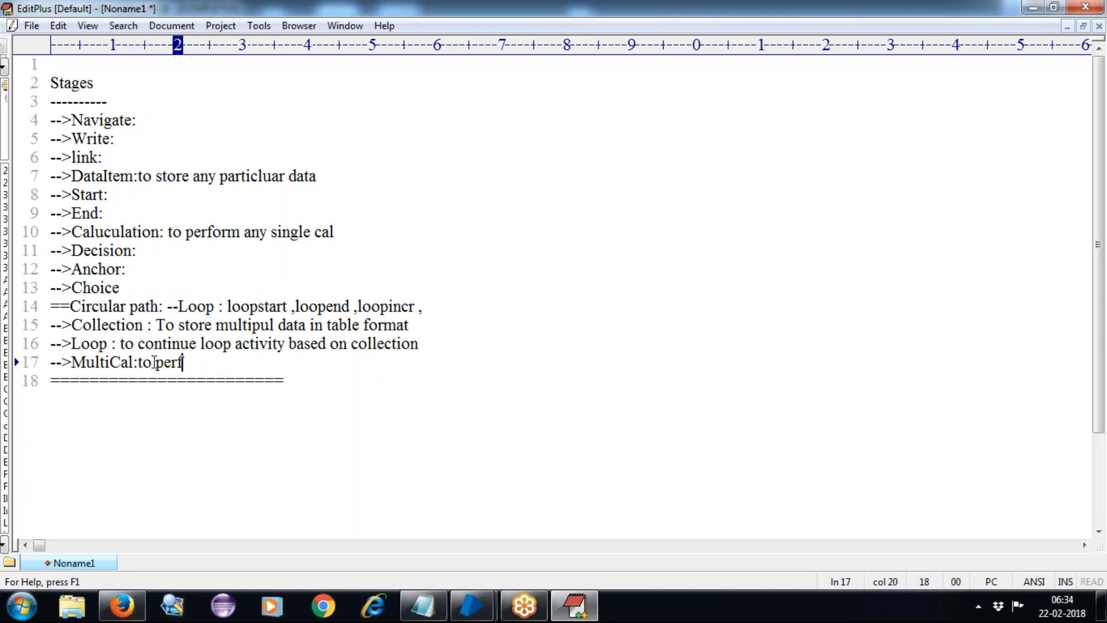
type("orm multipu")
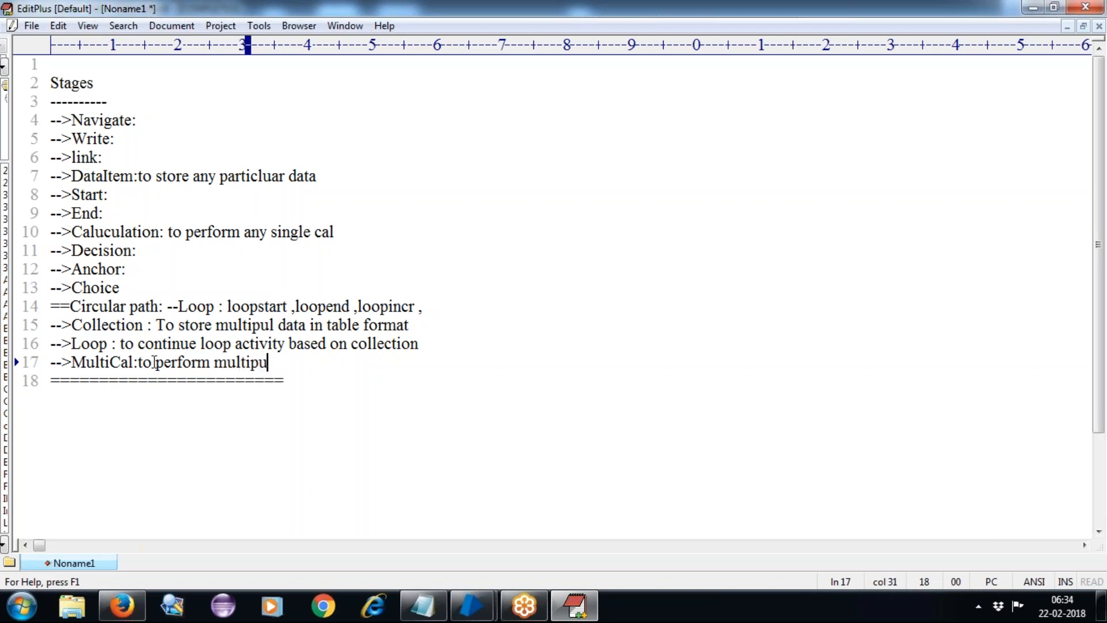
type("l cal")
type("in")
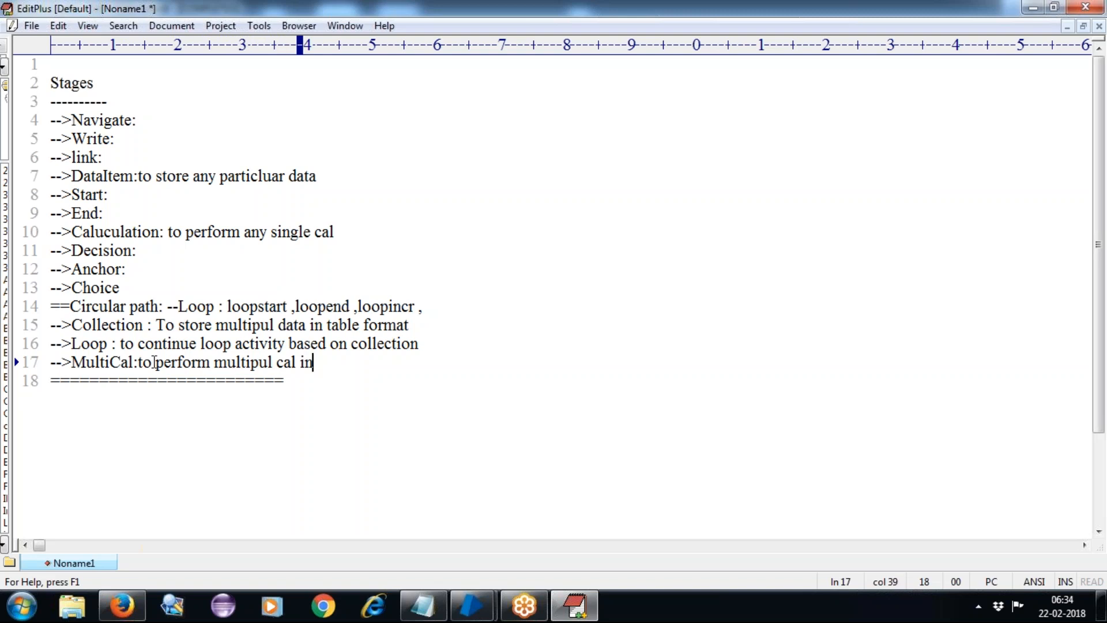
type(" a singl")
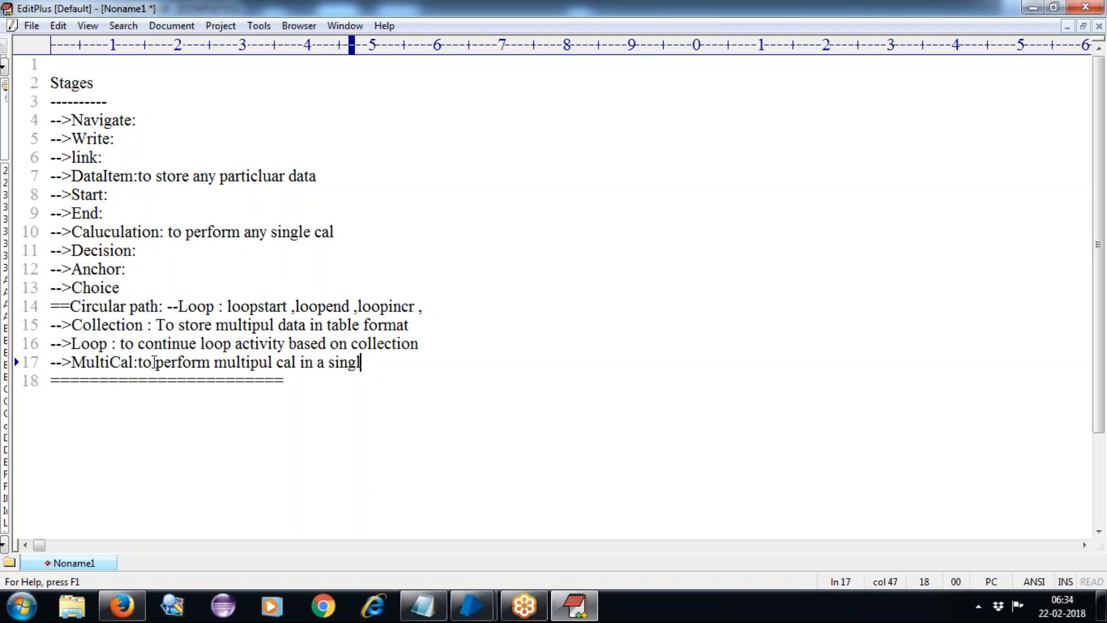
type("e stpe")
key("BackSpace")
key("BackSpace")
type("ep")
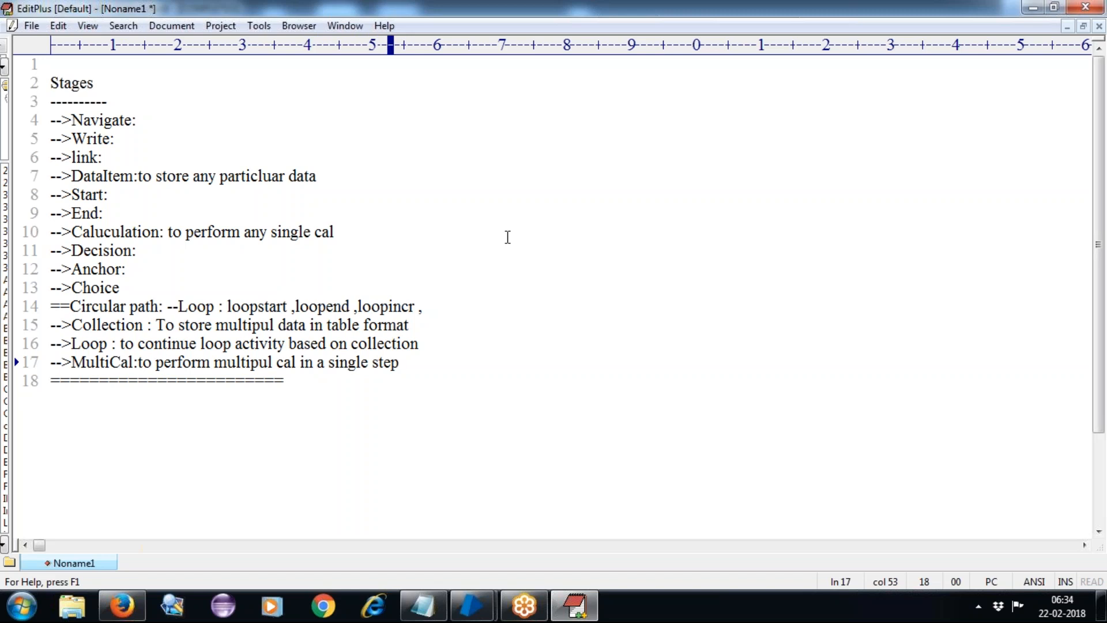
Back in Object Studio, duplicate the collection page and name the copy 'collection - MultiCal'.
mouse_move(474, 605)
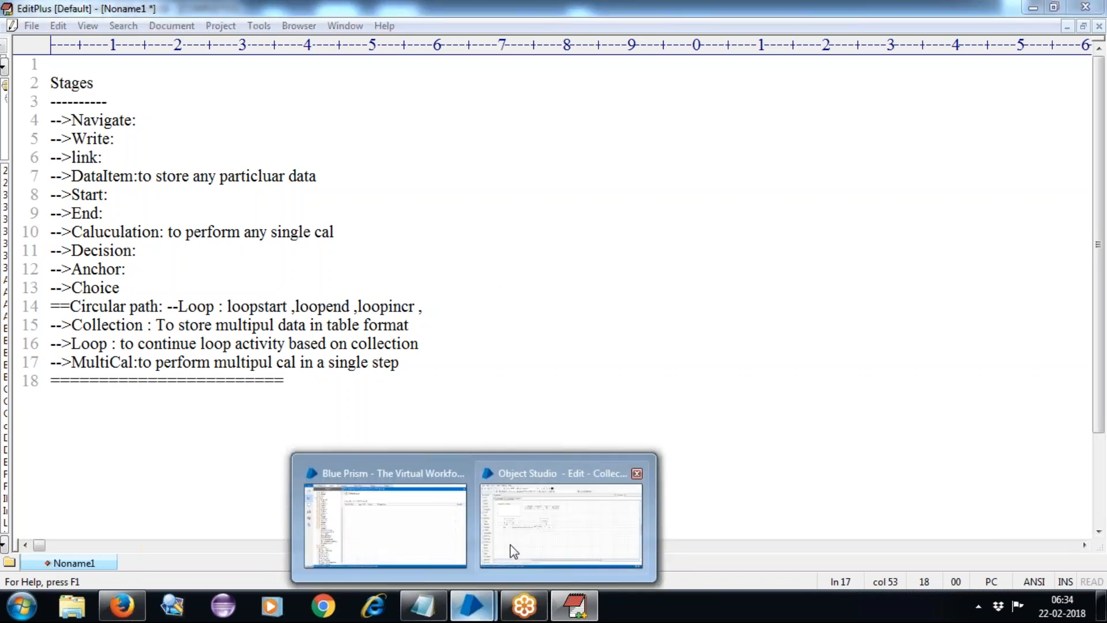
left_click(517, 542)
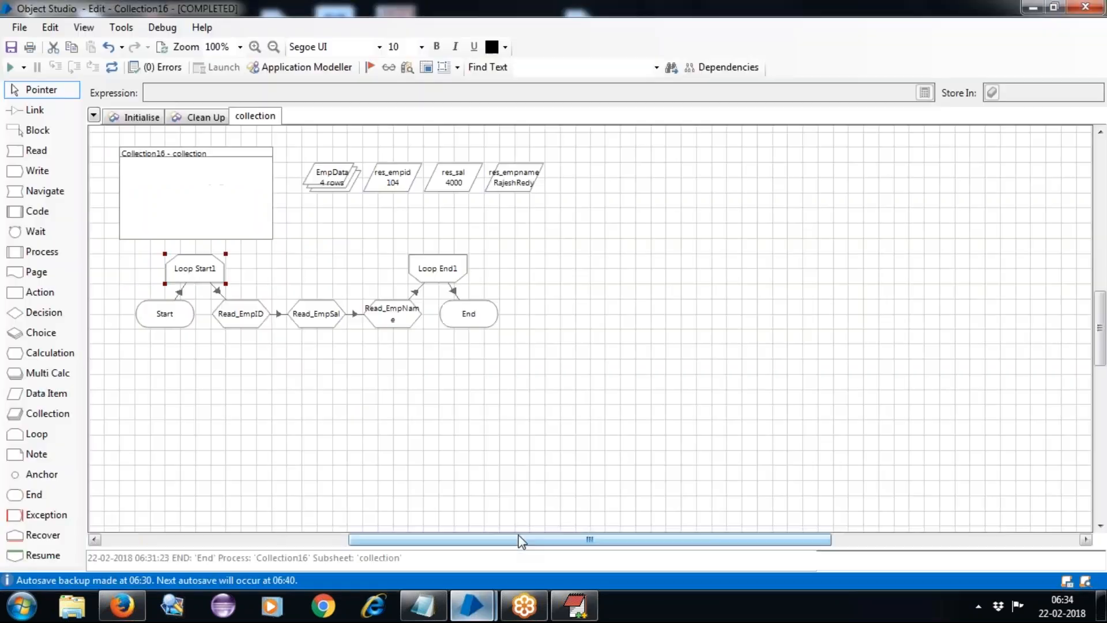
right_click(268, 116)
left_click(321, 140)
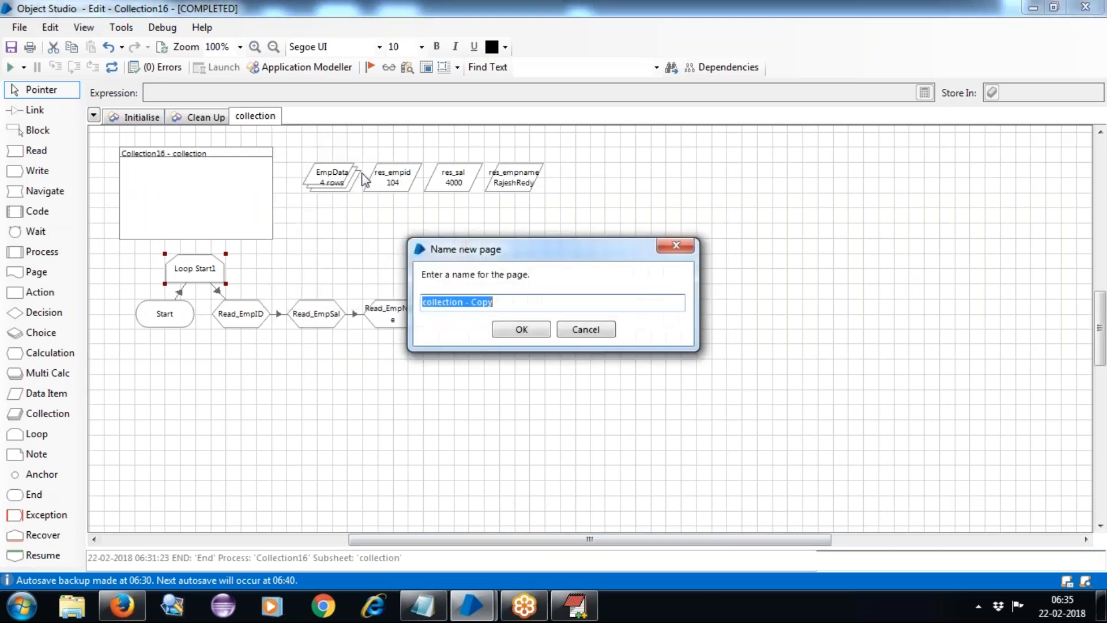
left_click(523, 308)
key("BackSpace")
key("BackSpace")
key("BackSpace")
key("BackSpace")
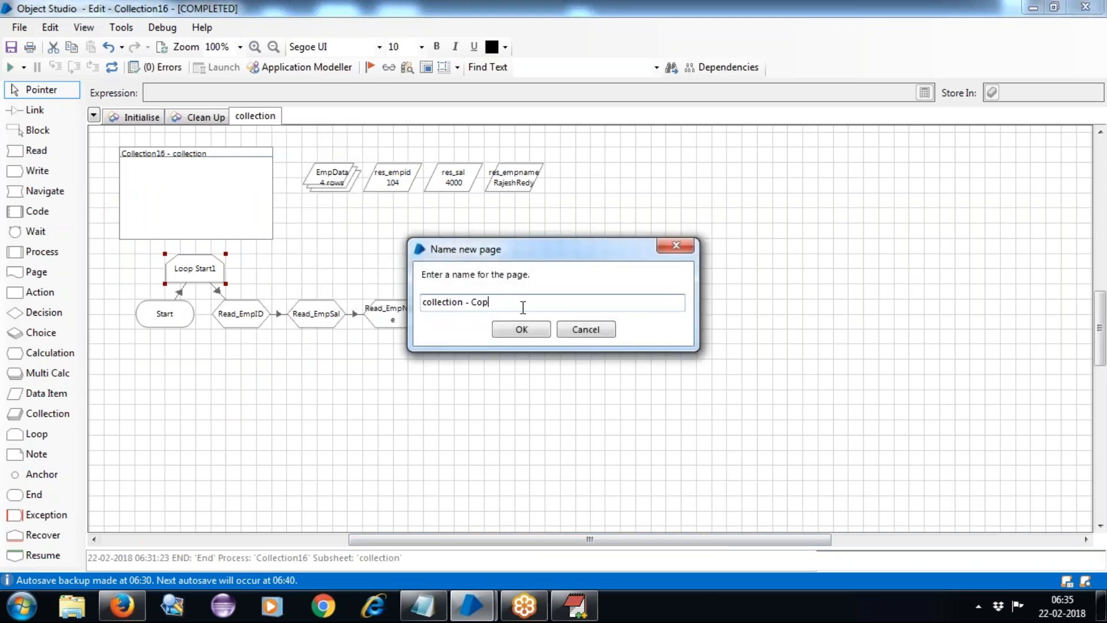
type("MultiCal")
left_click(535, 330)
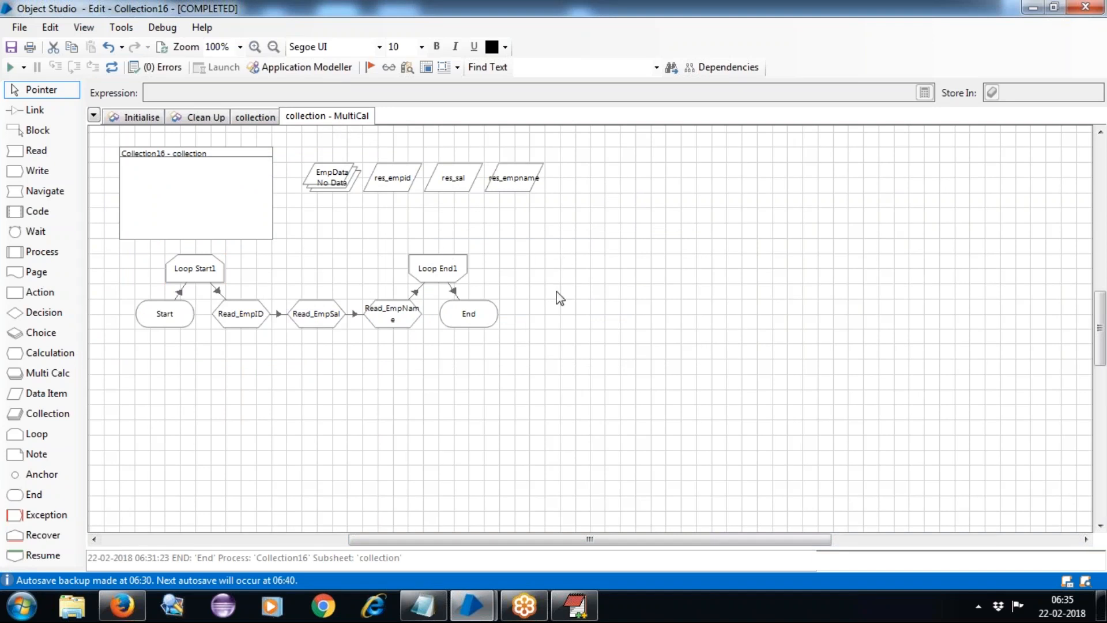
Delete the Read_EmpID, Read_EmpSal and Read_EmpName calculation stages.
left_click(251, 317)
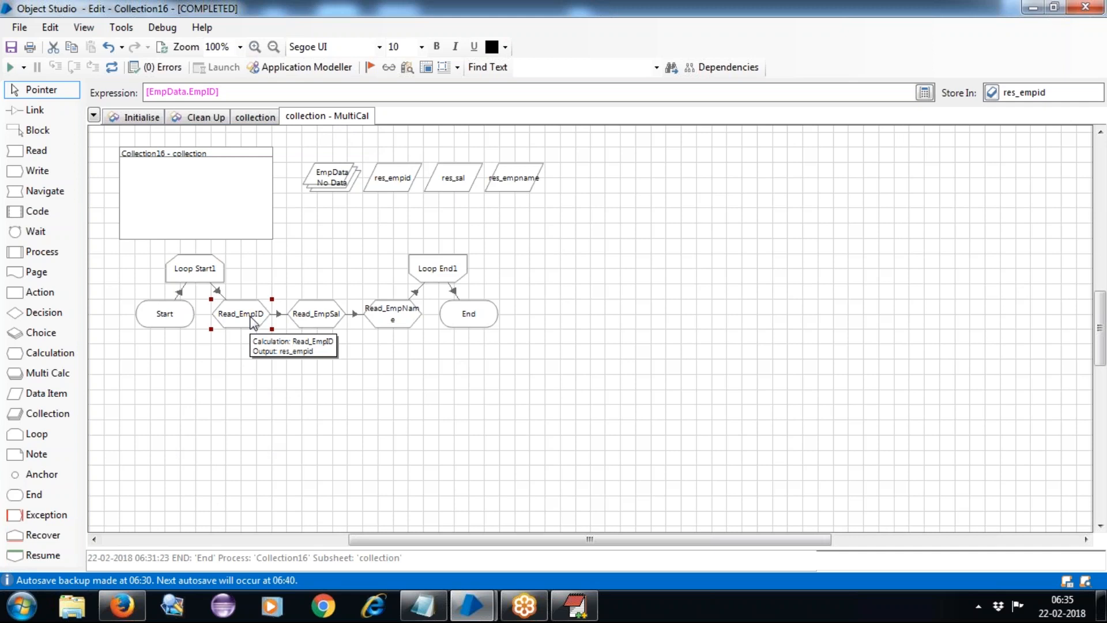
key("Delete")
left_click(305, 318)
key("Delete")
left_click(385, 318)
key("Delete")
Rearrange Loop Start1, Loop End1 and End, and place a Multi Calc stage between the loop stages.
left_click_drag(201, 268, 263, 314)
left_click(449, 276)
left_click_drag(430, 271, 370, 317)
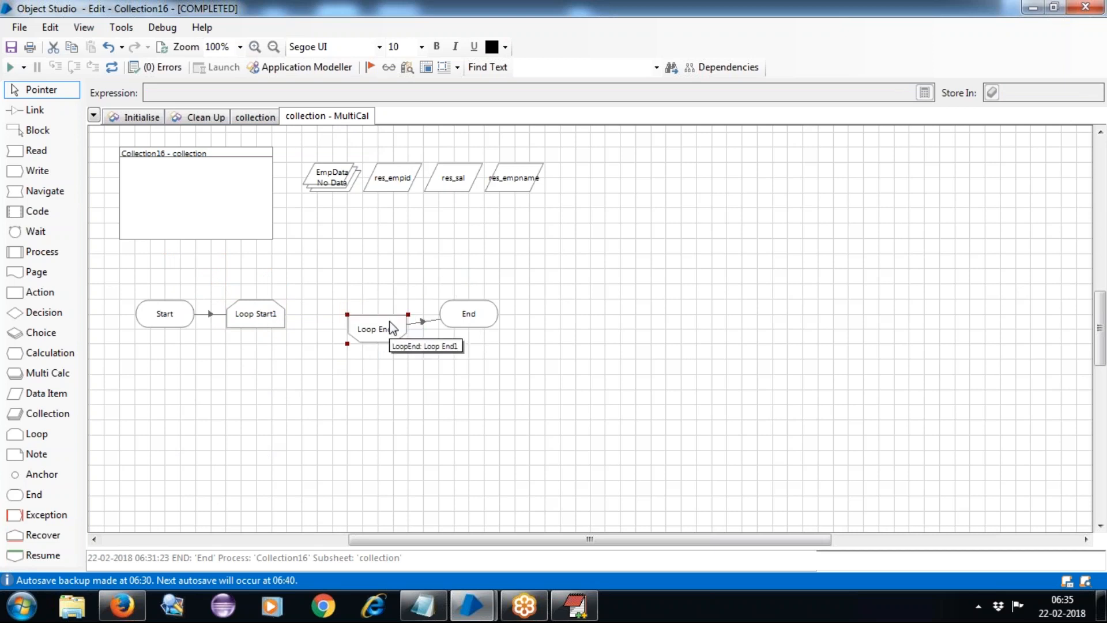
left_click_drag(319, 288, 569, 359)
left_click_drag(395, 321, 427, 346)
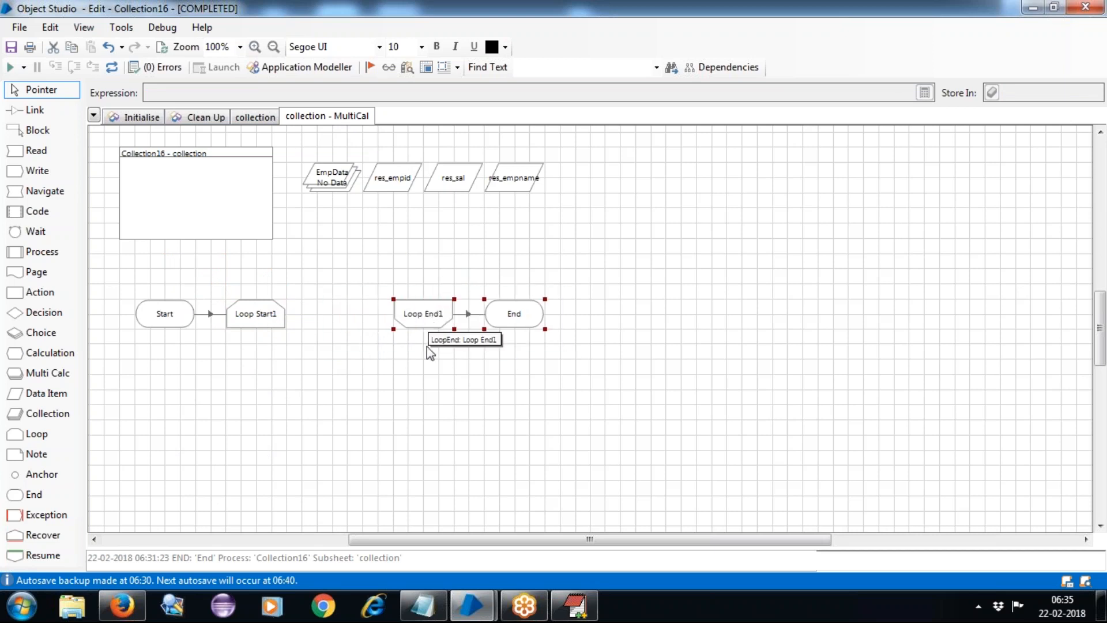
left_click(426, 404)
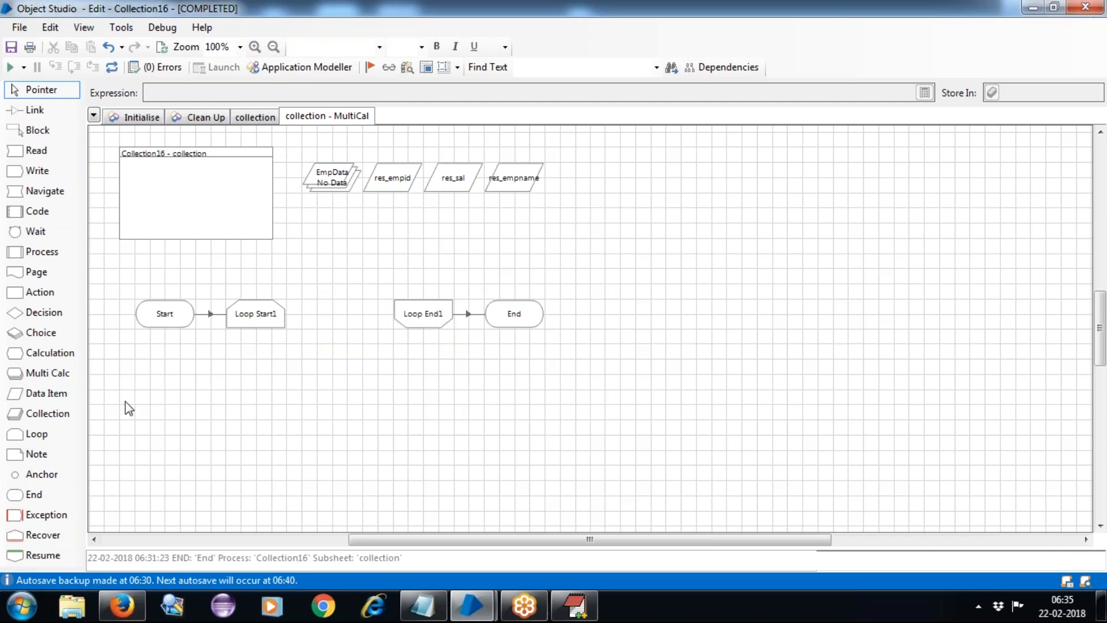
left_click_drag(339, 328, 339, 317)
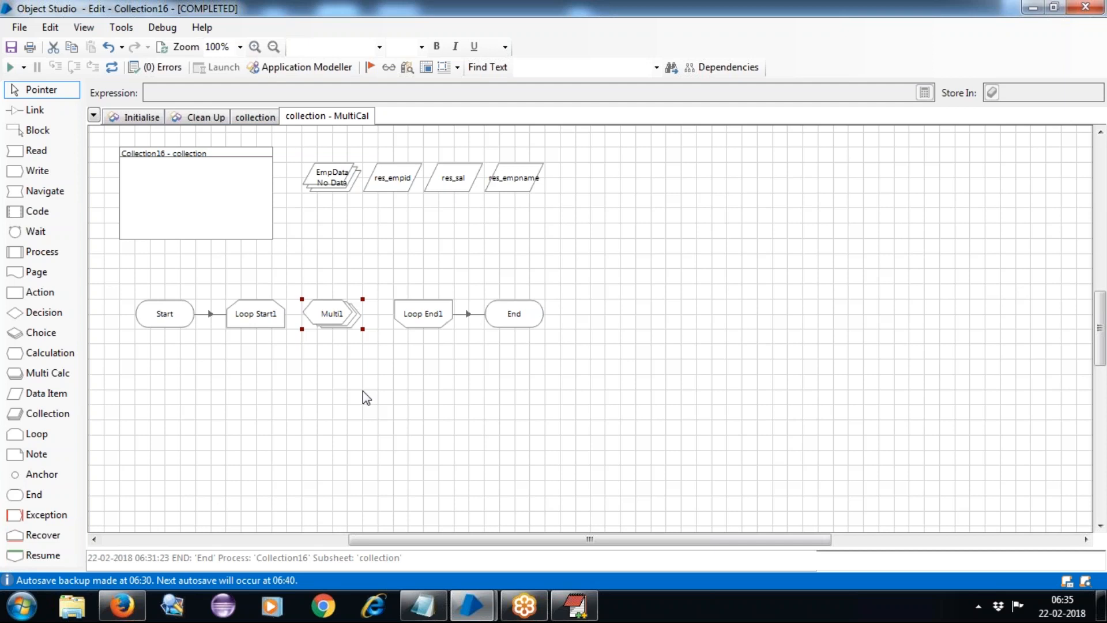
Rename the Multi1 stage to Read_EmpData and start building its first row's expression.
double_click(342, 325)
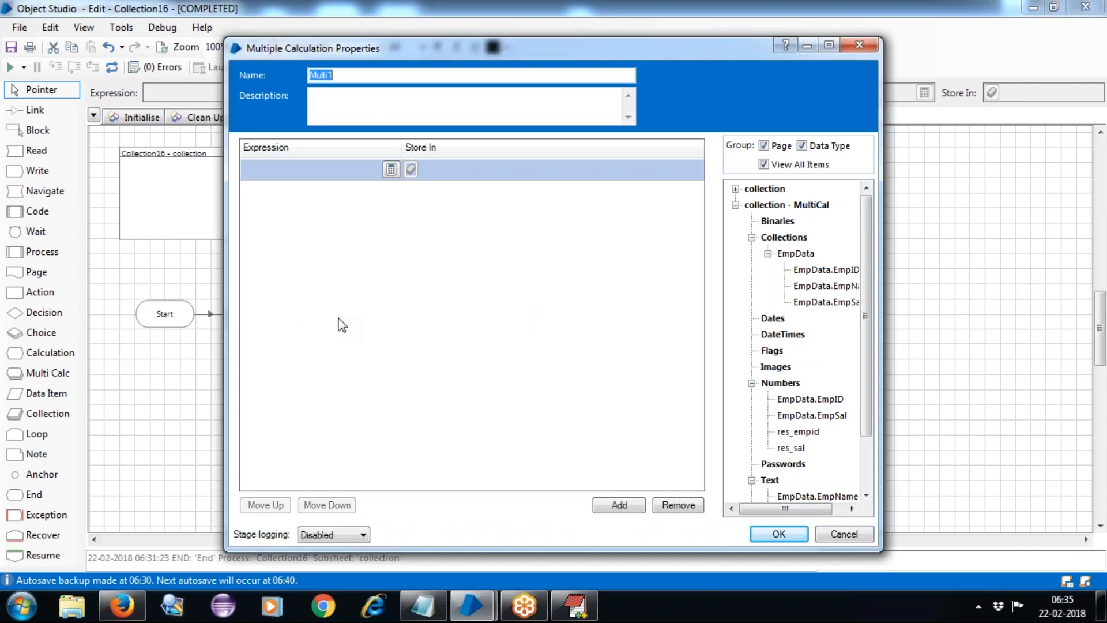
type("Read_")
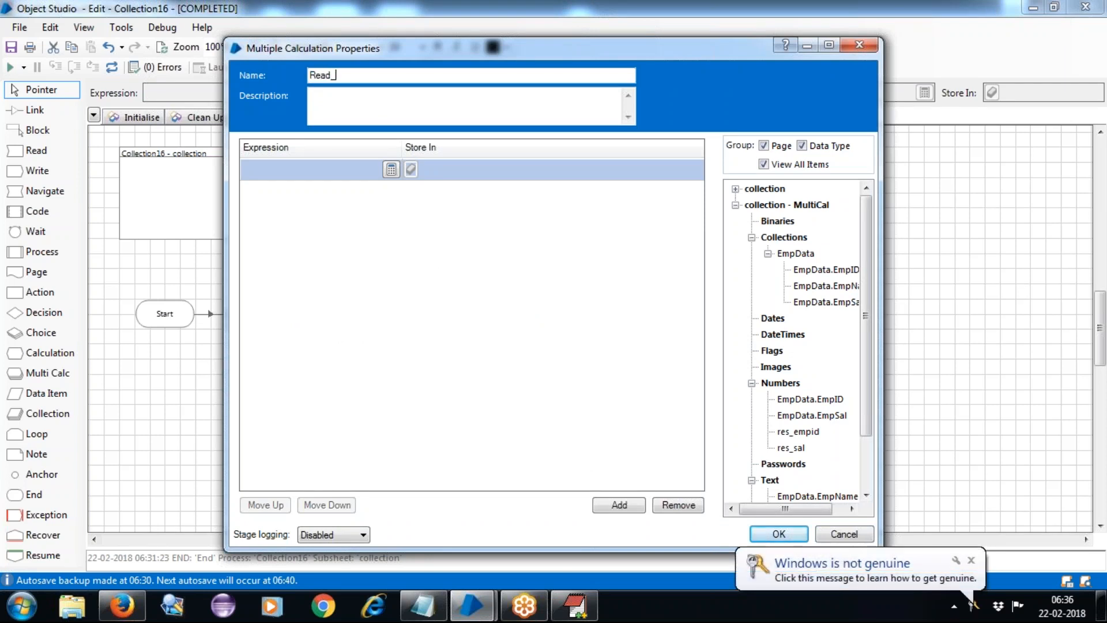
type("EmpData")
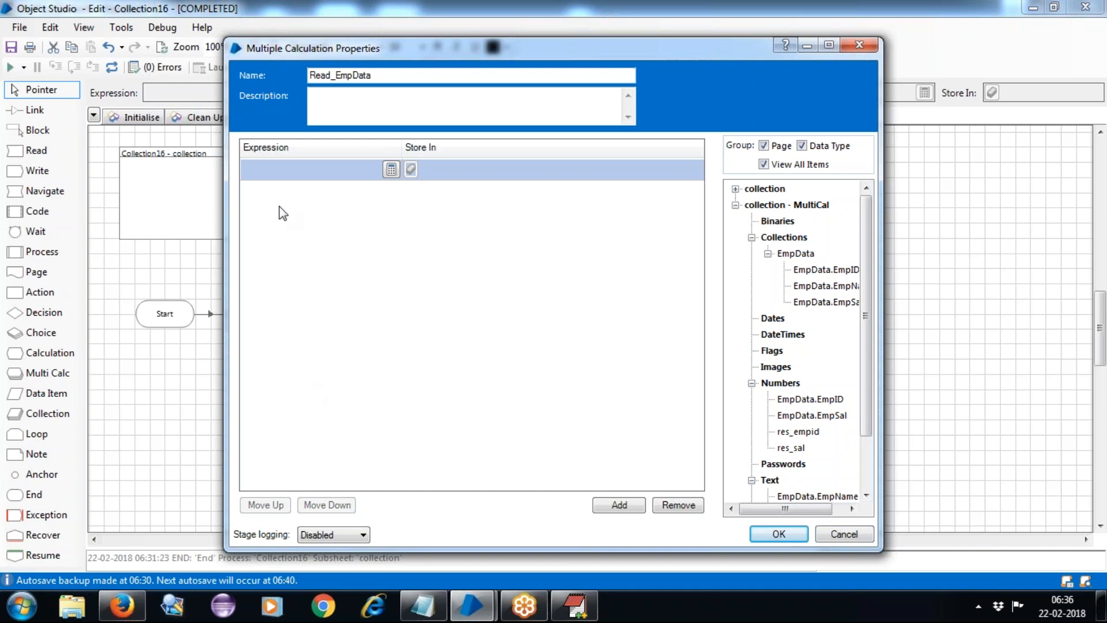
left_click(279, 170)
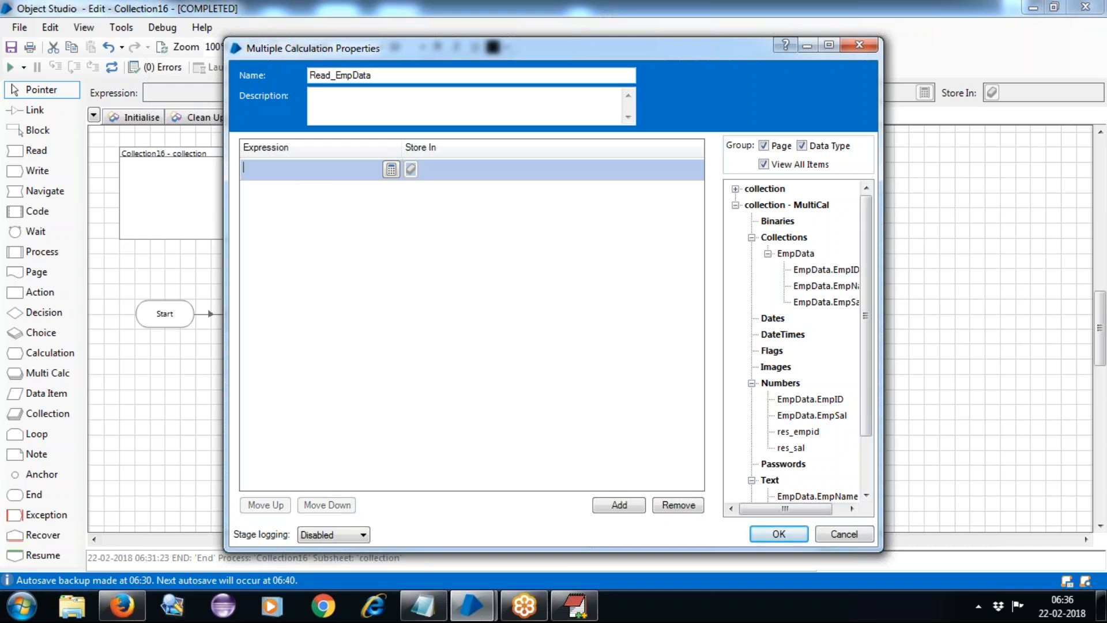
left_click(391, 170)
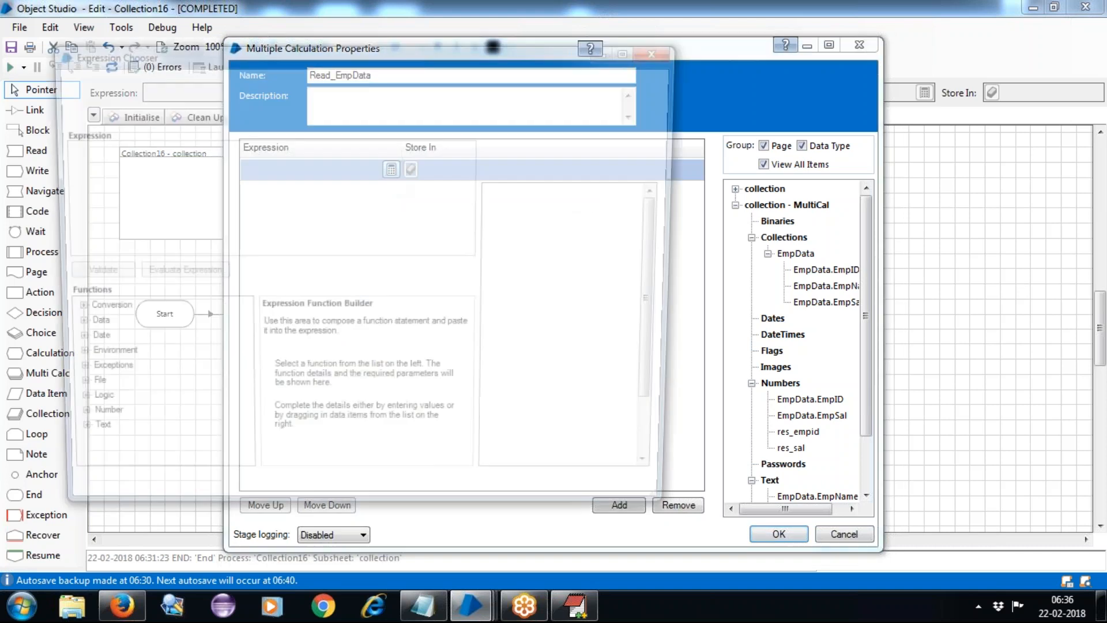
Enter [EmpData.EmpID] as the first expression, validate it, and accept it.
left_click_drag(587, 282, 402, 225)
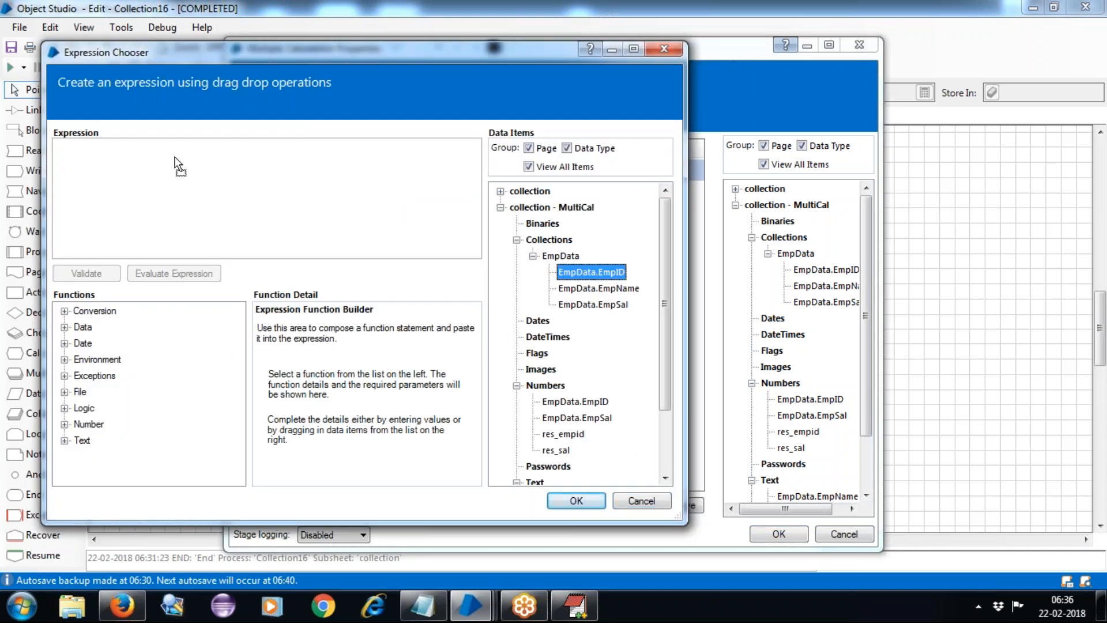
left_click_drag(174, 158, 175, 158)
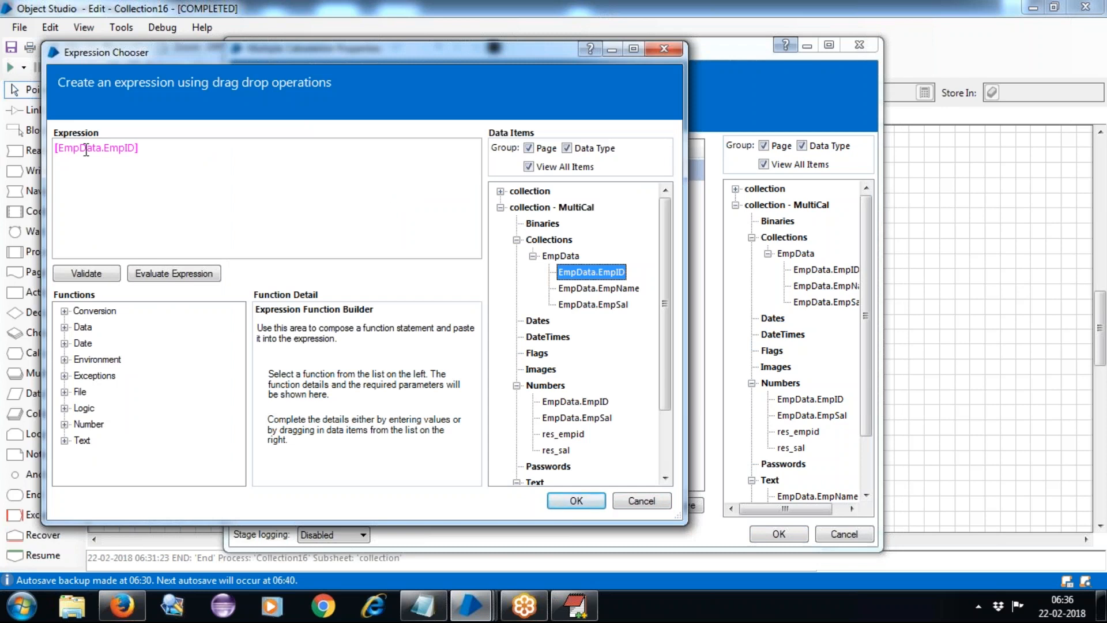
double_click(86, 148)
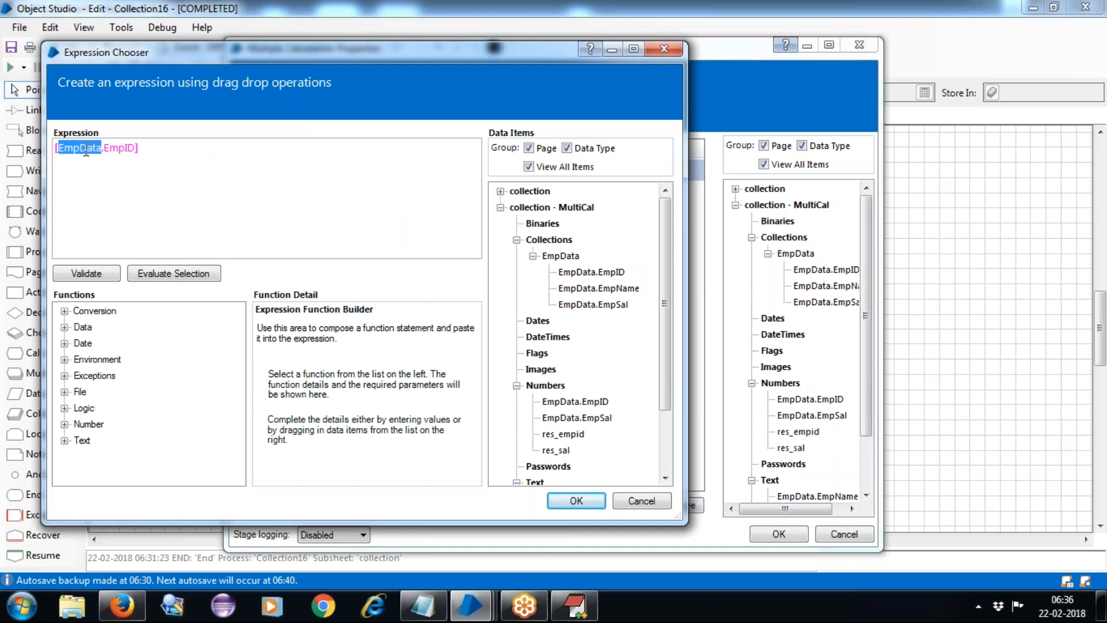
double_click(130, 148)
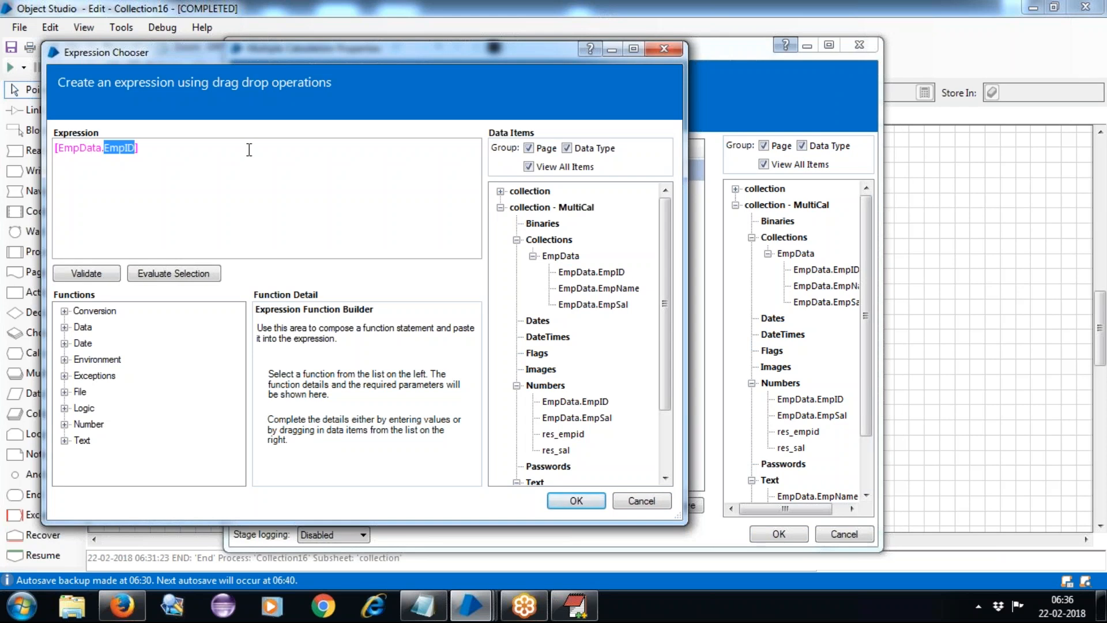
left_click(99, 264)
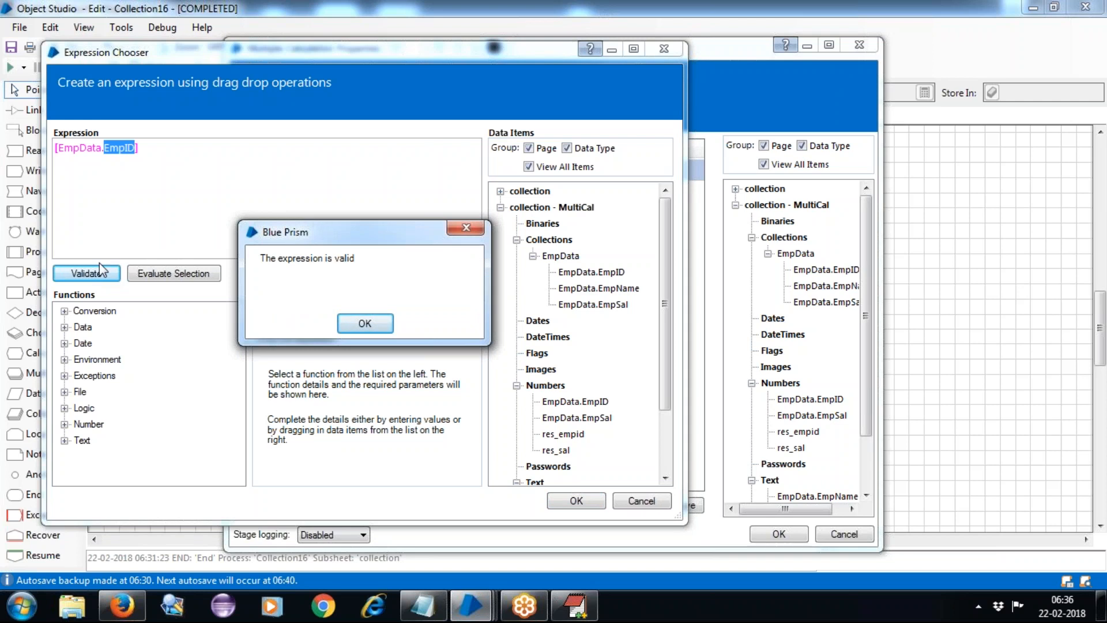
left_click(388, 327)
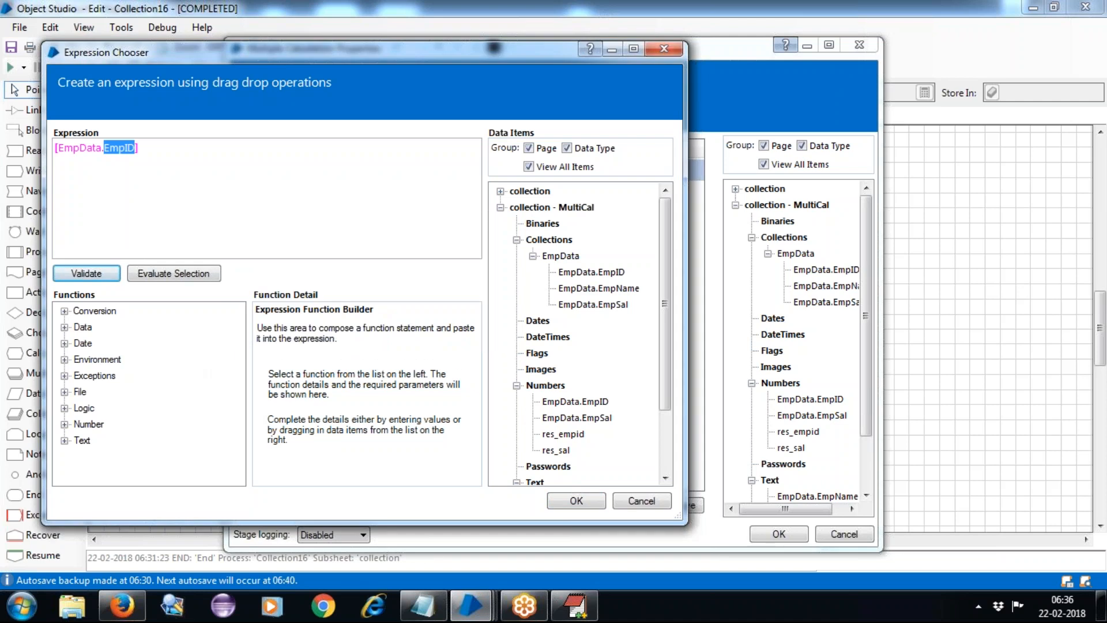
left_click(569, 501)
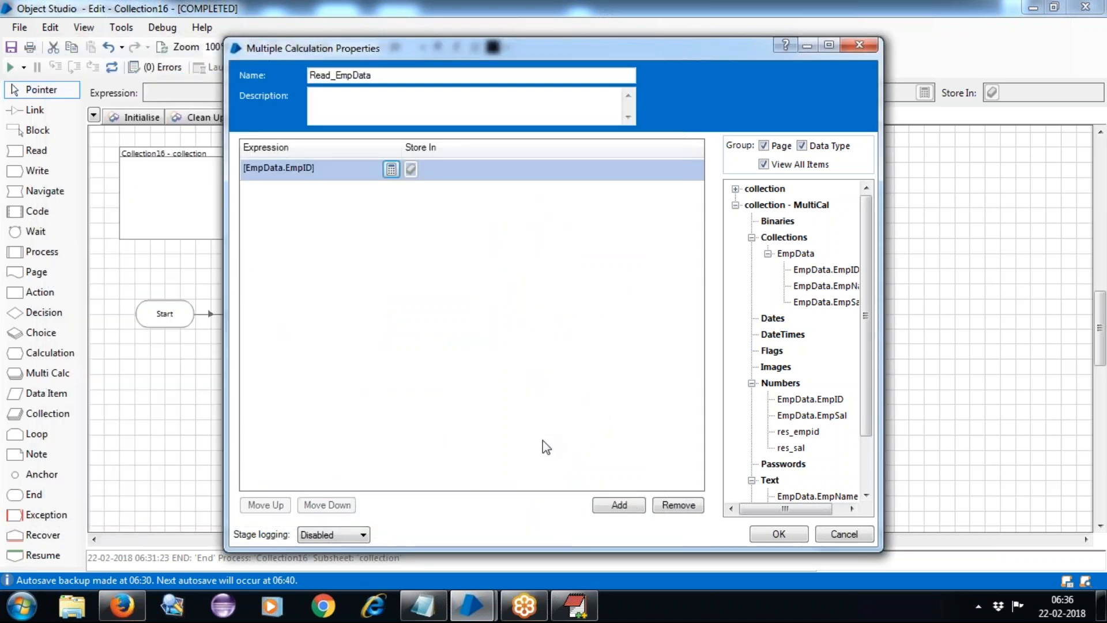
Store EmpID in res_empid and add a row storing EmpData.EmpSal in res_sal.
left_click(802, 431)
left_click_drag(802, 431, 442, 174)
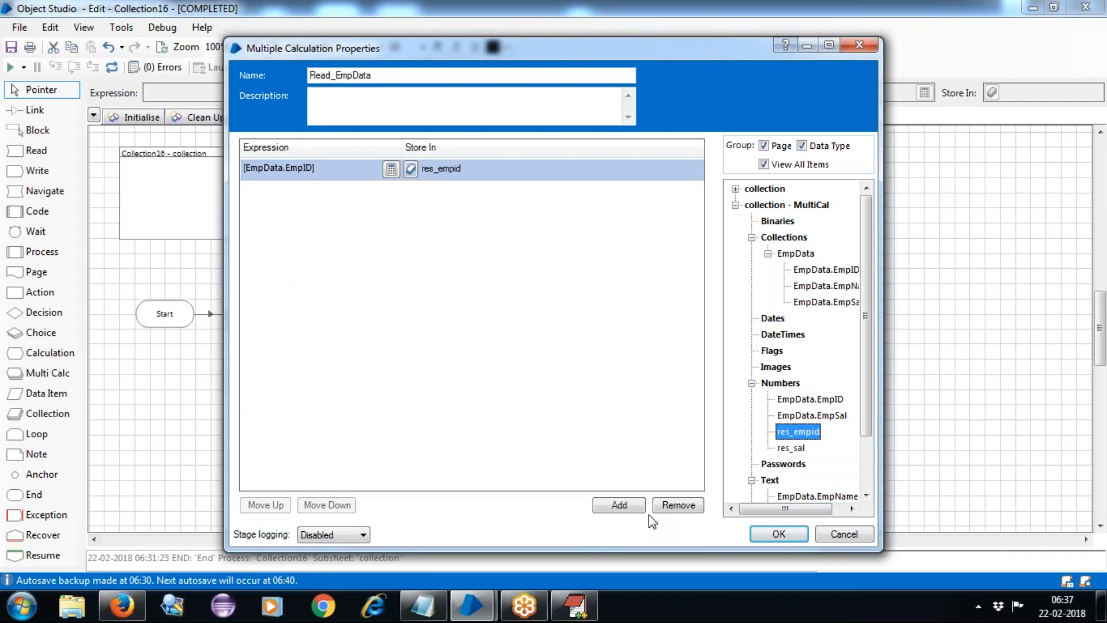
left_click(619, 505)
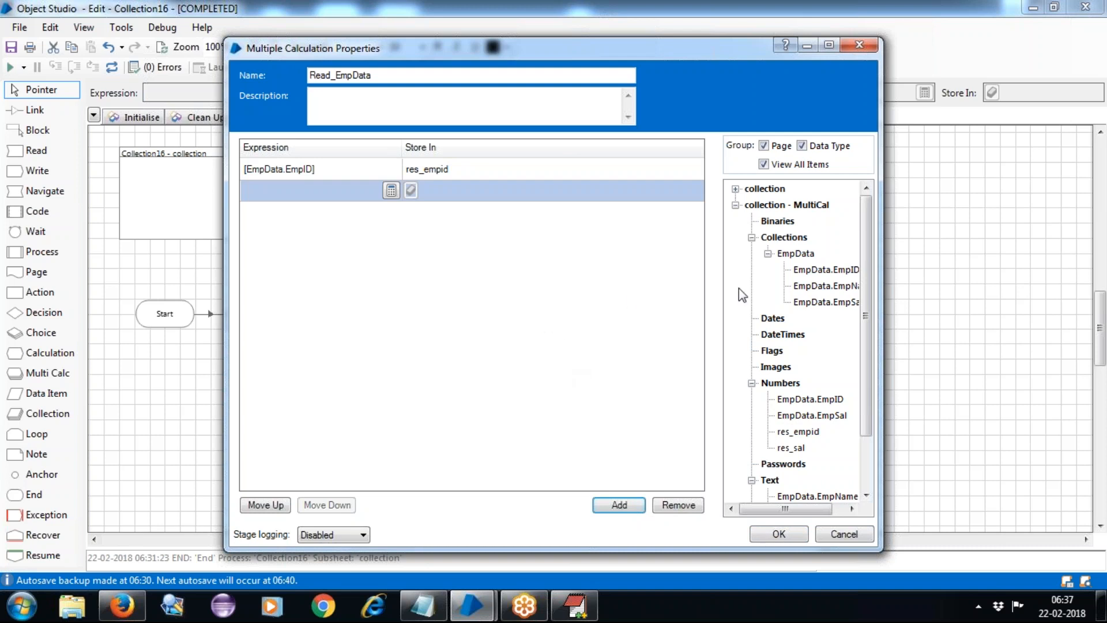
left_click_drag(814, 302, 317, 196)
left_click(791, 448)
left_click_drag(791, 448, 439, 198)
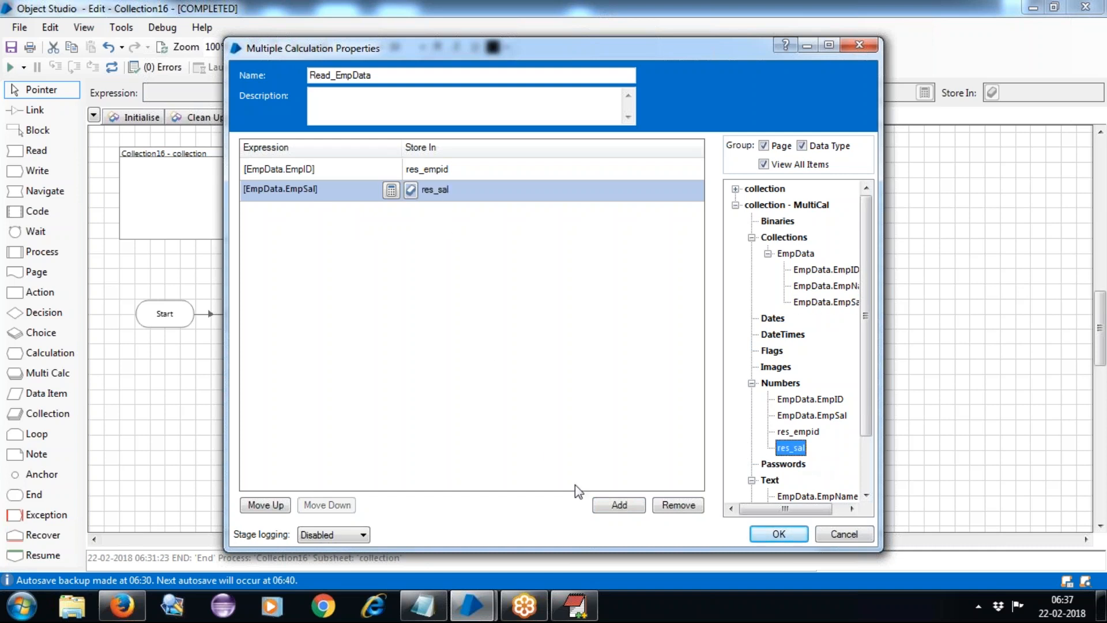
Add a third row storing EmpData.EmpName in res_empname and save the stage.
left_click(614, 510)
left_click_drag(825, 286, 324, 207)
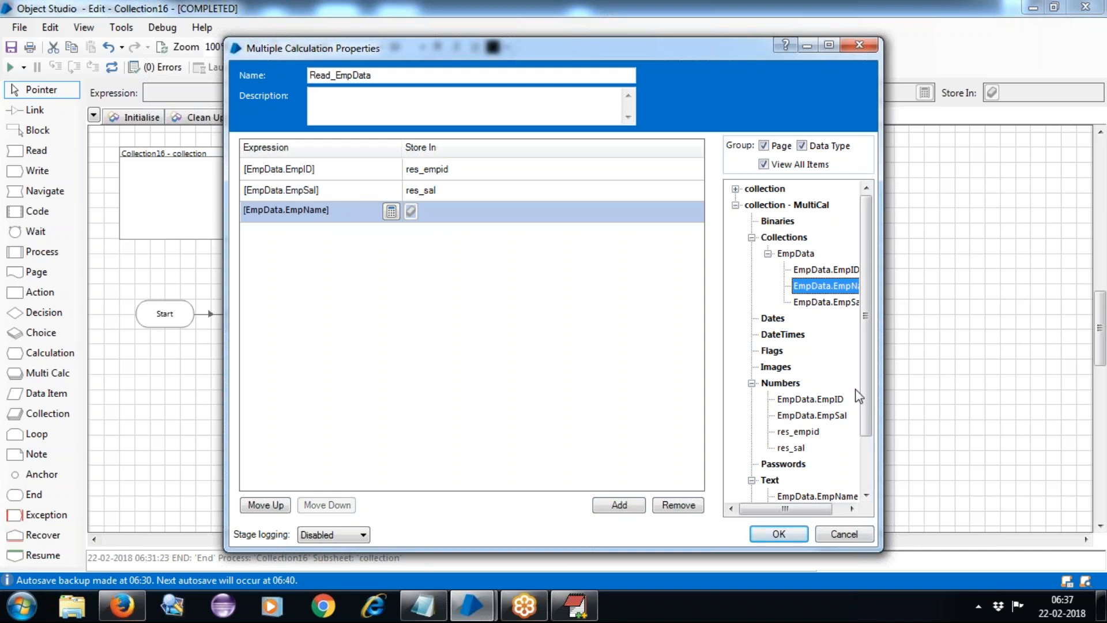
left_click_drag(863, 338, 865, 378)
left_click_drag(801, 464, 449, 211)
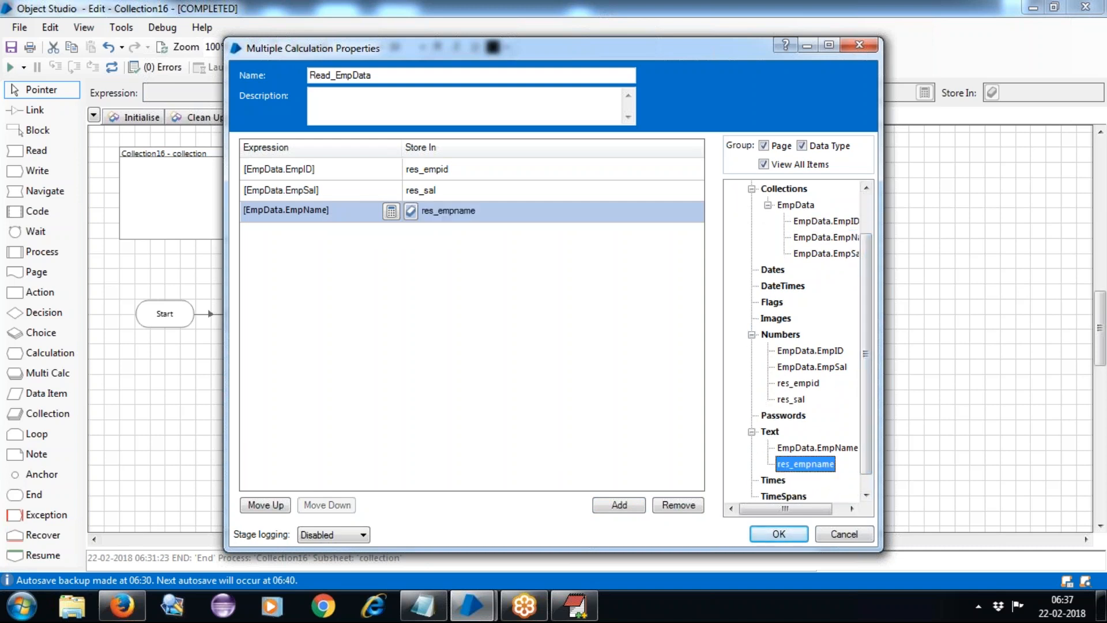
left_click(778, 534)
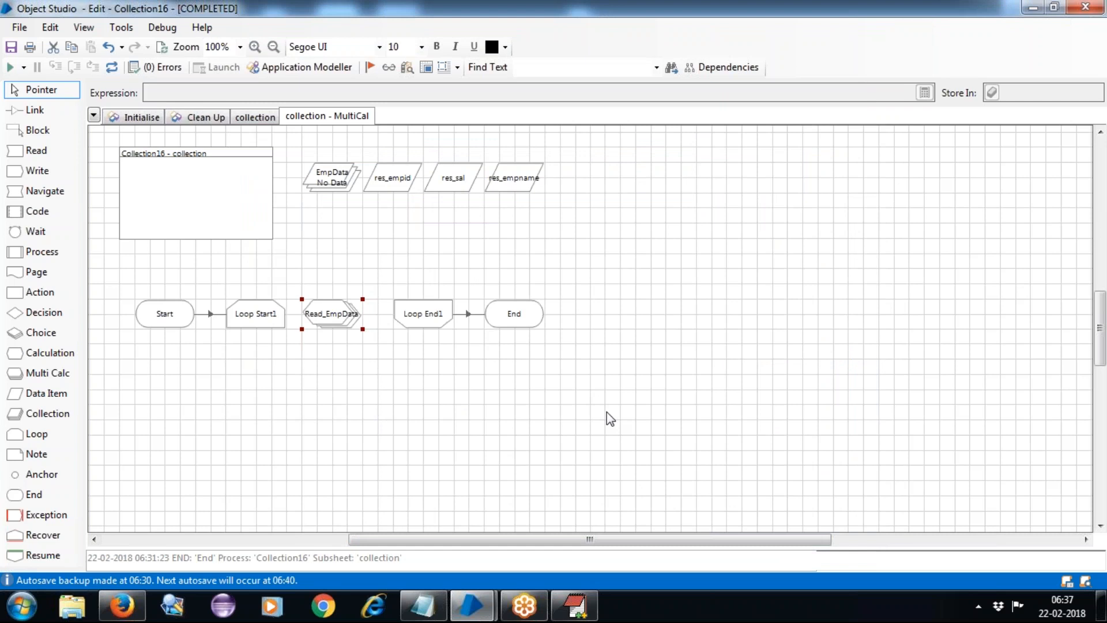
Link Loop Start1 to Read_EmpData, reset the process, and show the collection page.
left_click(23, 112)
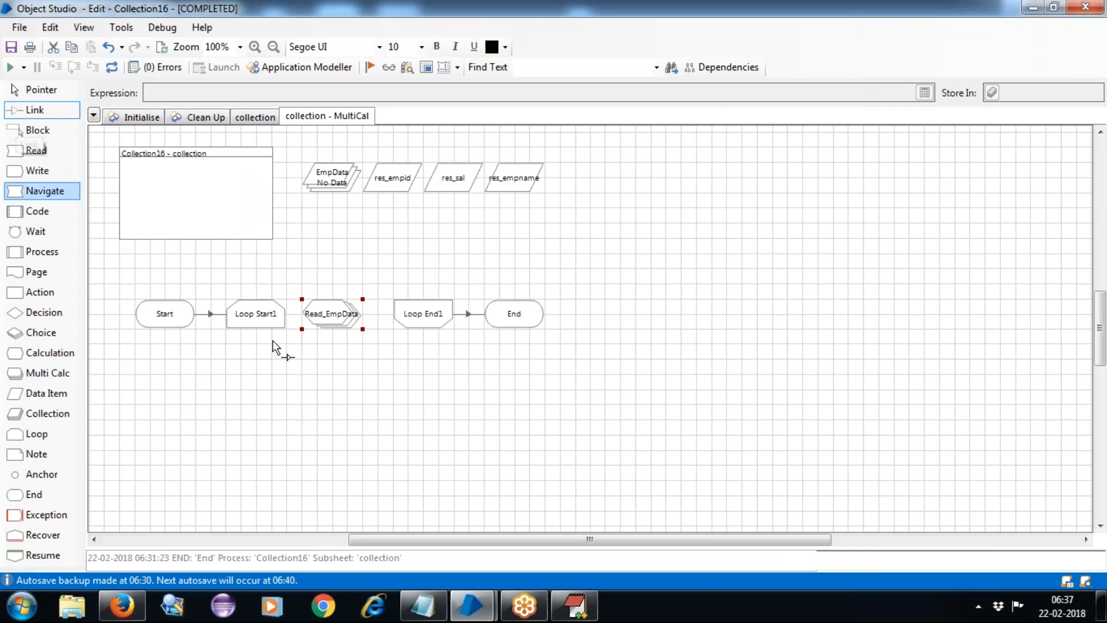
left_click_drag(277, 314, 404, 320)
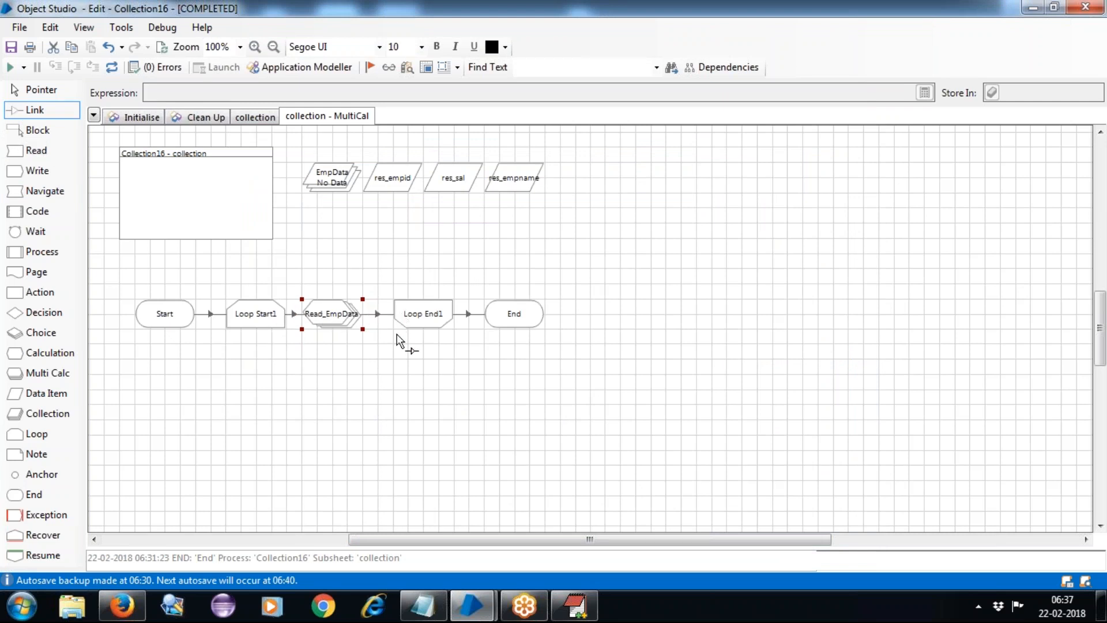
left_click(111, 68)
left_click(45, 91)
left_click(255, 117)
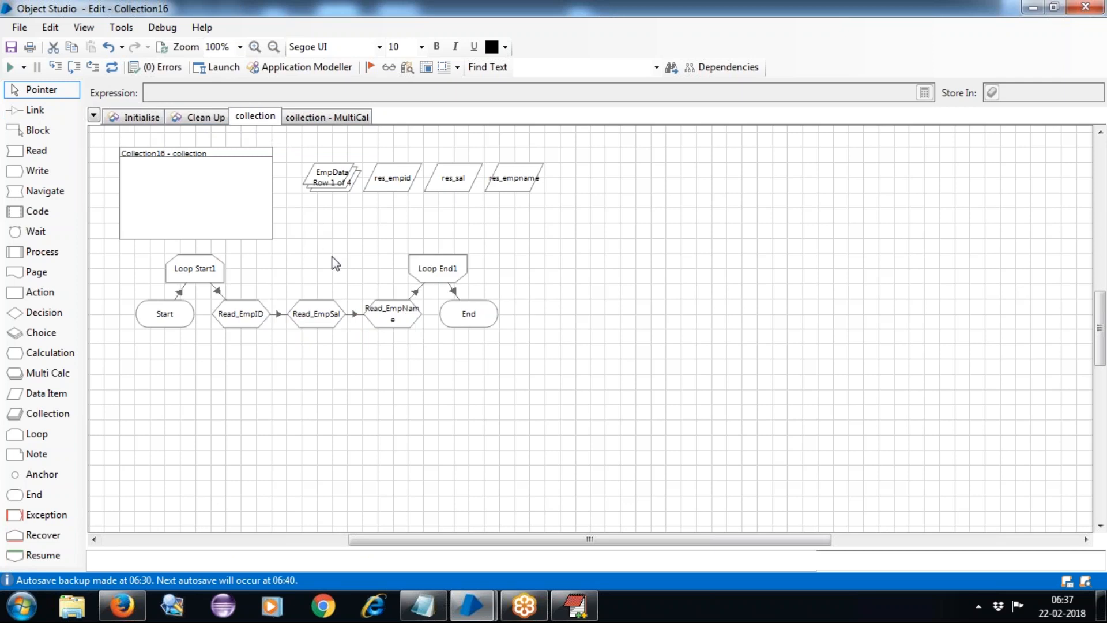
Run the collection page over all four EmpData rows, reset it, and open collection - MultiCal.
left_click(9, 68)
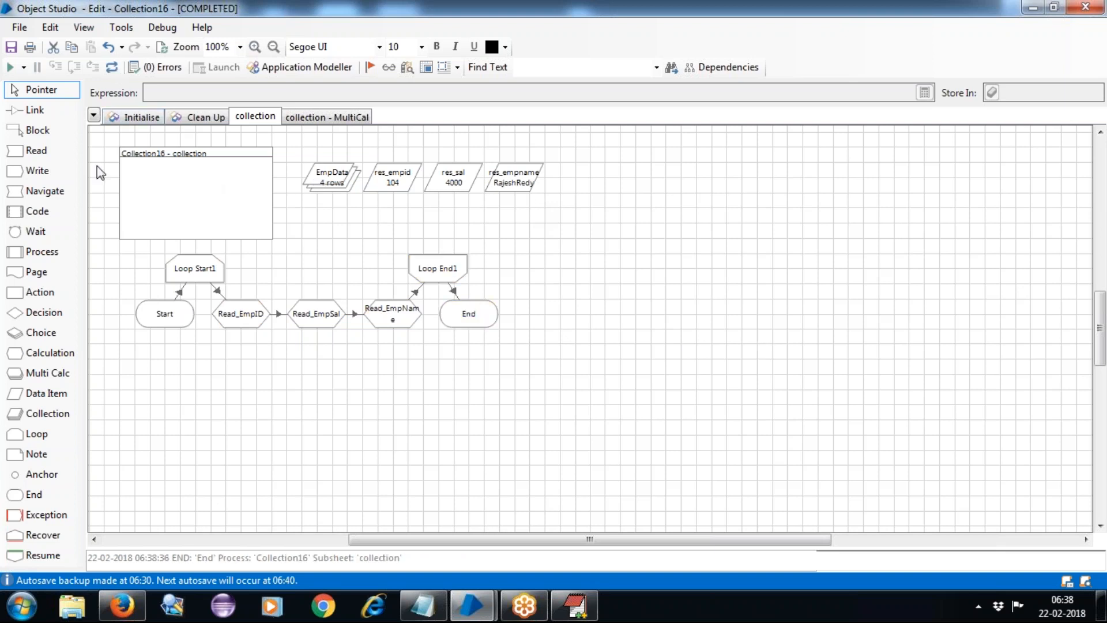
left_click(111, 66)
left_click(329, 116)
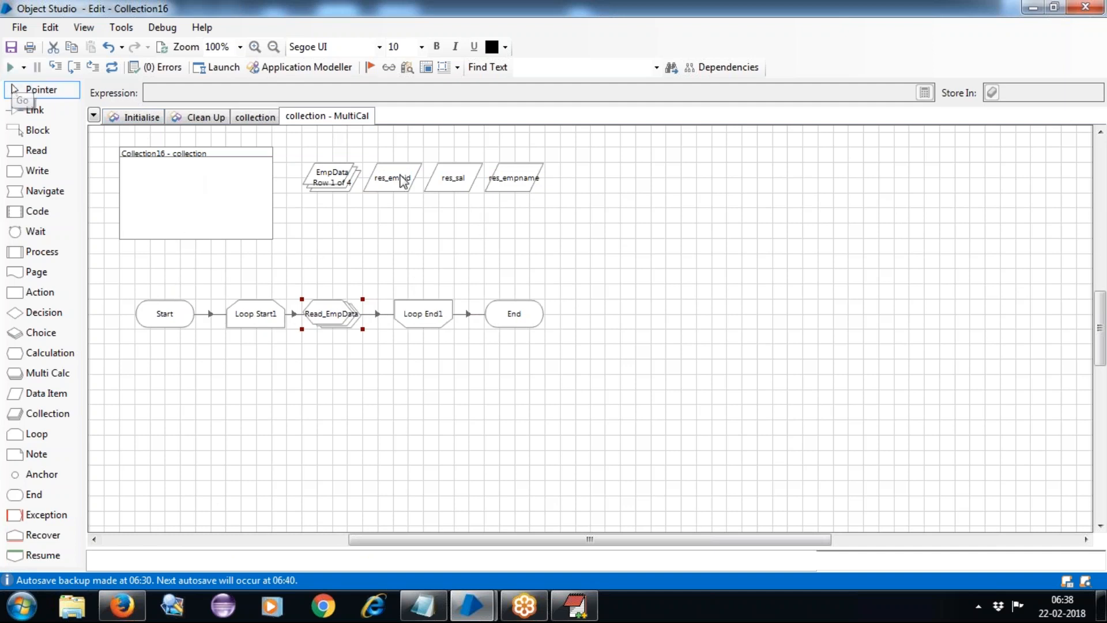
Select res_empid, res_sal and res_empname, run the MultiCal page, reset it, and return to EditPlus.
left_click(370, 144)
left_click_drag(370, 144, 556, 221)
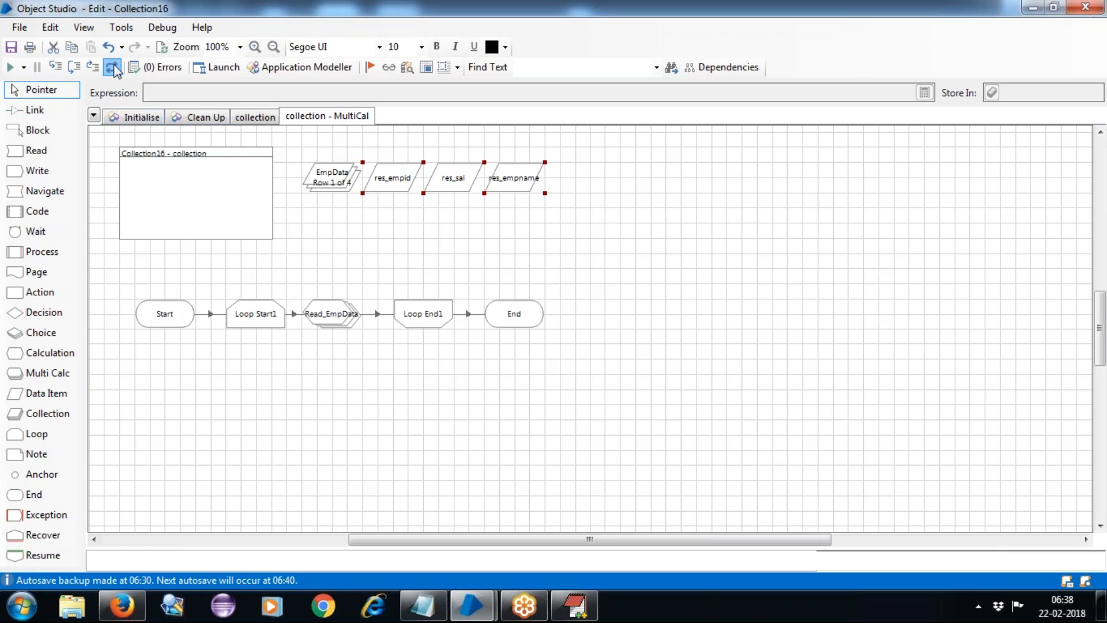
left_click(10, 67)
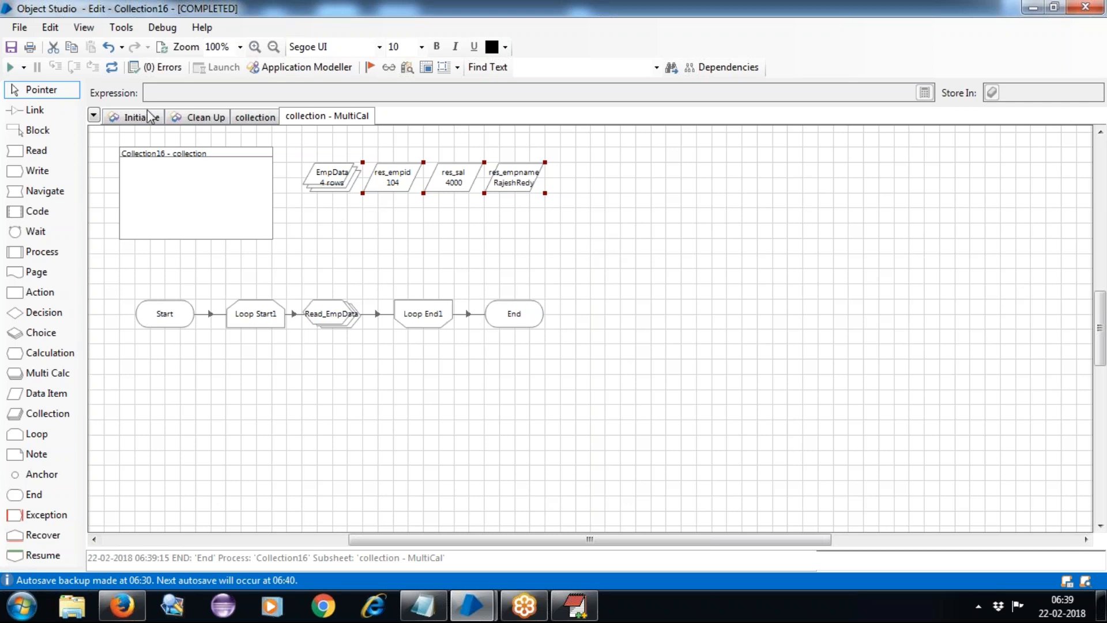
left_click(113, 67)
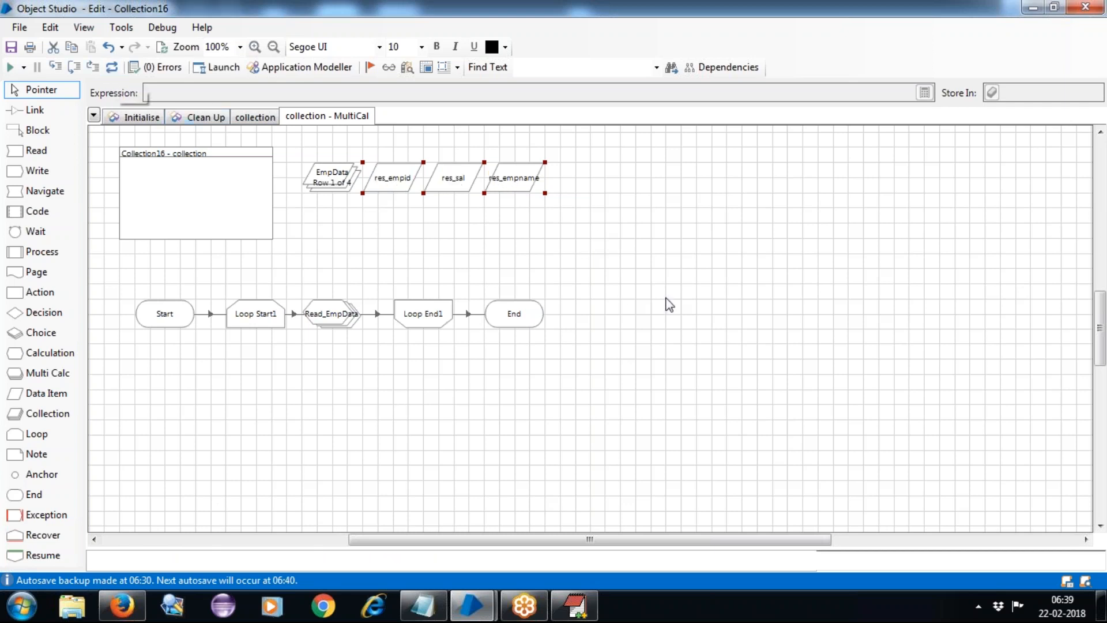
left_click(574, 605)
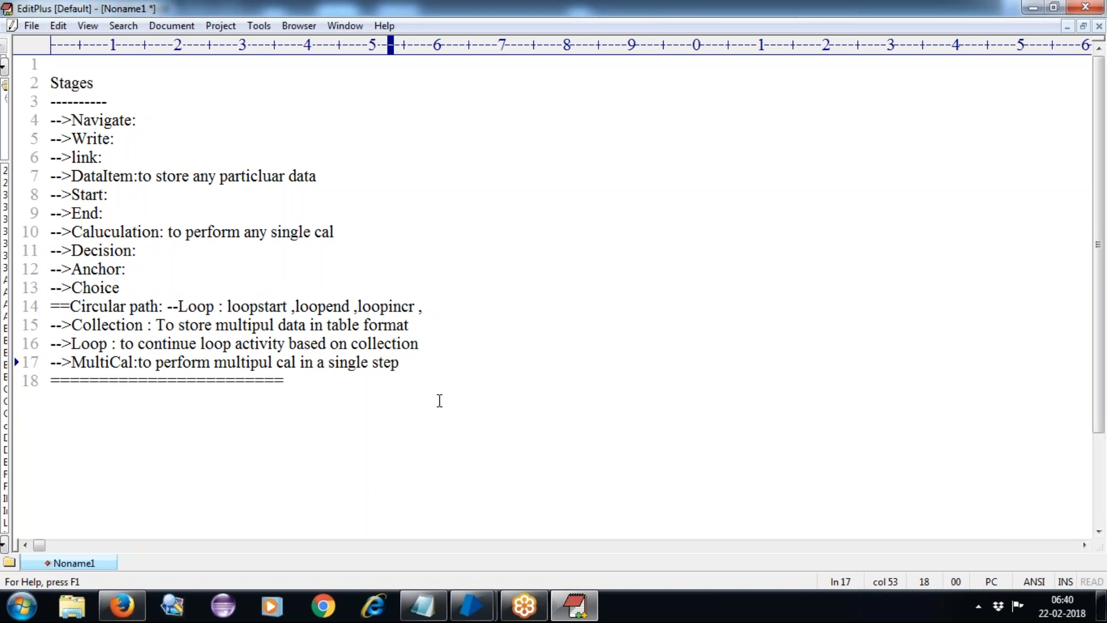
Highlight the Collection and Loop notes on lines 15 and 16 in EditPlus.
left_click(94, 327)
double_click(94, 327)
double_click(90, 345)
left_click(85, 362)
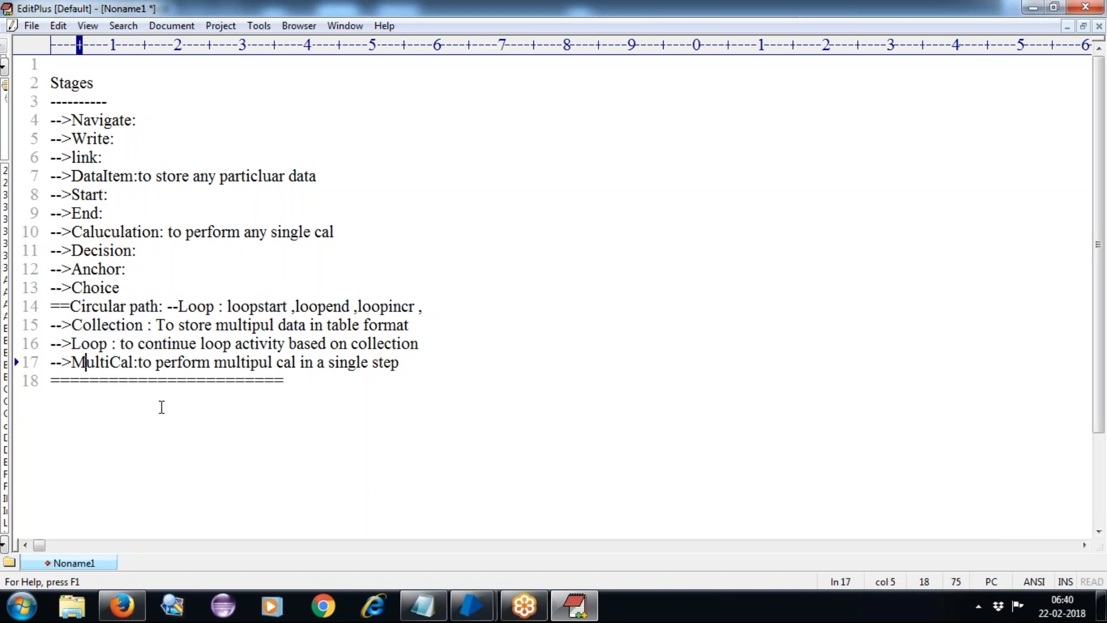
Add a 'Built in Functions:' heading on a new line below the notes' separator line.
mouse_move(464, 616)
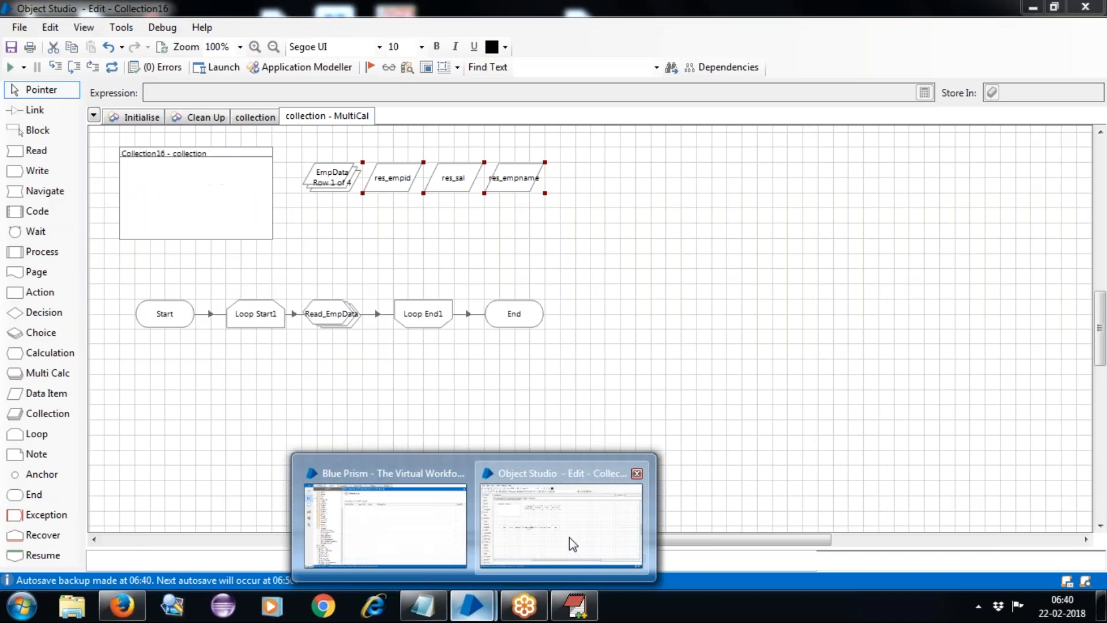
left_click(569, 538)
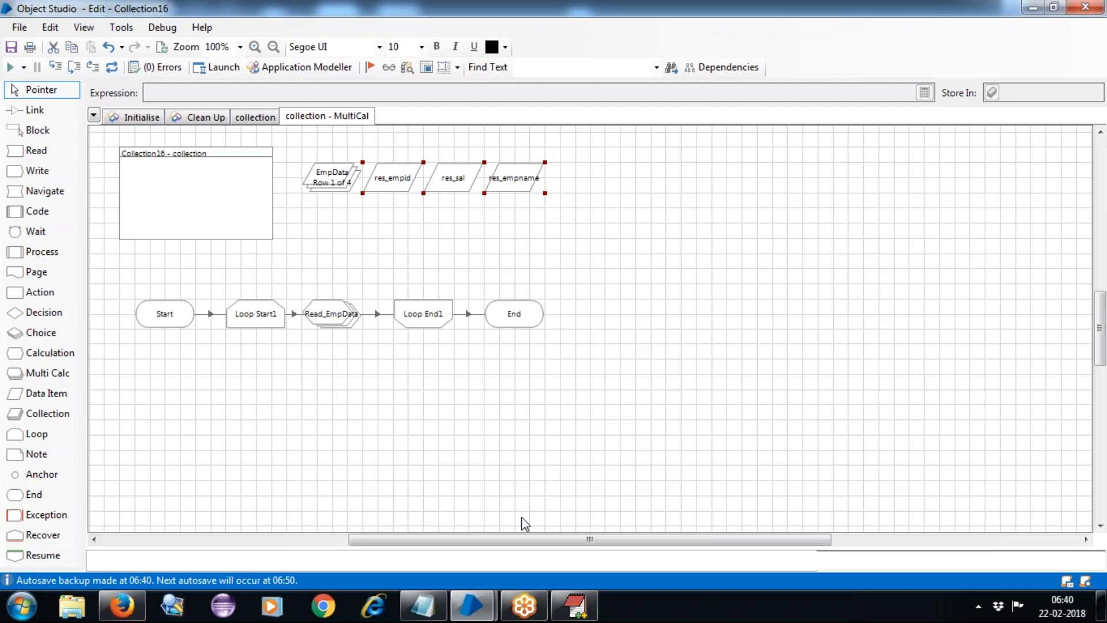
left_click(585, 611)
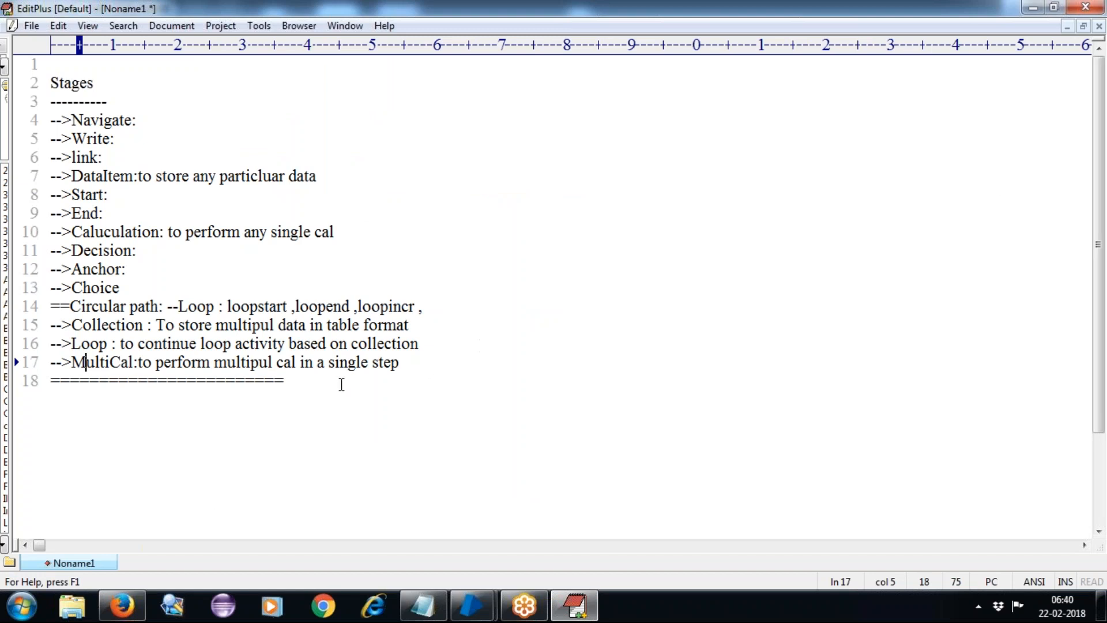
left_click(319, 385)
key("Return")
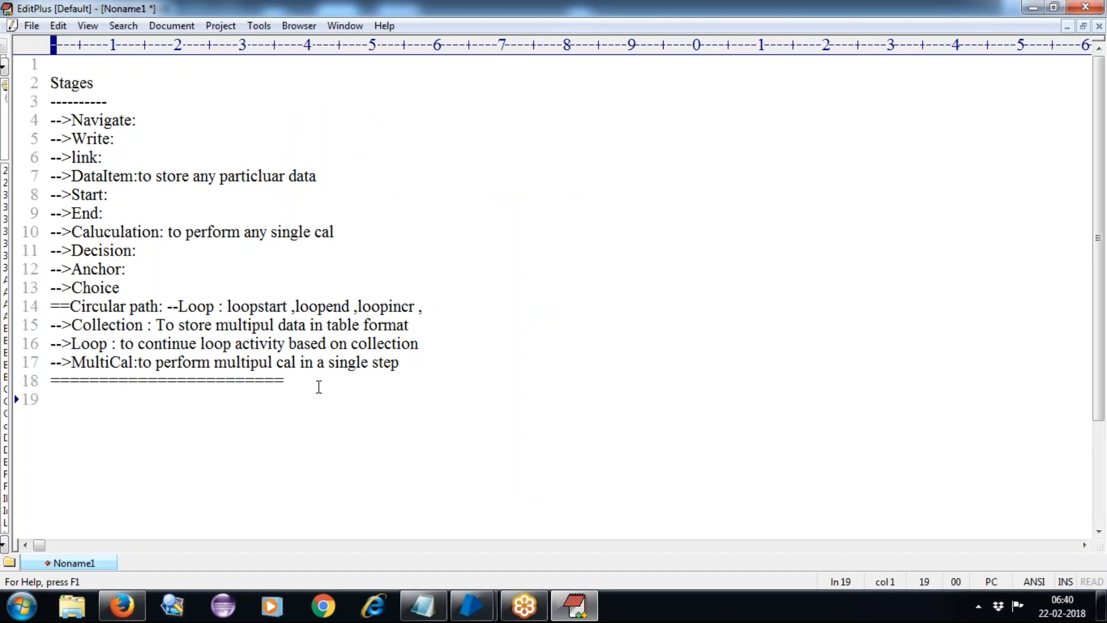
type("Built in Functions")
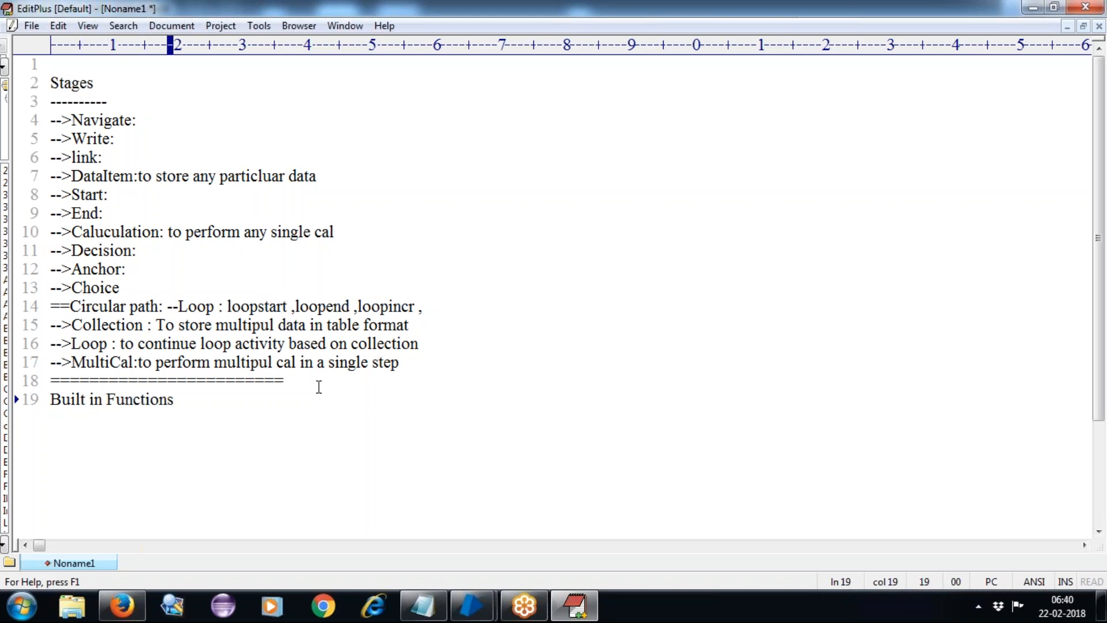
type(":")
key("Return")
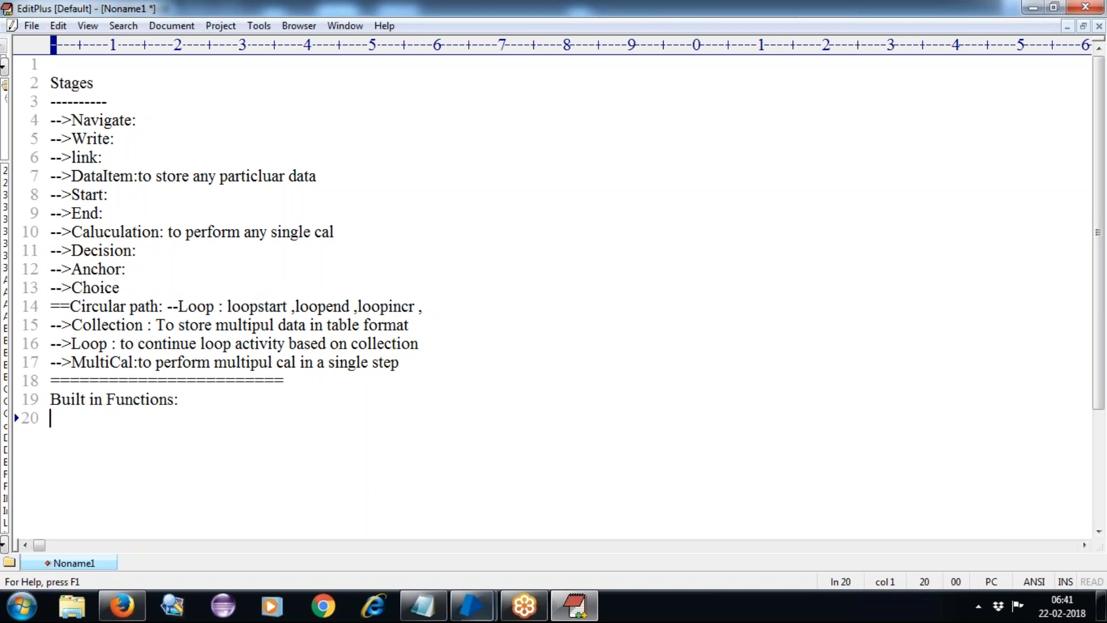
Bring Blue Prism's Object Studio back and show the collection page.
left_click(470, 602)
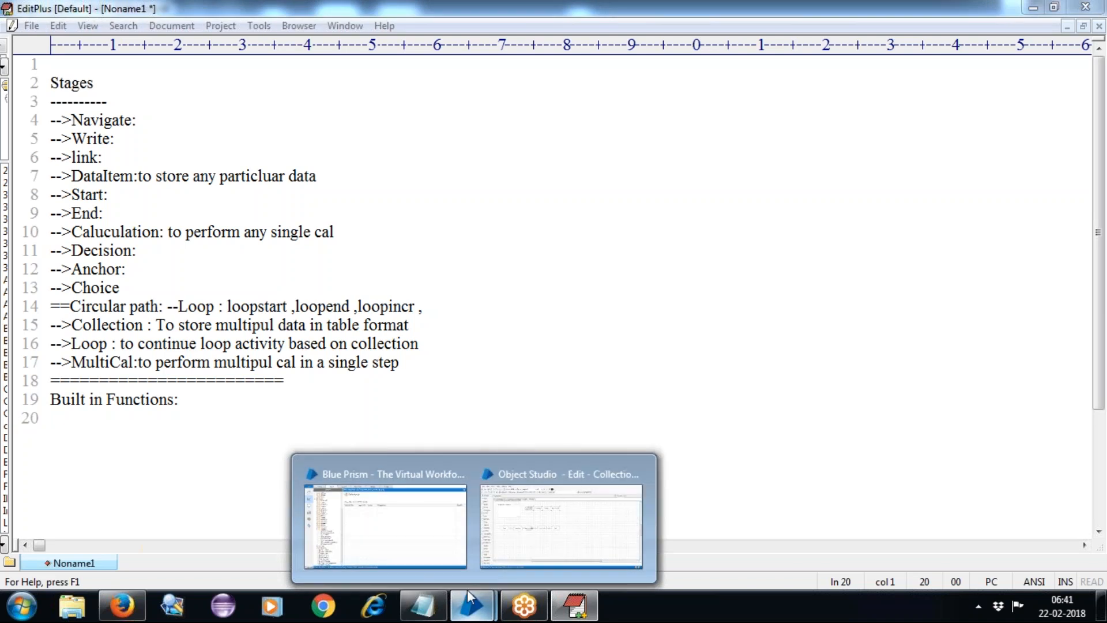
left_click(520, 544)
left_click(249, 119)
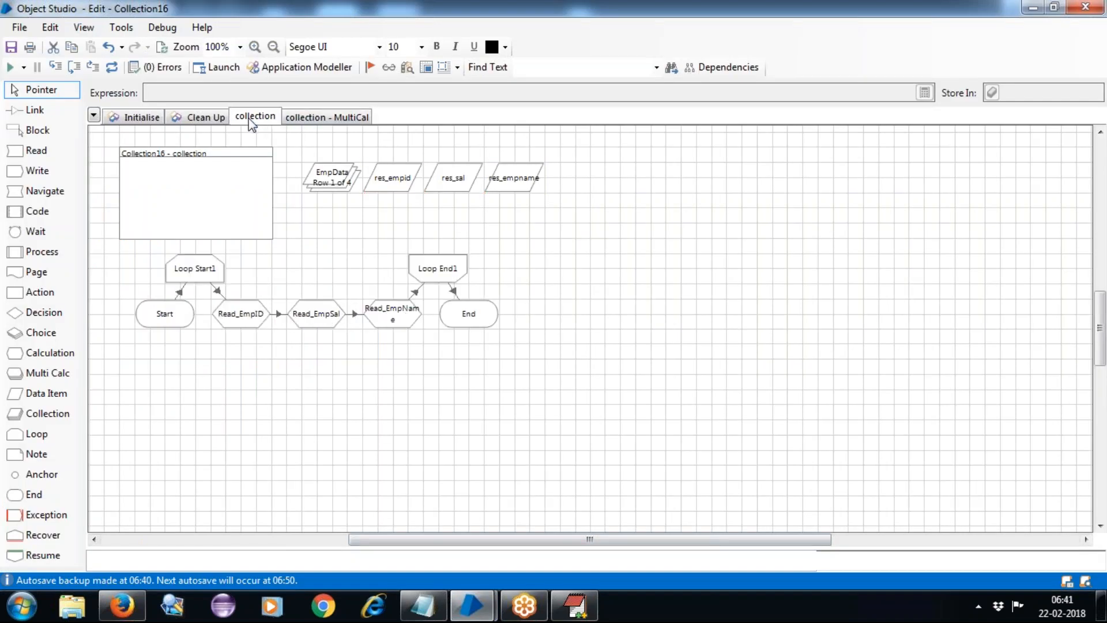
Duplicate the collection page as 'collection - Built in fun', then inspect Read_EmpName.
right_click(252, 122)
left_click(300, 144)
left_click(513, 298)
key("BackSpace")
key("BackSpace")
key("BackSpace")
key("BackSpace")
type("B")
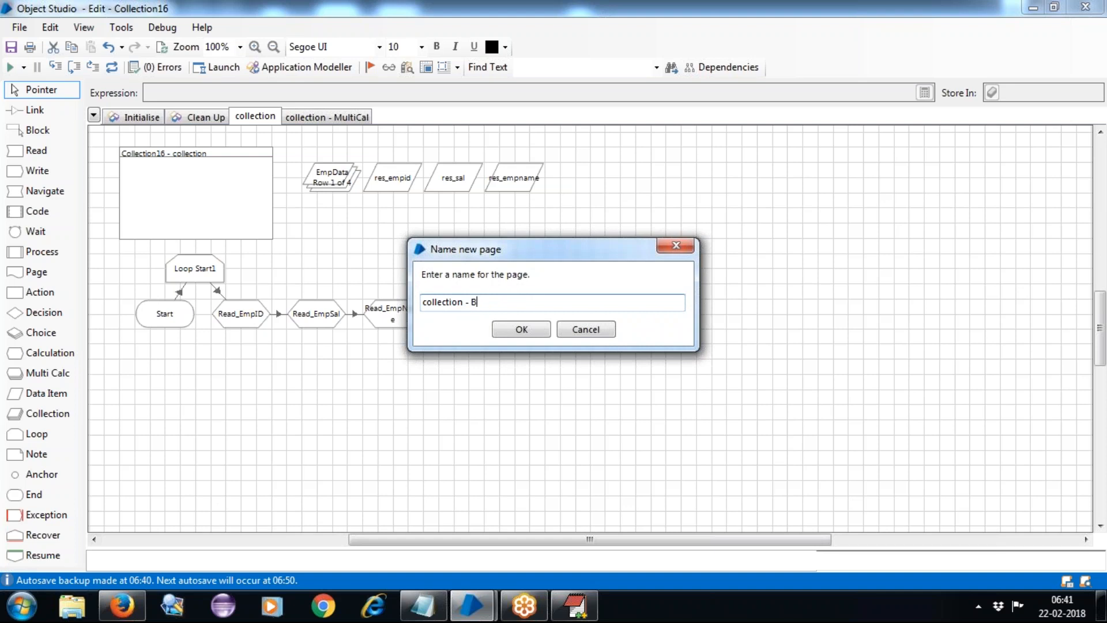
type("uilt in fun")
left_click(512, 330)
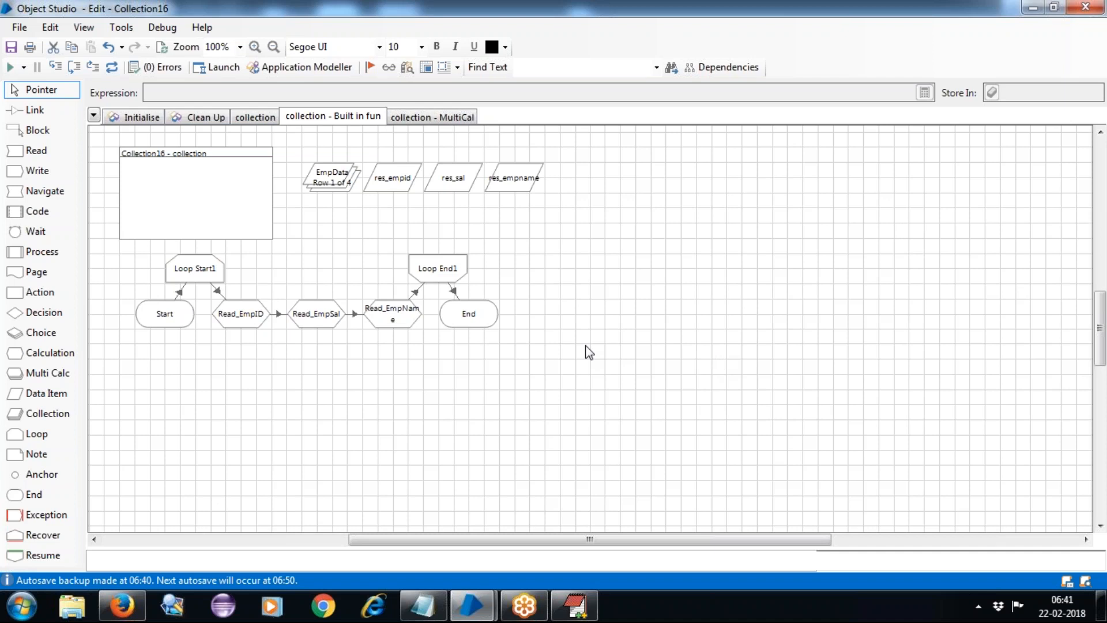
left_click(387, 316)
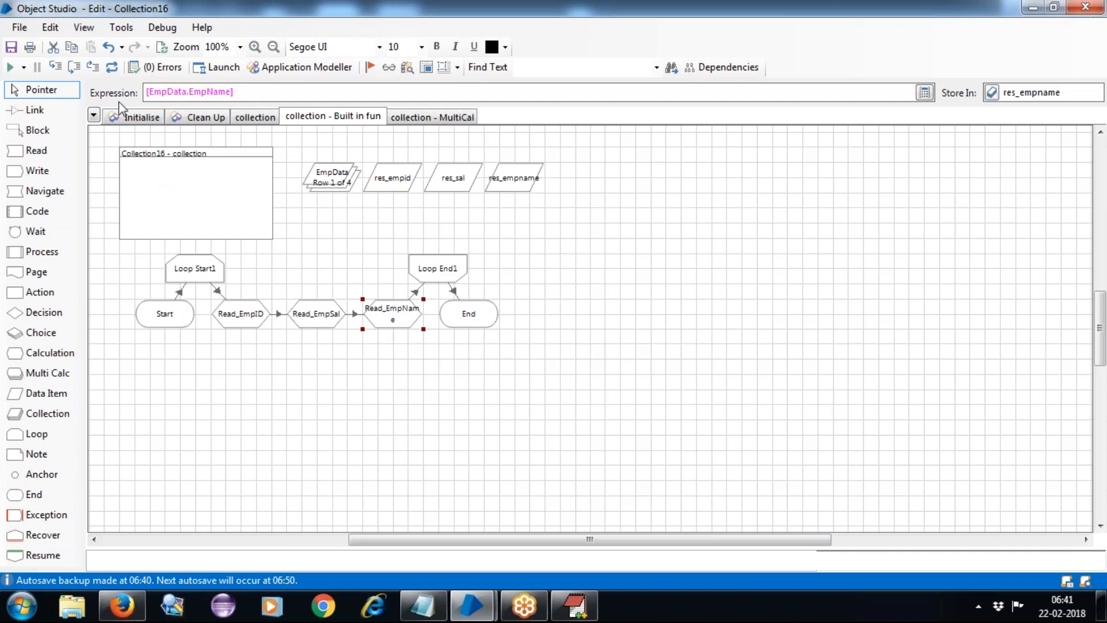
Review the EmpData collection's initial values and close its properties unchanged.
double_click(314, 171)
left_click(313, 142)
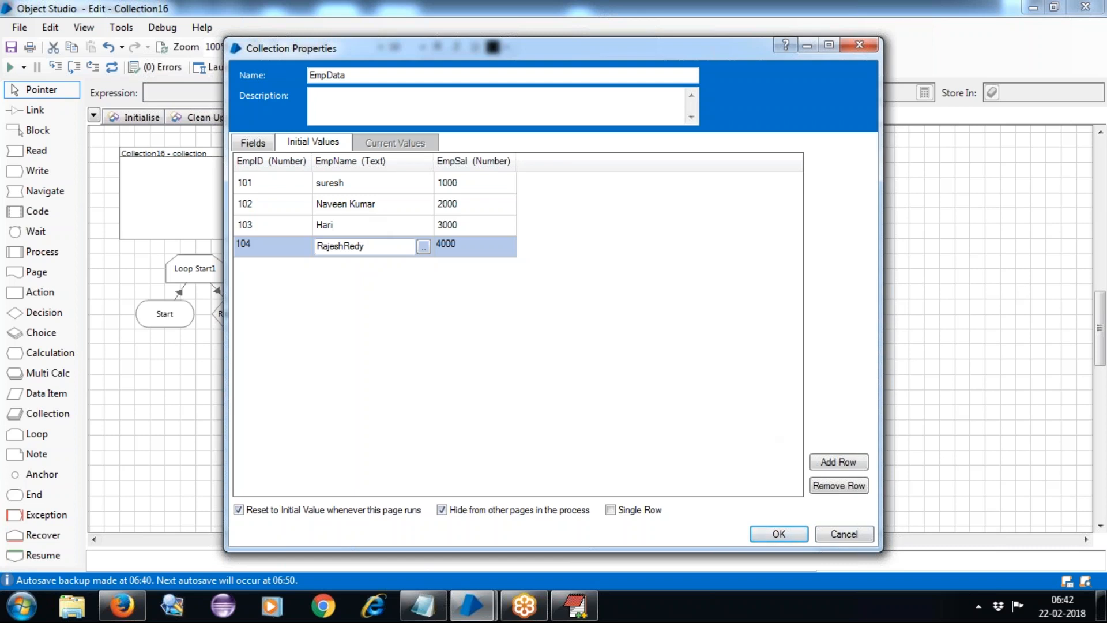
left_click(843, 535)
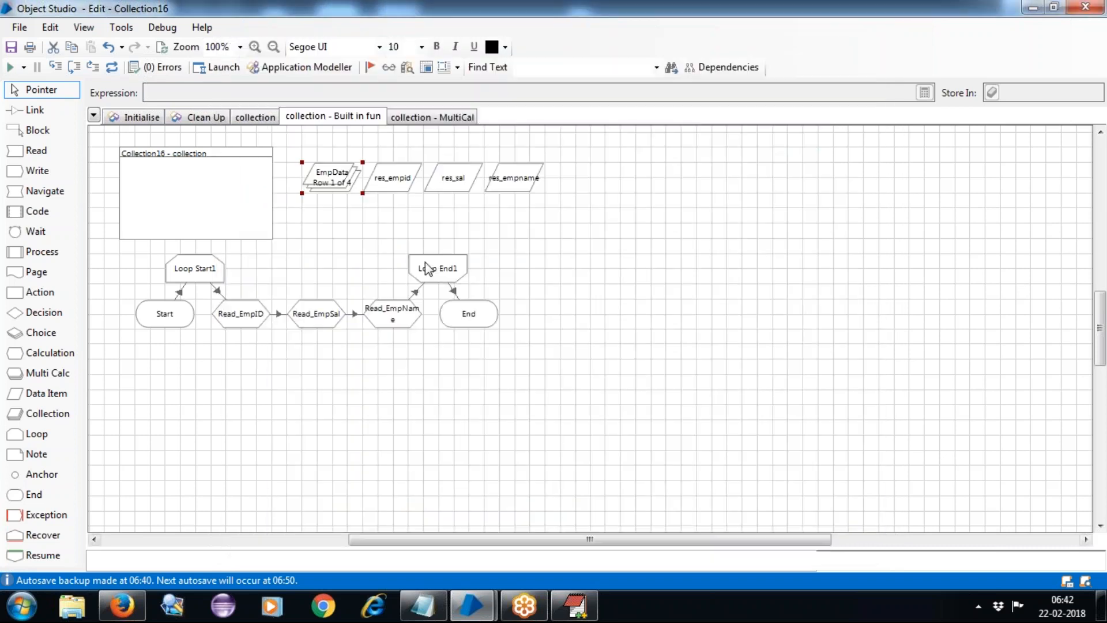
Move End and Loop End1 to the right and delete the link after Read_EmpName.
left_click_drag(469, 313, 557, 316)
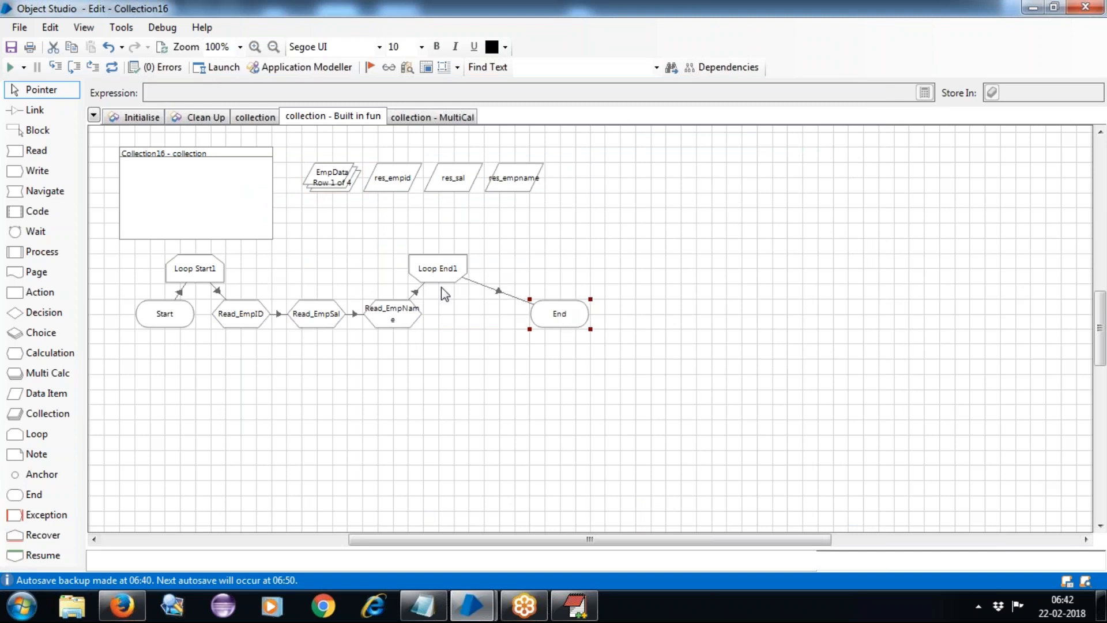
left_click_drag(433, 275, 588, 353)
left_click(510, 352)
left_click_drag(498, 326, 524, 325)
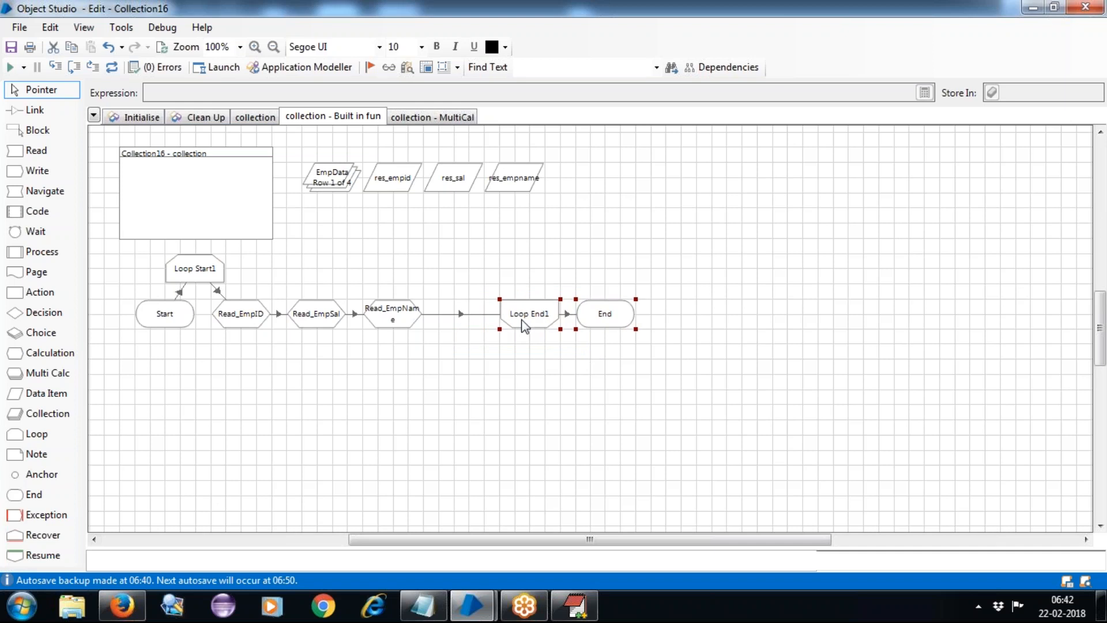
left_click(460, 314)
key("Delete")
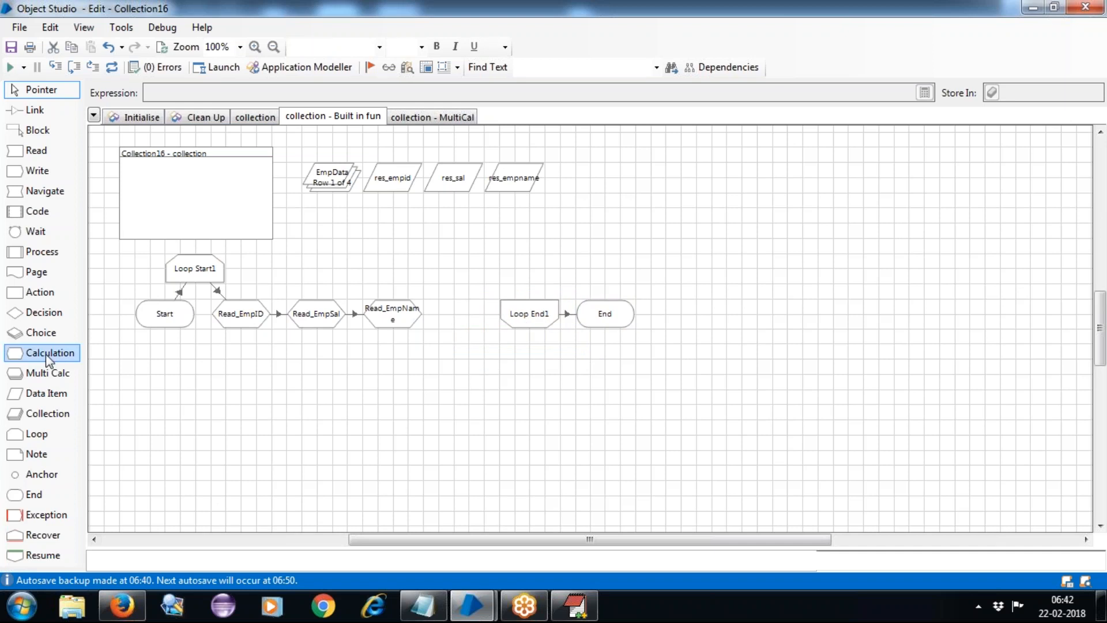
Add a calculation stage after Read_EmpName and name it EmpNameLength.
left_click_drag(46, 354, 466, 316)
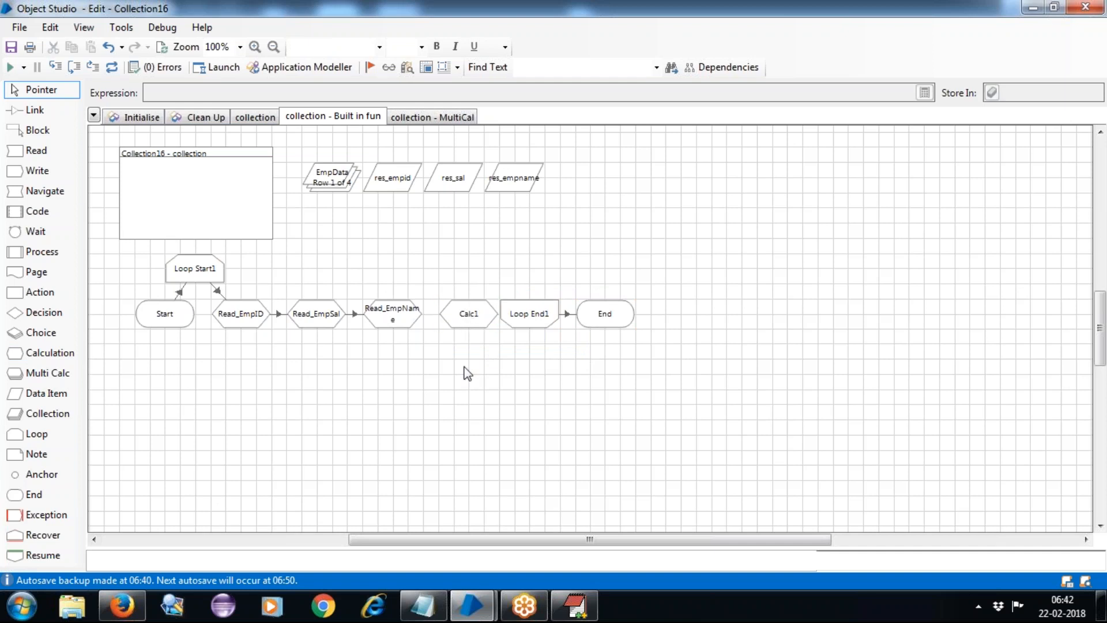
double_click(471, 312)
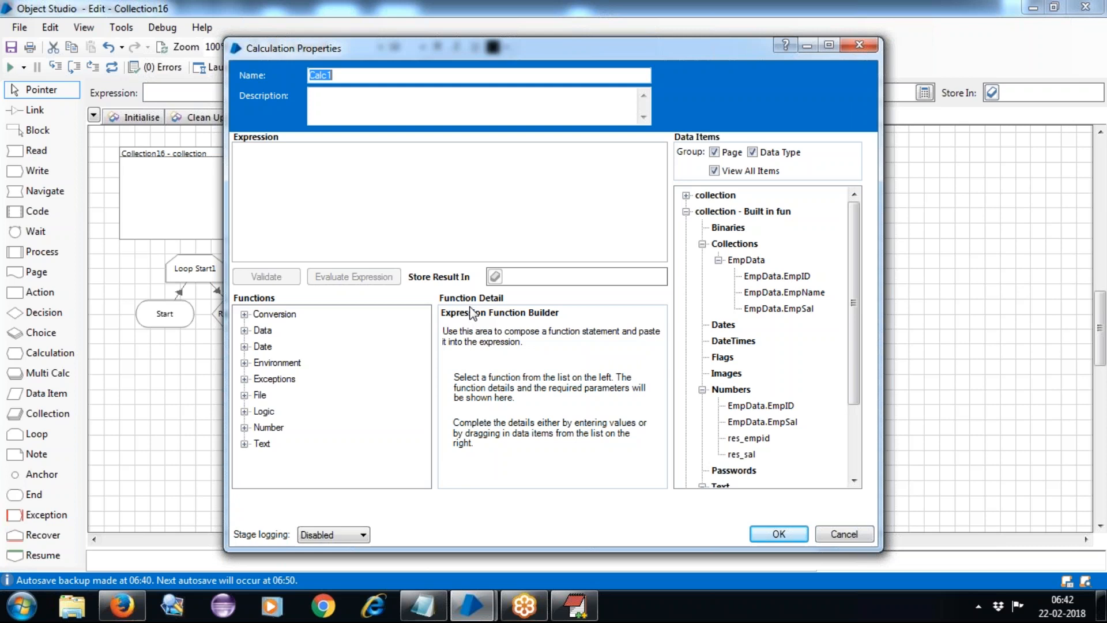
type("EmpLe")
key("BackSpace")
key("BackSpace")
type("NameLength")
Set EmpNameLength's expression to Len([EmpData.EmpName]).
left_click(324, 180)
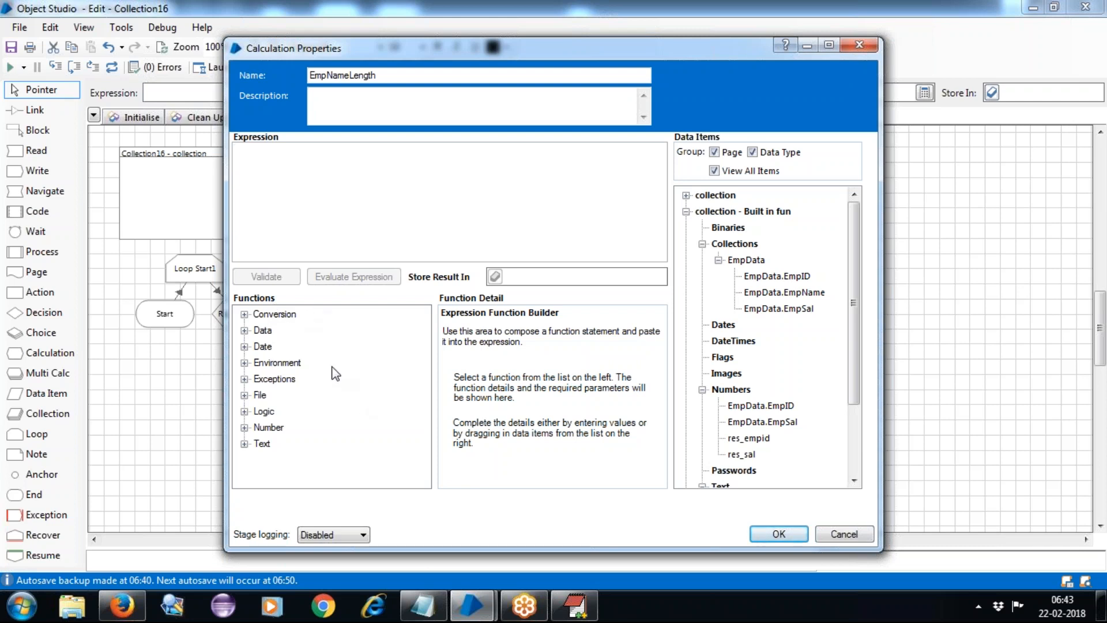
left_click(245, 444)
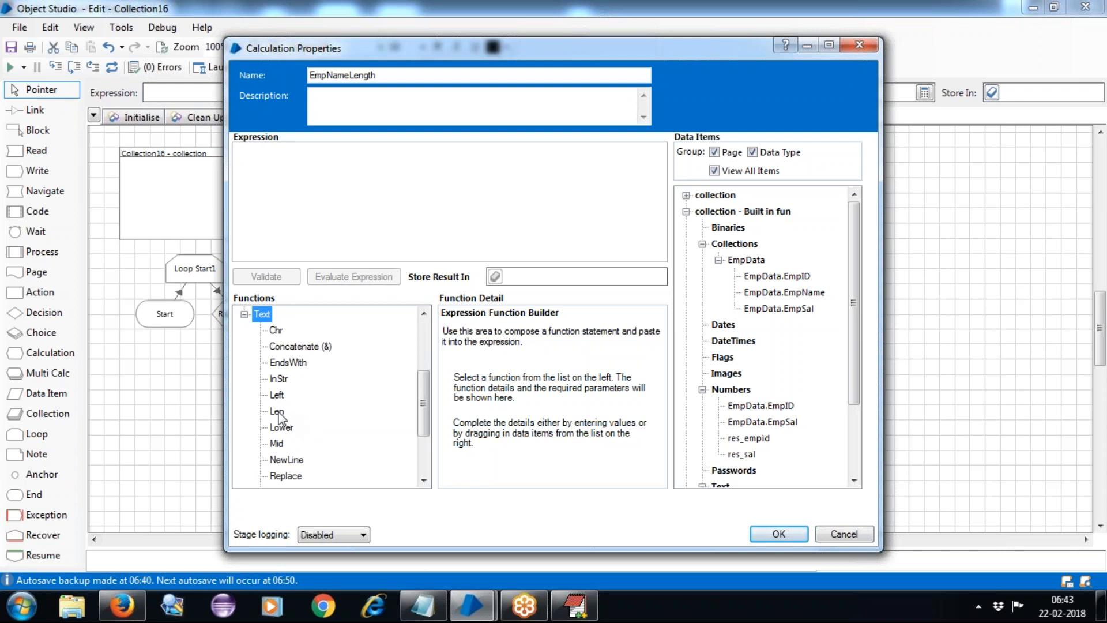
left_click_drag(279, 417, 267, 168)
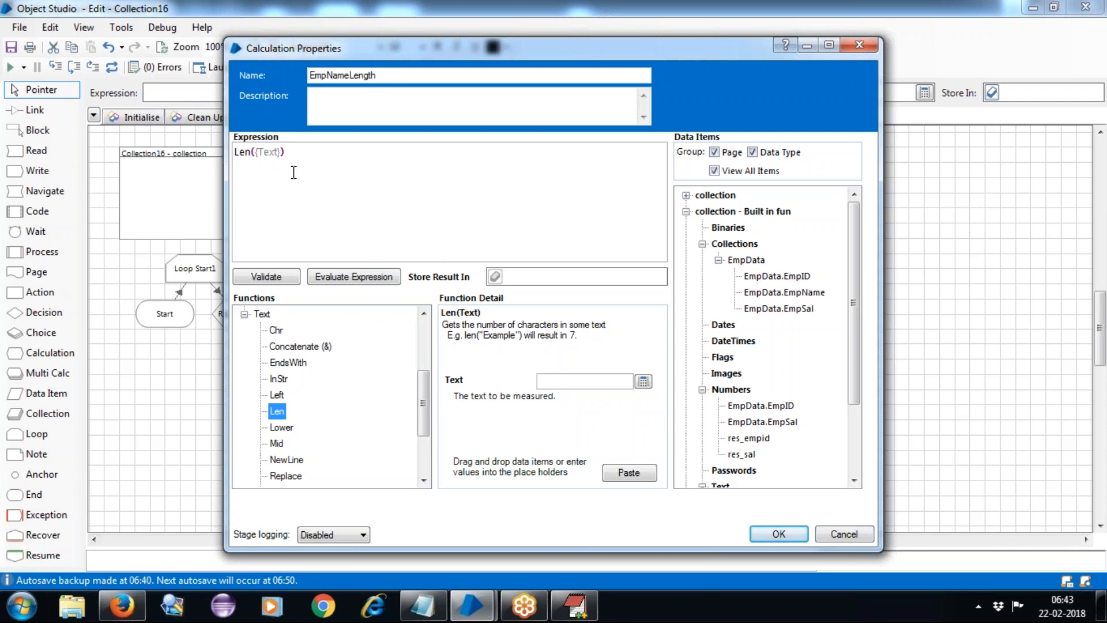
left_click(281, 152)
key("BackSpace")
key("BackSpace")
key("BackSpace")
key("BackSpace")
key("BackSpace")
key("BackSpace")
left_click_drag(775, 293, 258, 161)
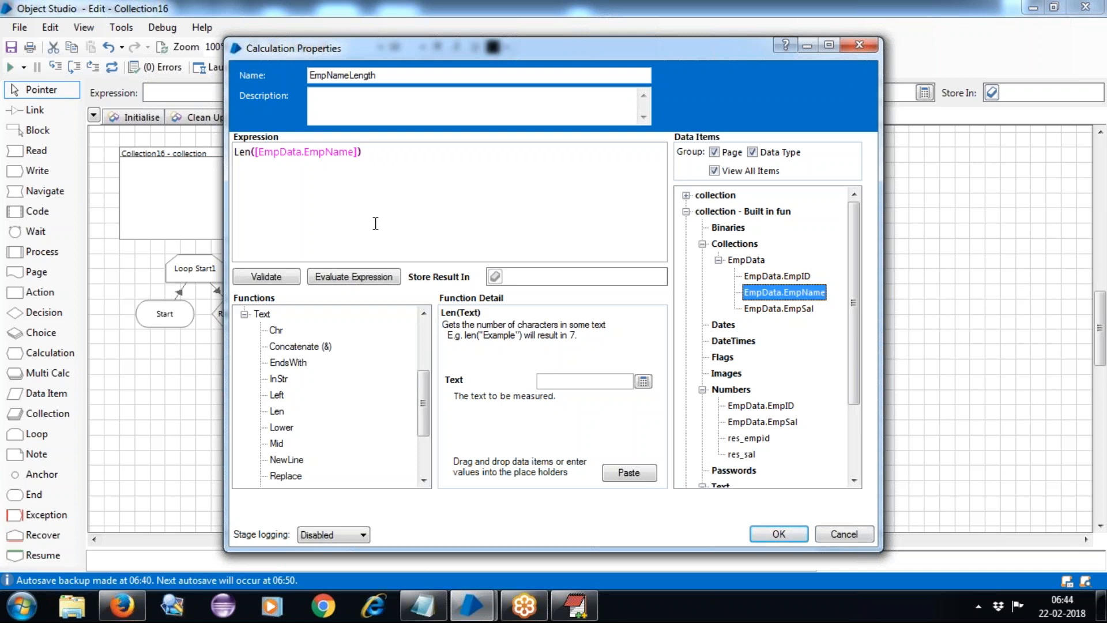
Store the result in a new data item res_size and confirm the calculation.
left_click(528, 279)
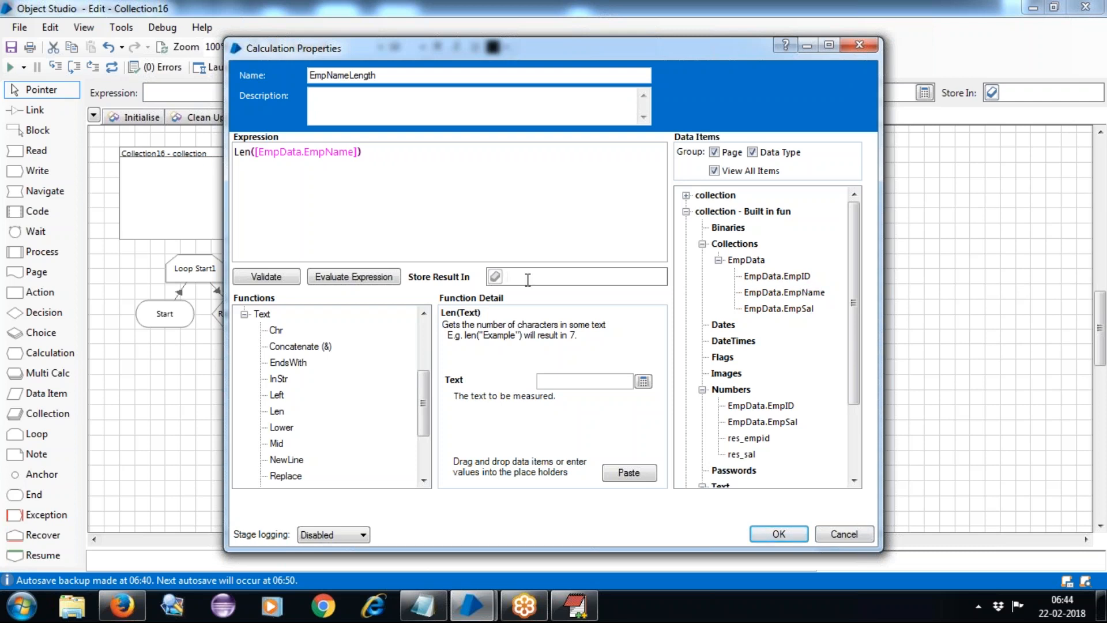
type("res_size")
left_click(497, 278)
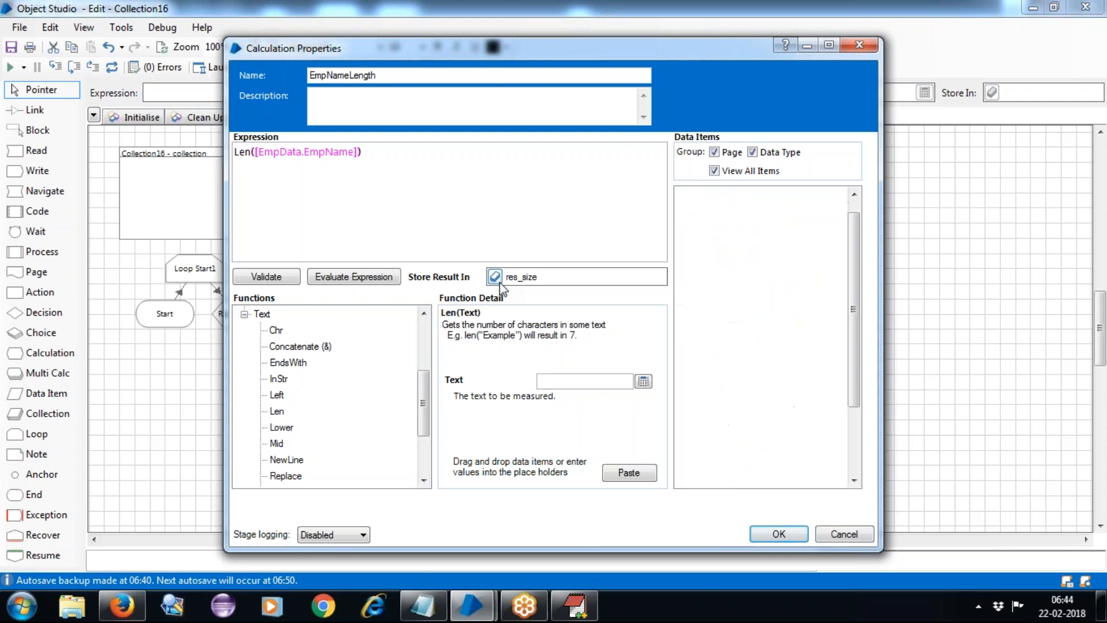
left_click(778, 534)
Move res_size up beside the other data items and shift Loop End1 and End right.
left_click_drag(461, 359, 621, 180)
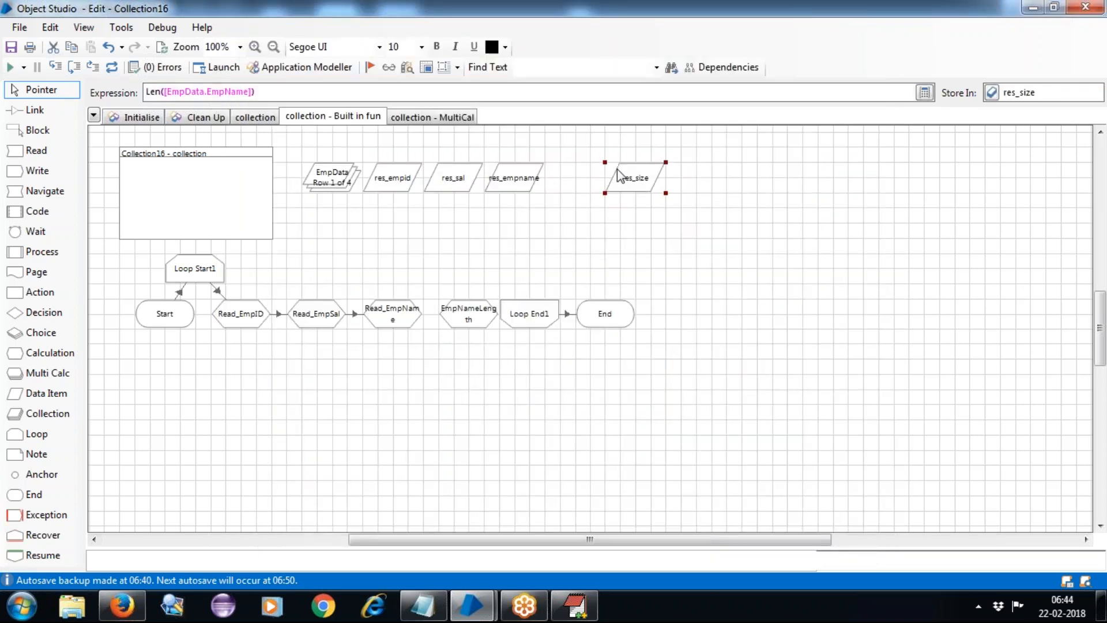
left_click(685, 254)
left_click_drag(559, 336, 621, 352)
left_click_drag(536, 319, 551, 318)
Link EmpNameLength to Loop End1 and run the Built in fun page.
left_click(559, 393)
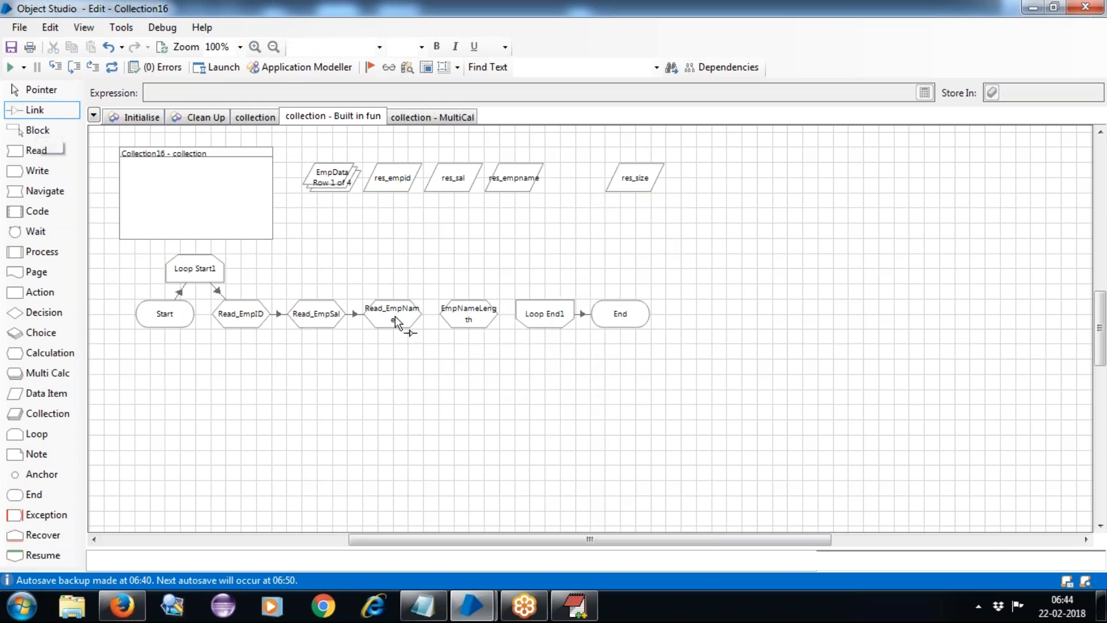
left_click_drag(468, 319, 528, 317)
left_click(9, 67)
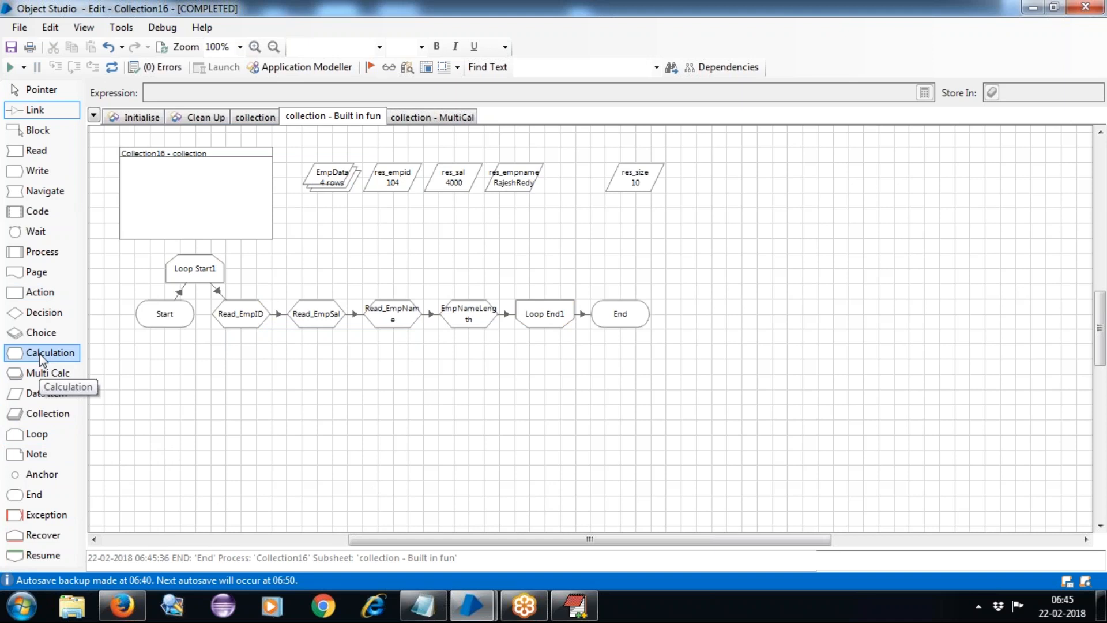
After the run finishes with res_size at 10, add a Calc1 stage below the loop.
left_click_drag(42, 362, 464, 381)
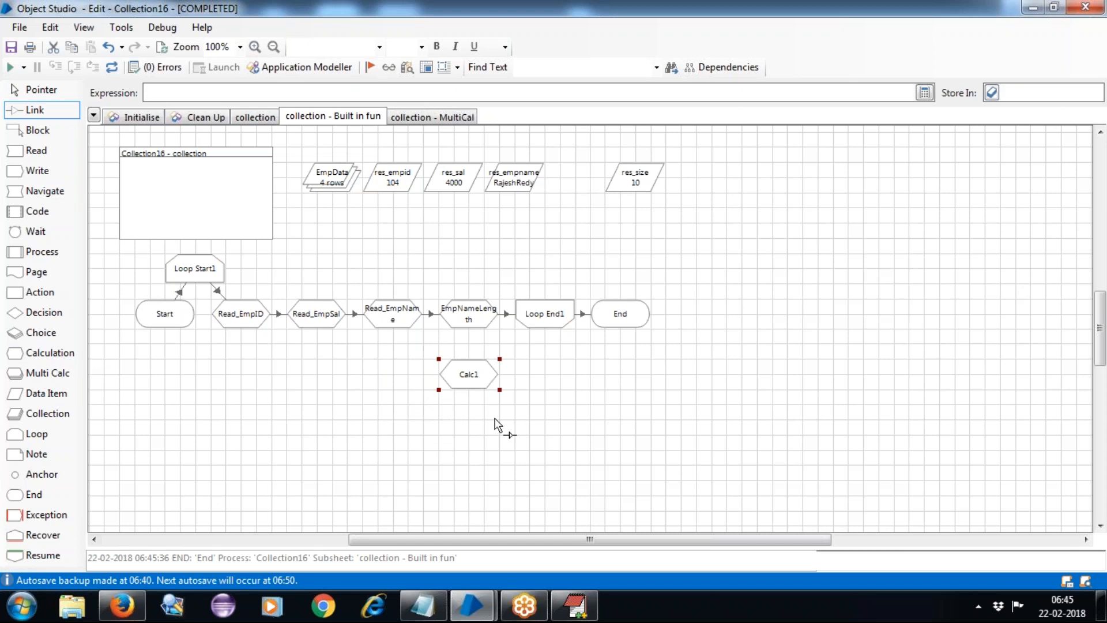
Rename Calc1 to UpperCase and insert the Upper function into its expression.
double_click(477, 379)
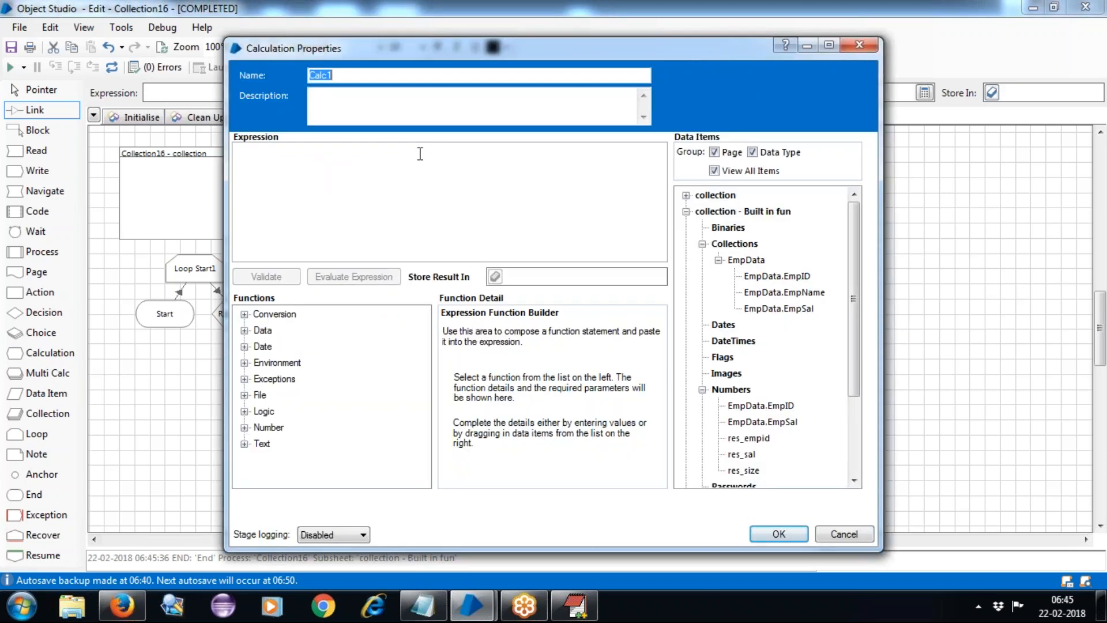
type("UpperCase")
left_click(324, 184)
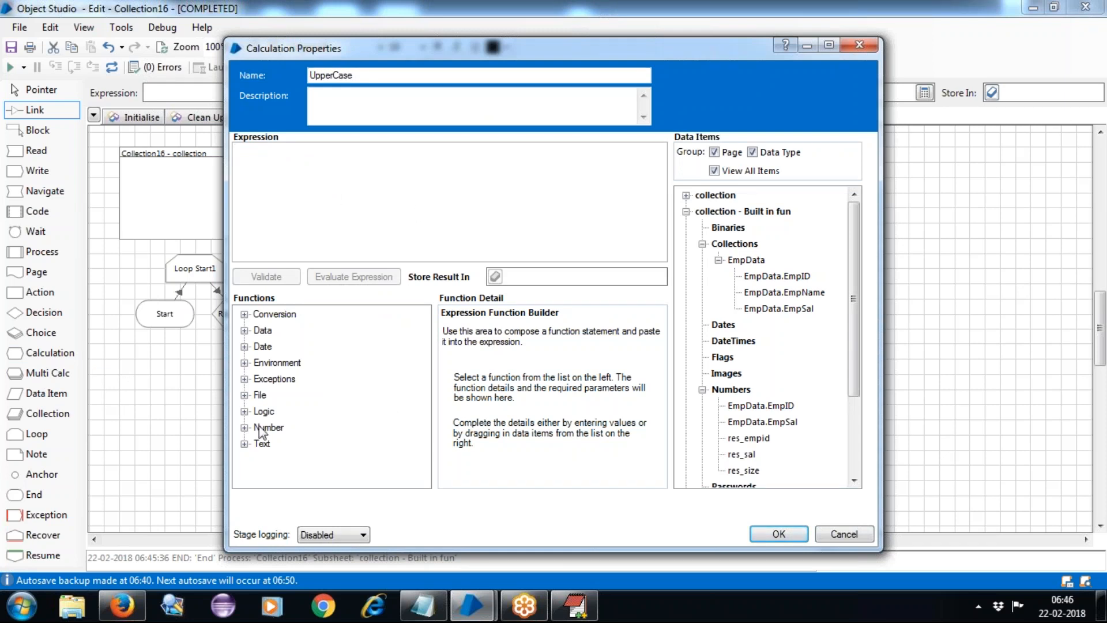
left_click(245, 443)
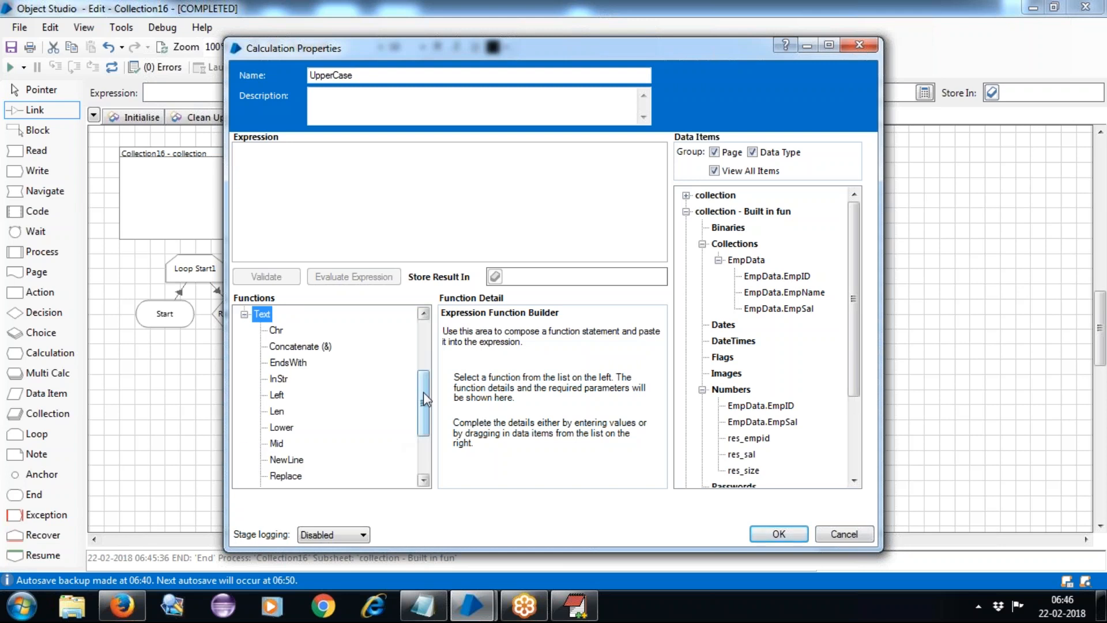
scroll(423, 392, "down", 2)
left_click(282, 476)
left_click_drag(283, 476, 266, 184)
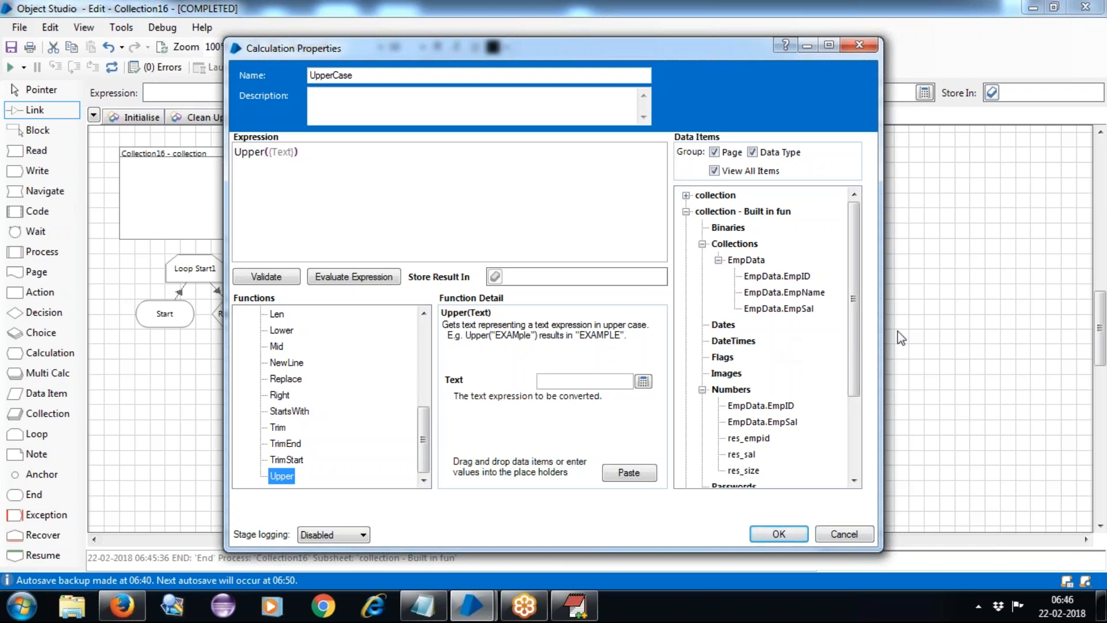
Fix the expression to Upper([EmpData.EmpName]), removing the misplaced name reference.
left_click(775, 292)
left_click_drag(775, 295, 284, 162)
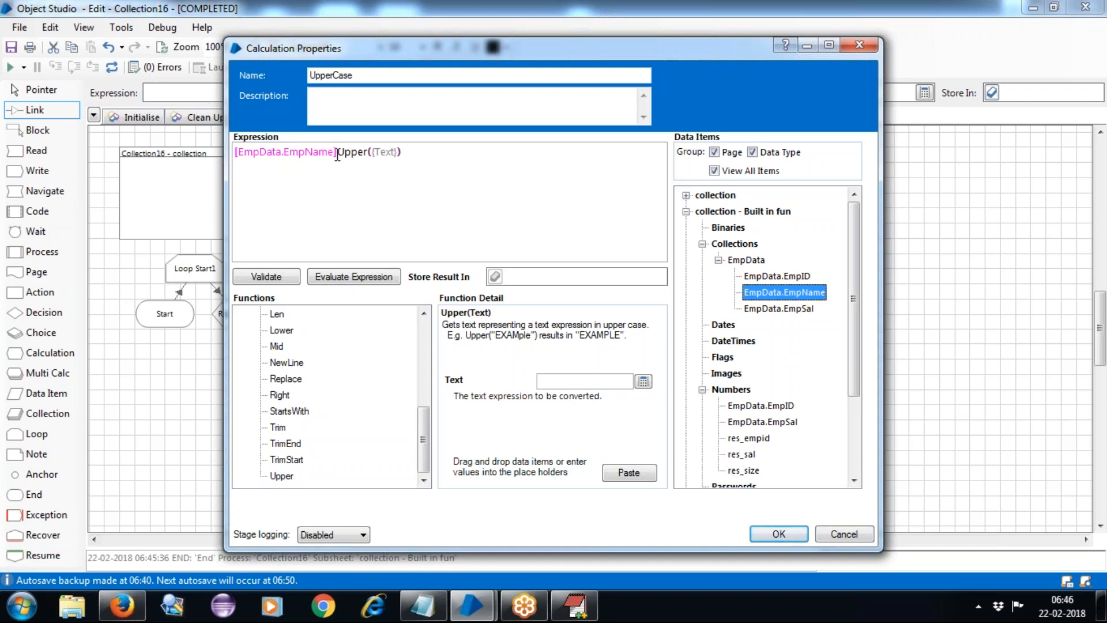
double_click(294, 148)
left_click_drag(294, 145, 218, 141)
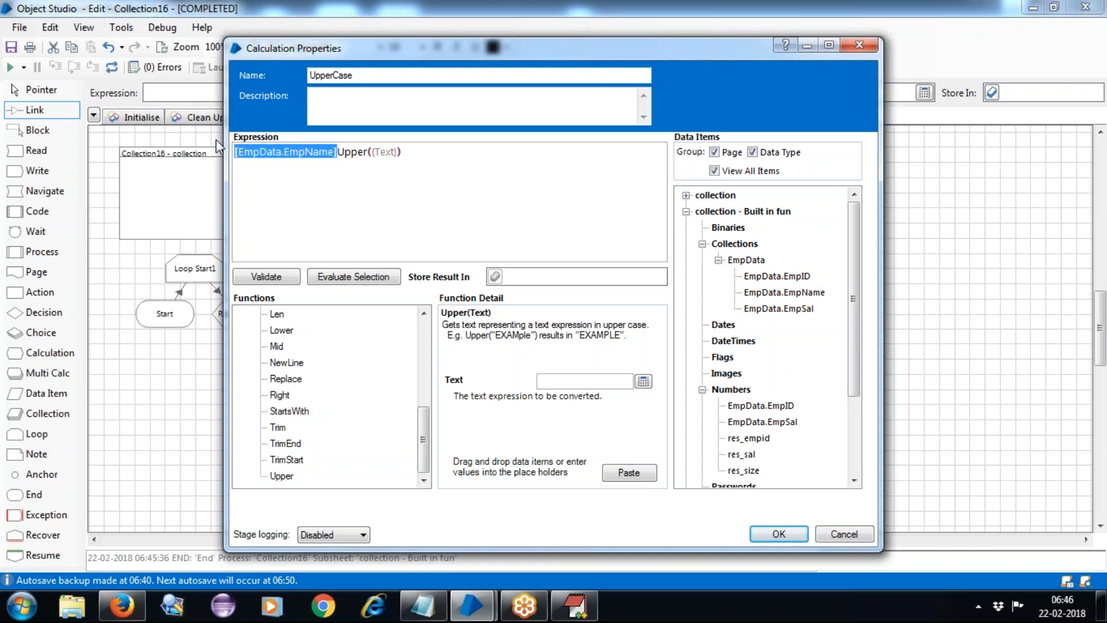
key("Delete")
left_click(293, 154)
key("BackSpace")
key("BackSpace")
key("BackSpace")
key("BackSpace")
key("BackSpace")
key("BackSpace")
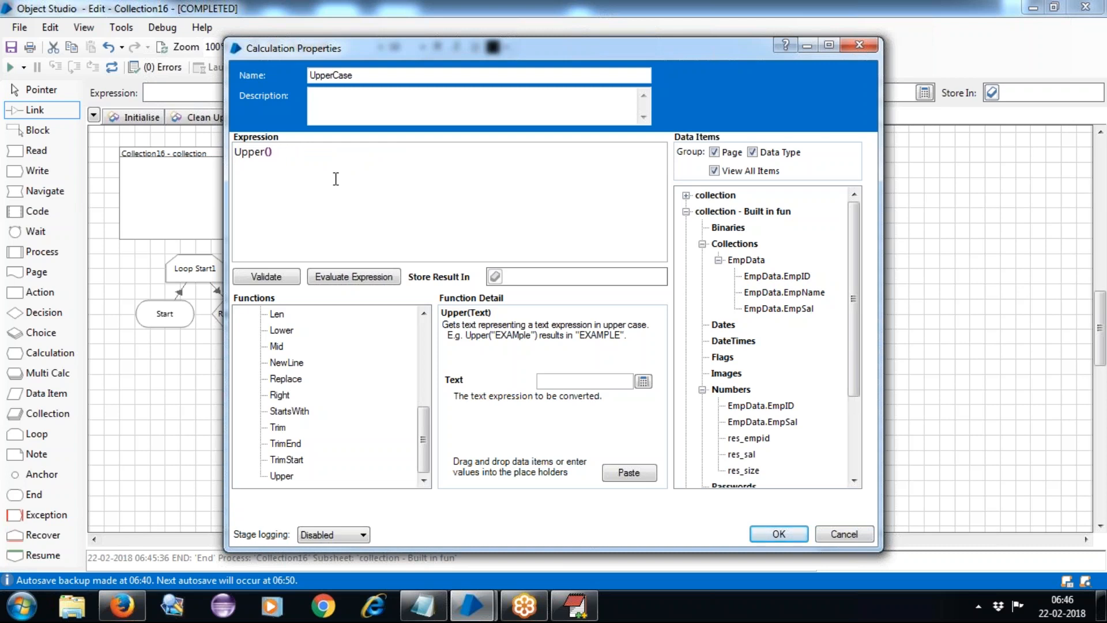
left_click_drag(762, 292, 267, 151)
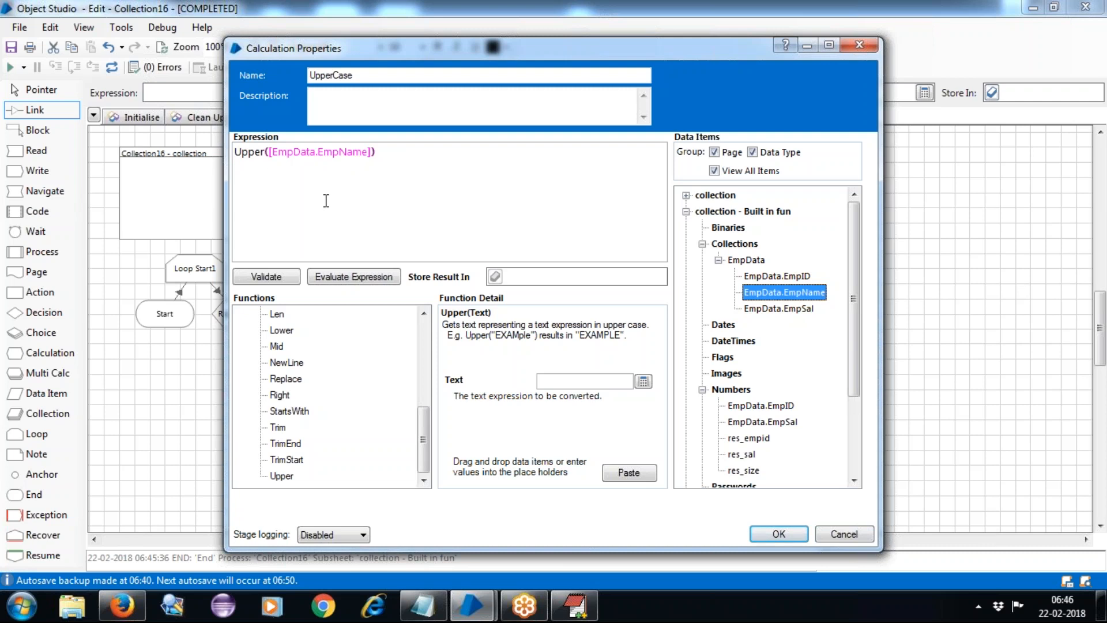
Store the result in a new text item res_uppercase and confirm UpperCase.
left_click(535, 276)
type("res_")
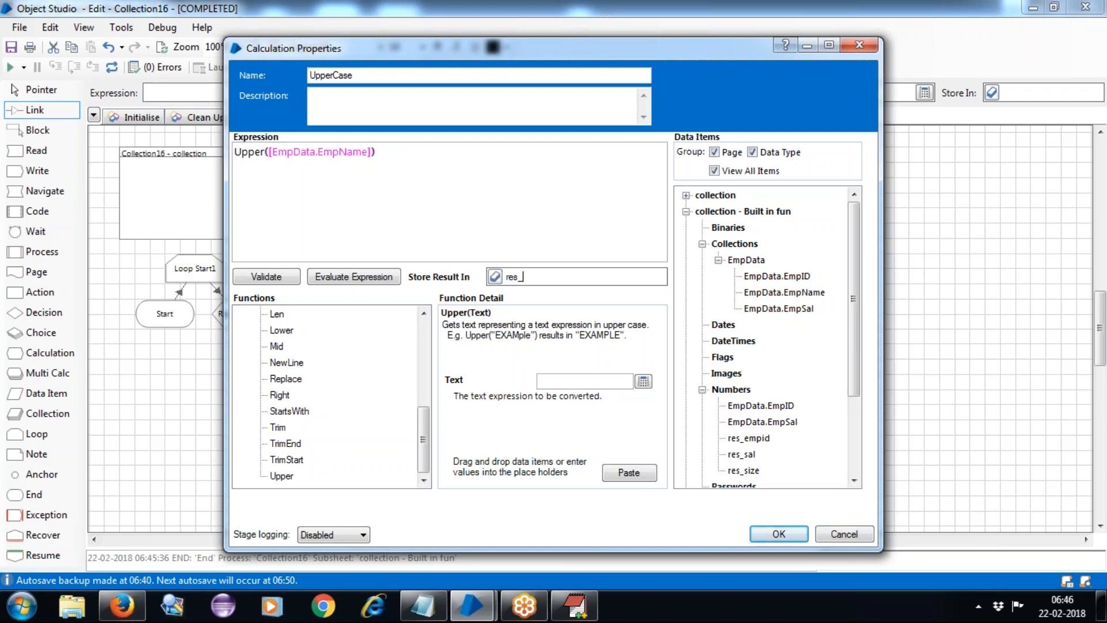
type("uppercase")
left_click(515, 206)
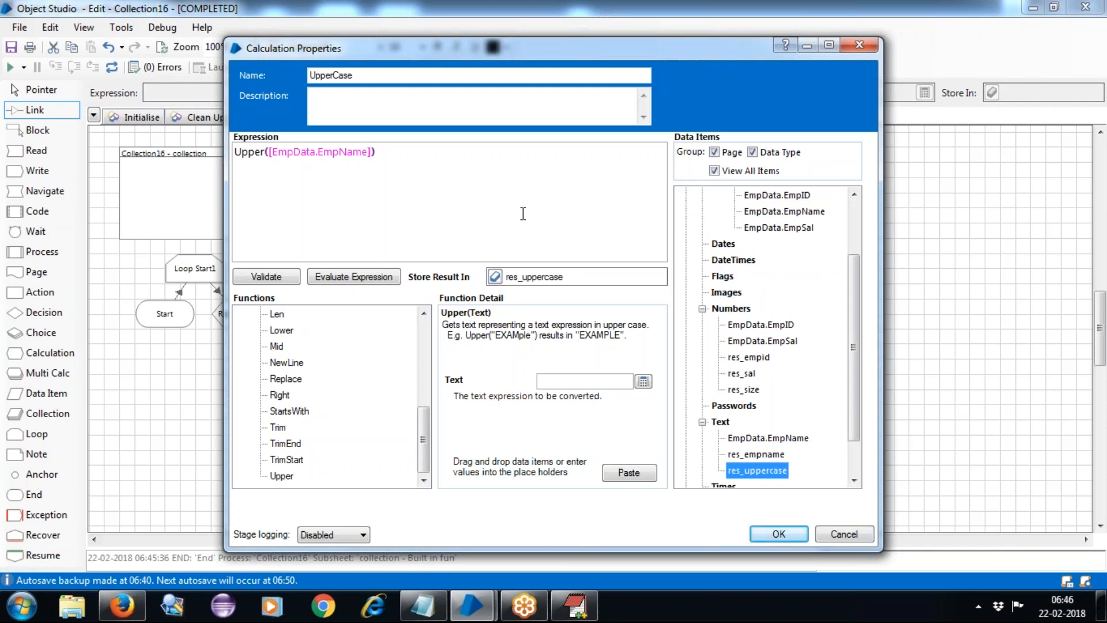
left_click(778, 533)
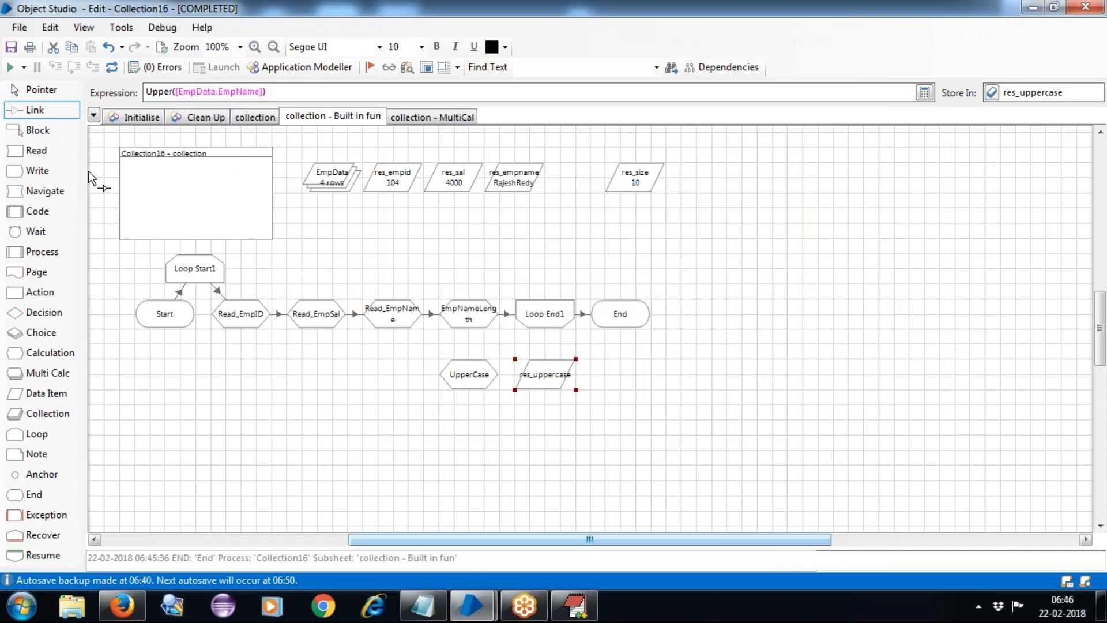
Link EmpNameLength to UpperCase, reset the run, and move res_uppercase beside res_size.
mouse_move(458, 323)
left_mouse_down()
mouse_move(472, 382)
mouse_move(531, 320)
left_mouse_up()
left_click(17, 88)
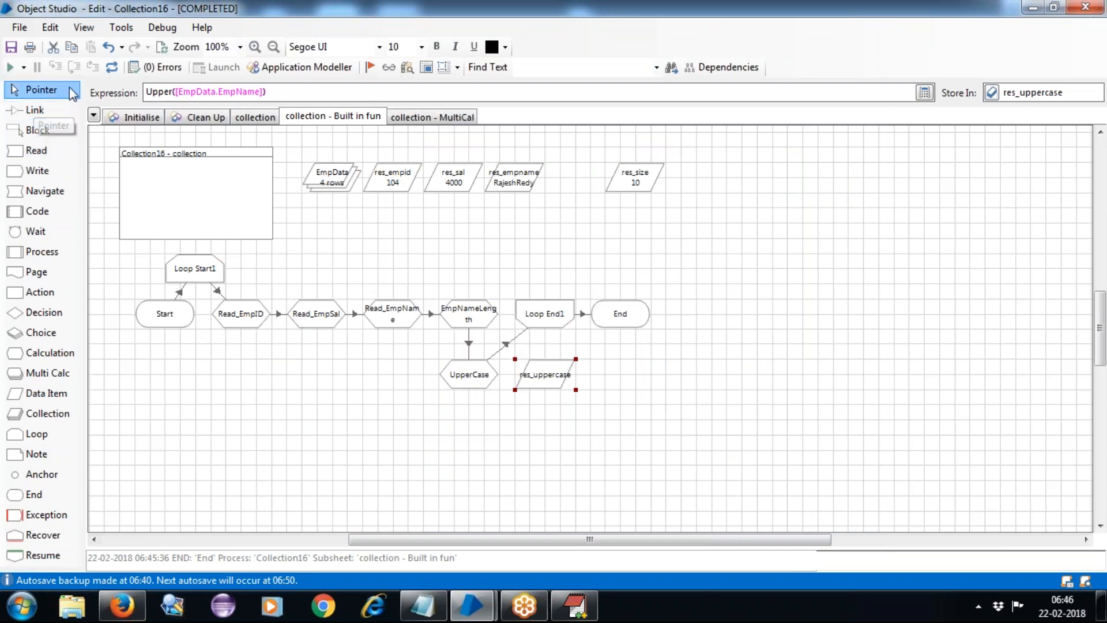
left_click(112, 67)
left_click_drag(552, 388, 694, 178)
left_click(704, 241)
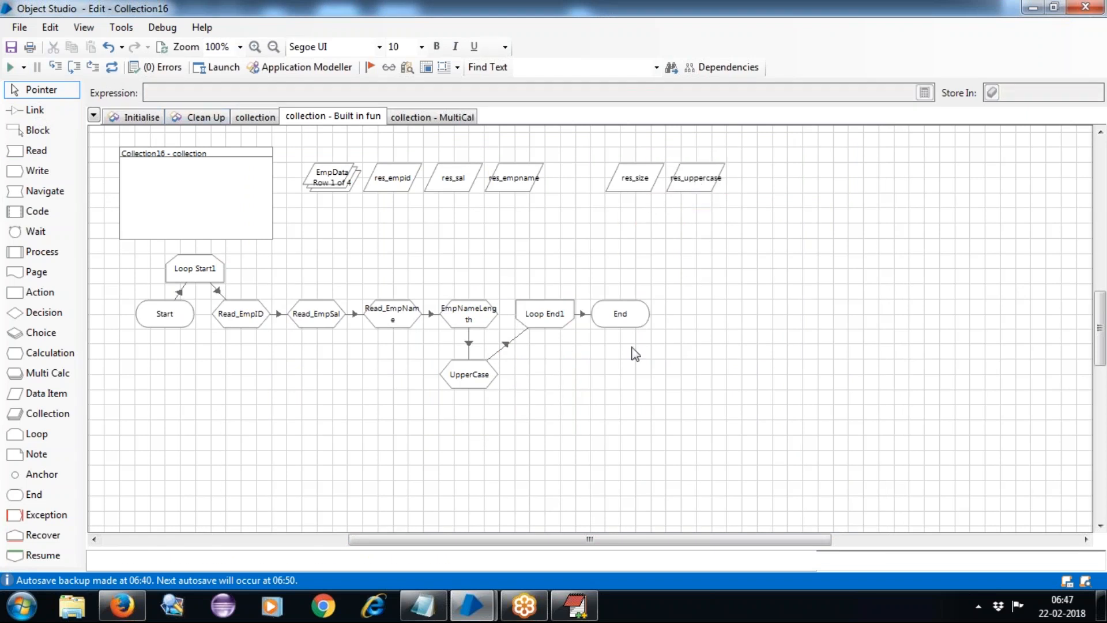
Set the debug speed to Normal and run the Built in fun page.
left_click(24, 67)
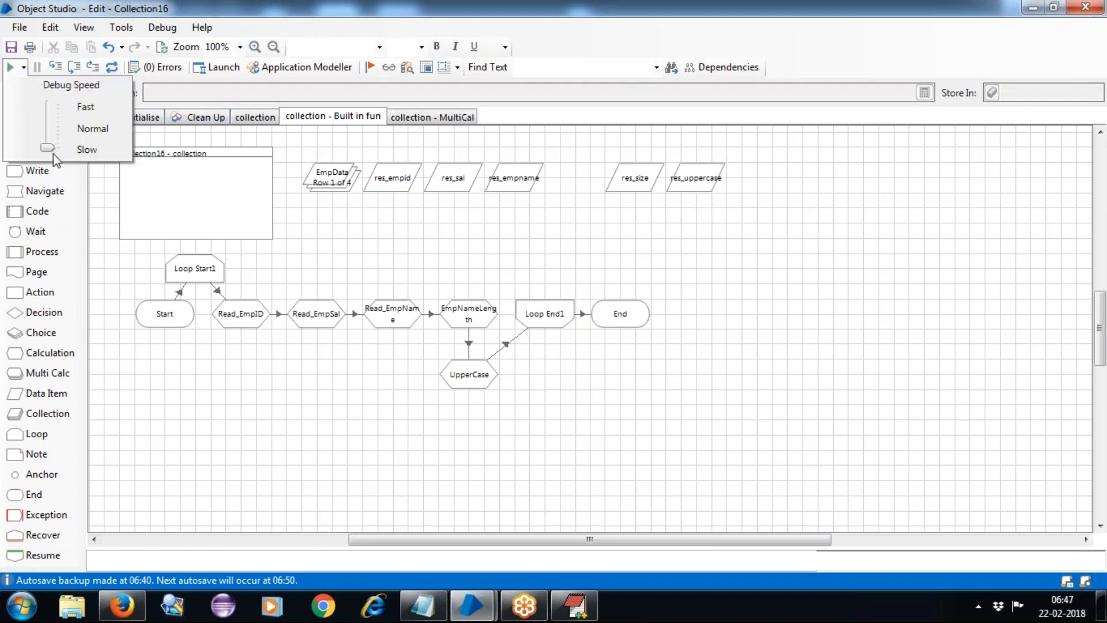
left_click_drag(48, 149, 48, 128)
left_click(269, 417)
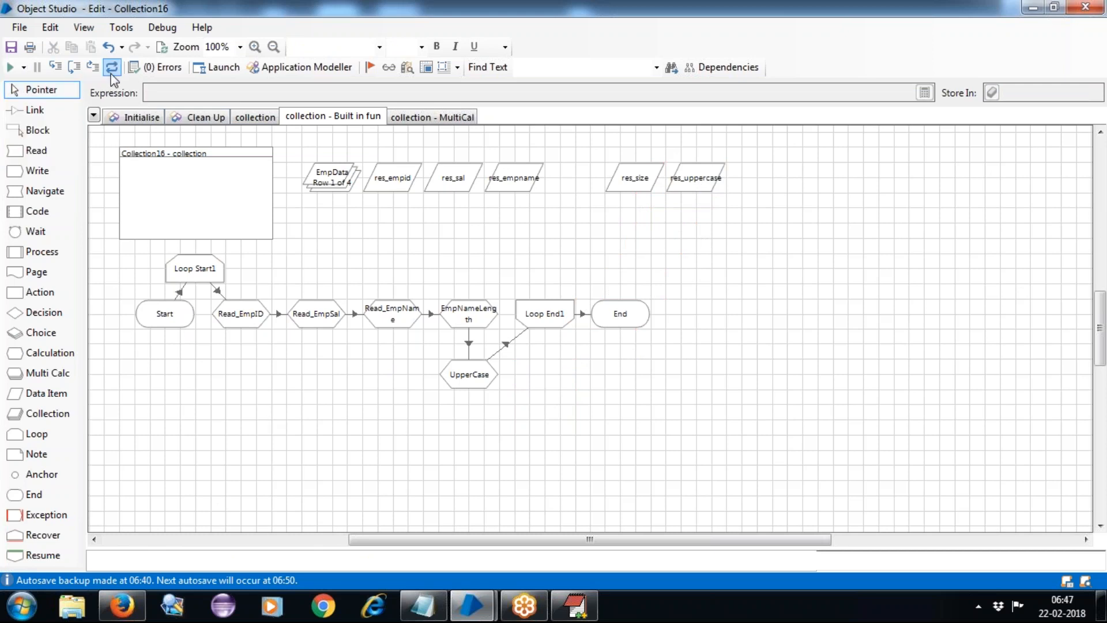
left_click(11, 67)
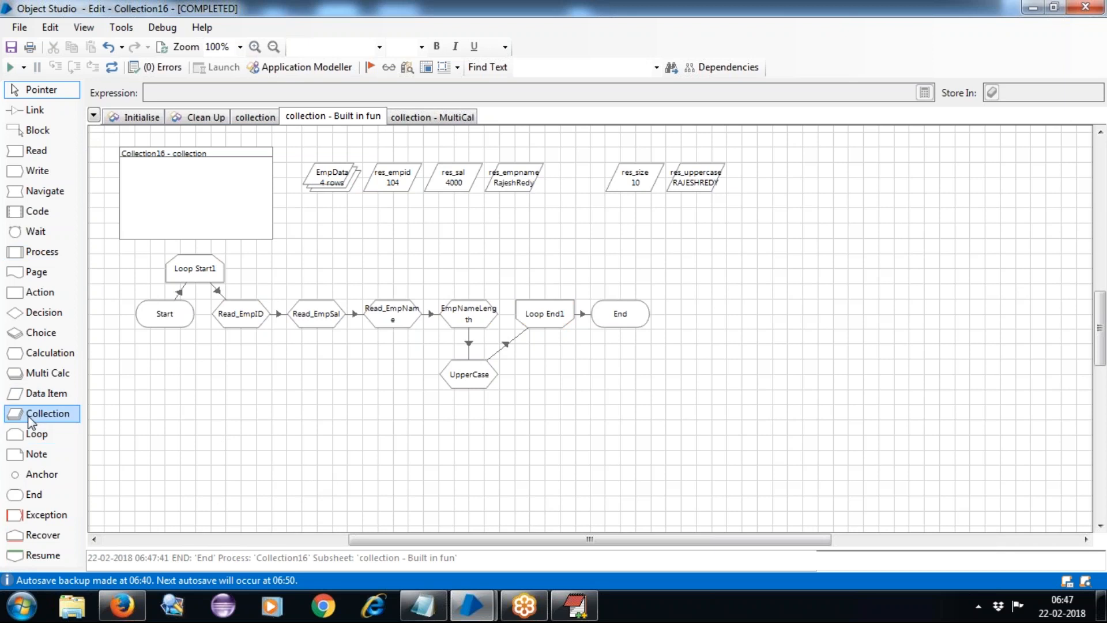
Add a TodayDate calculation stage beside UpperCase with the expression Today().
left_click_drag(32, 356, 542, 379)
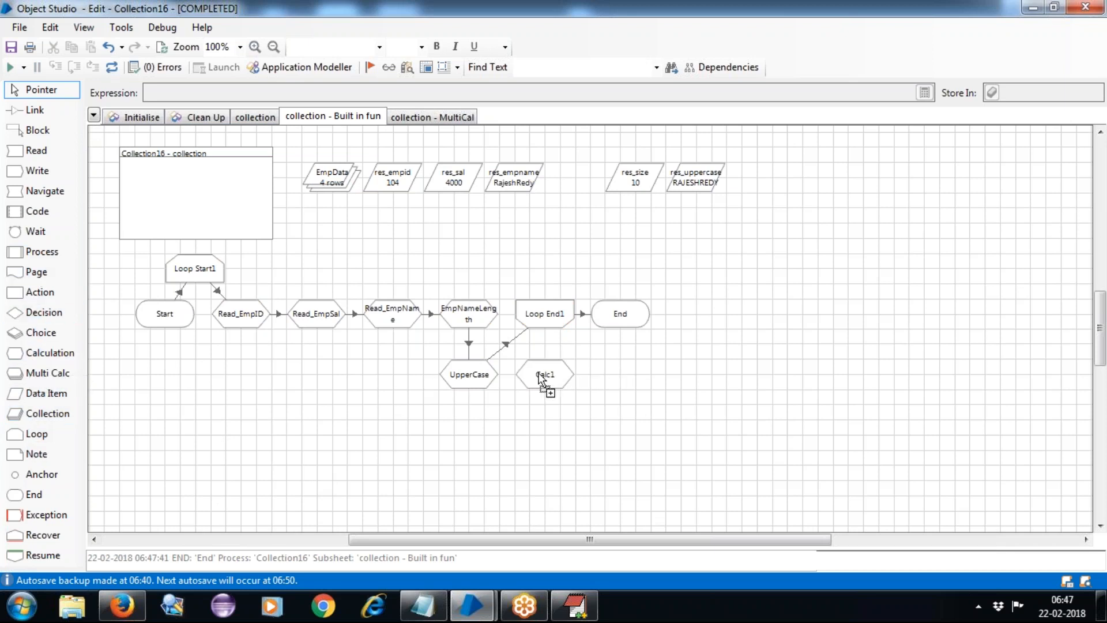
double_click(558, 397)
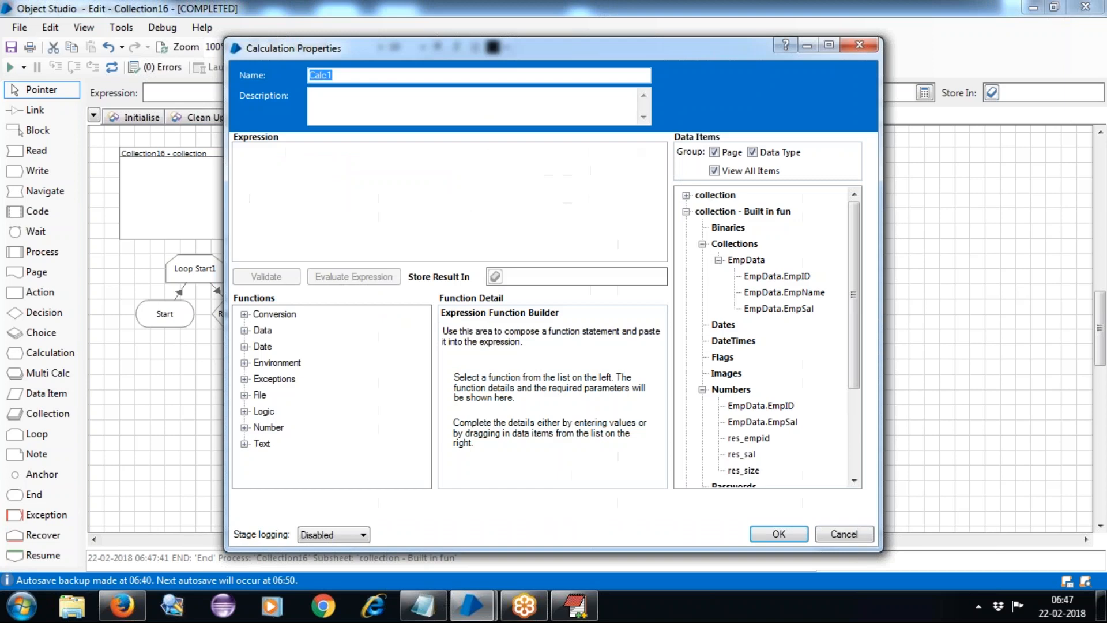
type("TodayDate")
left_click(244, 347)
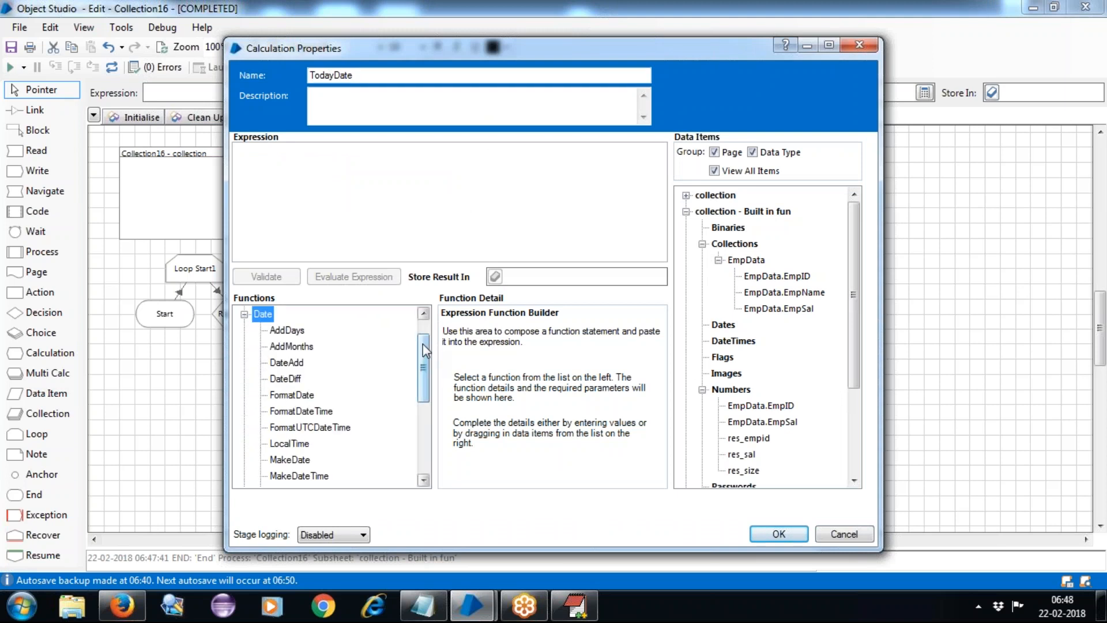
left_click_drag(424, 351, 426, 389)
left_click_drag(426, 415, 423, 396)
left_click_drag(282, 410, 282, 173)
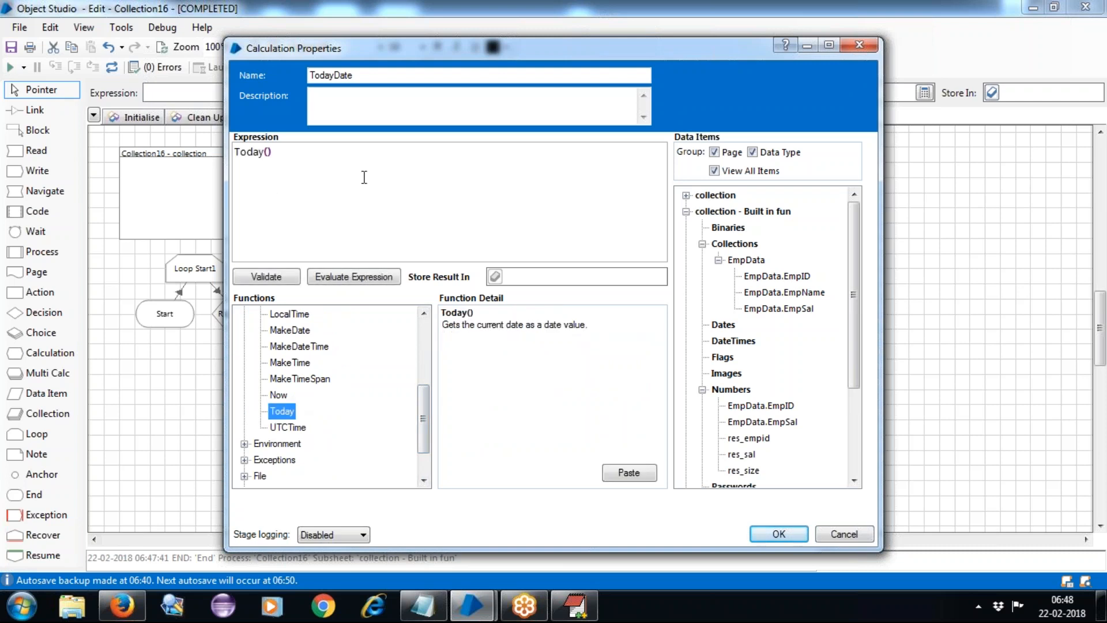
left_click(279, 396)
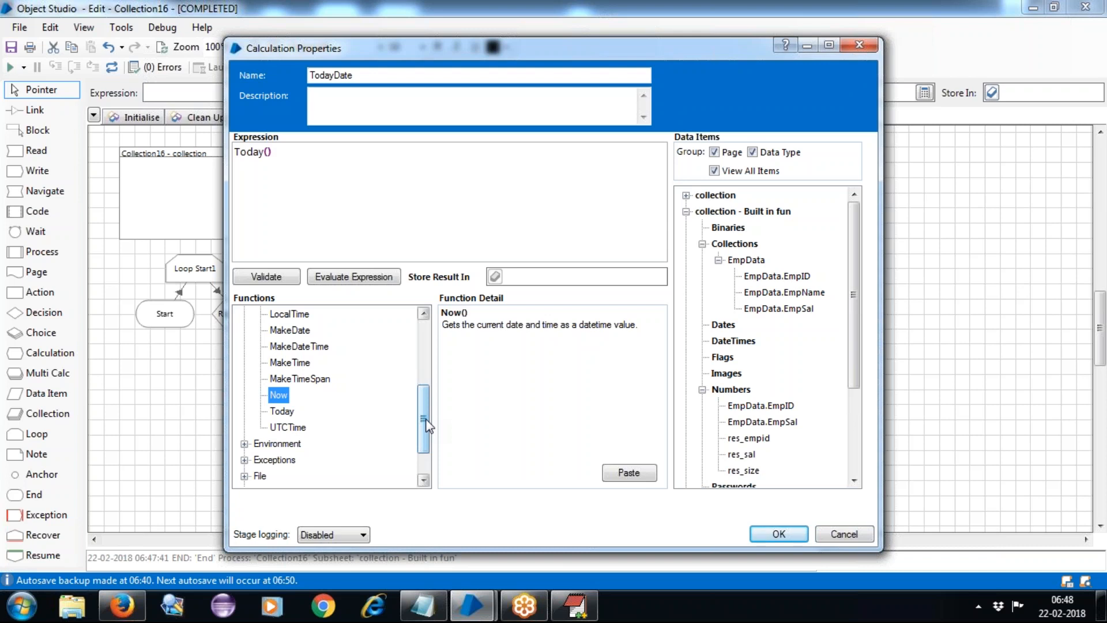
left_click(778, 534)
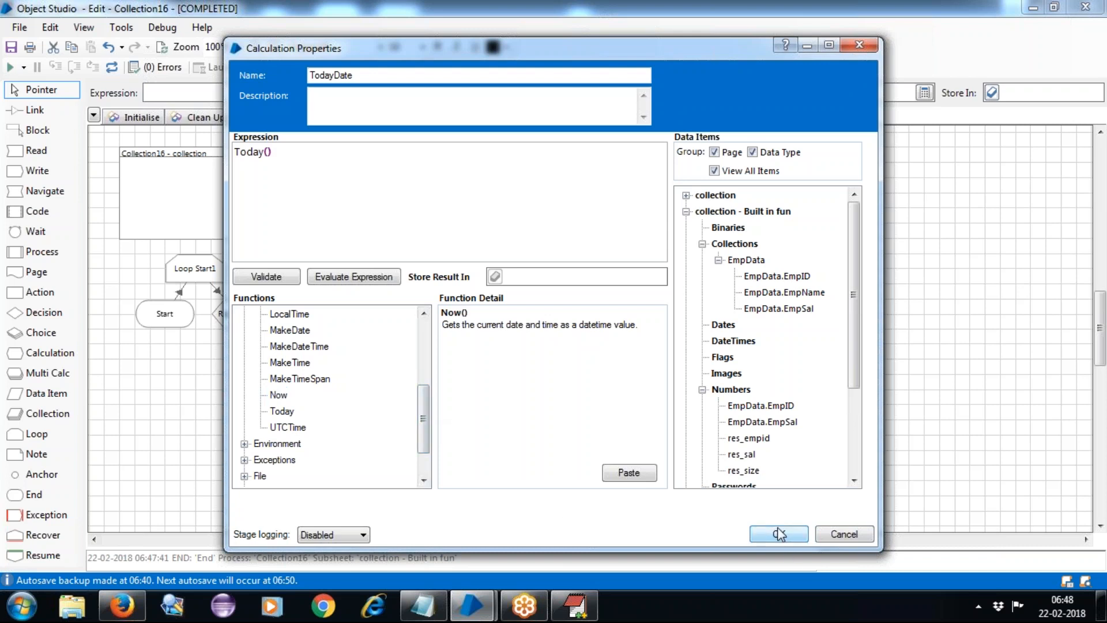
Link Loop End1 to TodayDate, store its result in new item res_date, and run.
left_click(29, 110)
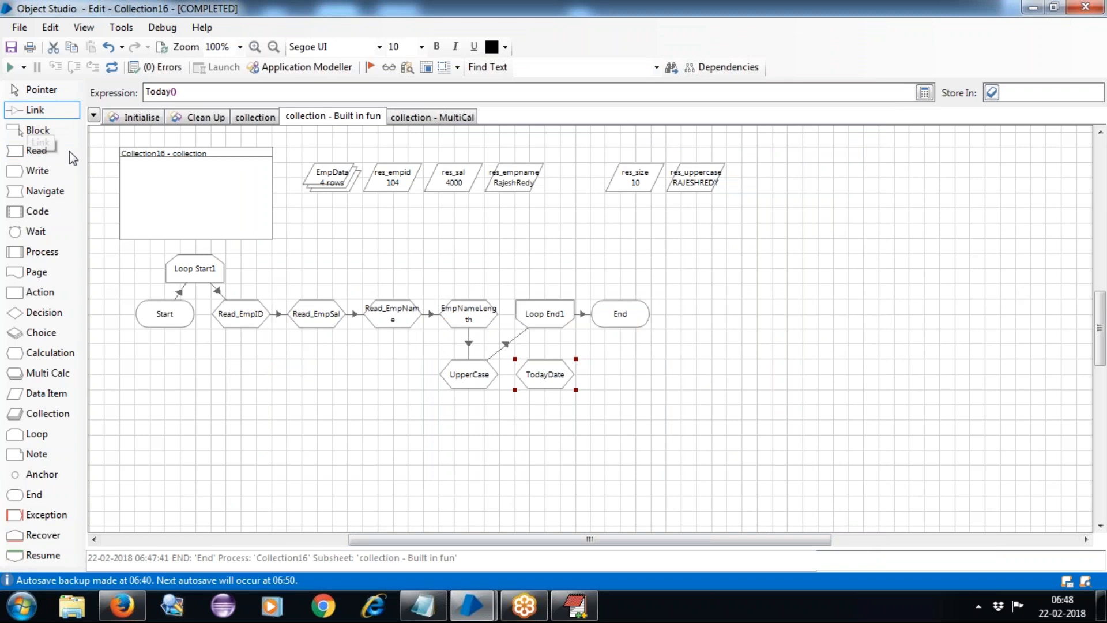
left_click_drag(547, 319, 547, 379)
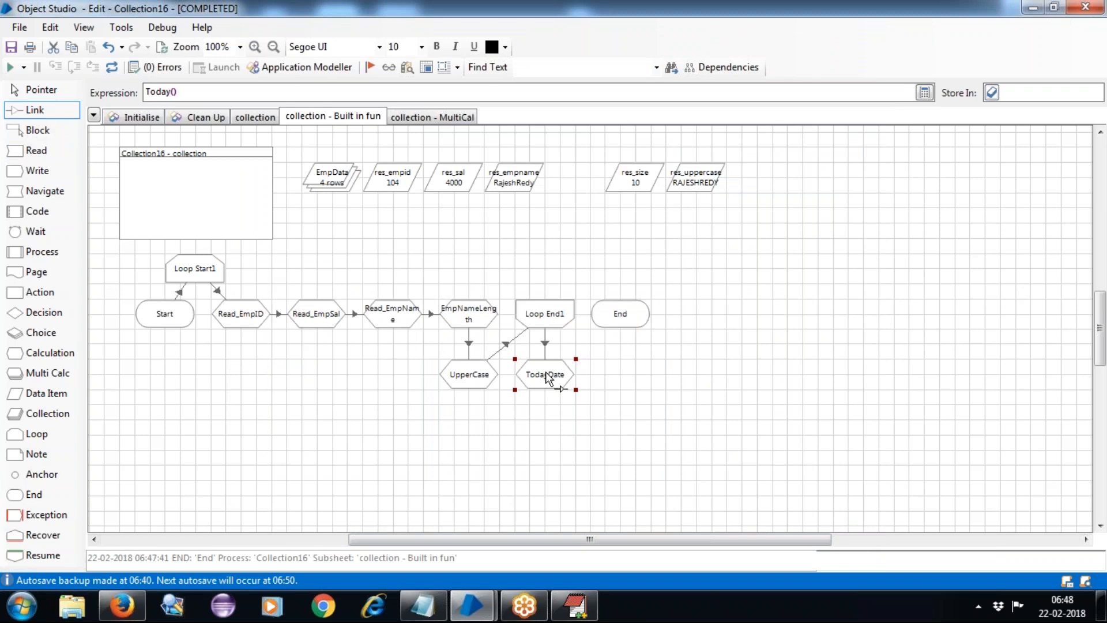
double_click(546, 377)
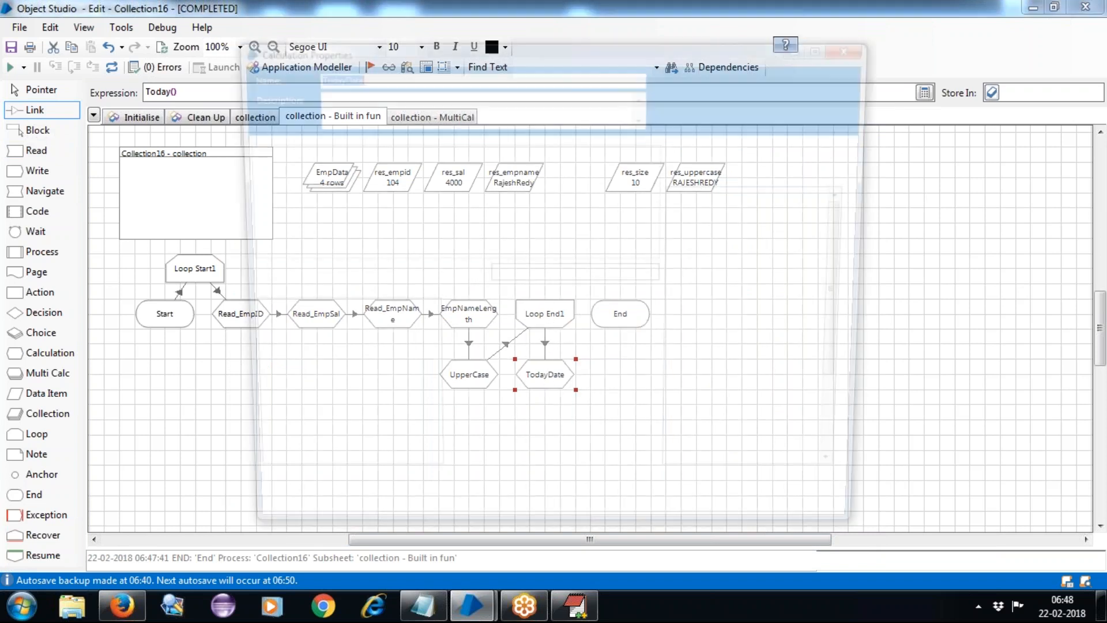
left_click(518, 277)
type("res_date")
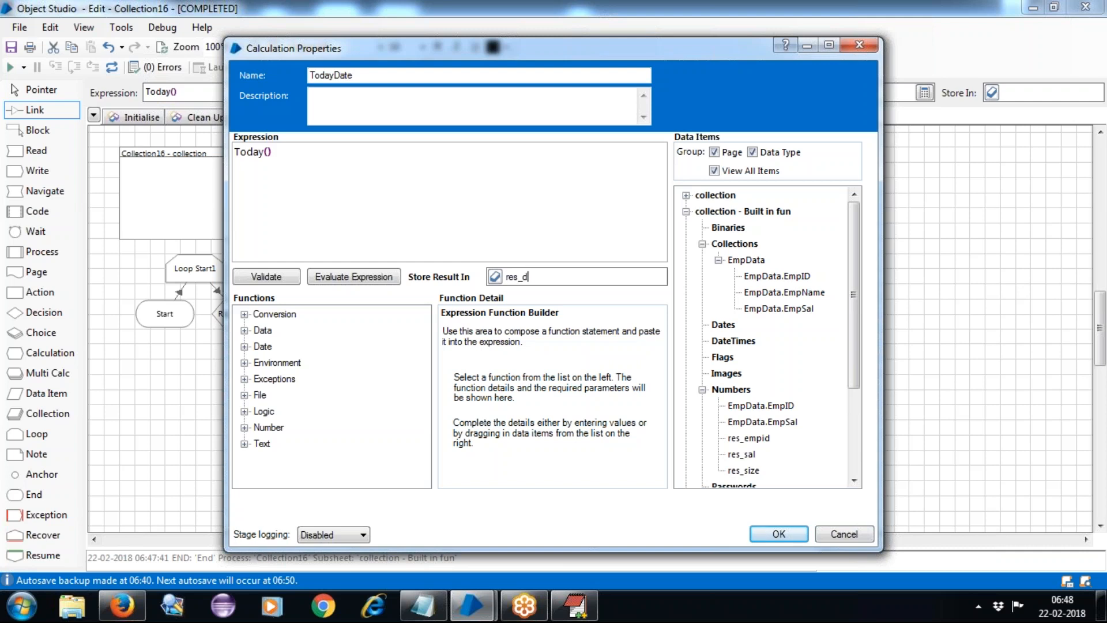
left_click(497, 277)
left_click(796, 532)
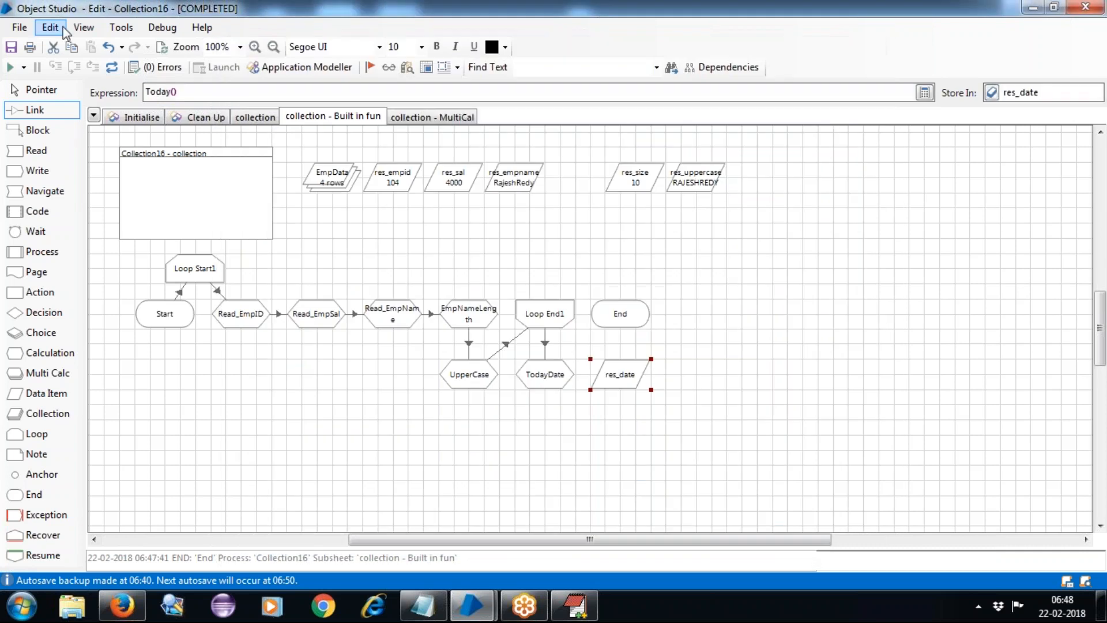
left_click(8, 69)
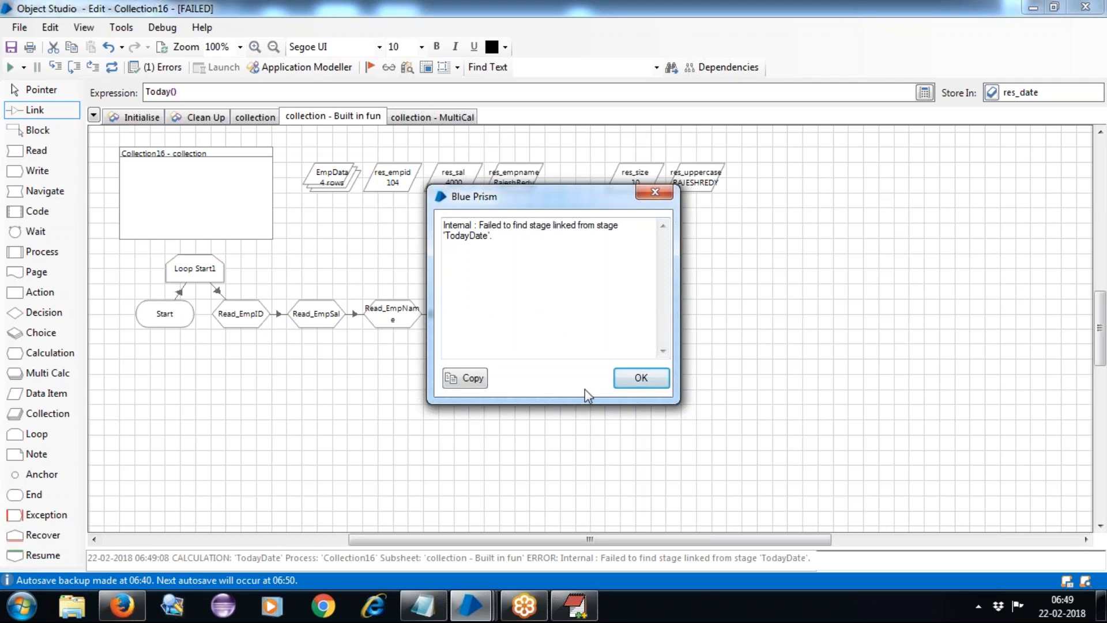
Close the 'Failed to find stage linked from stage TodayDate' error message.
left_click(645, 376)
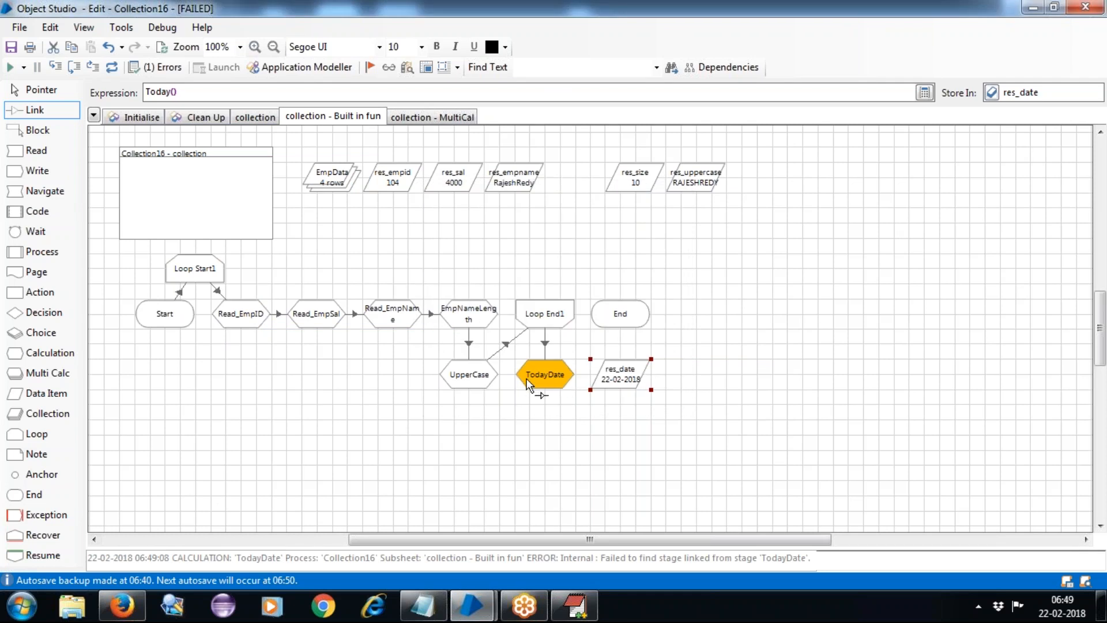
Reset, link TodayDate to End, move res_date under res_size, and rerun so res_date shows 22-02-2018.
left_click(110, 66)
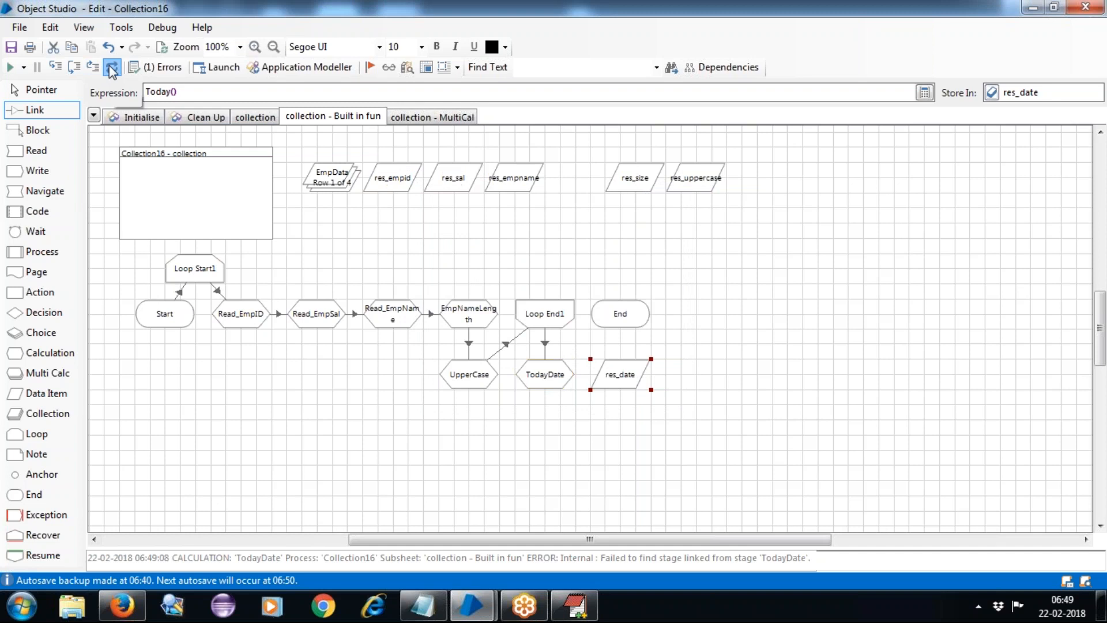
left_click_drag(559, 366, 629, 336)
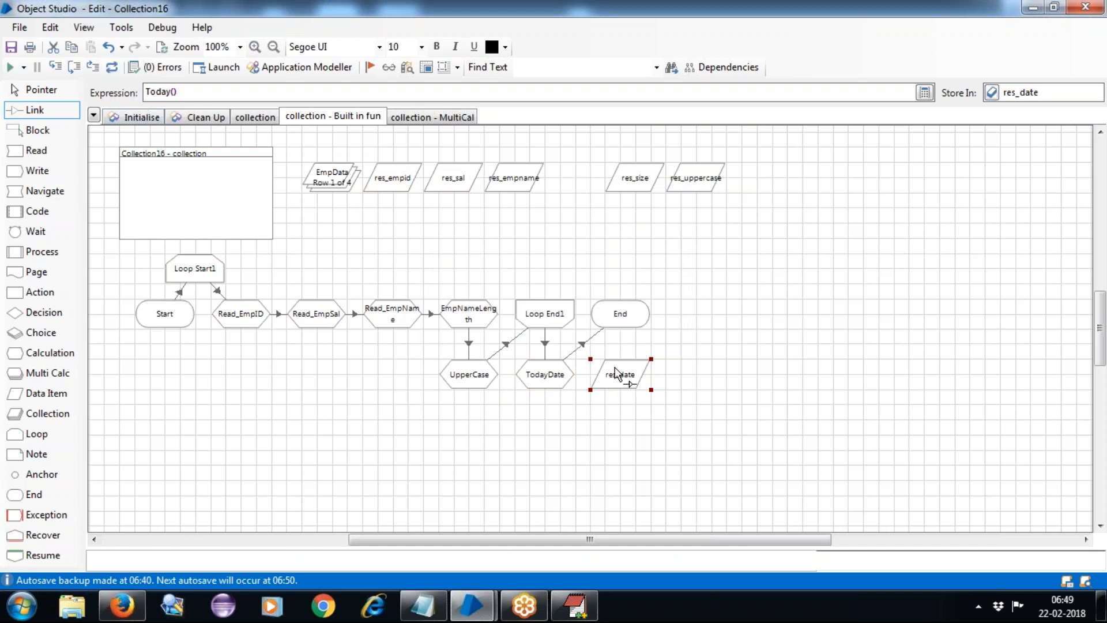
left_click(22, 91)
left_click_drag(621, 380, 621, 228)
left_click(663, 282)
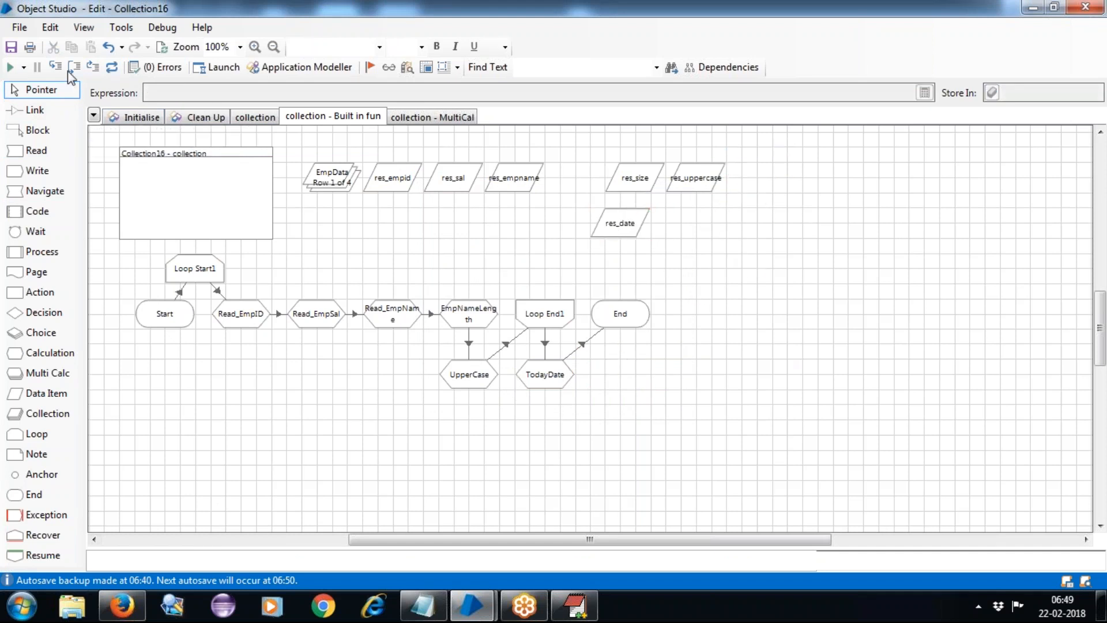
left_click(9, 66)
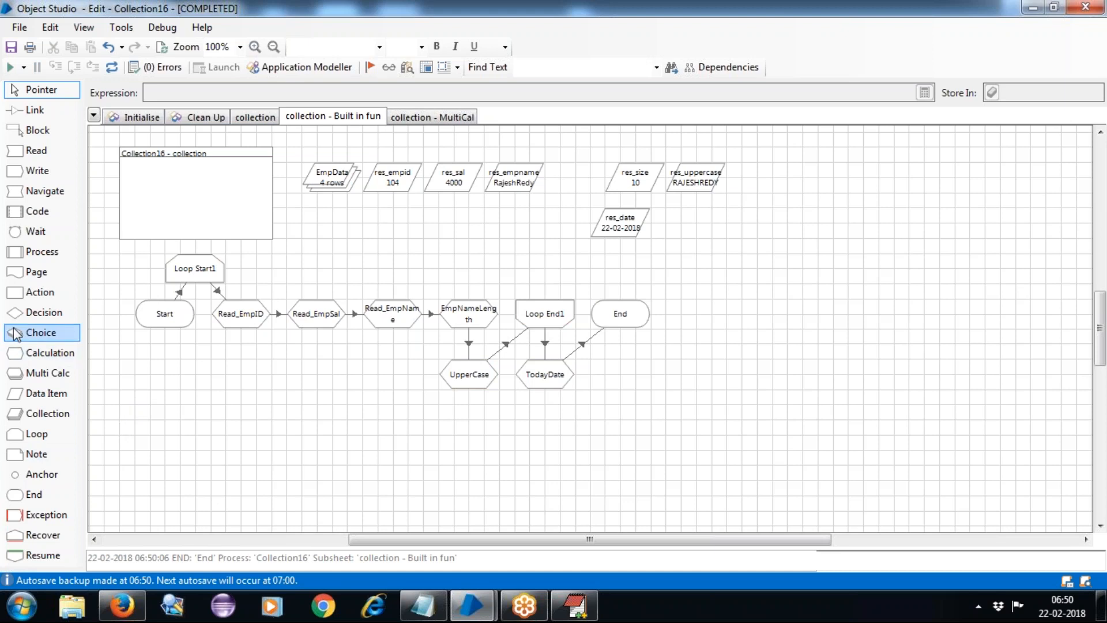
Place a Calculation stage below TodayDate and name it Osinfo.
left_click_drag(41, 352, 547, 422)
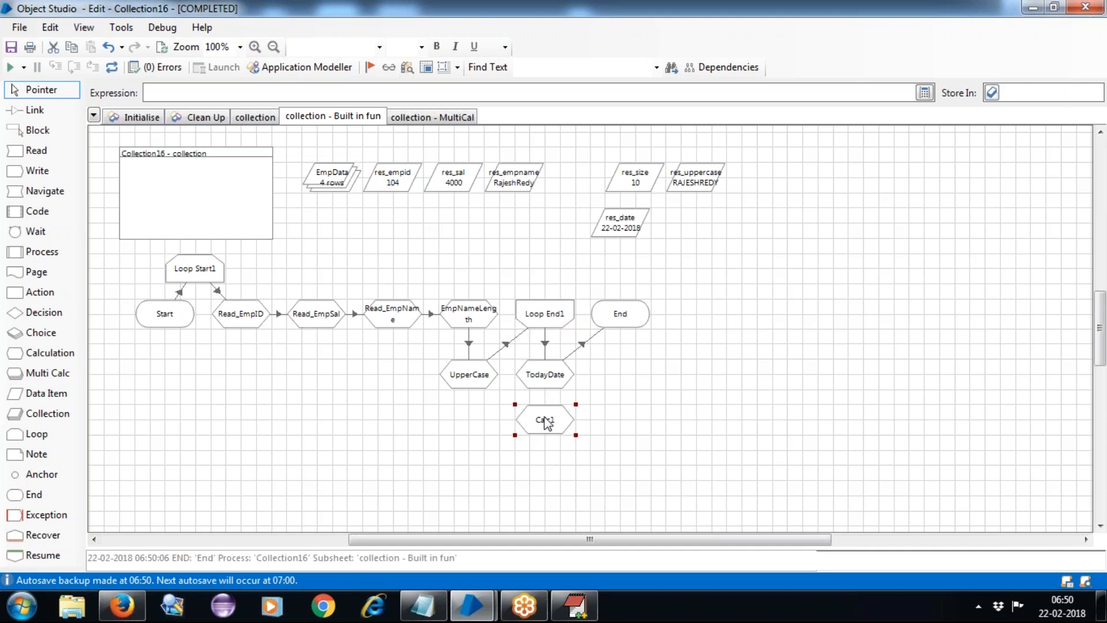
double_click(546, 423)
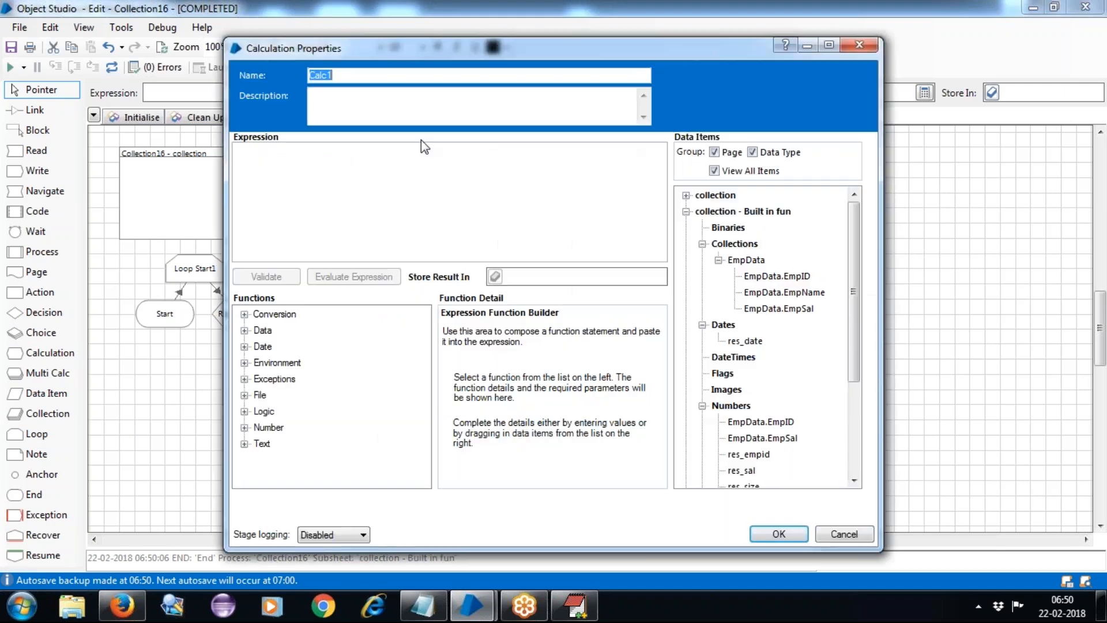
type("Osinfo")
left_click(302, 220)
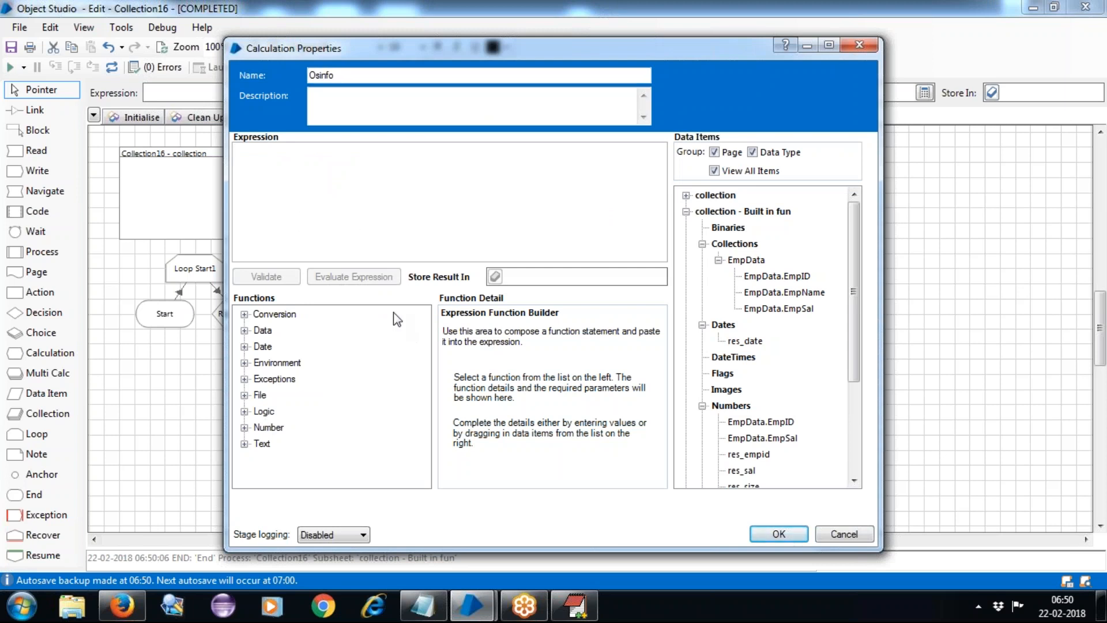
Set Osinfo's expression to Environment GetOSVersion(), store it in res_OS, and place res_OS beside res_date.
left_click(245, 363)
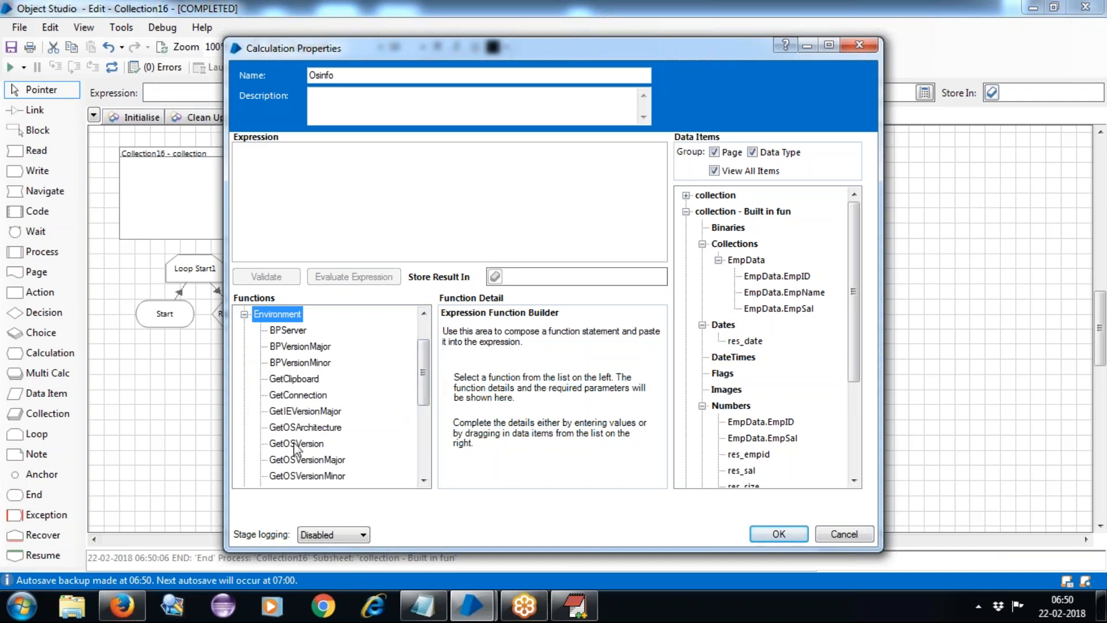
left_click_drag(296, 446, 311, 176)
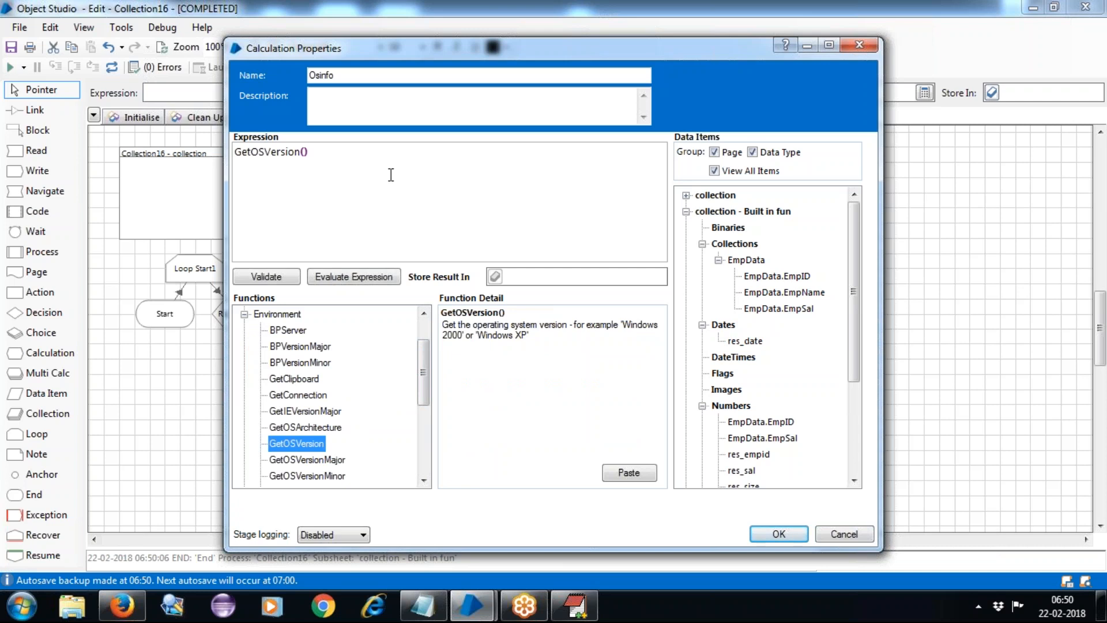
left_click(549, 278)
type("res_")
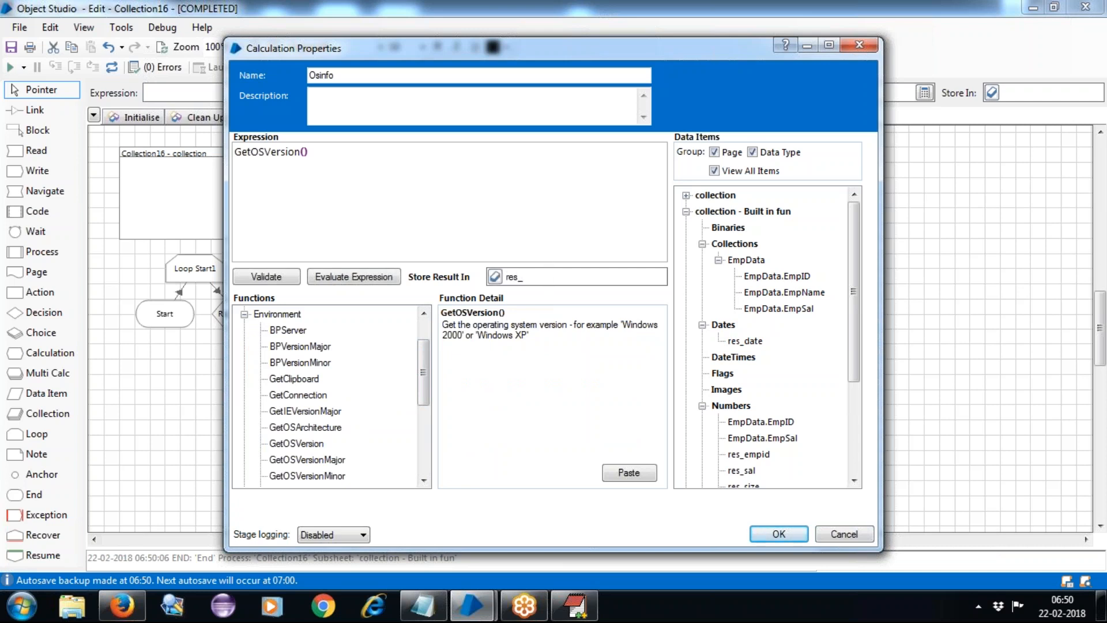
type("OS")
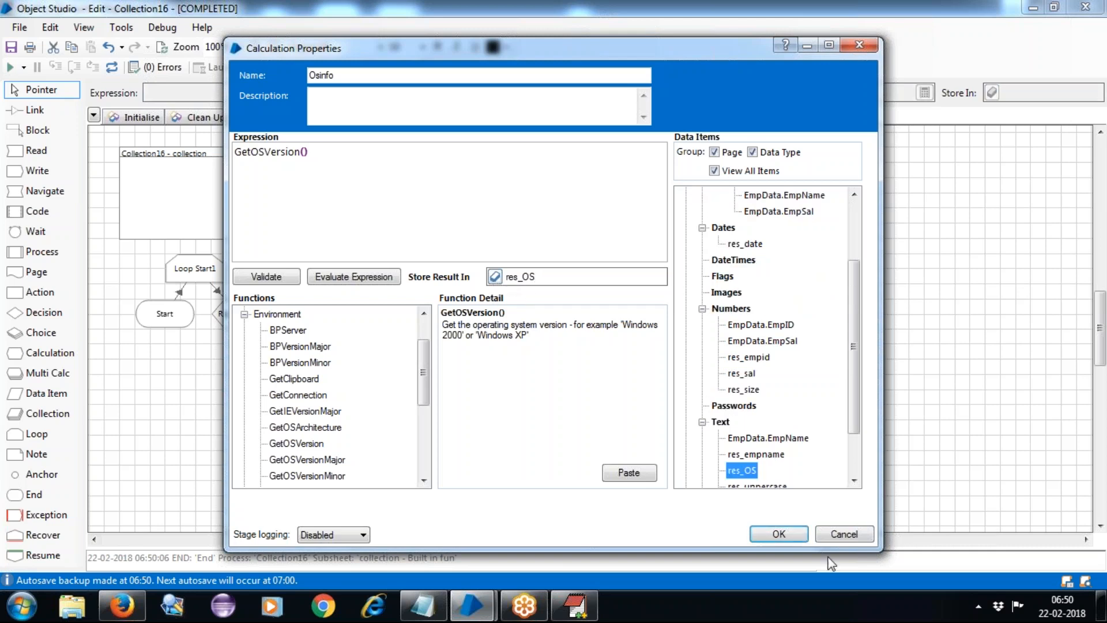
left_click(780, 534)
left_click_drag(621, 432, 679, 233)
left_click(35, 109)
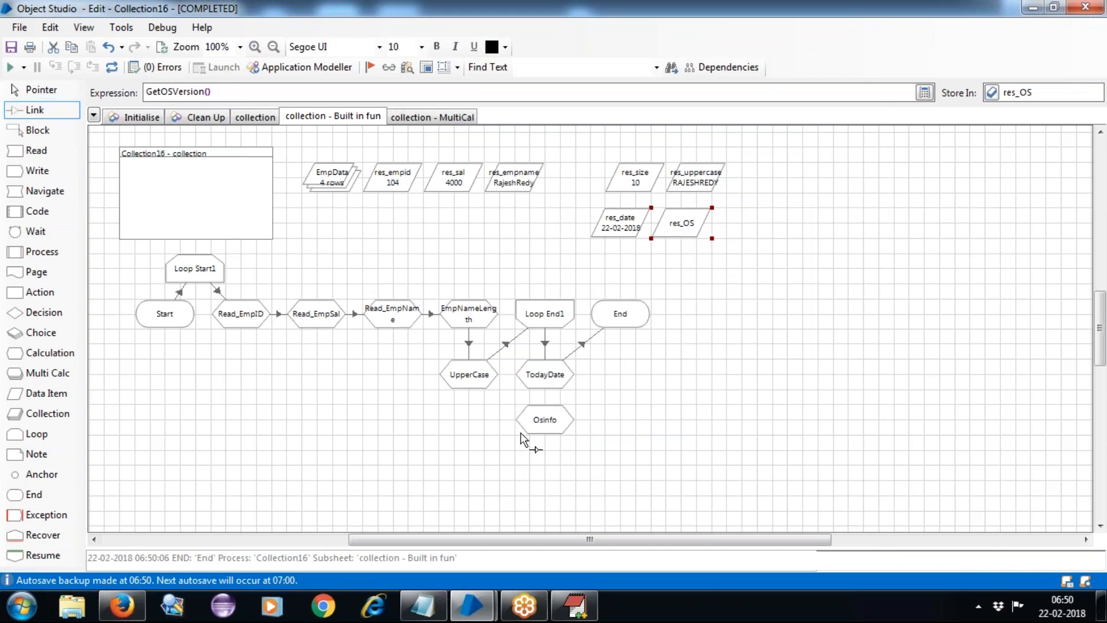
Link TodayDate to Osinfo, add an anchor right of Osinfo linked up to End, then reset.
mouse_move(548, 382)
left_mouse_down()
mouse_move(551, 424)
mouse_move(624, 324)
left_mouse_up()
left_click(32, 474)
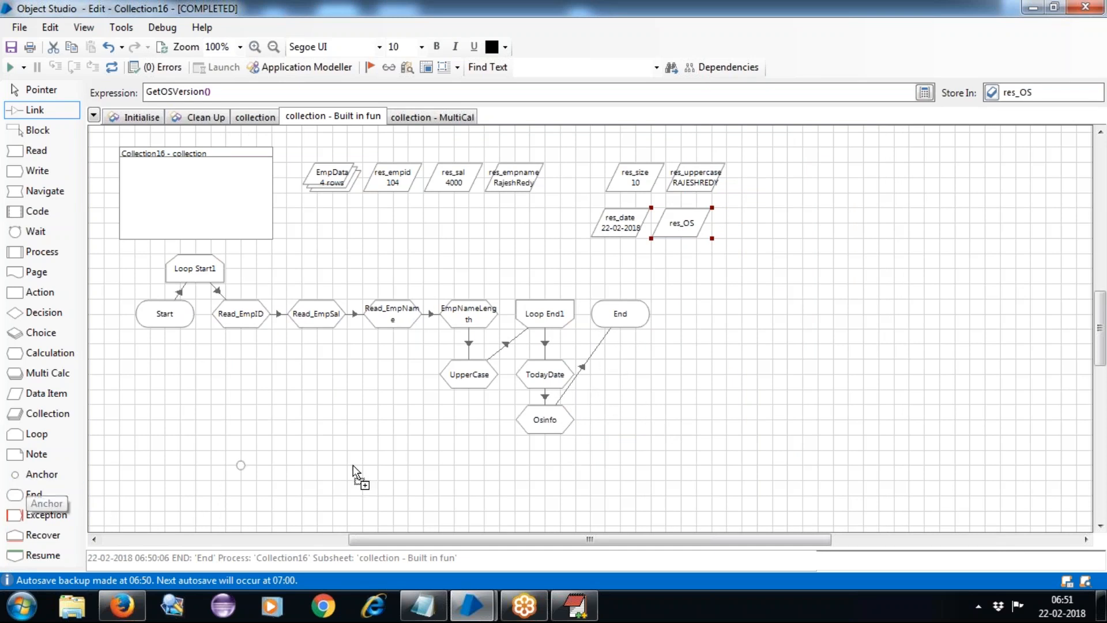
left_click(619, 419)
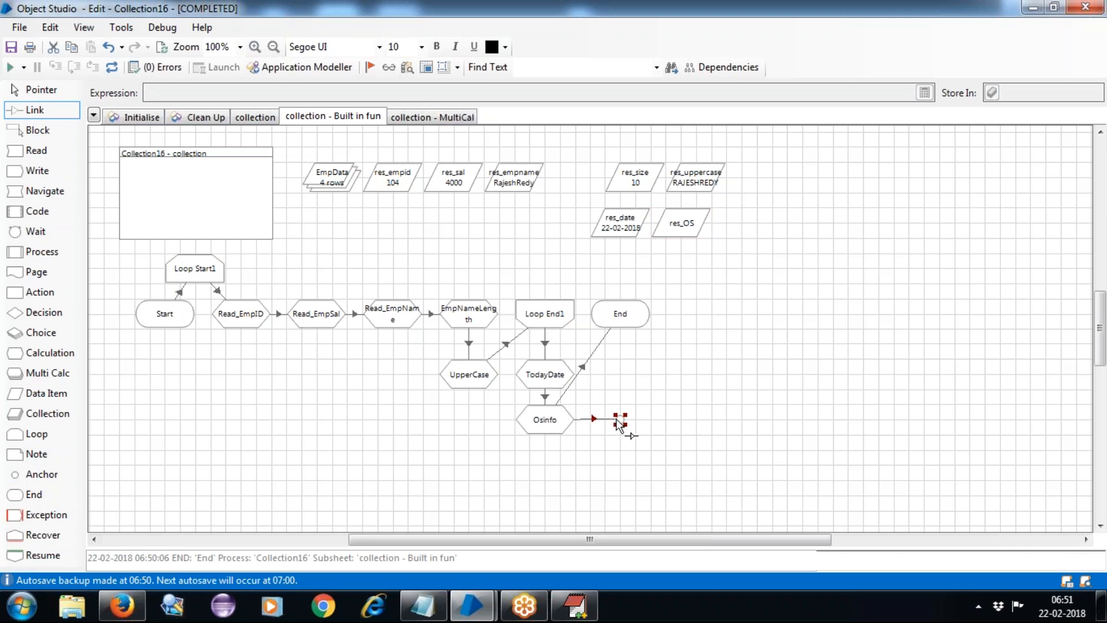
left_click_drag(621, 420, 621, 320)
left_click(38, 89)
left_click(112, 66)
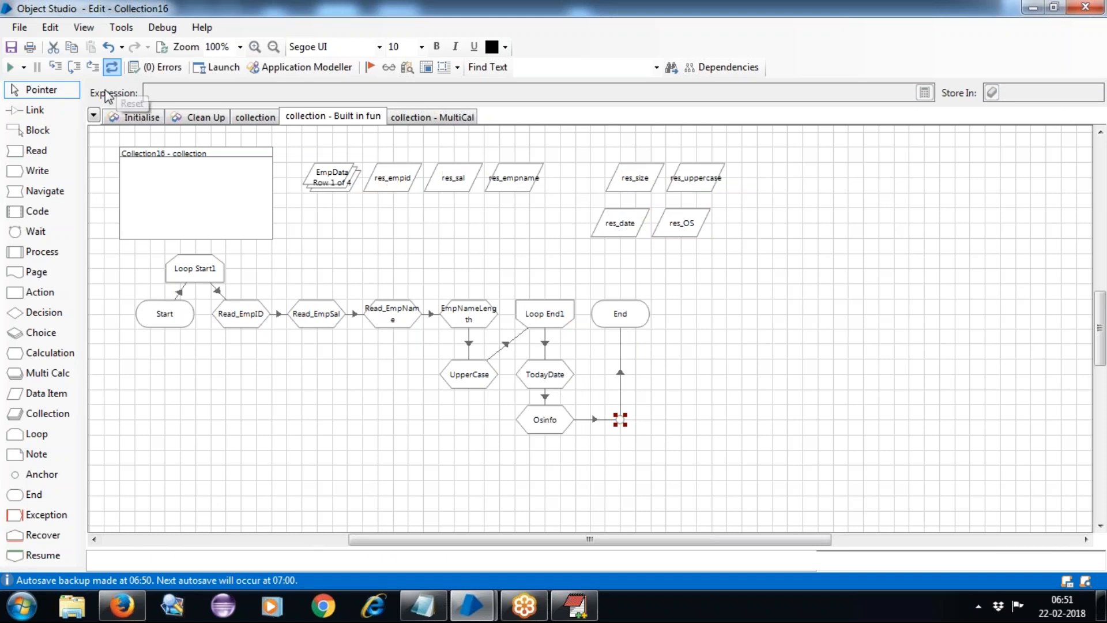
Run the page until res_OS reports Windows 7, then reset to clear results.
left_click(10, 68)
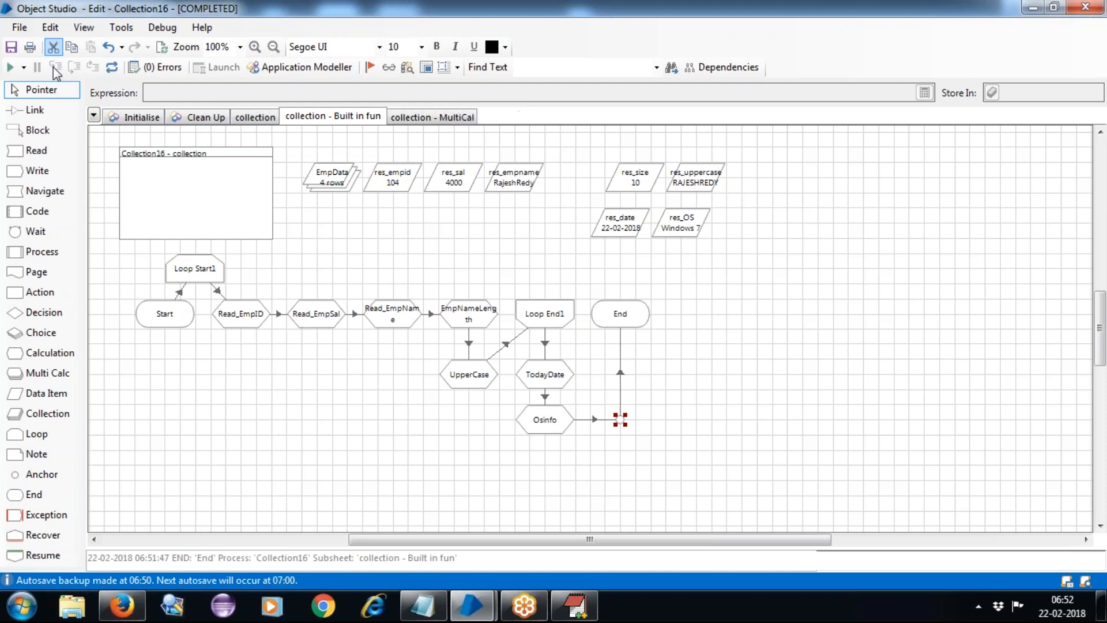
left_click(112, 66)
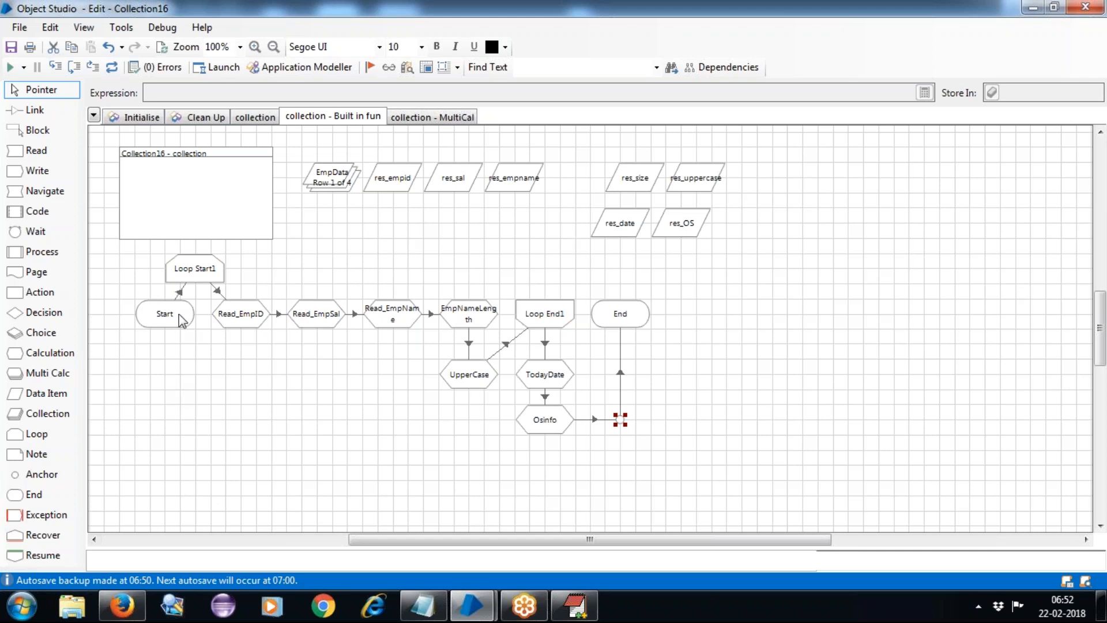
Nudge Start left and set Loop Start1 in the row between Start and Read_EmpID.
left_click_drag(153, 314, 101, 310)
left_click_drag(182, 274, 173, 322)
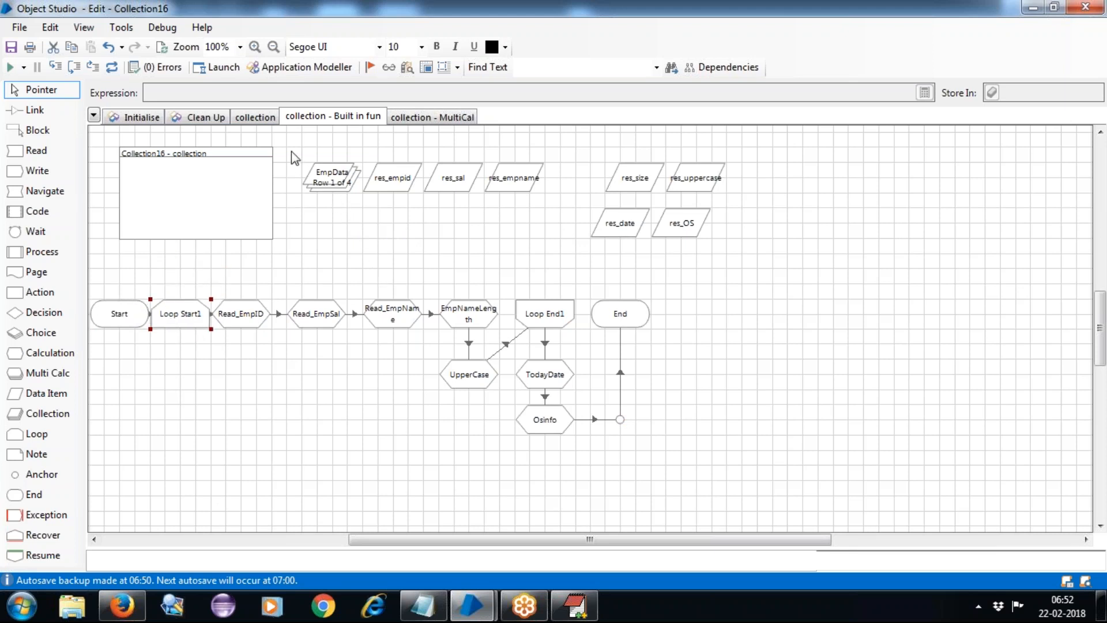
left_click_drag(292, 151, 559, 228)
left_click_drag(590, 152, 754, 263)
left_click(771, 379)
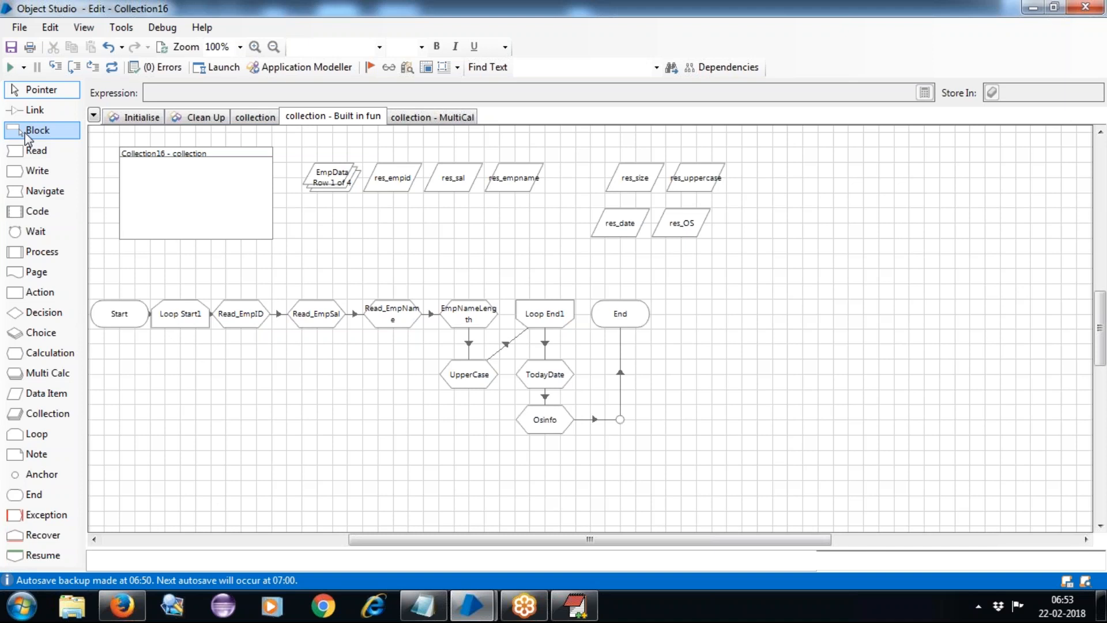
Enclose EmpData through res_empname in a block named collections.
left_click(38, 132)
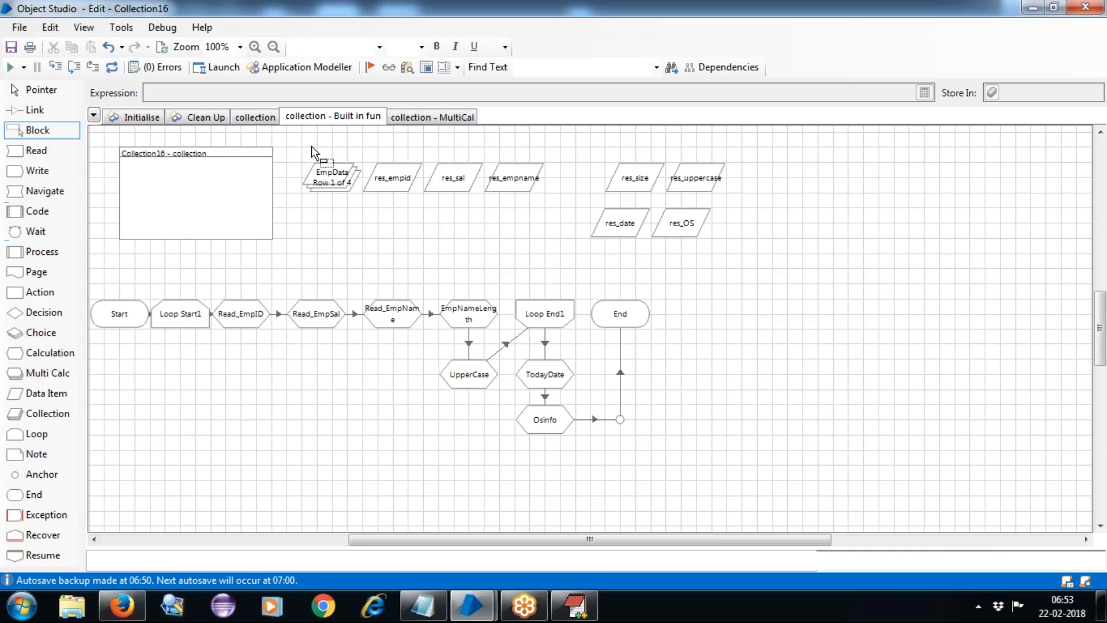
left_click_drag(293, 147, 557, 202)
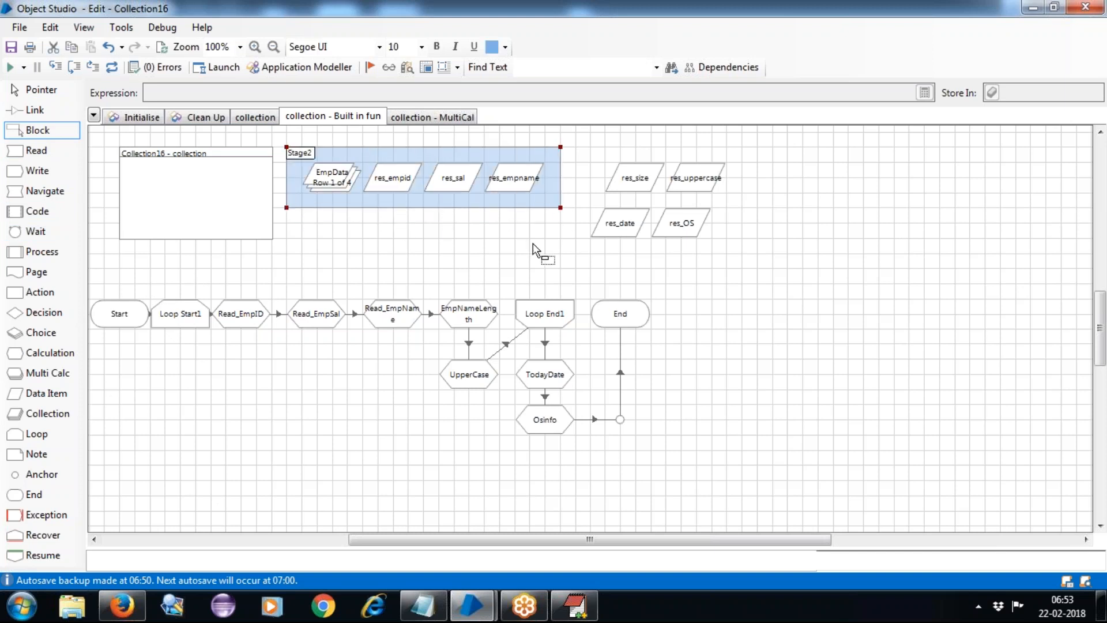
double_click(298, 156)
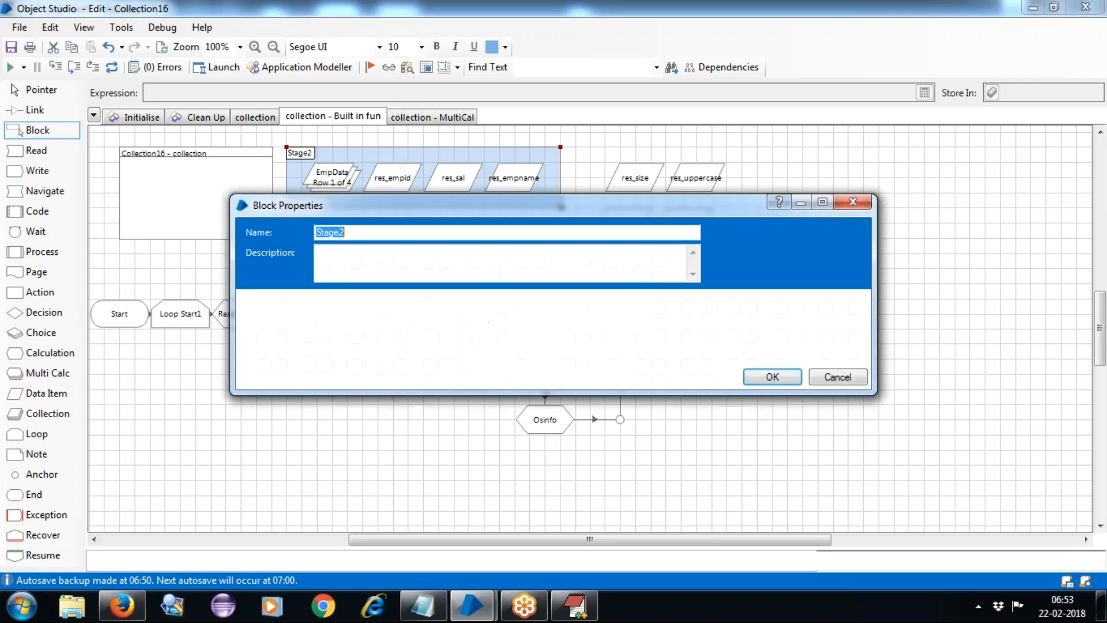
type("collections")
left_click(772, 377)
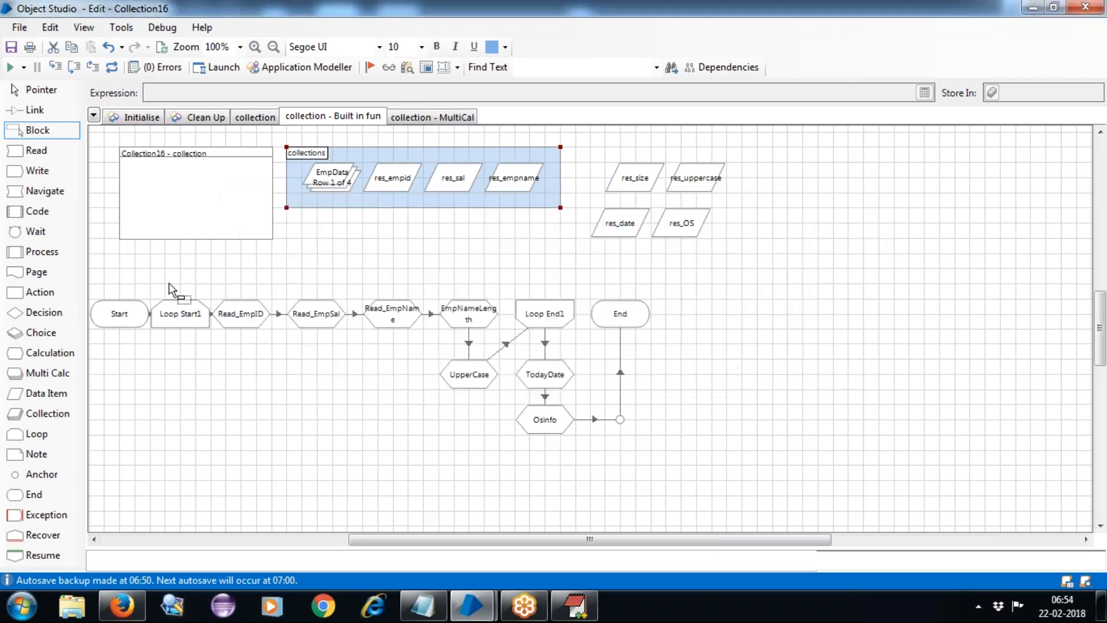
Enclose Read_EmpID, Read_EmpSal and Read_EmpName in a second block named collections, excluding Loop Start1.
left_click_drag(147, 275, 429, 345)
left_click_drag(153, 289, 212, 282)
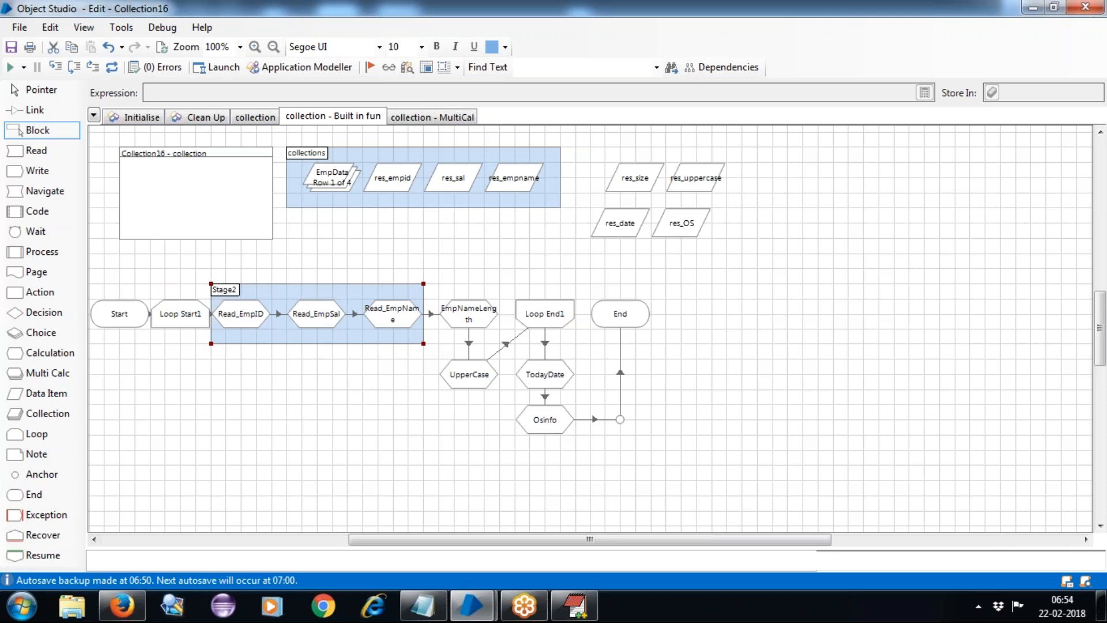
double_click(222, 294)
type("colle")
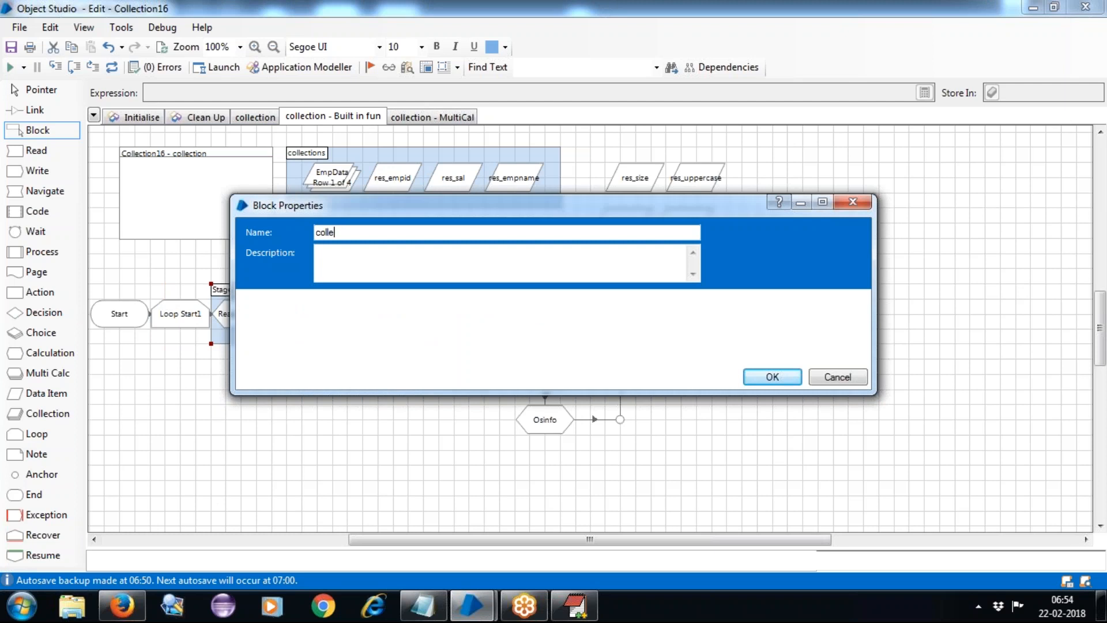
type("ctions")
left_click(772, 377)
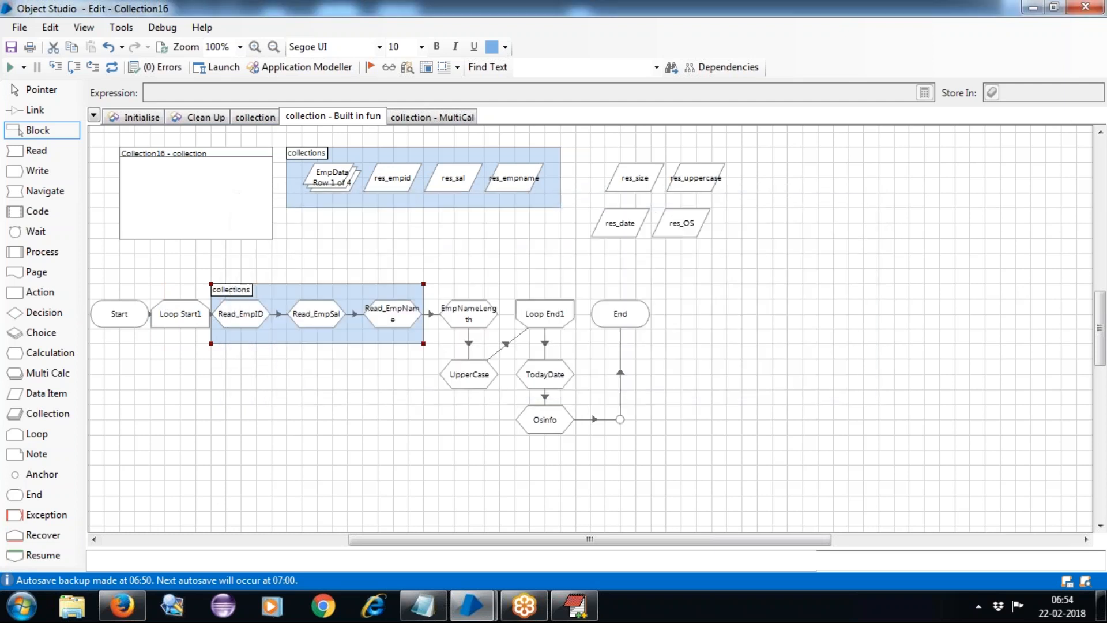
Enclose res_size, res_uppercase, res_date and res_OS in a block named Functions.
mouse_move(589, 148)
left_mouse_down()
mouse_move(628, 240)
mouse_move(757, 253)
left_mouse_up()
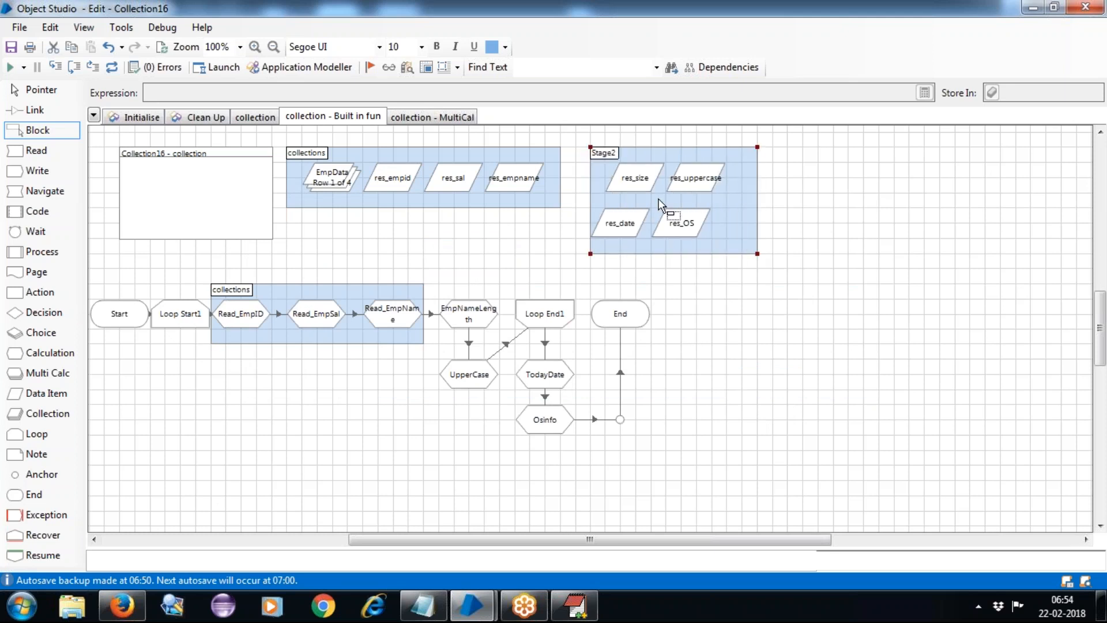
double_click(617, 160)
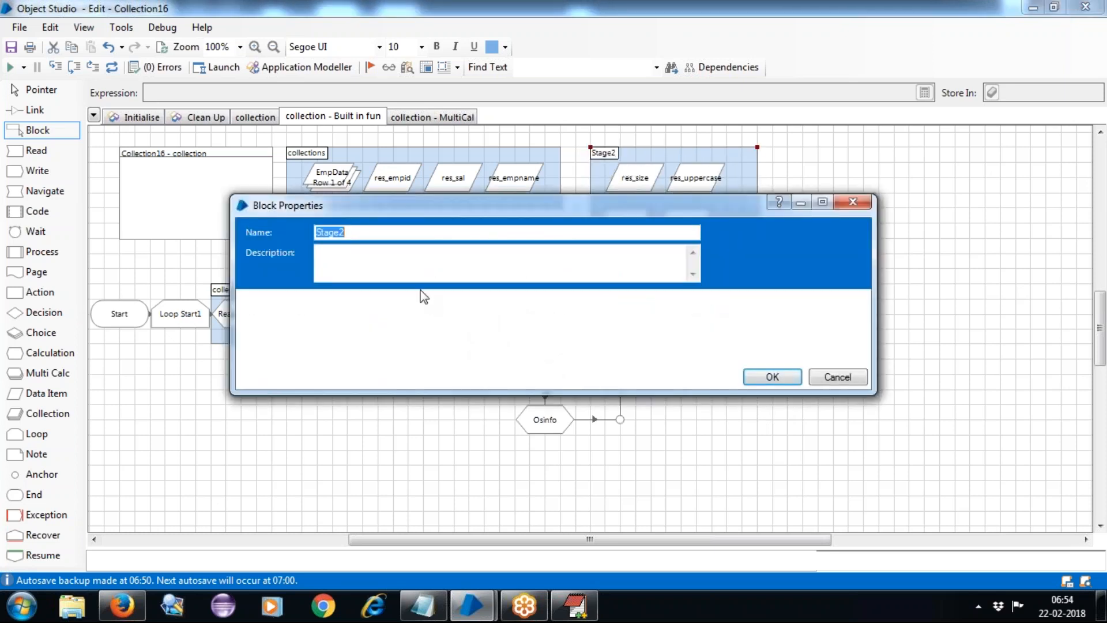
type("Functions")
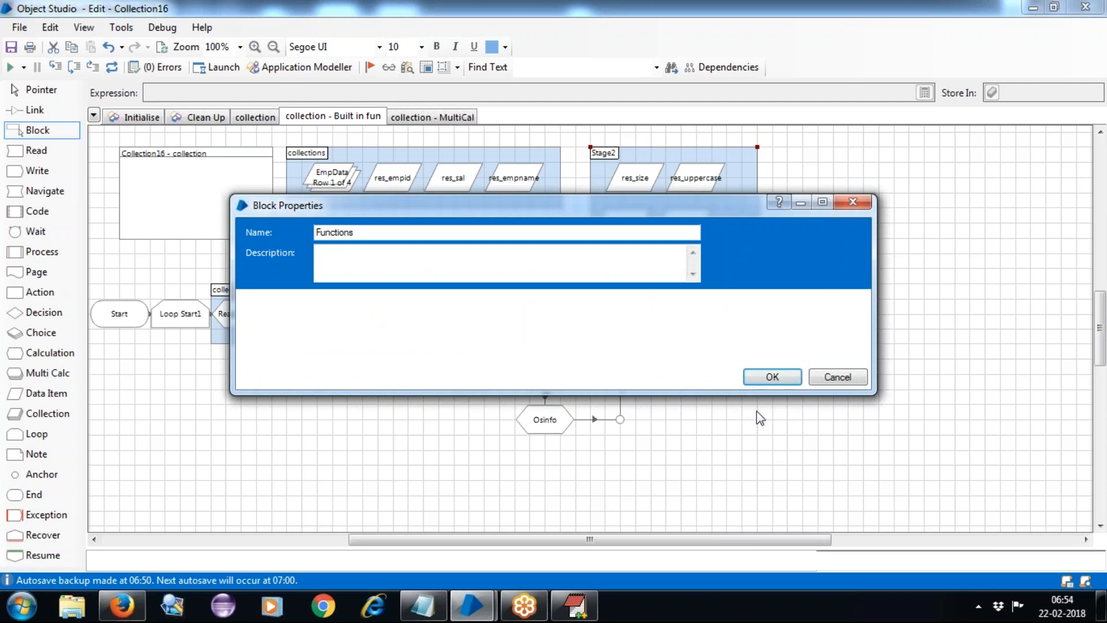
left_click(772, 377)
Enclose the EmpNameLength through Osinfo stages in a second block named Functions.
left_click_drag(436, 281, 576, 453)
double_click(453, 292)
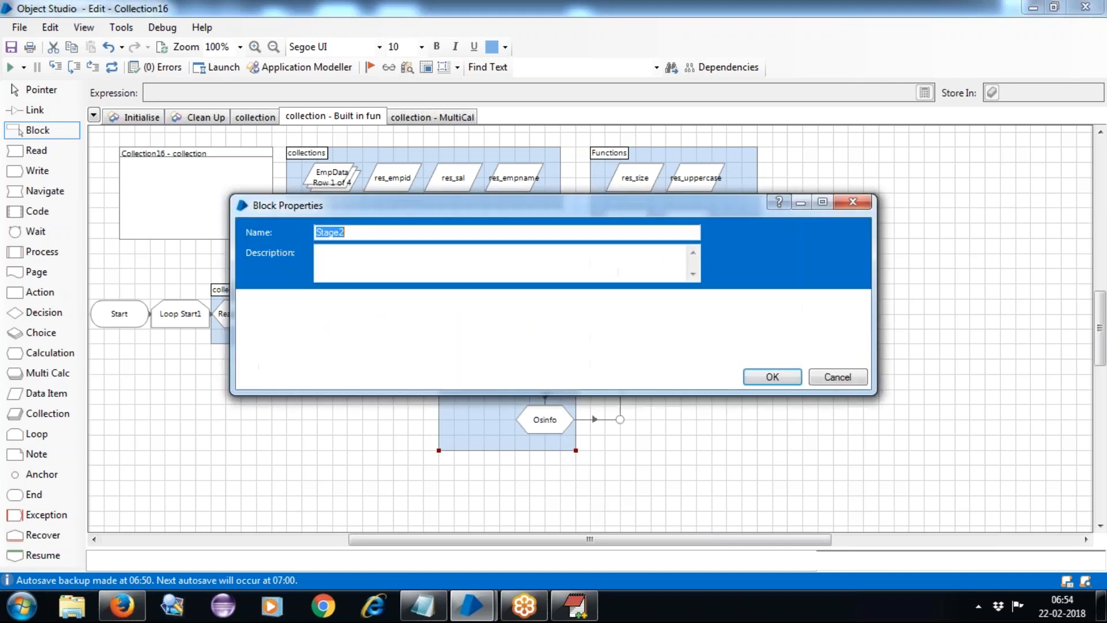
type("Functions")
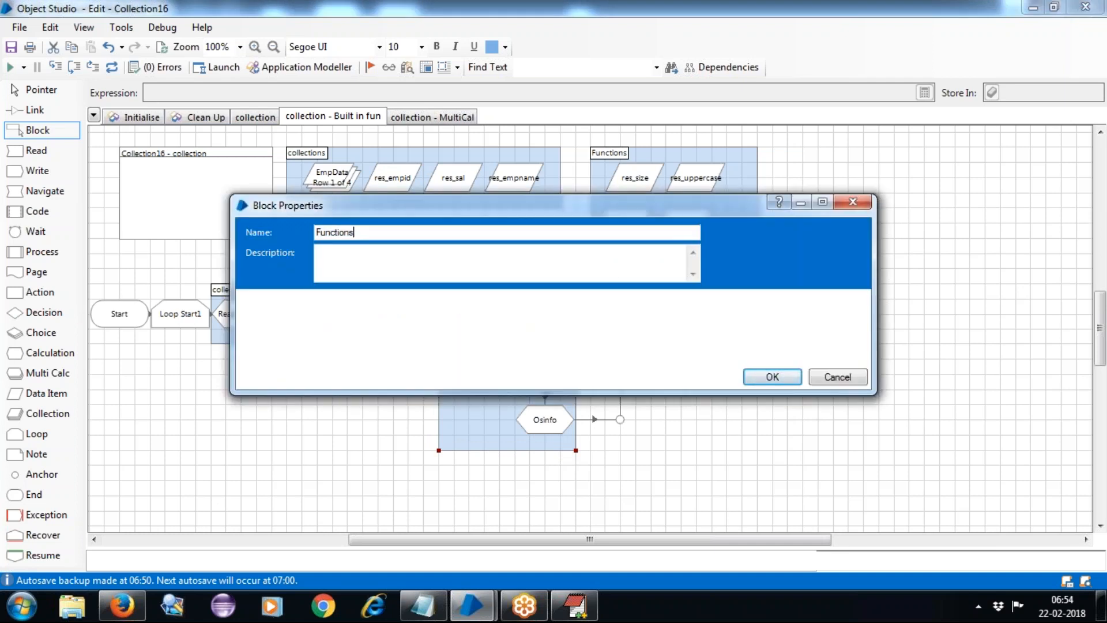
left_click(787, 376)
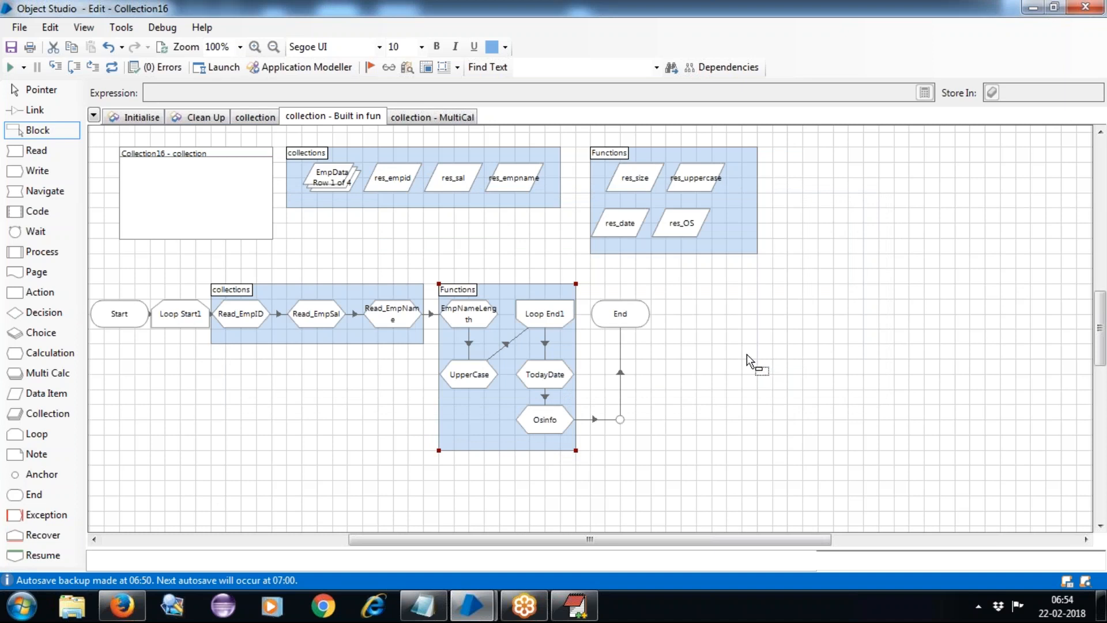
Fill the lower and upper Functions blocks pale pink, then deselect with the Pointer tool.
left_click(505, 46)
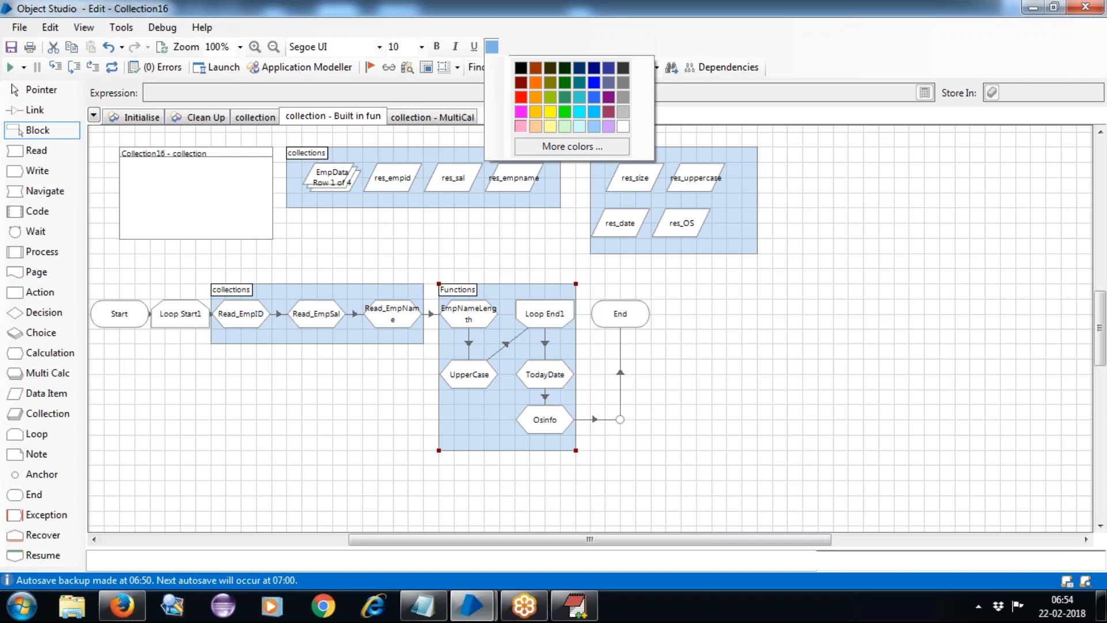
left_click(522, 127)
left_click(602, 157)
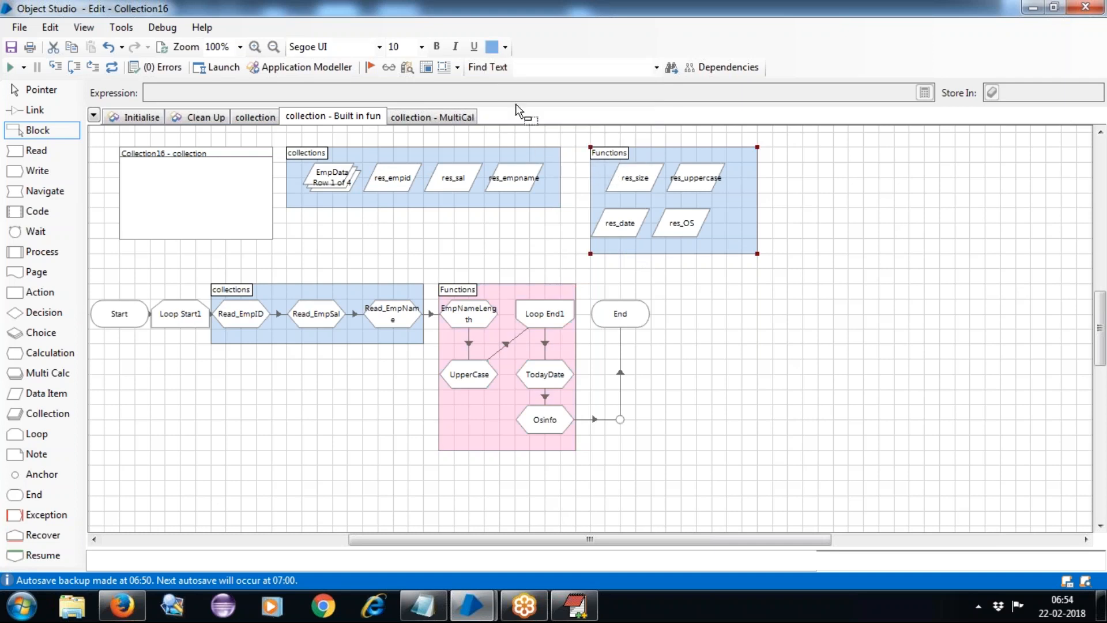
left_click(505, 47)
left_click(520, 128)
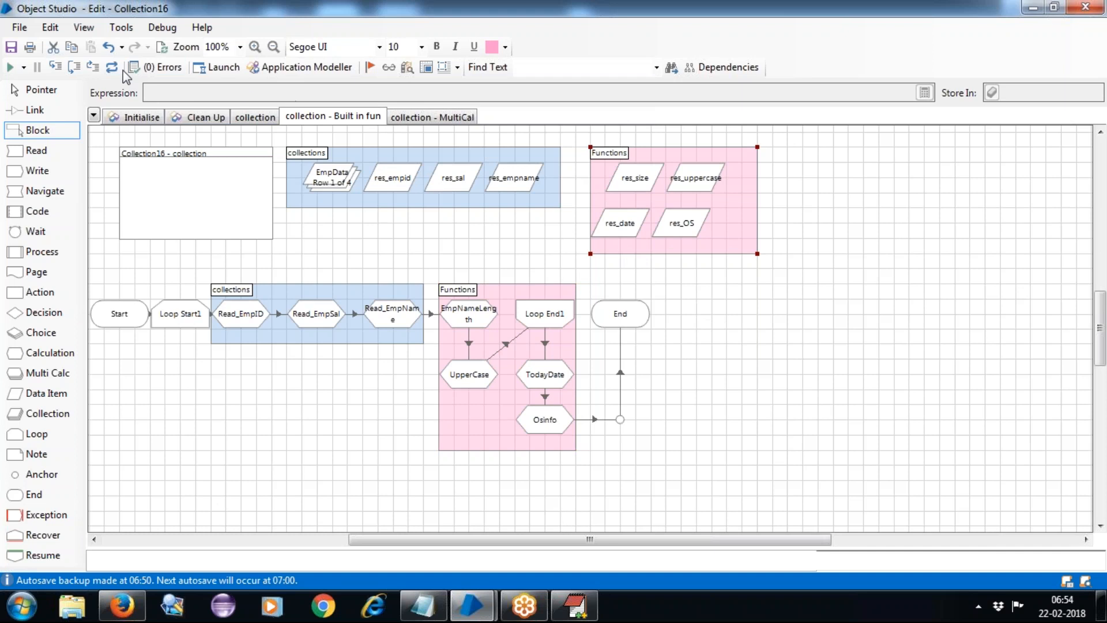
left_click(41, 90)
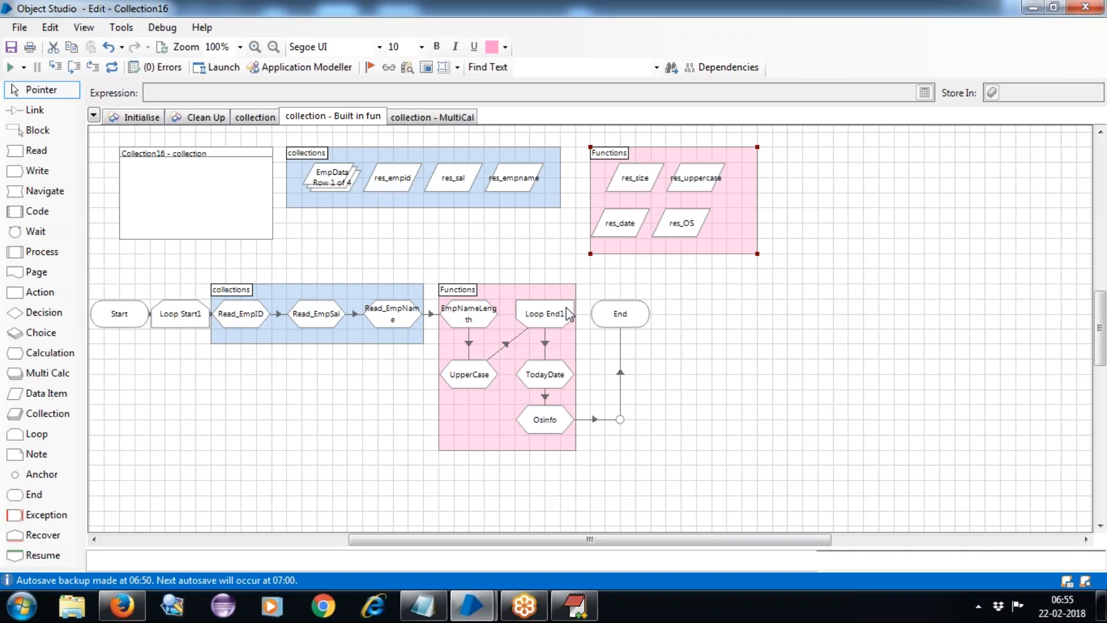
left_click(755, 347)
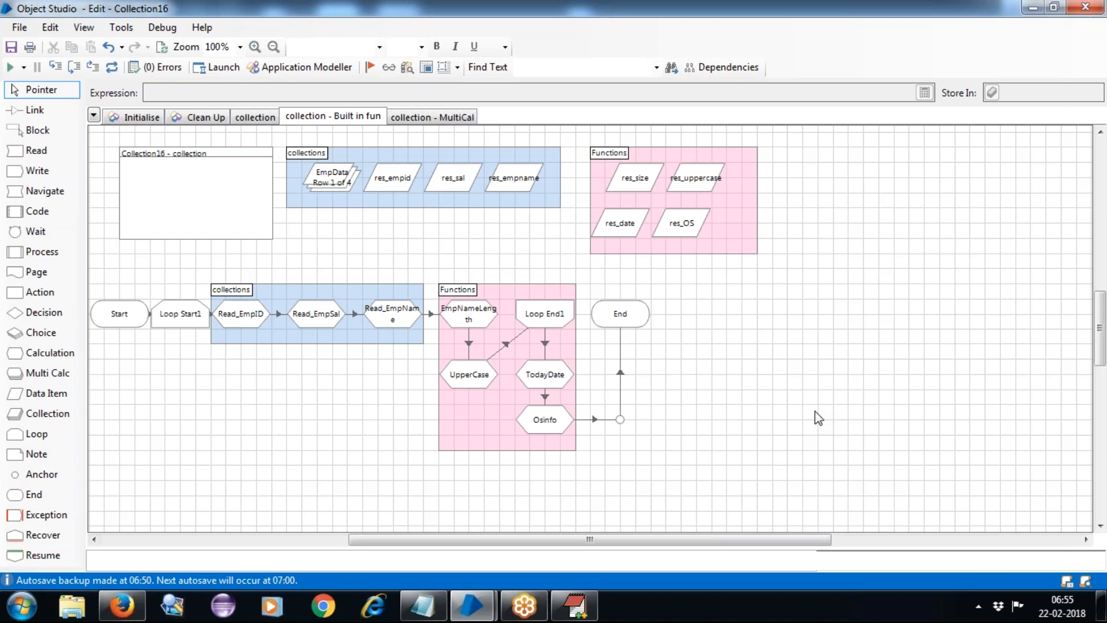
Add a '-->Block :' line after the MultiCal entry in EditPlus, then return to Object Studio.
left_click(574, 606)
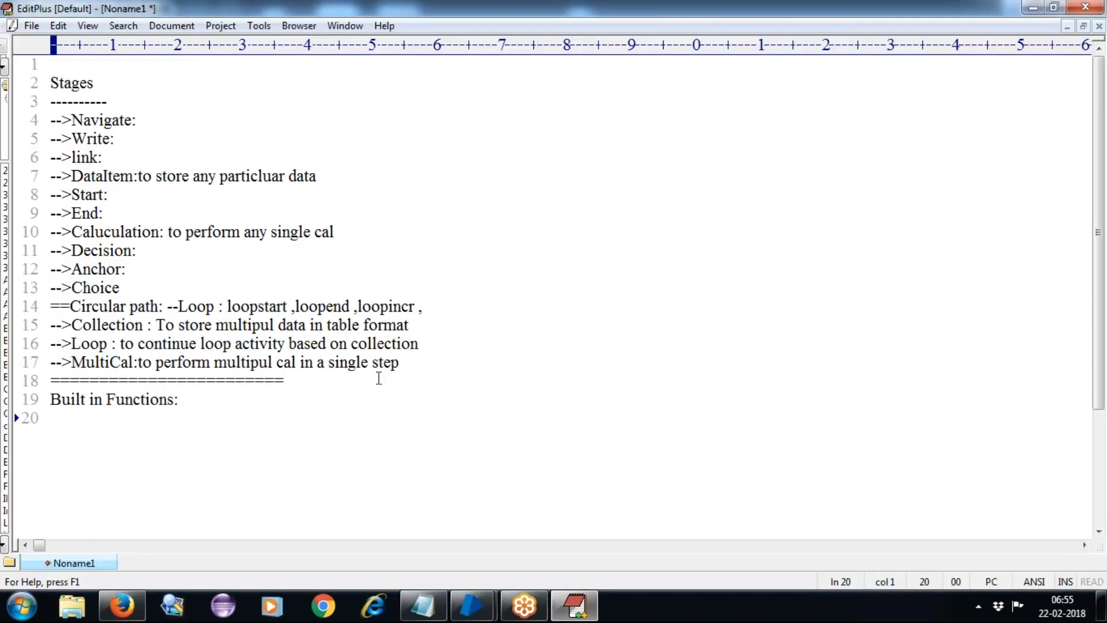
left_click(433, 361)
key("Return")
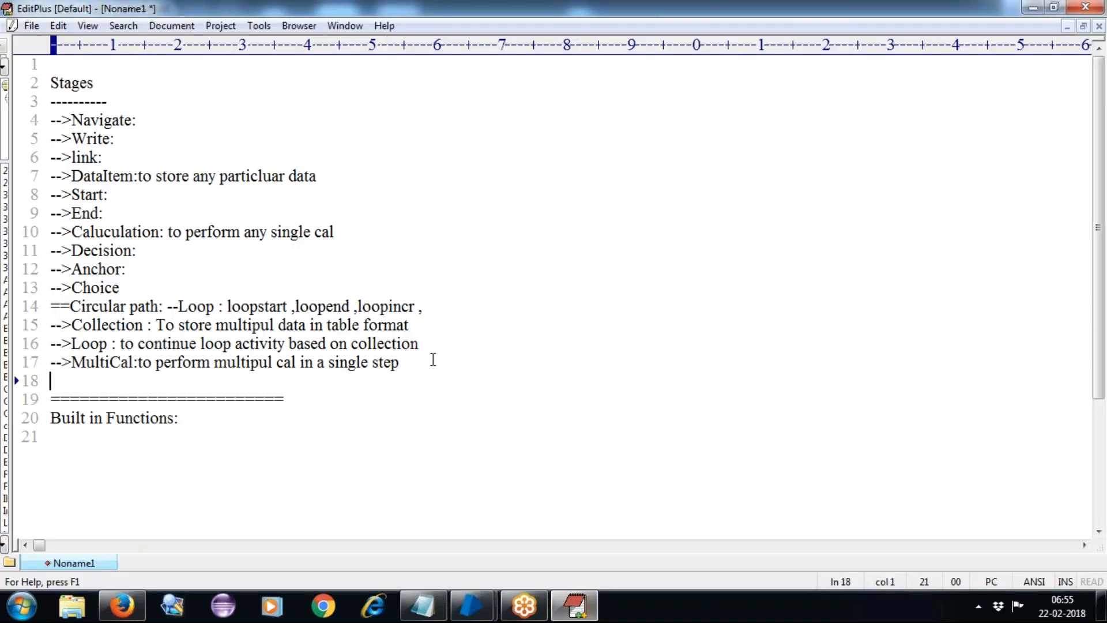
type("-->Block :")
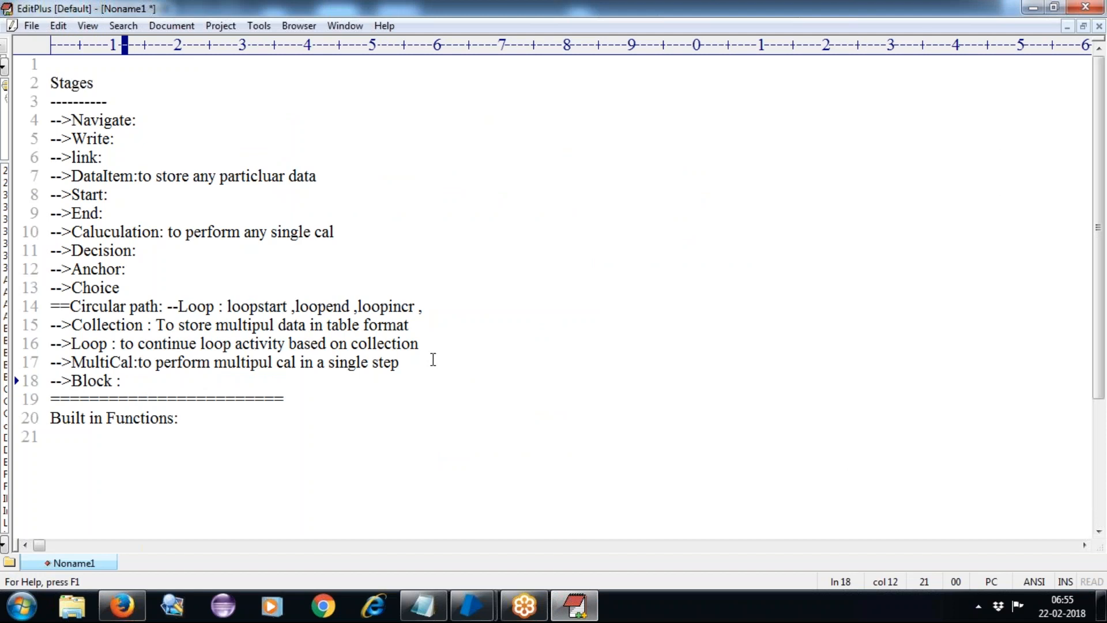
key("alt+Tab")
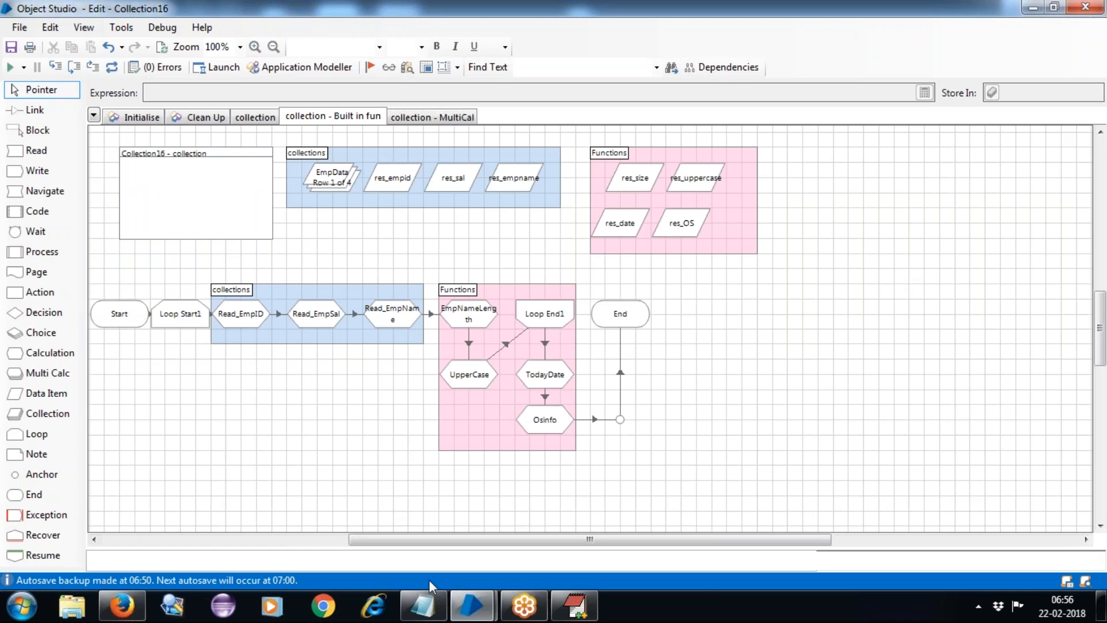
Switch to the EditPlus notes showing the new '-->Block :' line.
left_click(574, 605)
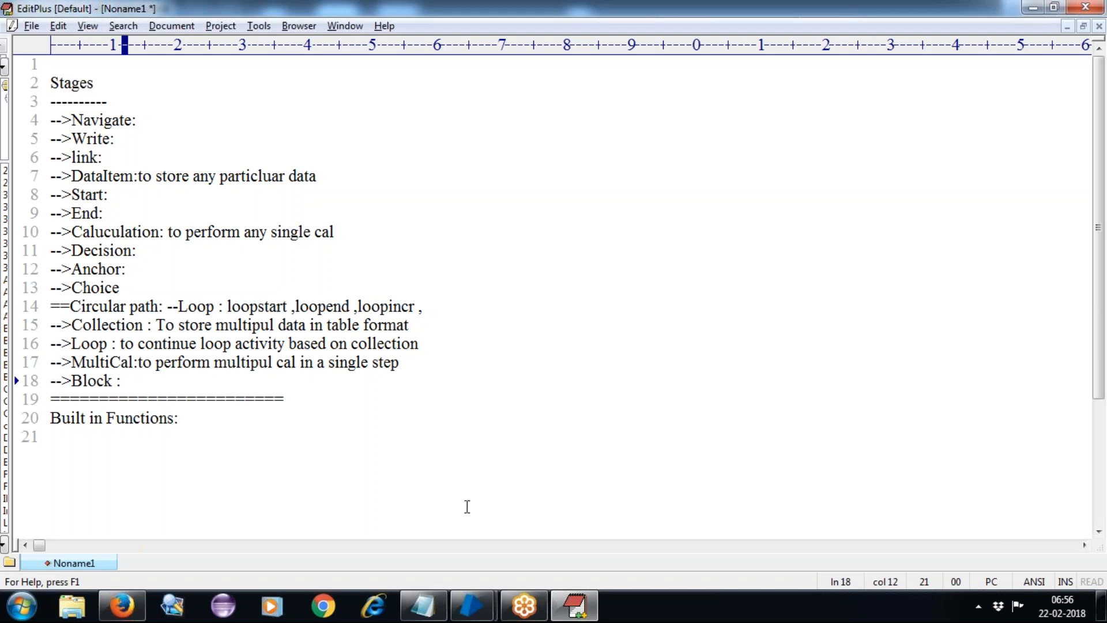
Add a new line 22 reading 'Debug options --' under the Built in Functions heading.
left_click_drag(178, 416, 50, 418)
left_click(243, 428)
key("Return")
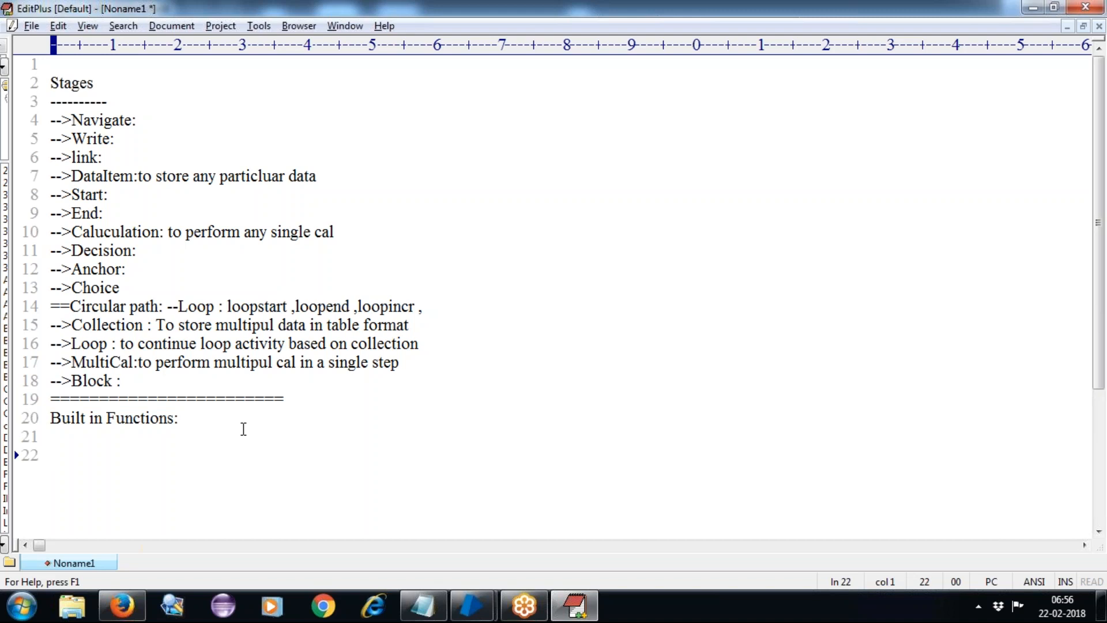
type("Debug ")
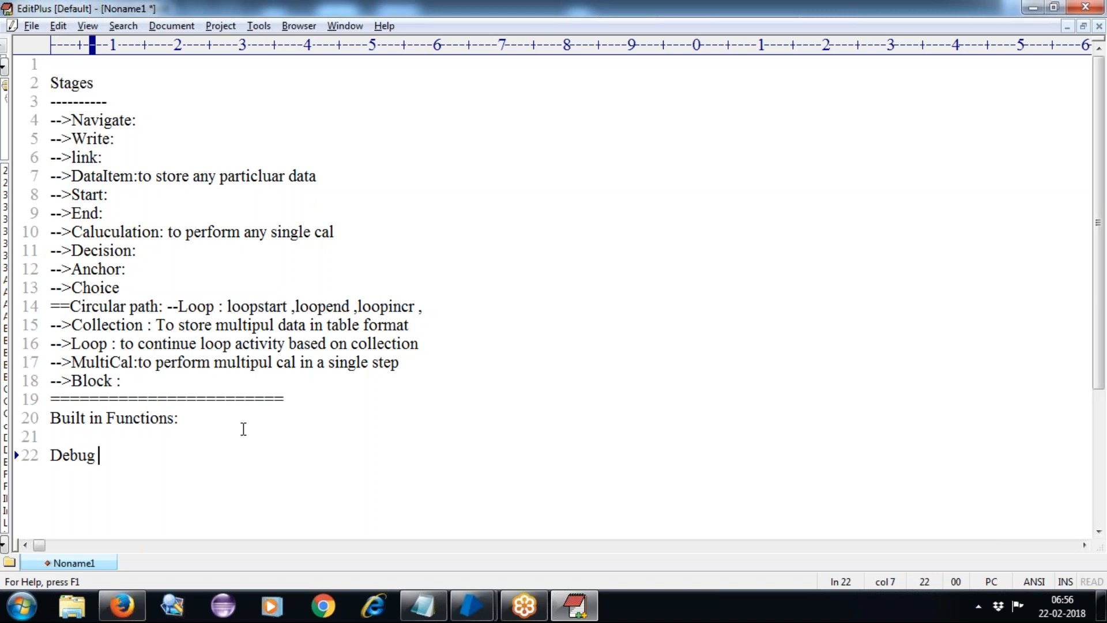
type("options")
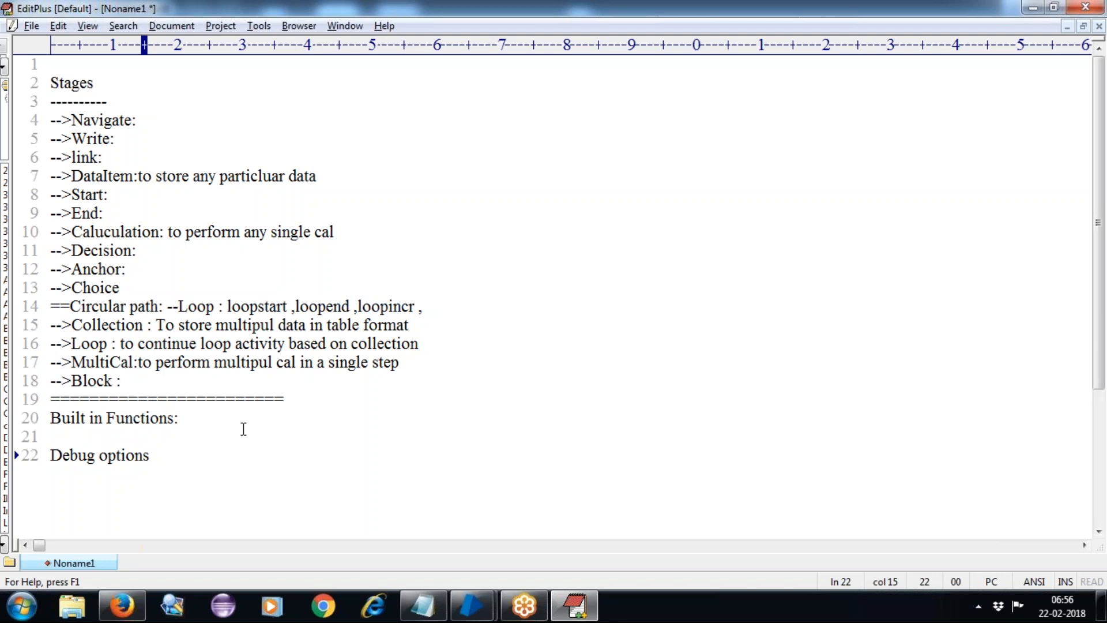
type("--")
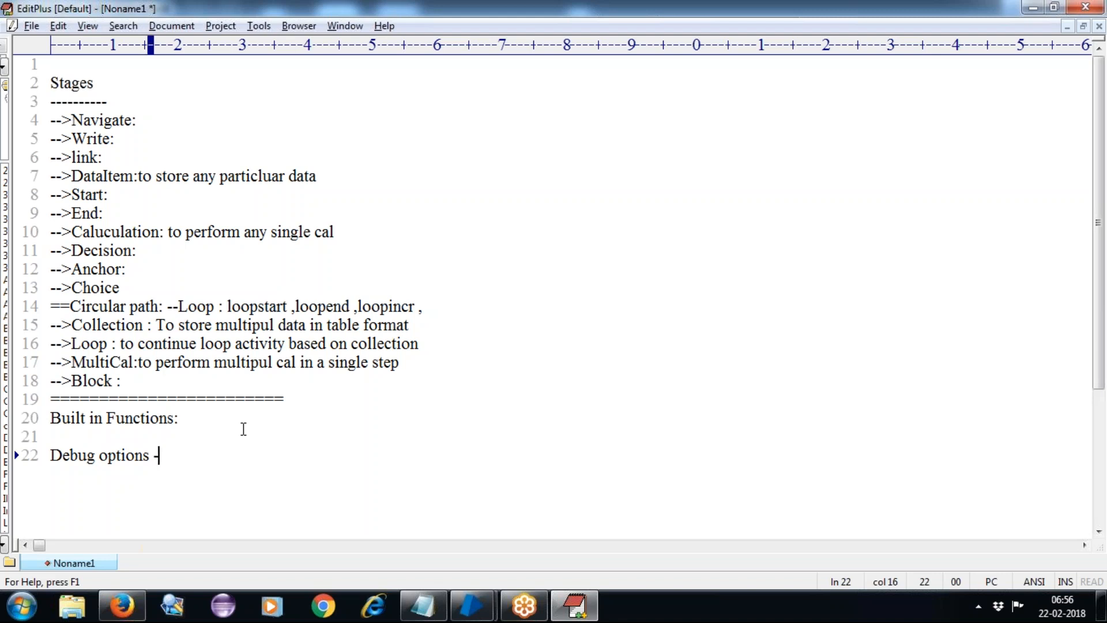
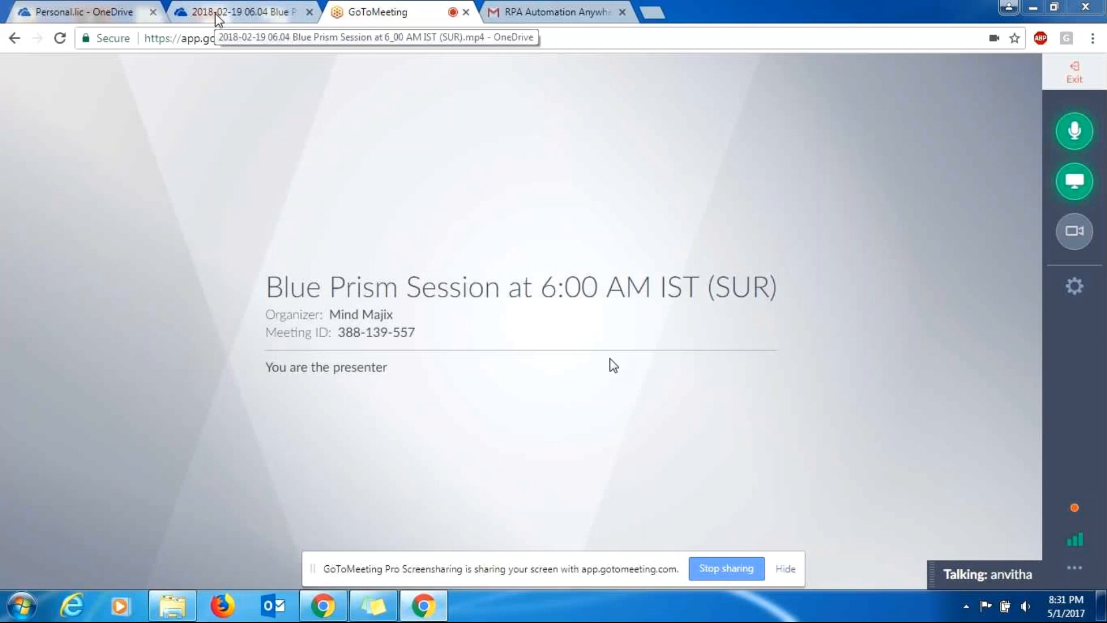
Start downloading Personal.lic from its shared OneDrive preview page.
left_click(91, 10)
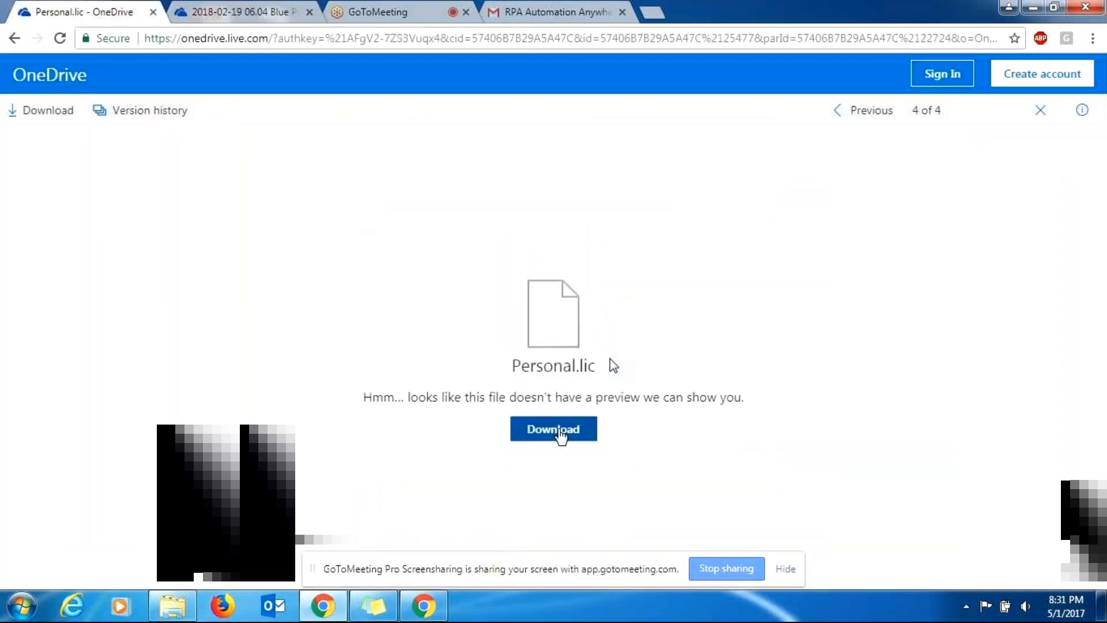
left_click(560, 437)
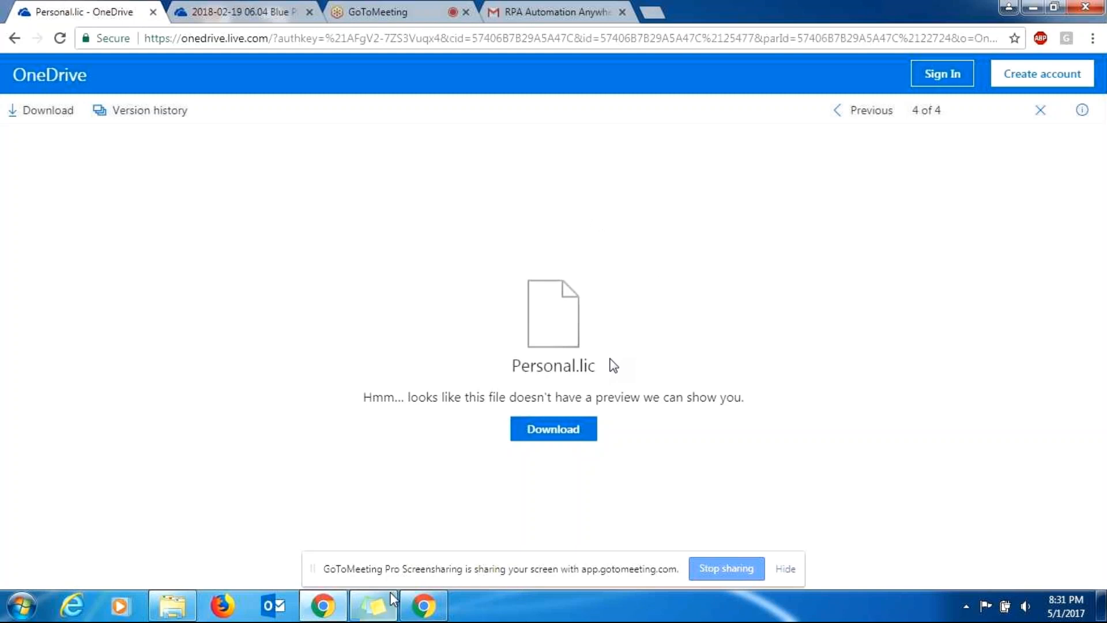
Launch Blue Prism from the desktop and sign in as admin with the account password.
left_click(1032, 7)
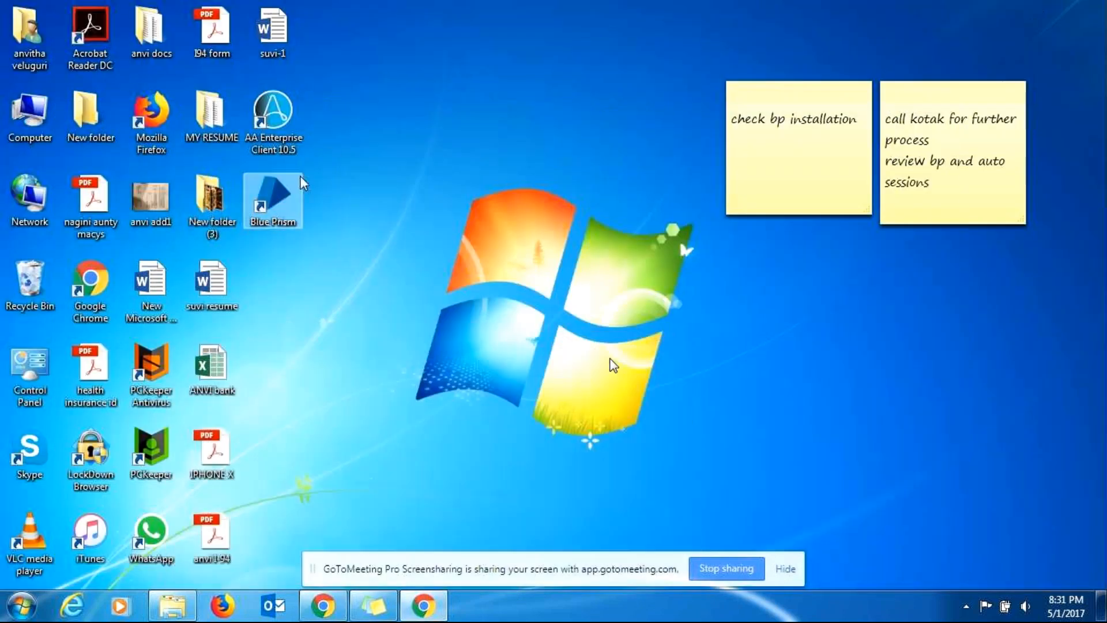
double_click(301, 176)
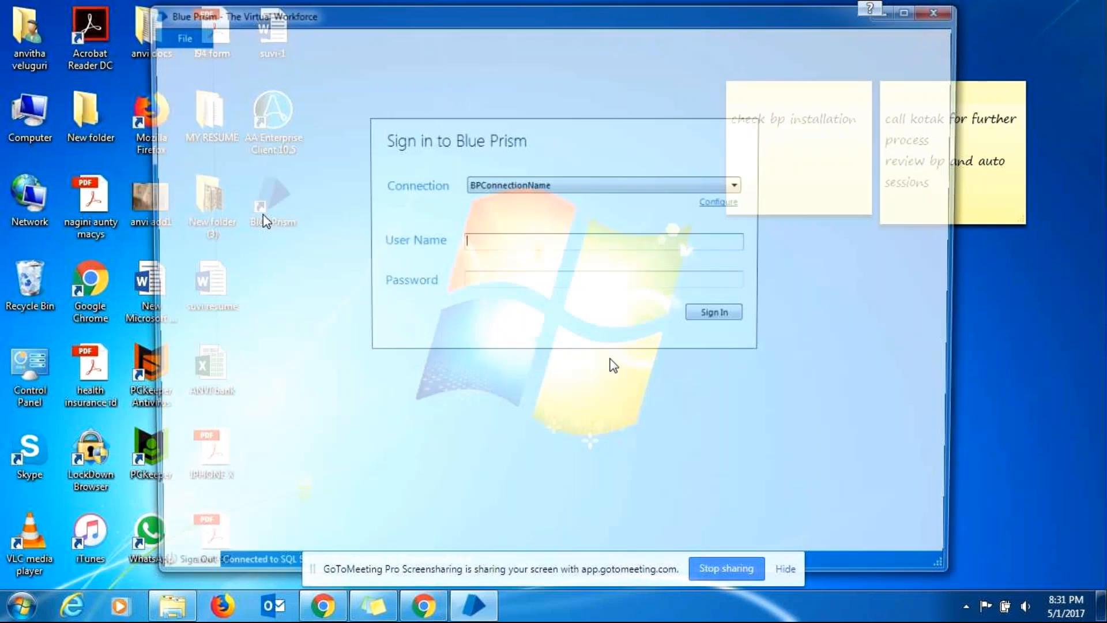
type("admin********")
key("Return")
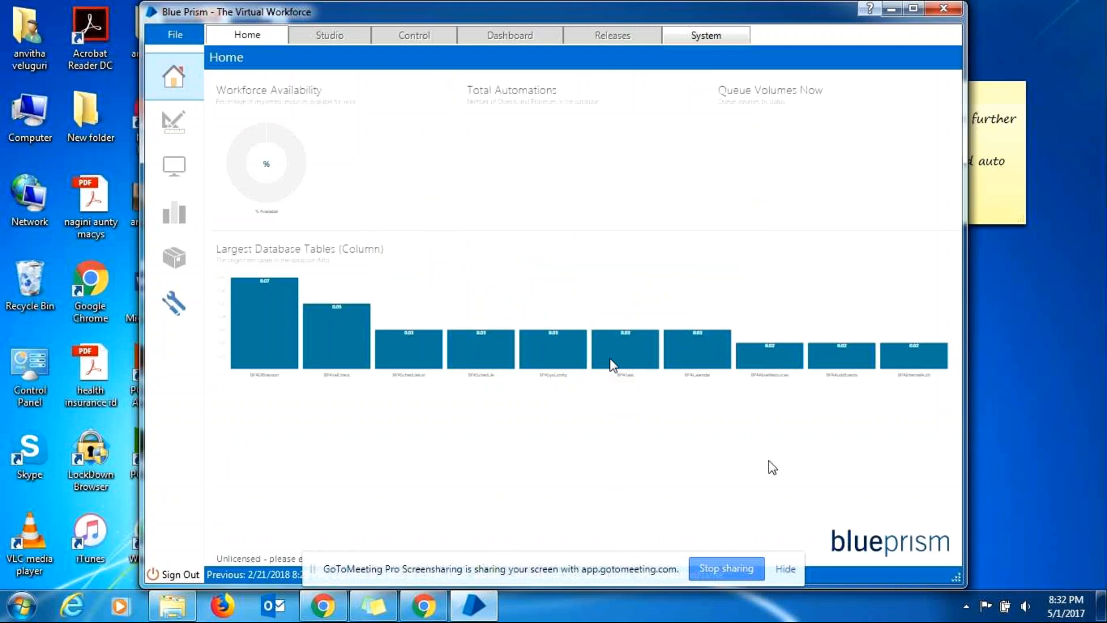
Bring up the Windows dialog for changing the system date and time.
left_click(1070, 614)
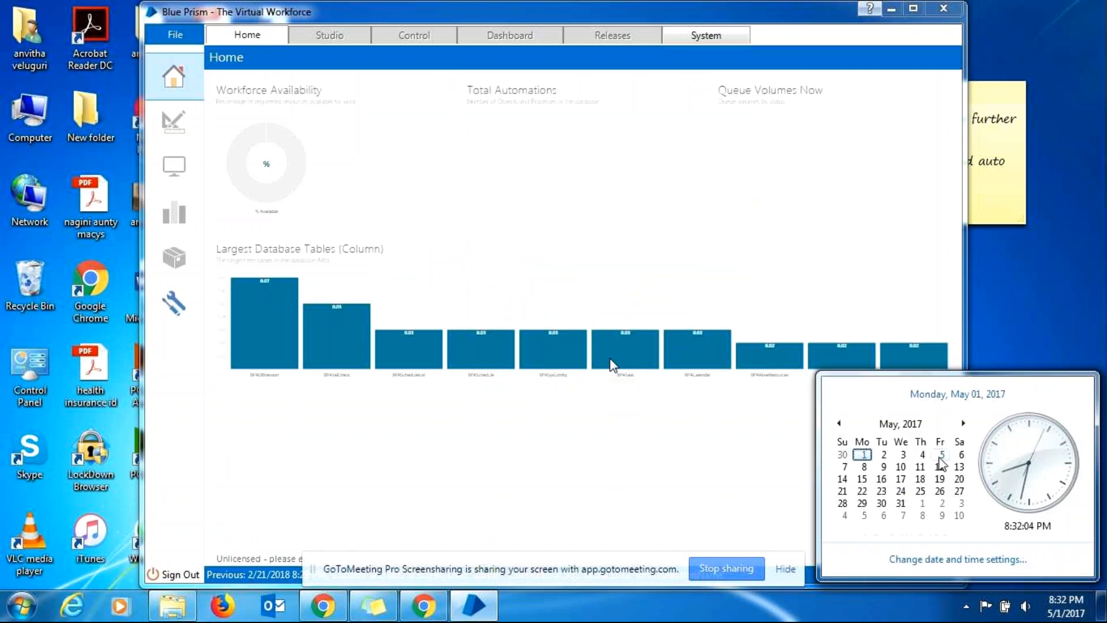
left_click(930, 559)
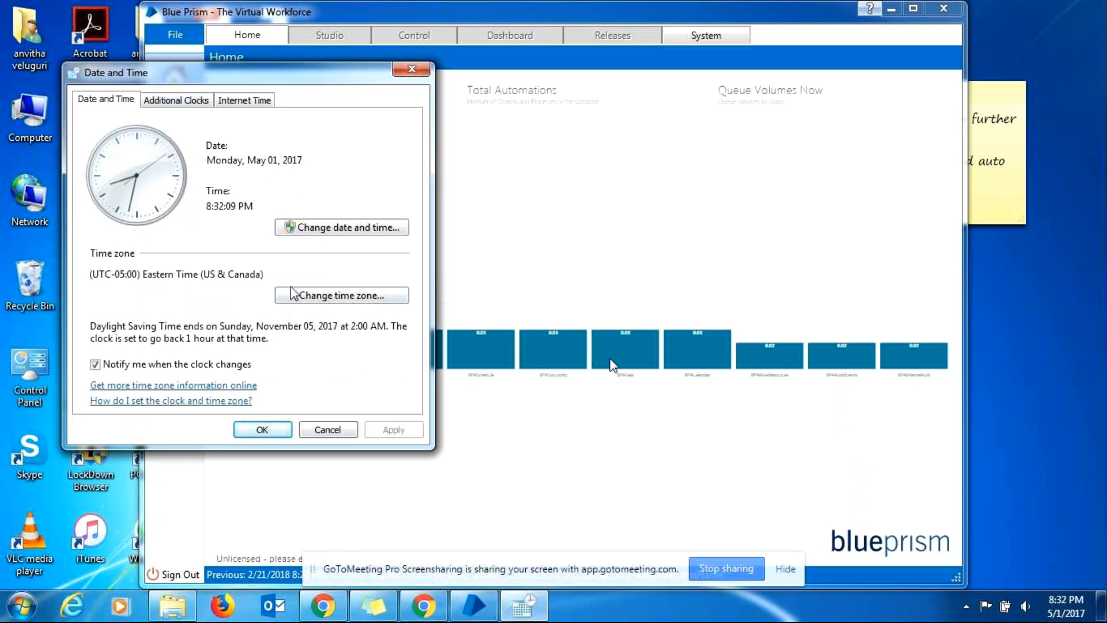
left_click(344, 228)
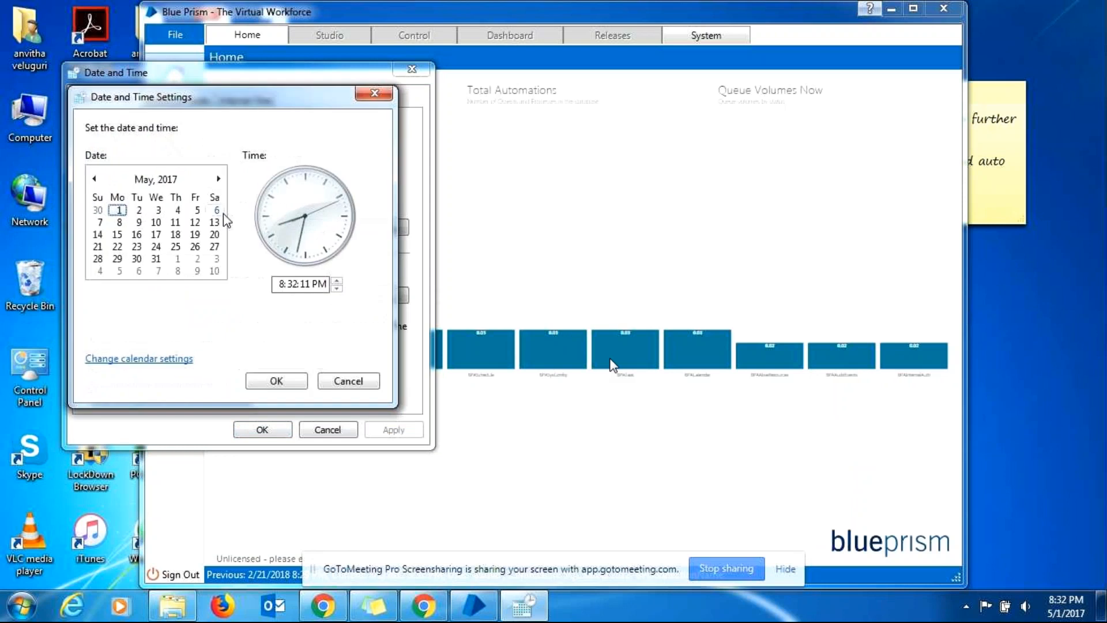
Set the system date to Wednesday, February 21, 2018 and apply it.
left_click(191, 179)
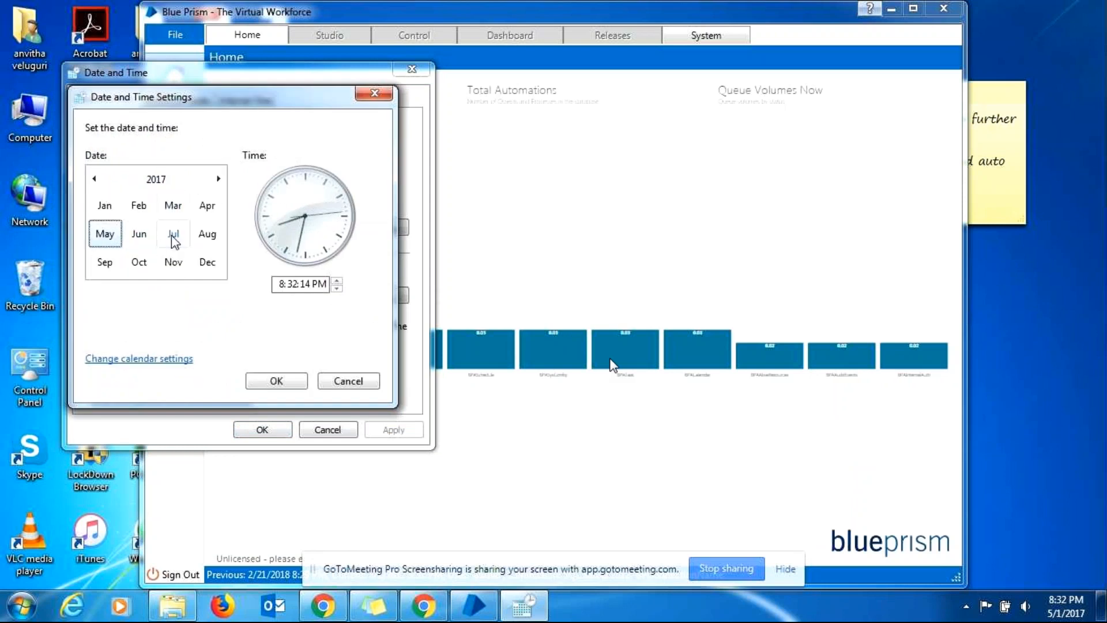
left_click(150, 213)
left_click(219, 180)
left_click(218, 180)
left_click(219, 180)
left_click(217, 180)
left_click(218, 180)
left_click(218, 180)
left_click(218, 180)
left_click(218, 180)
left_click(218, 179)
left_click(218, 180)
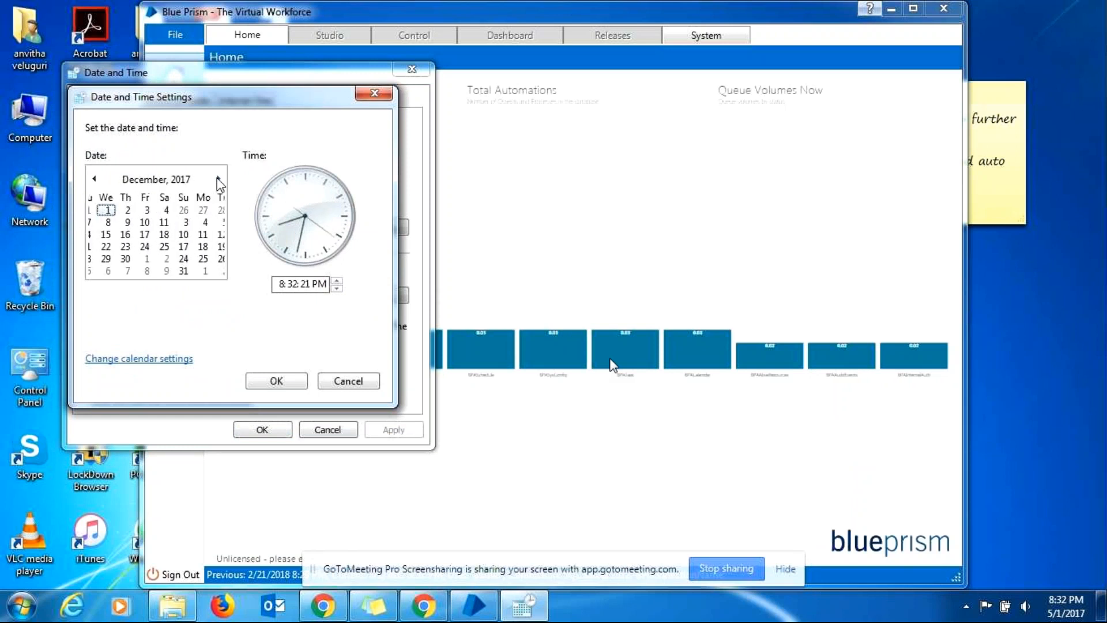
left_click(218, 181)
left_click(218, 180)
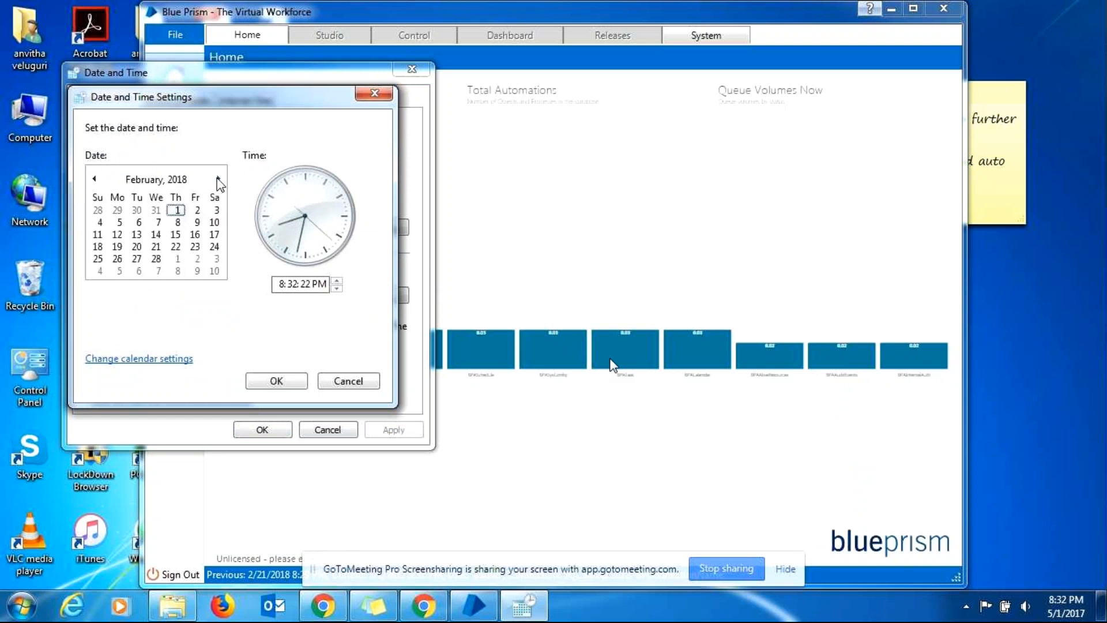
left_click(157, 246)
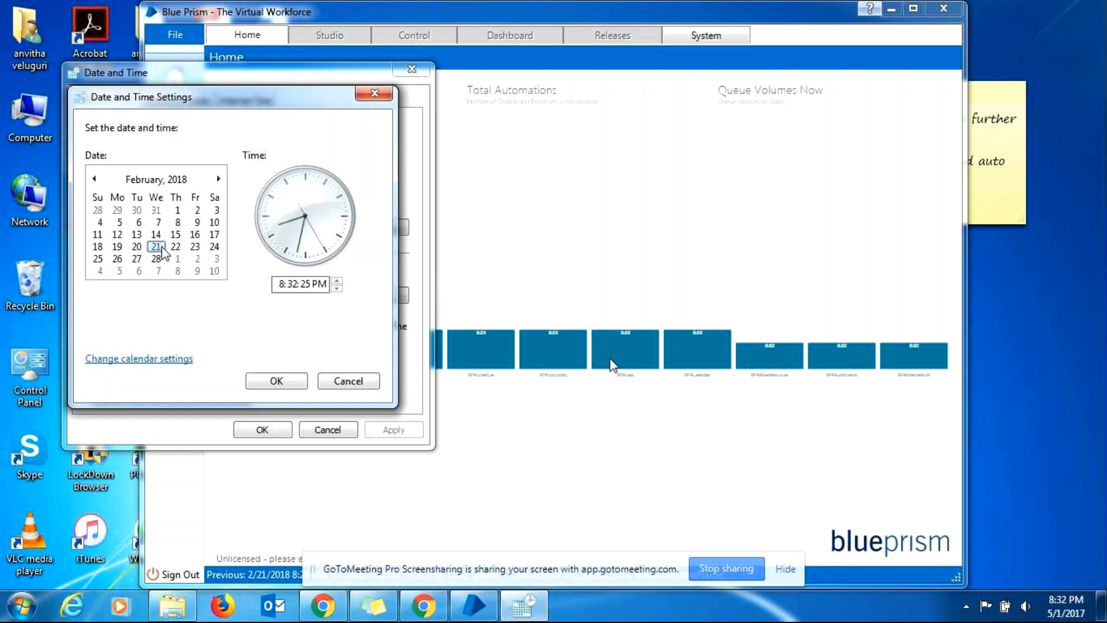
left_click(300, 384)
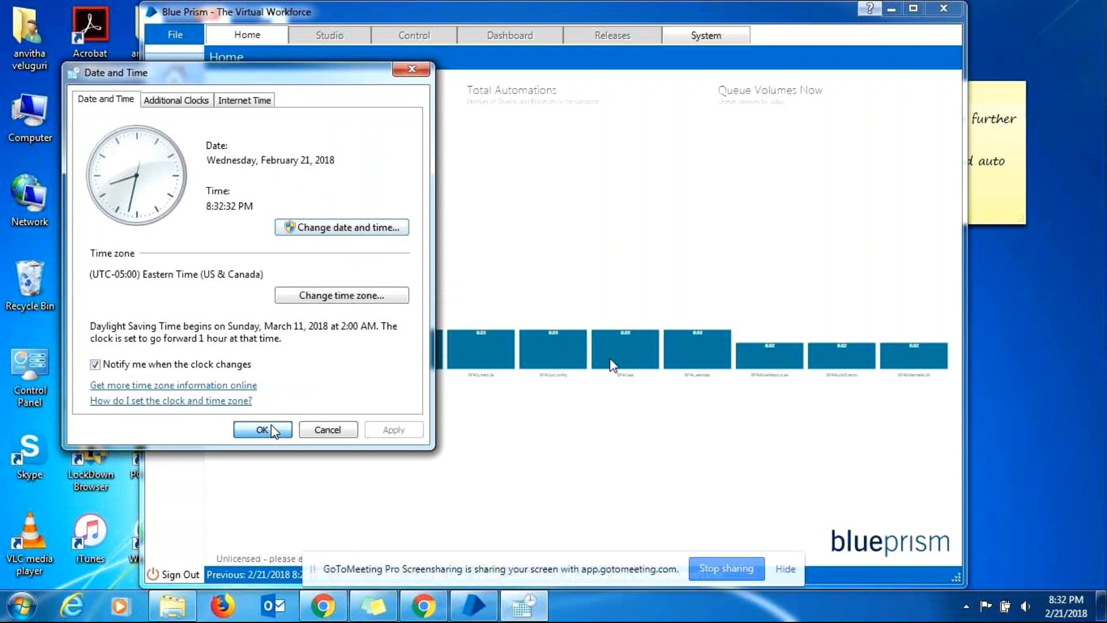
left_click(272, 426)
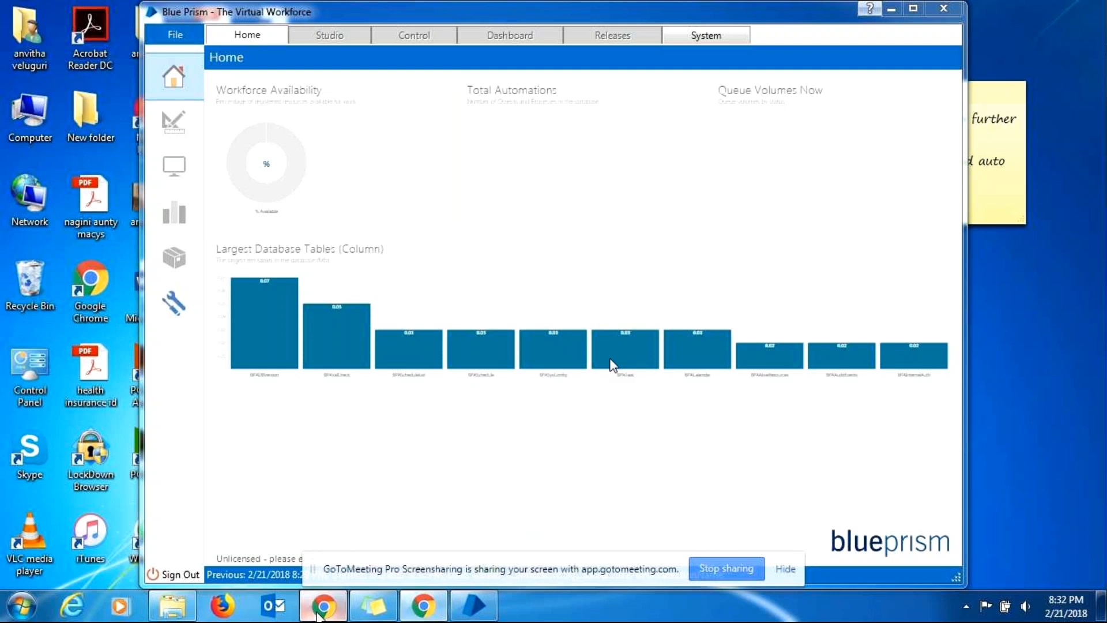
Retry downloading Personal.lic twice, dismissing the Automation Anywhere session-expired alert each time.
left_click(428, 606)
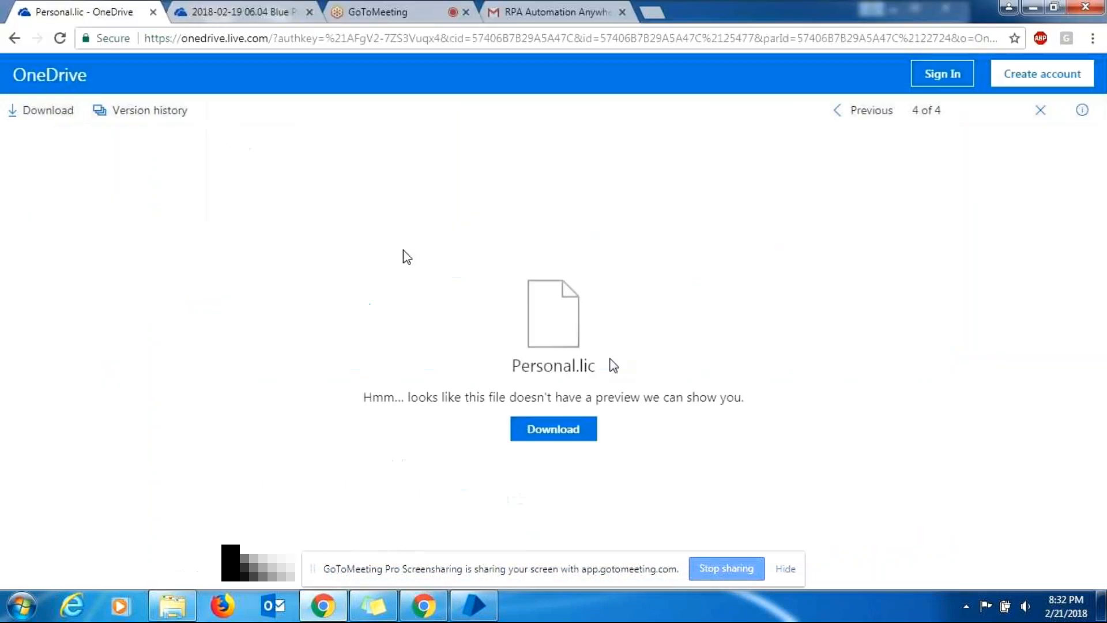
left_click(585, 435)
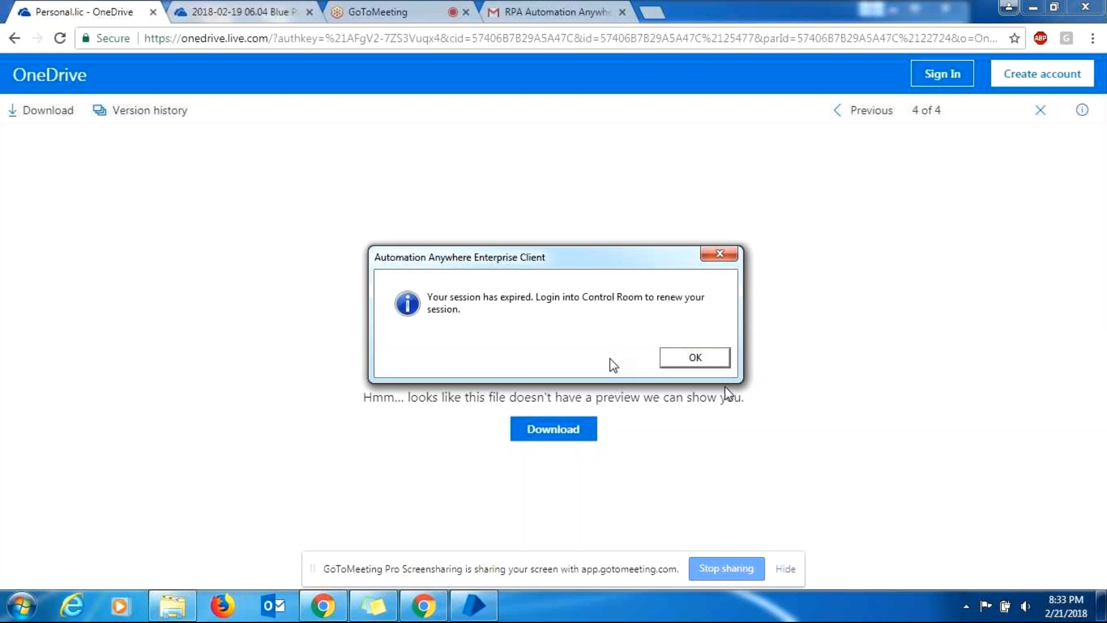
left_click(702, 359)
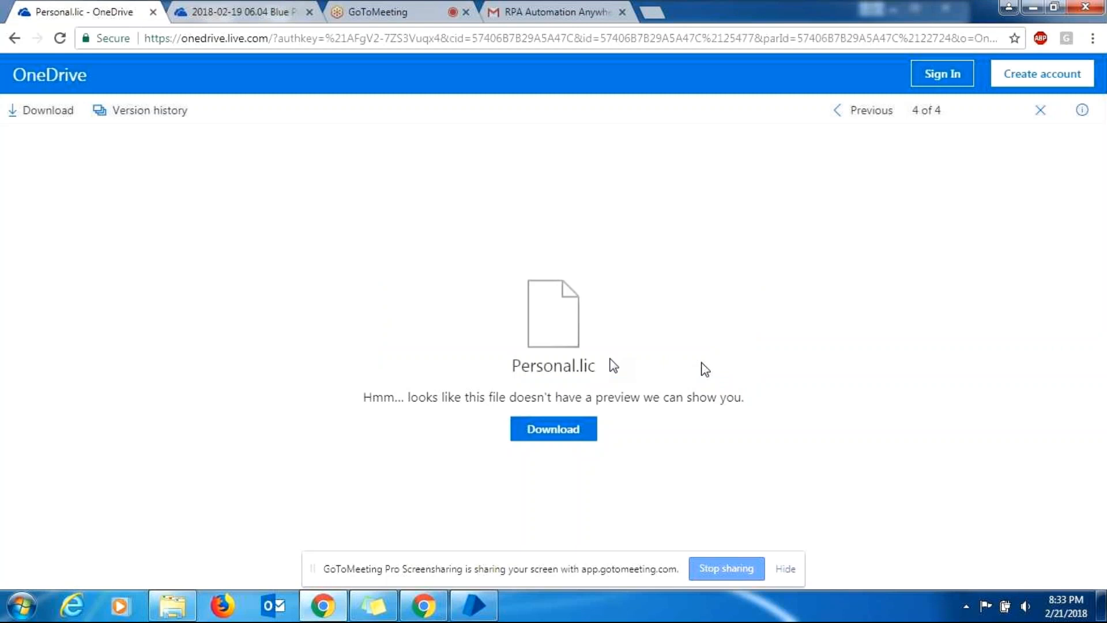
left_click(52, 114)
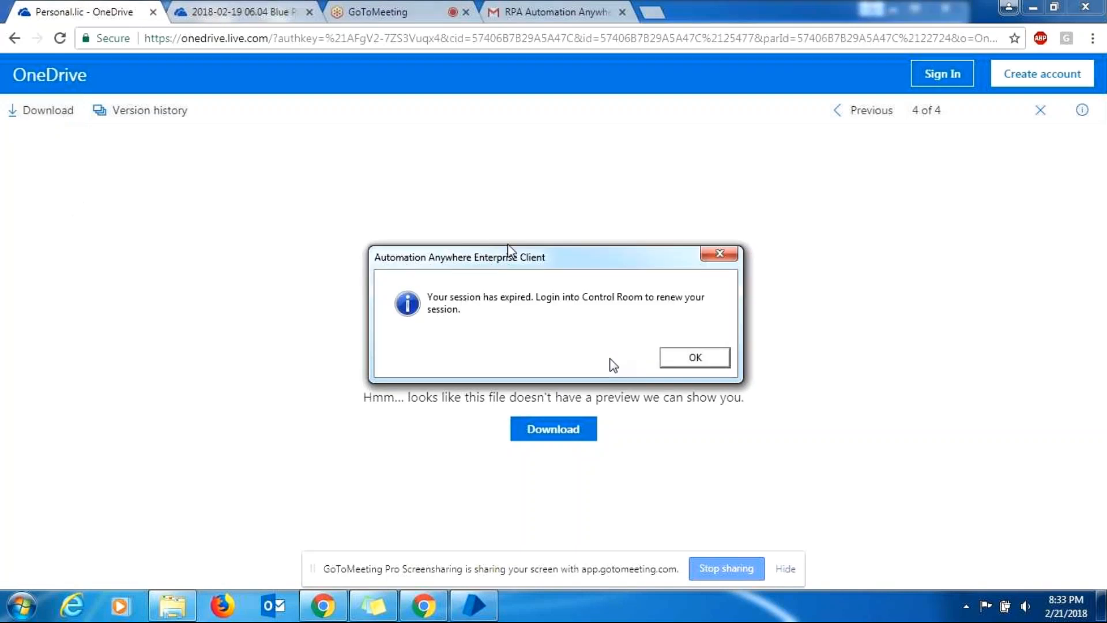
left_click(667, 353)
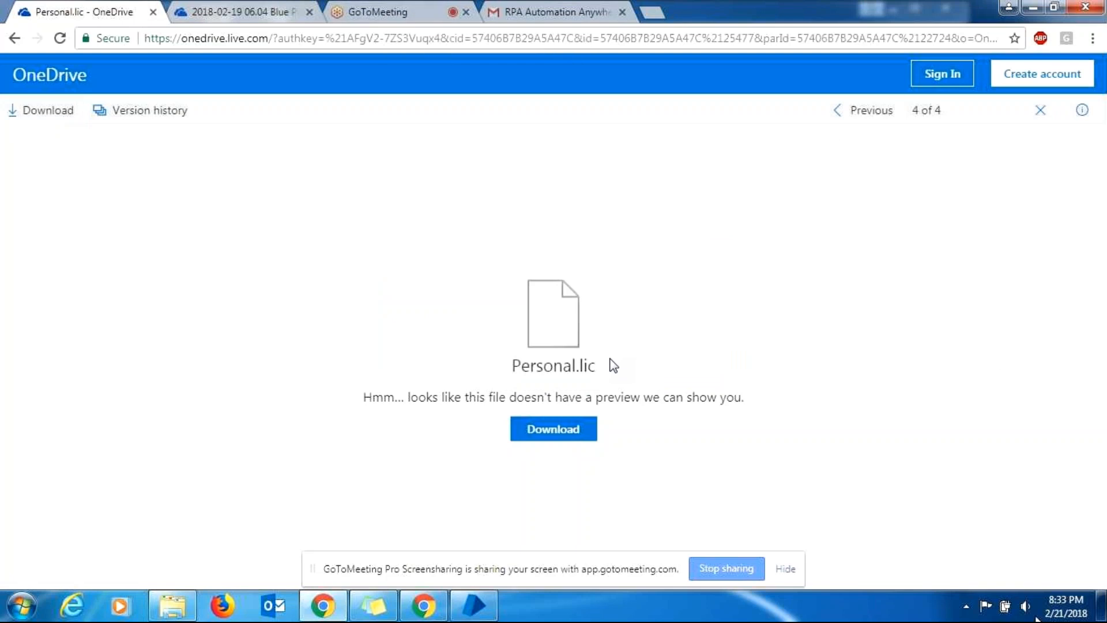
left_click(660, 13)
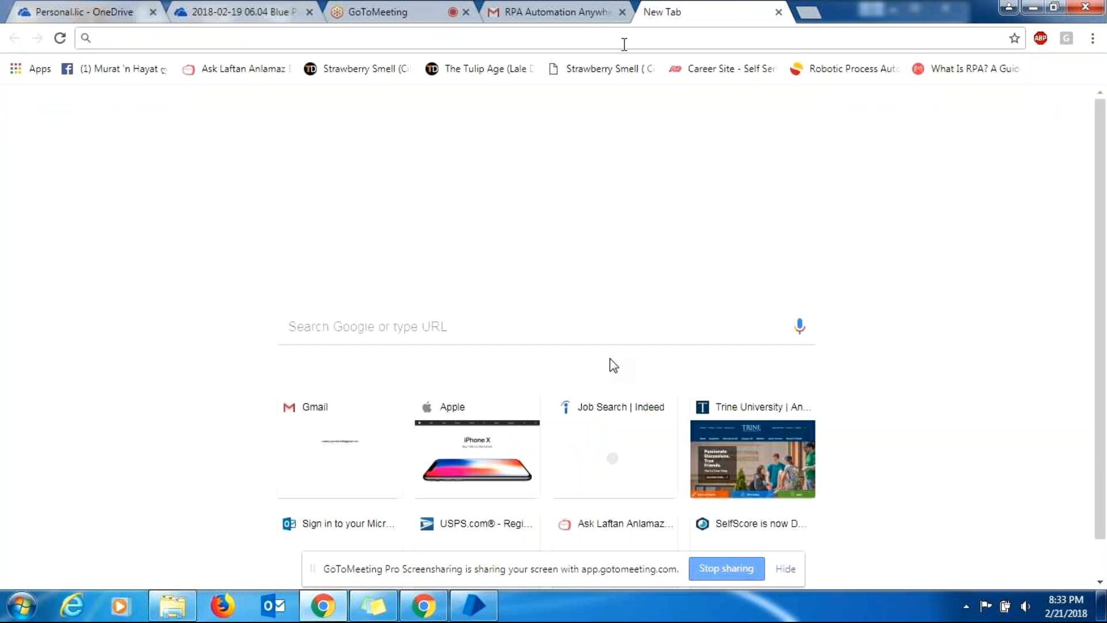
type("w")
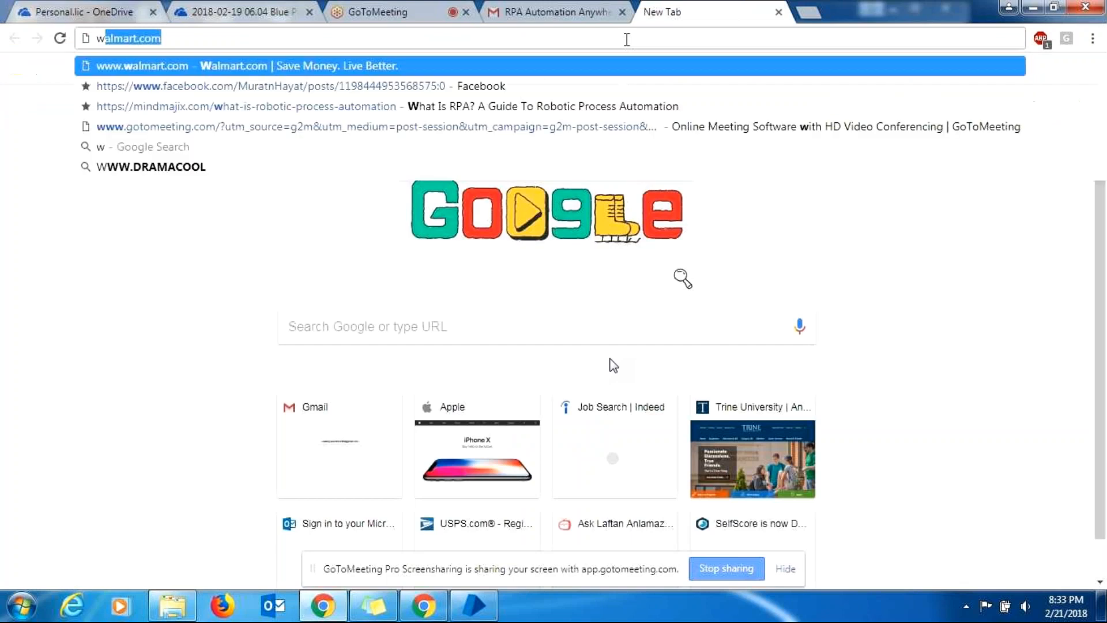
type("ww.gmail")
key("Return")
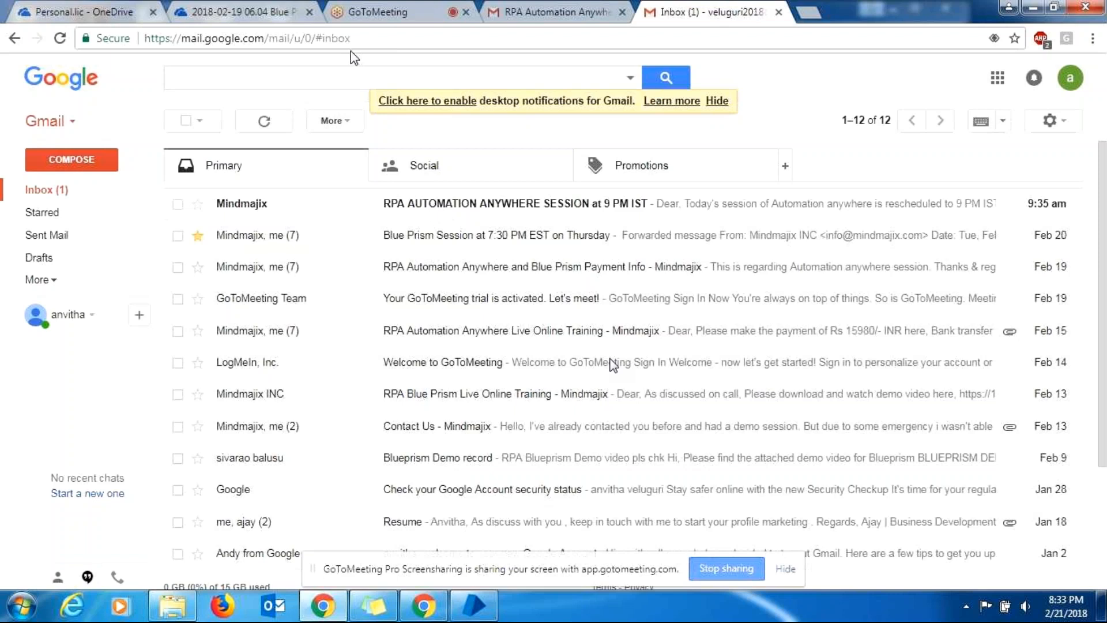
left_click(91, 8)
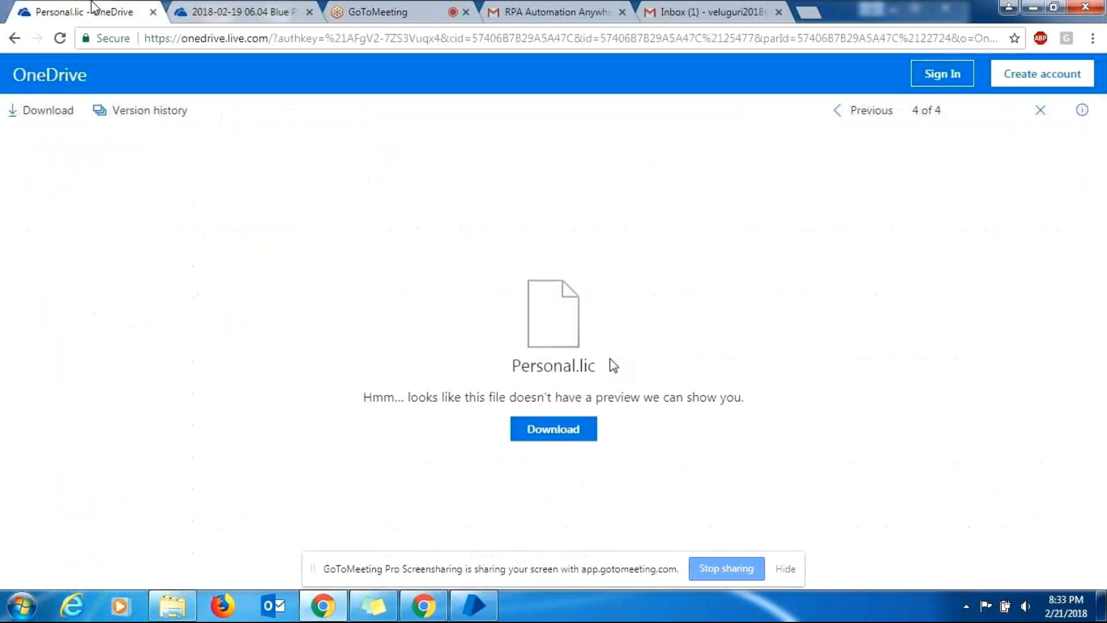
Download Installation Steps.docx from the Blue Prism SW folder listing.
left_click(11, 44)
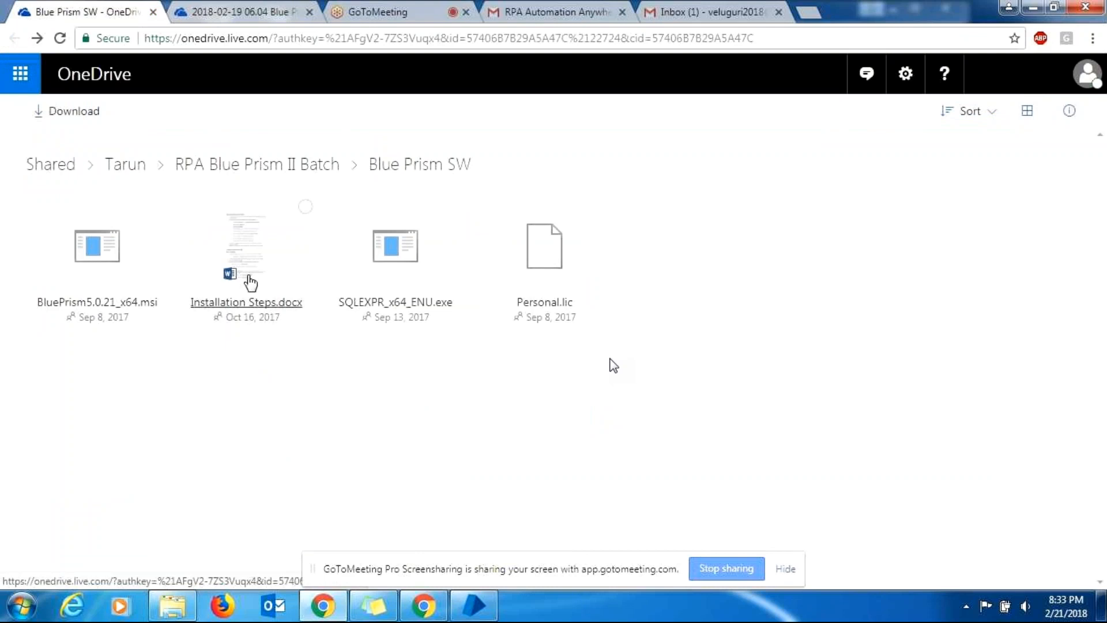
left_click(275, 264)
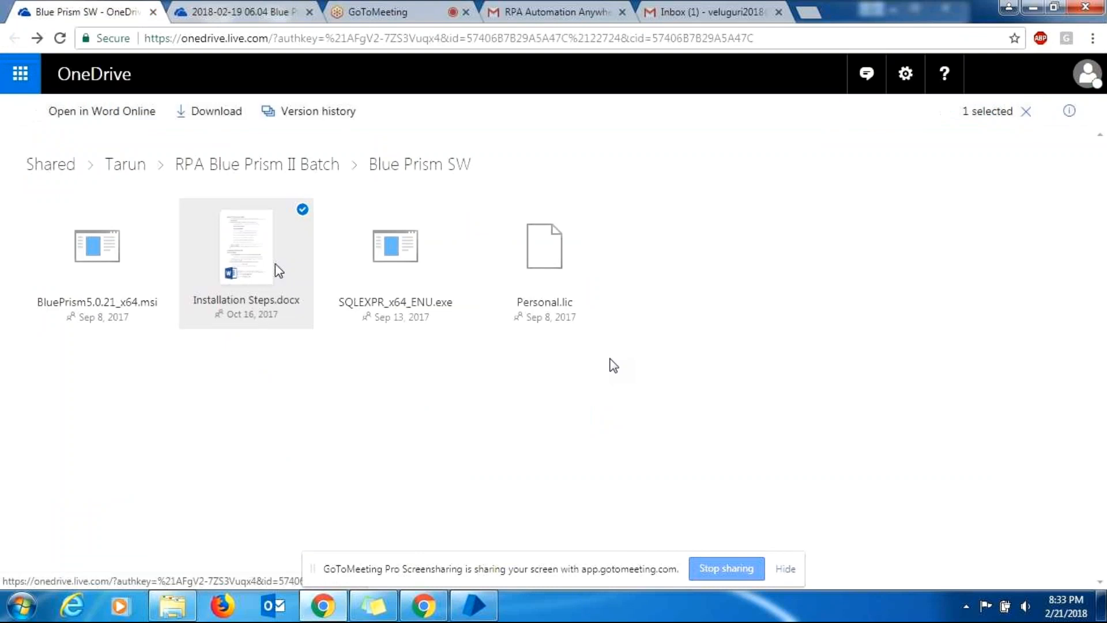
right_click(257, 302)
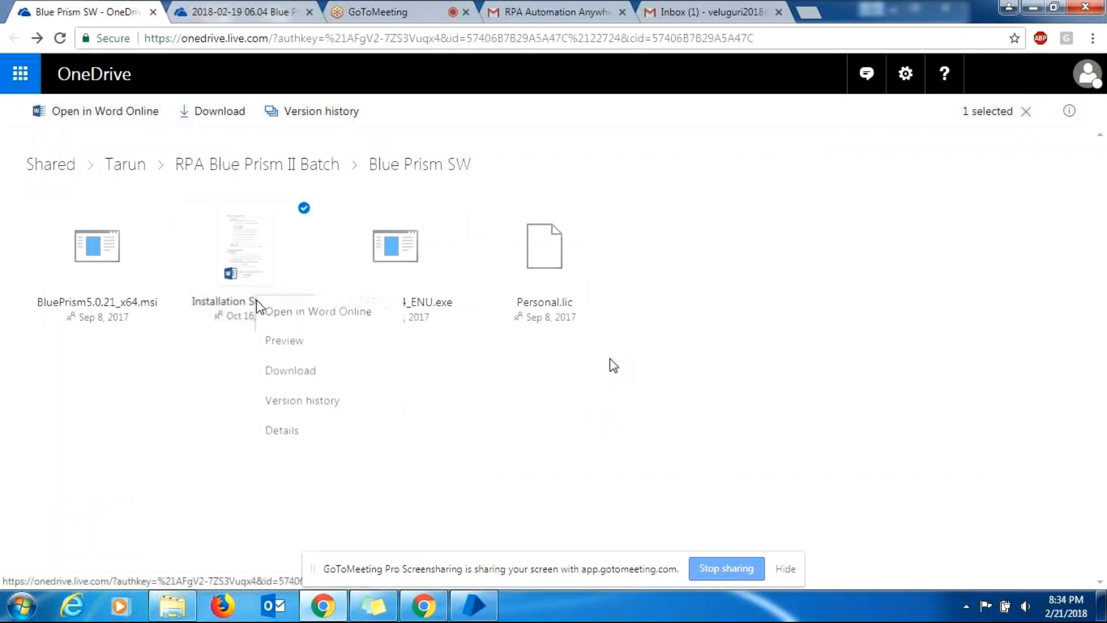
left_click(295, 376)
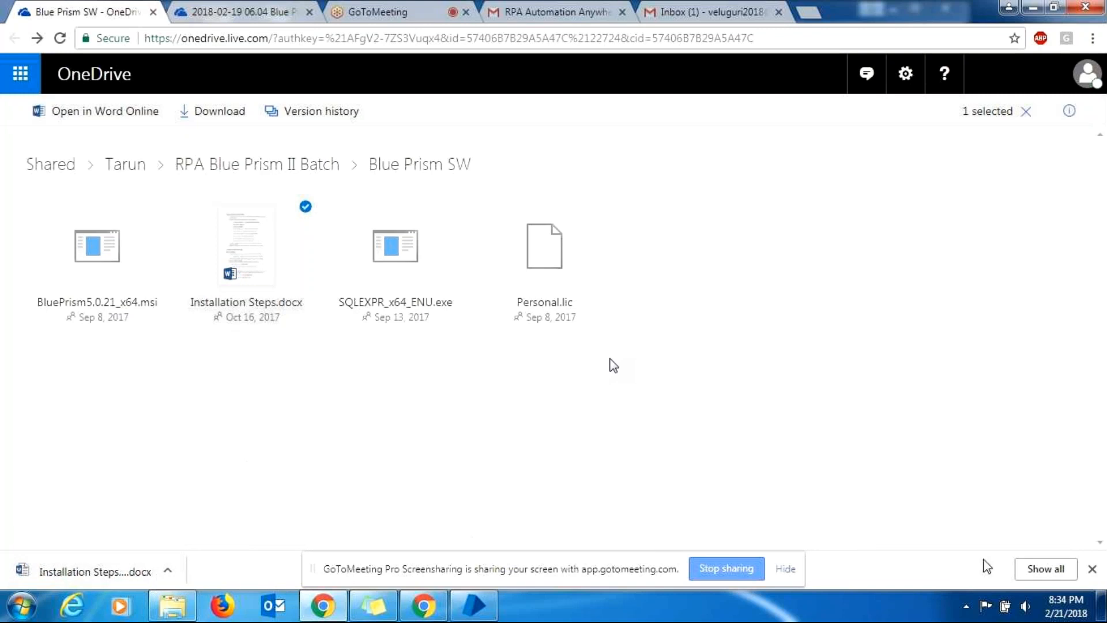
left_click(1092, 568)
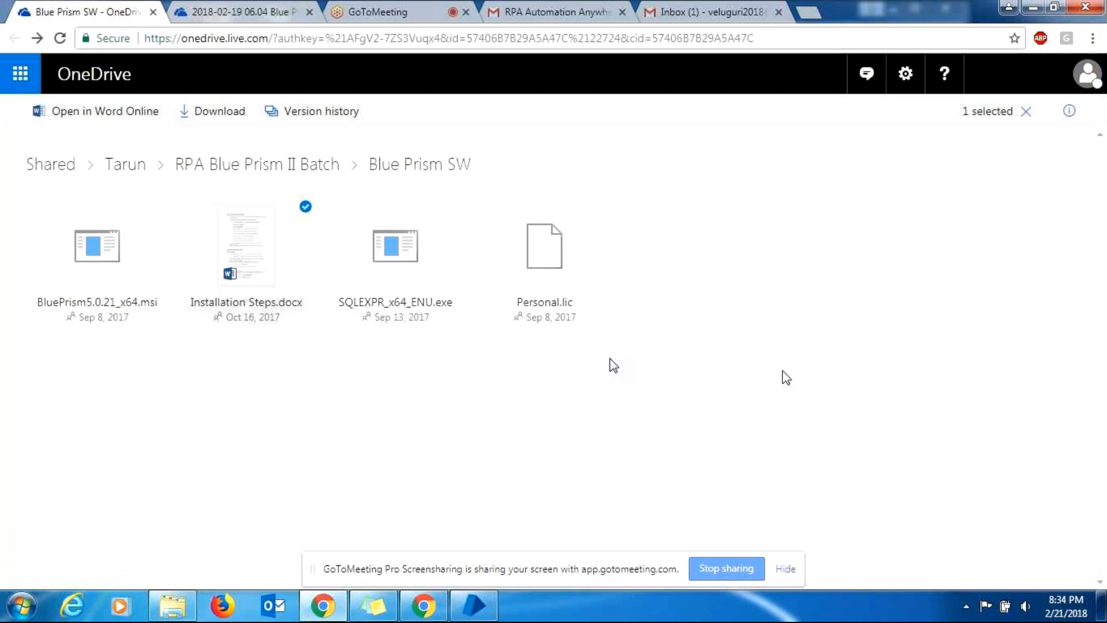
Download Personal.lic from the folder, dismiss the session-expired alert, and show the GoToMeeting page.
right_click(557, 306)
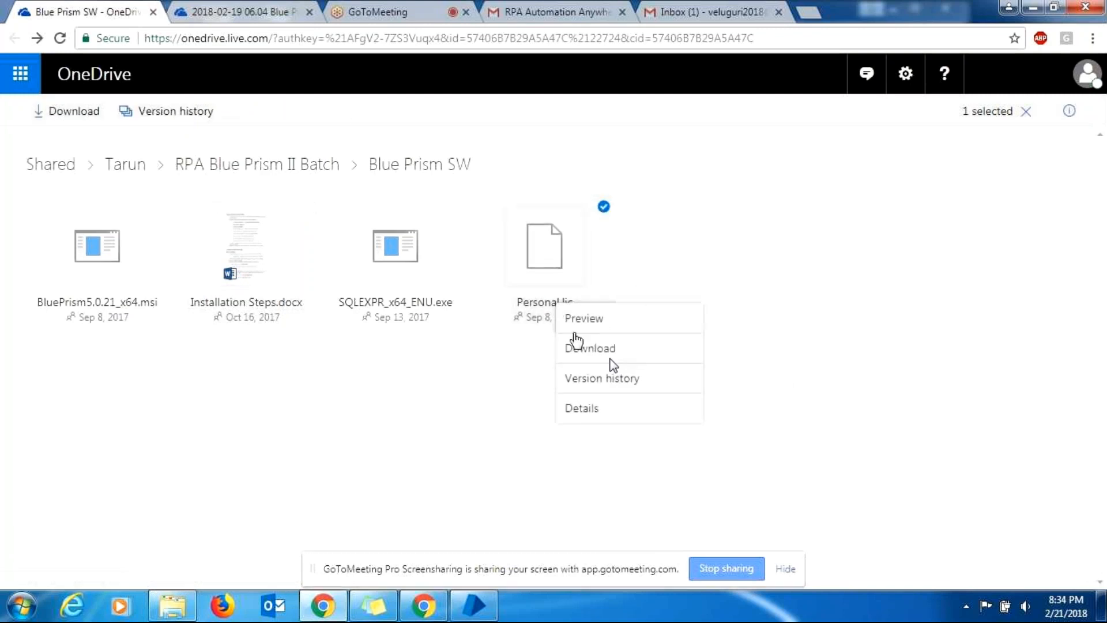
left_click(576, 359)
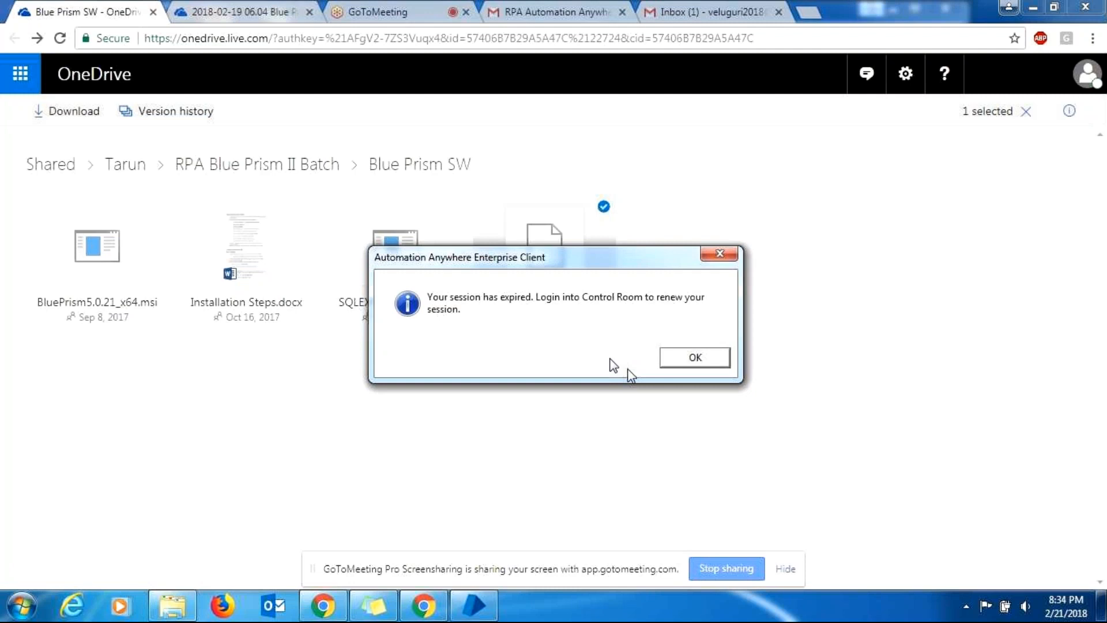
left_click(666, 362)
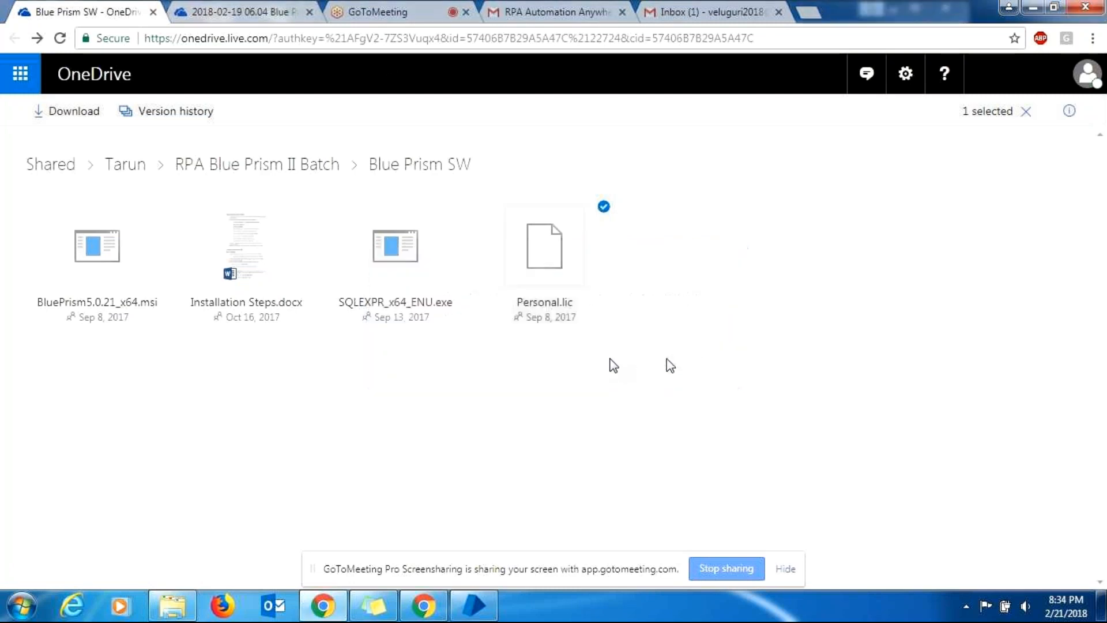
left_click(385, 18)
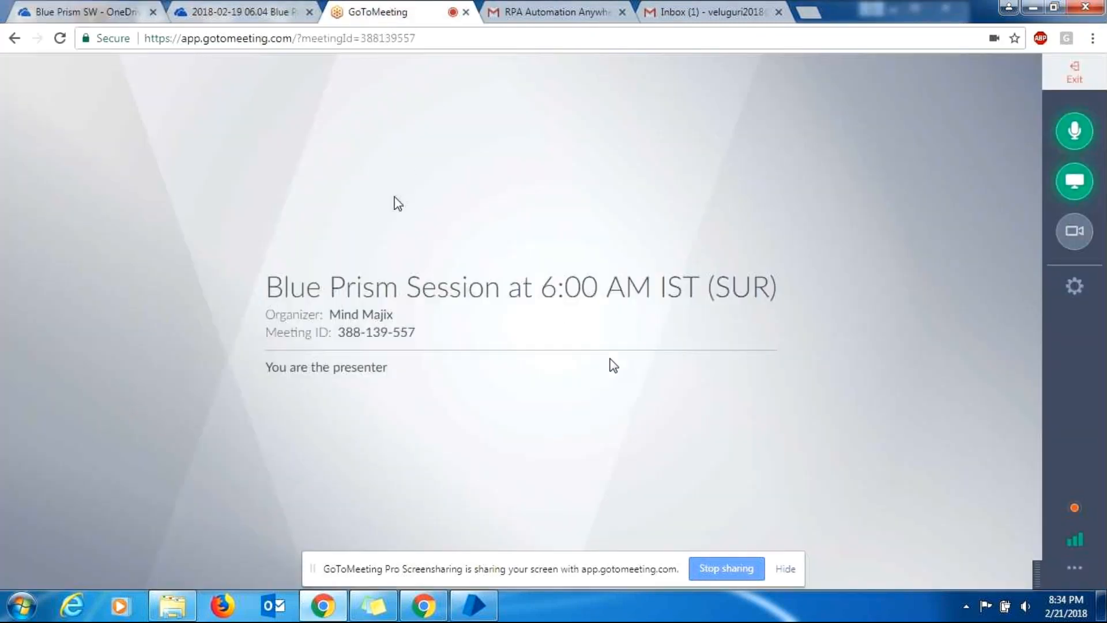